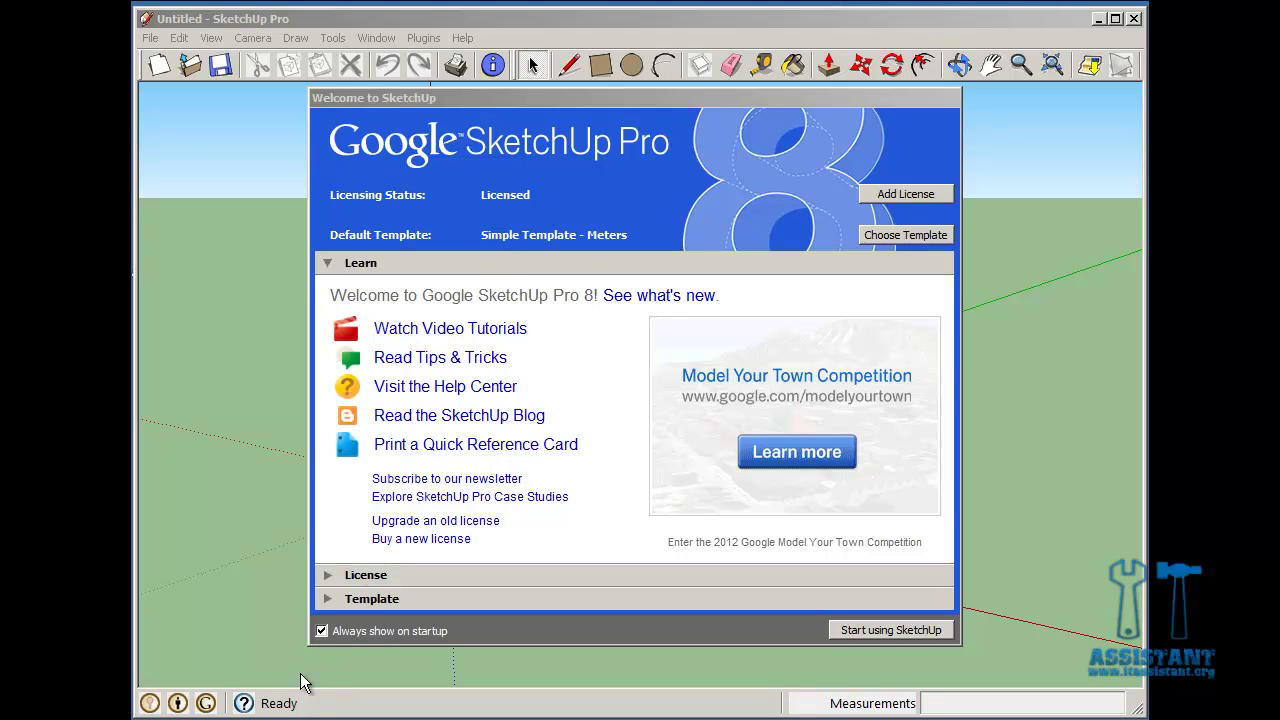
Switch to the Chrome browser, search Google for "sketchup" and open the download page of the Google SketchUp site.
key(alt+Tab)
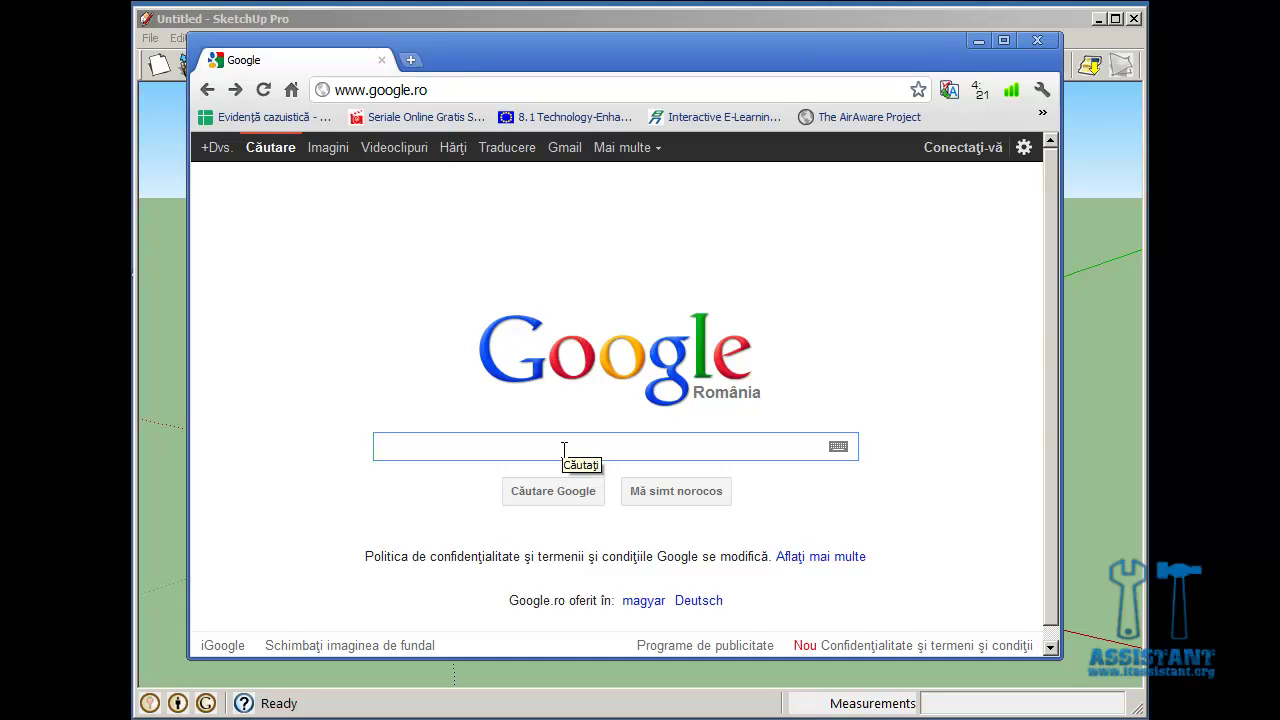
text(sketchu)
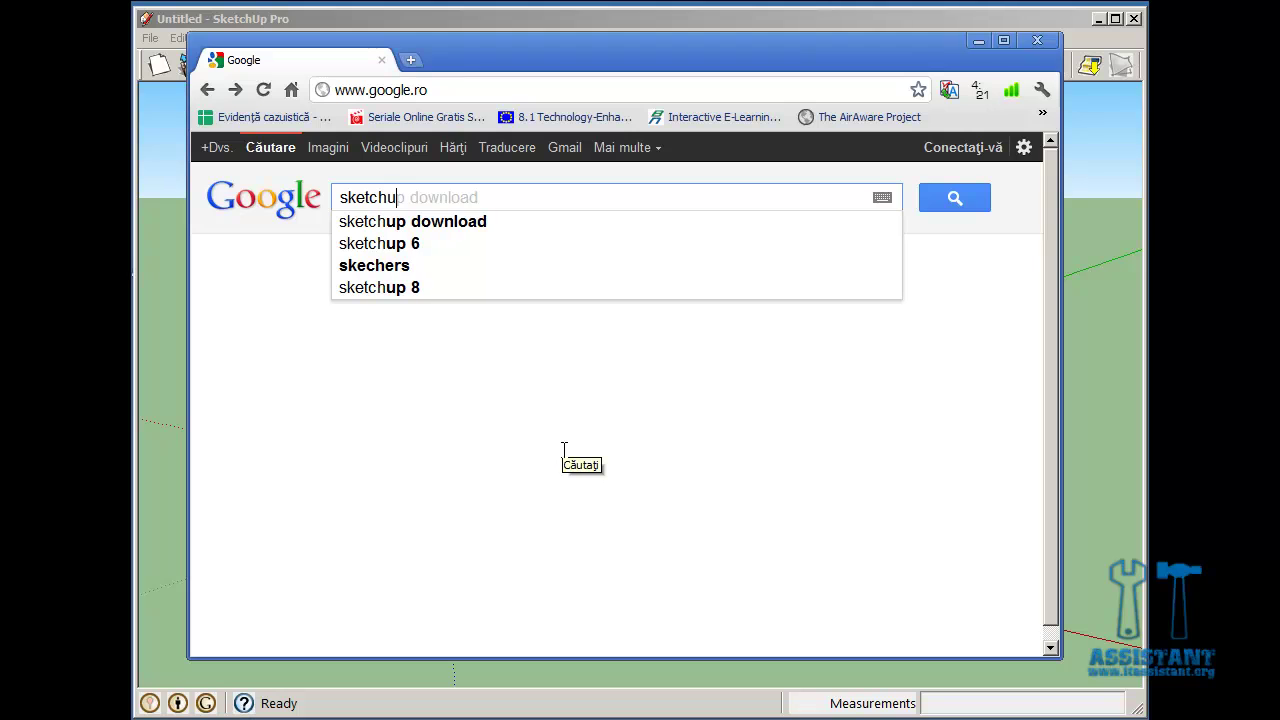
text(p)
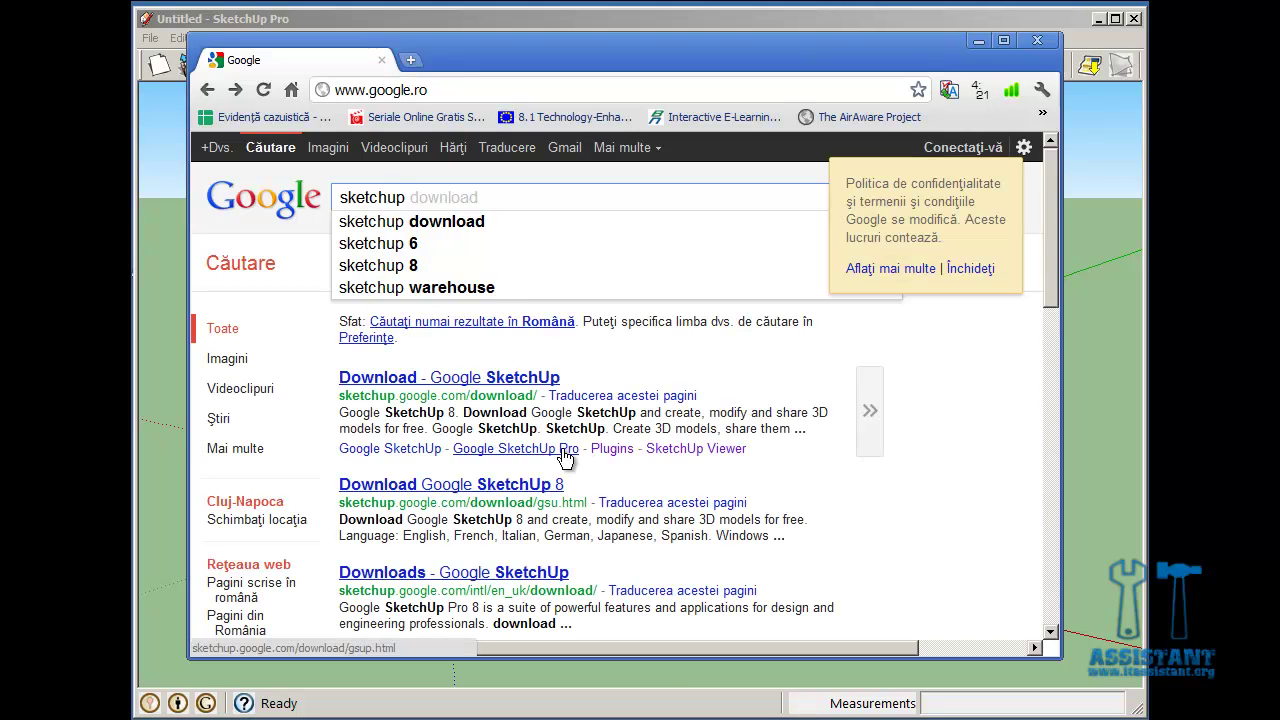
key(Return)
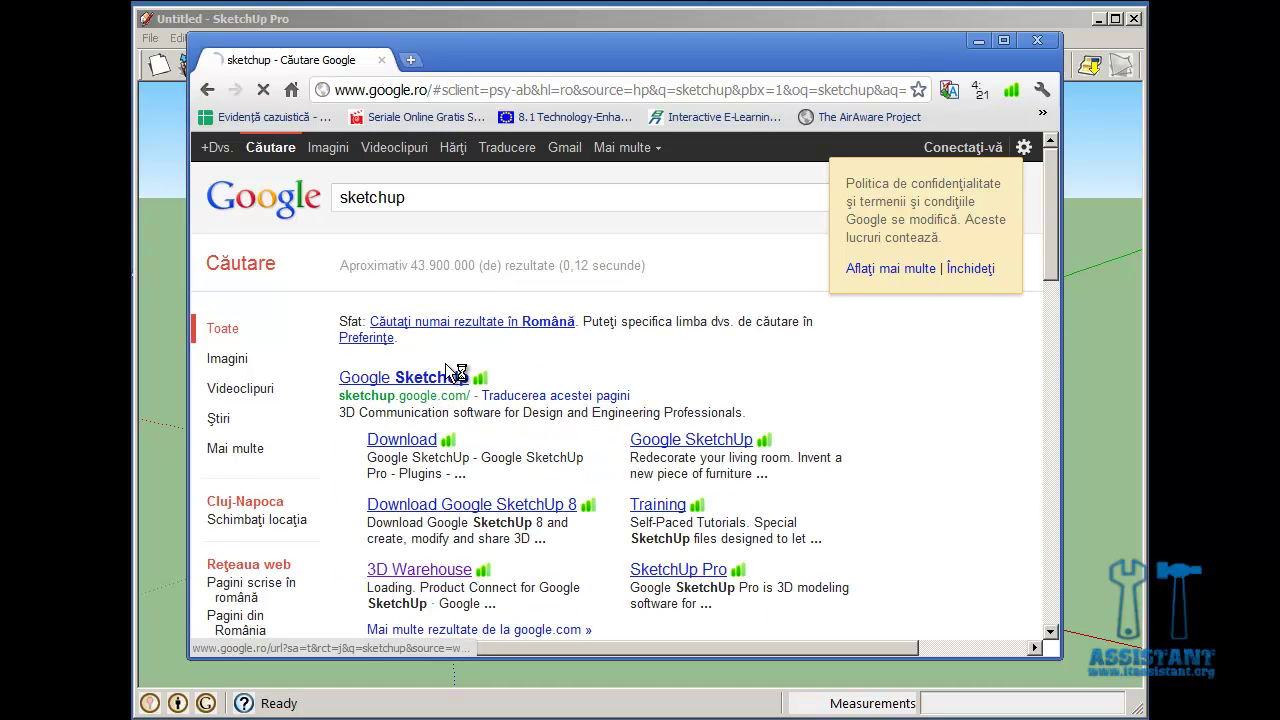
click(404, 382)
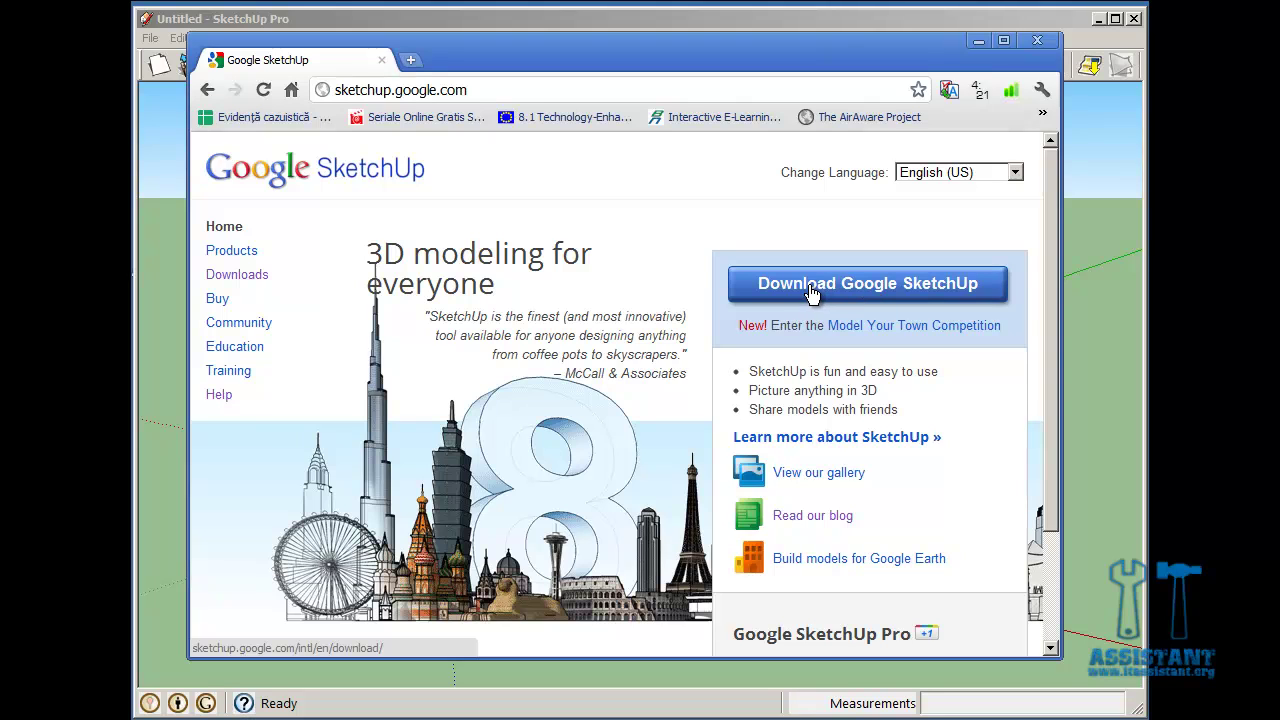
click(812, 290)
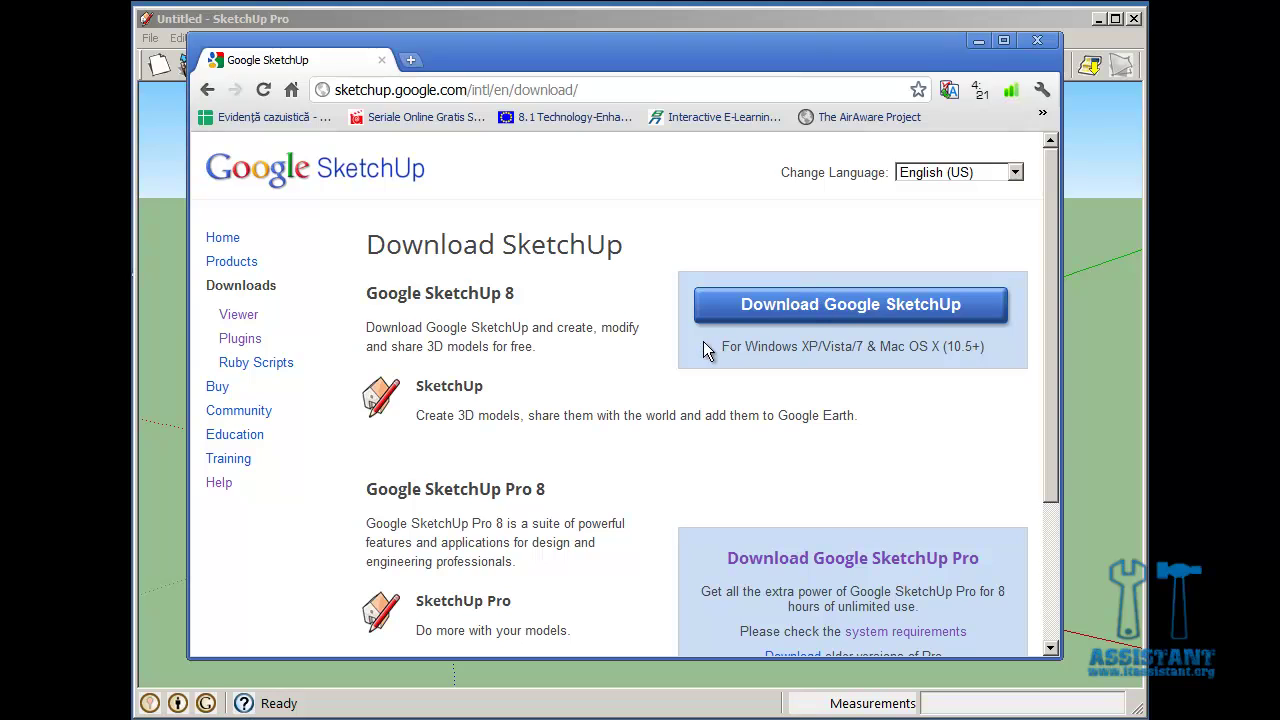
Compare the free Google SketchUp 8 and Google SketchUp Pro 8 offerings described on the download page.
scroll(705, 349, down, 1)
scroll(705, 349, up, 1)
scroll(705, 352, down, 1)
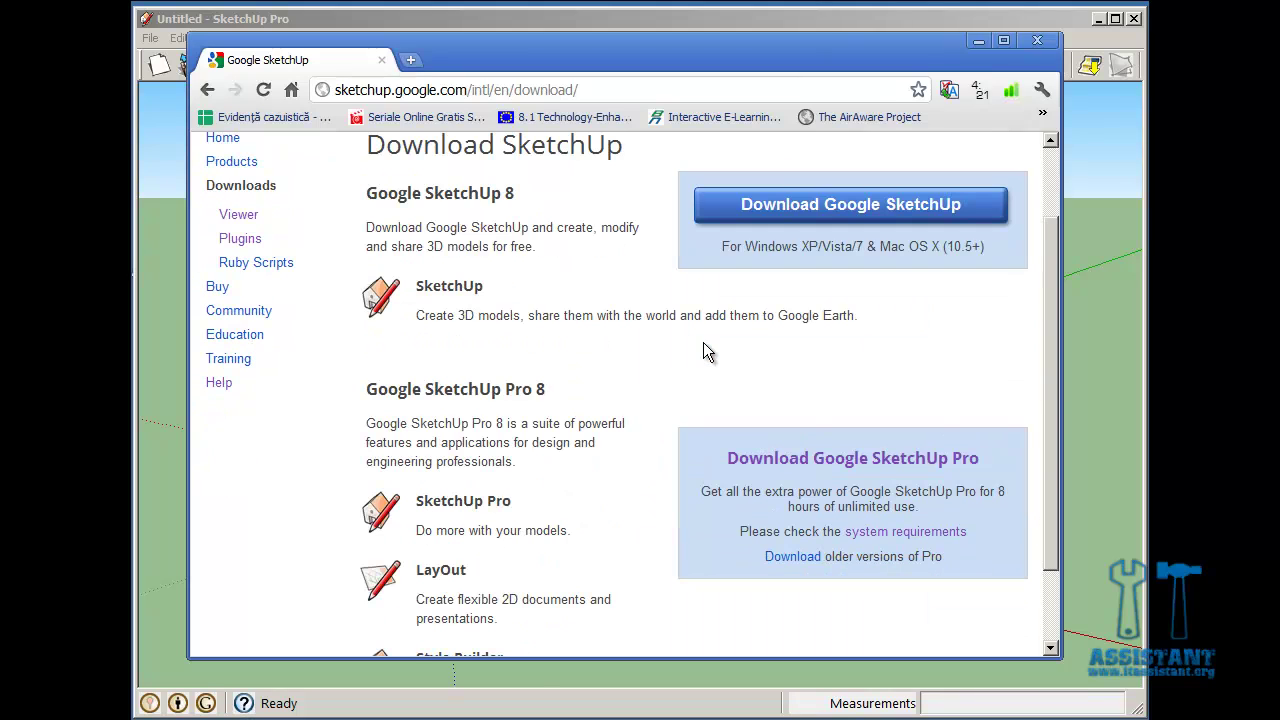
scroll(500, 345, up, 1)
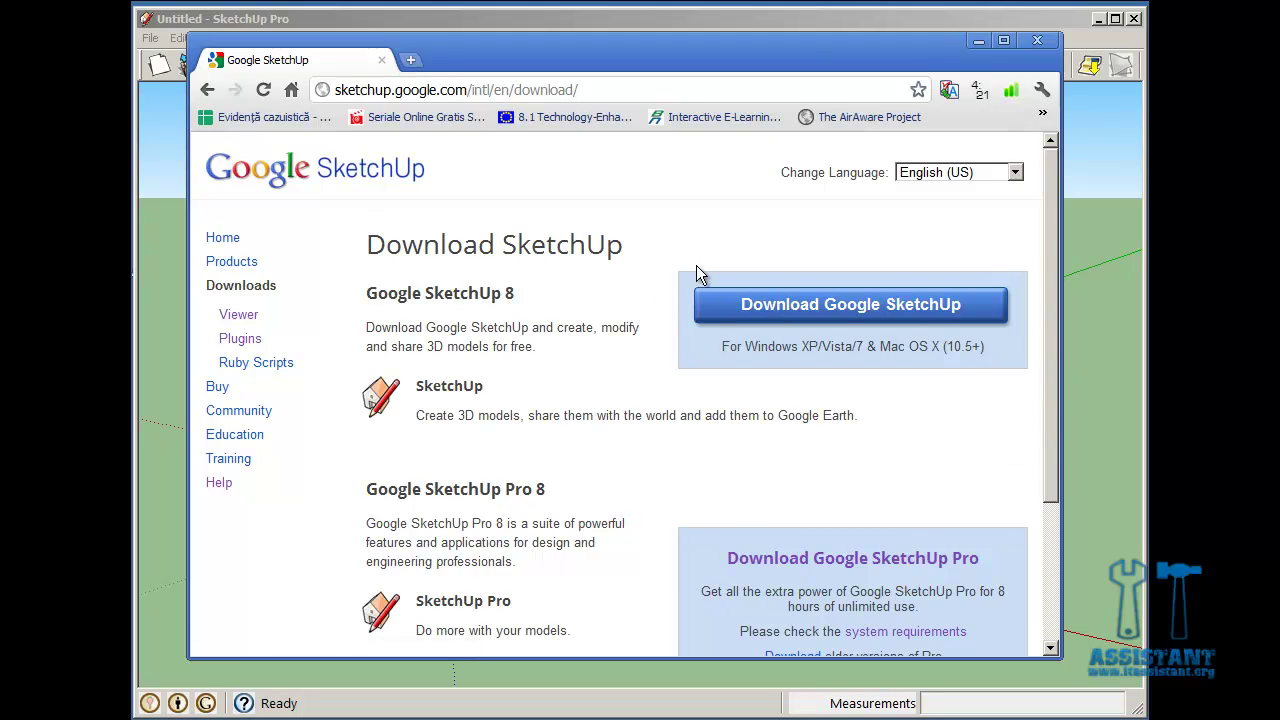
scroll(730, 303, down, 2)
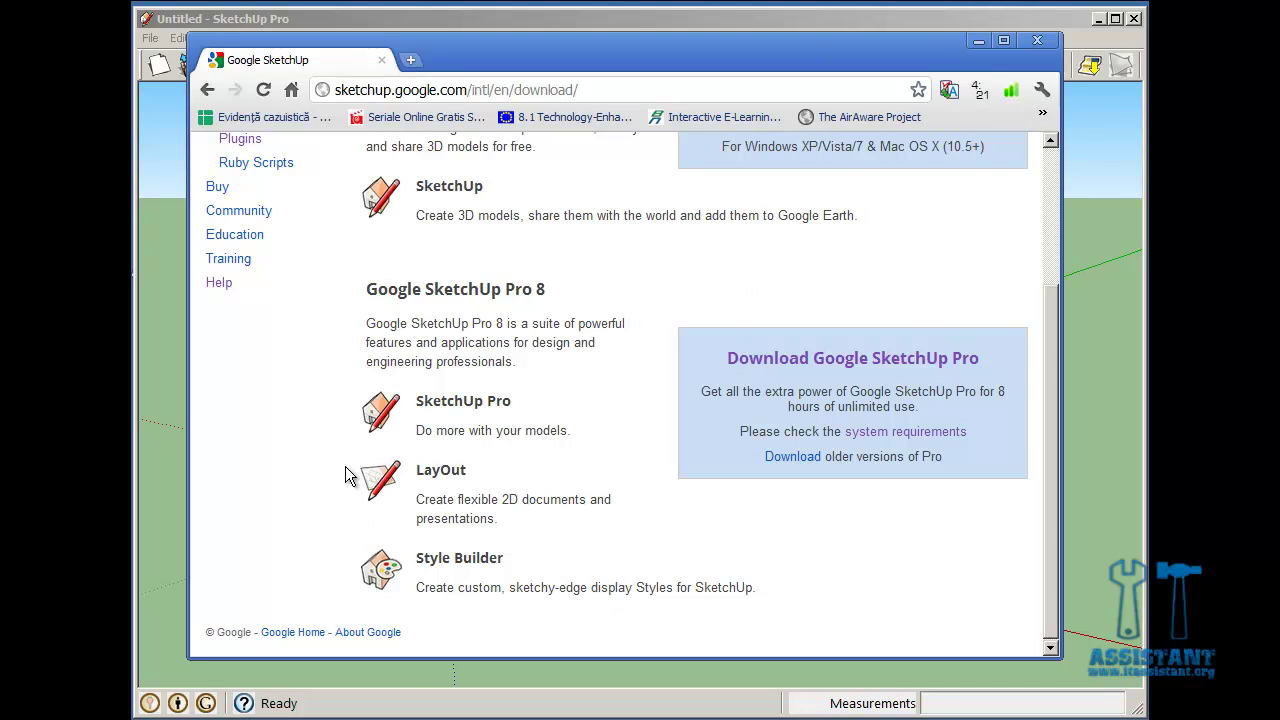
scroll(680, 294, up, 2)
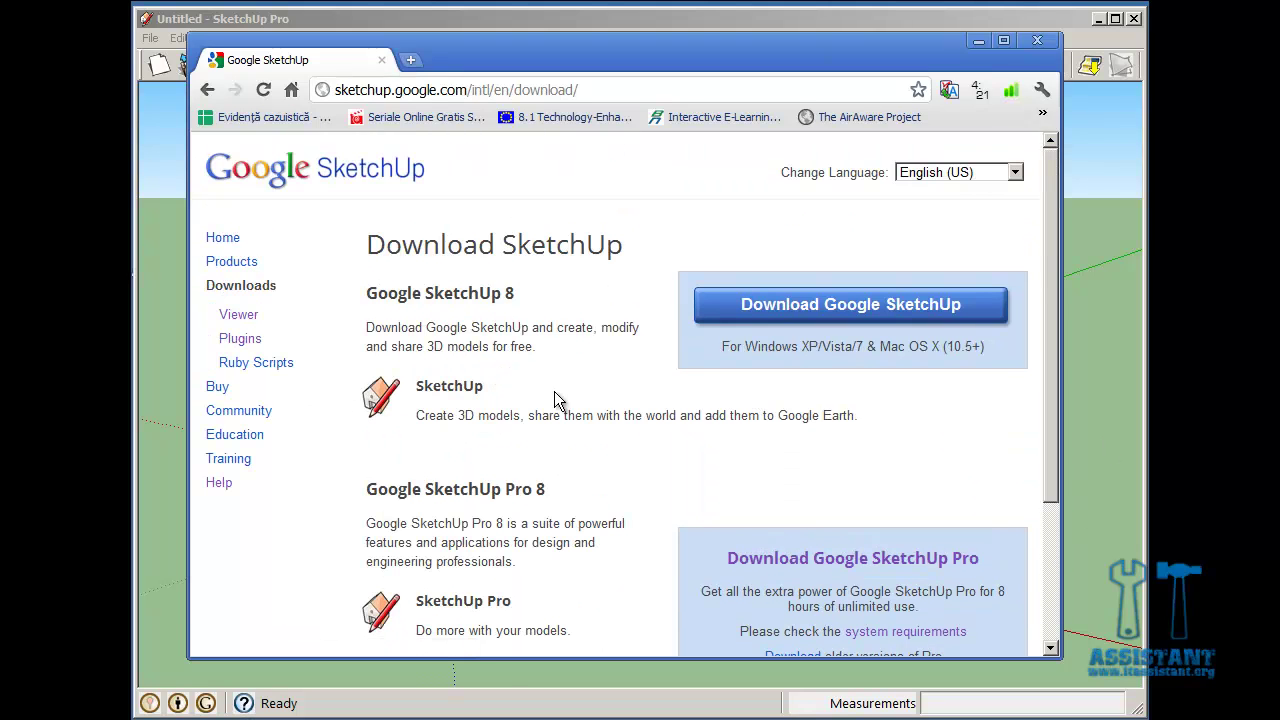
scroll(530, 366, down, 1)
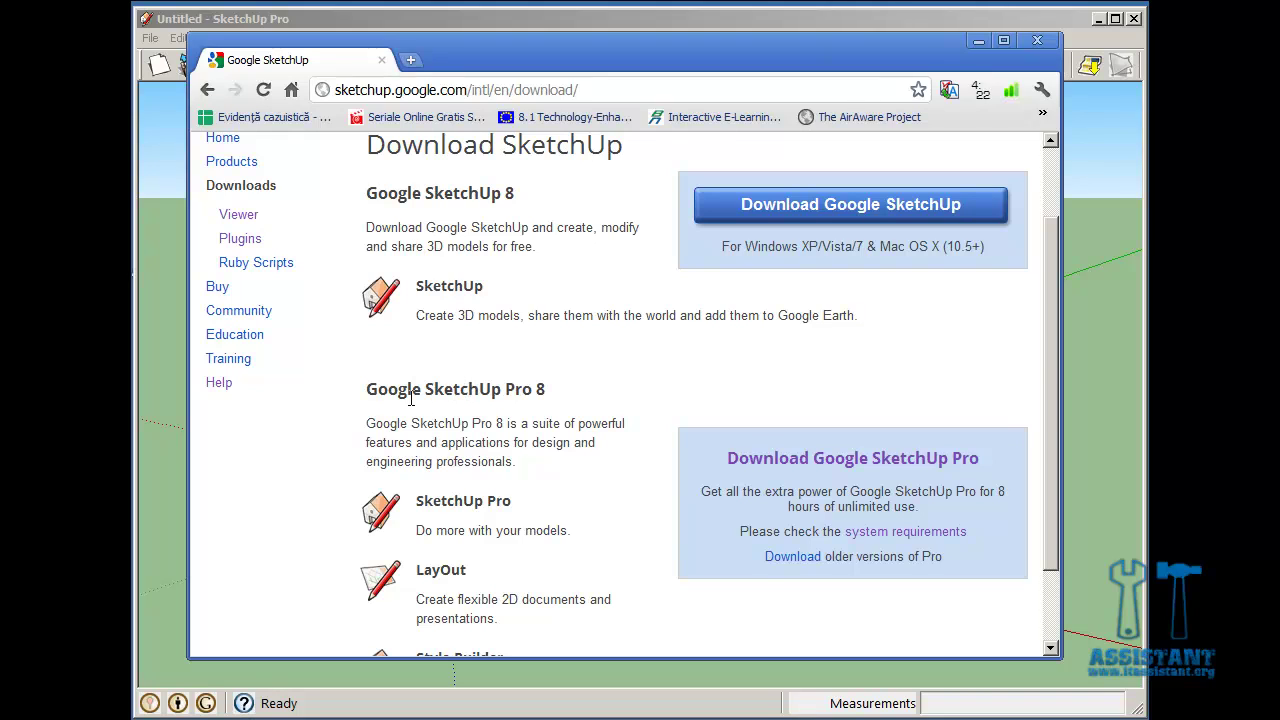
drag(369, 394, 556, 400)
click(560, 398)
scroll(592, 398, down, 2)
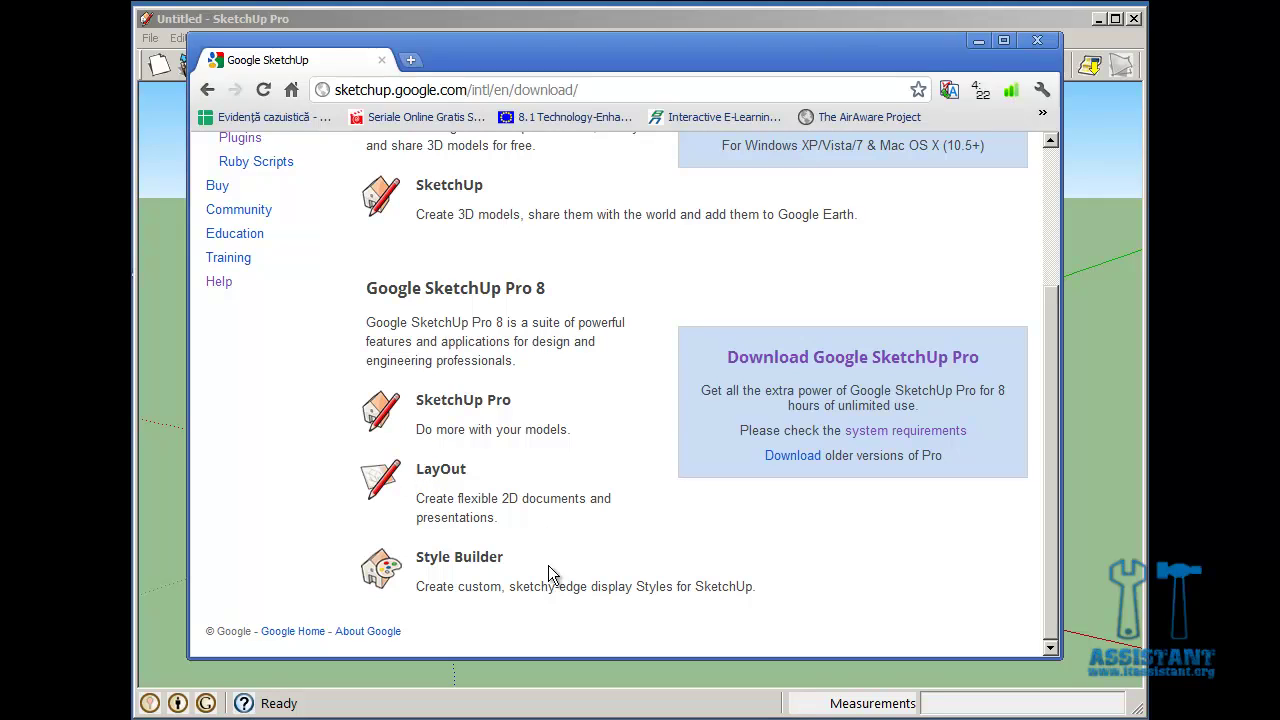
Examine the LayOut and Style Builder entries listed under Google SketchUp Pro 8.
drag(421, 477, 471, 477)
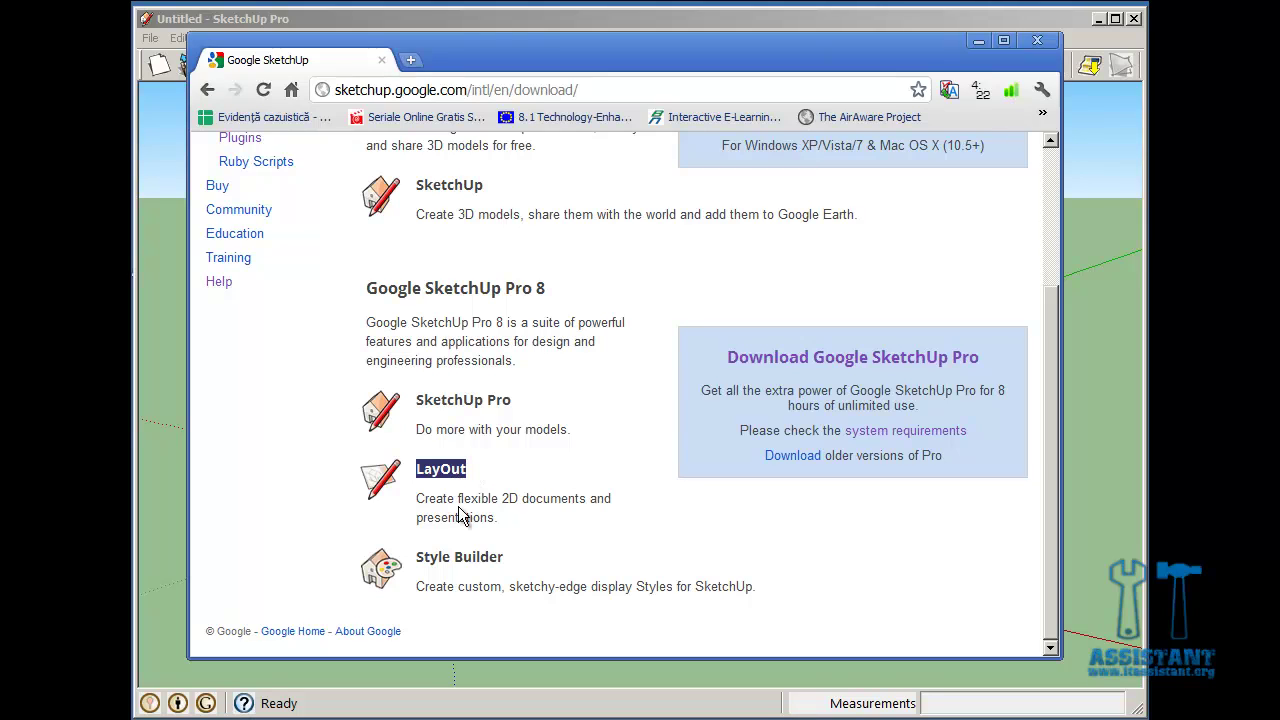
drag(419, 557, 505, 557)
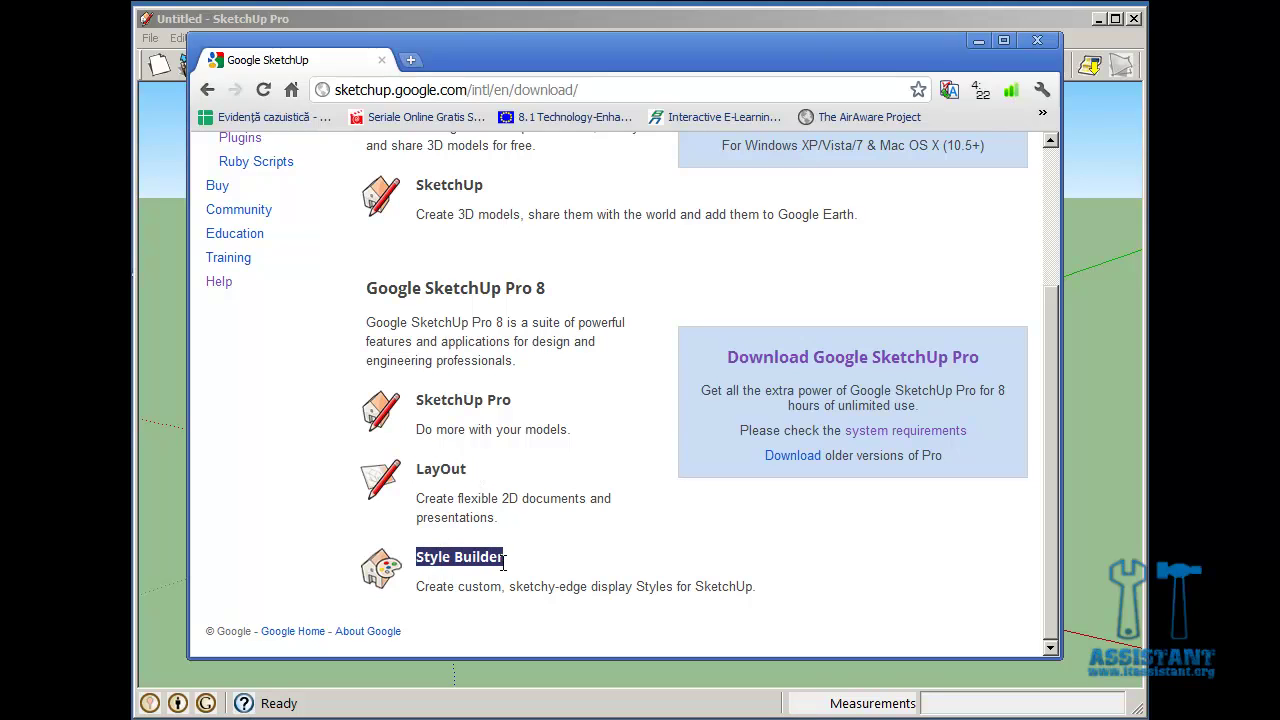
drag(466, 475, 416, 471)
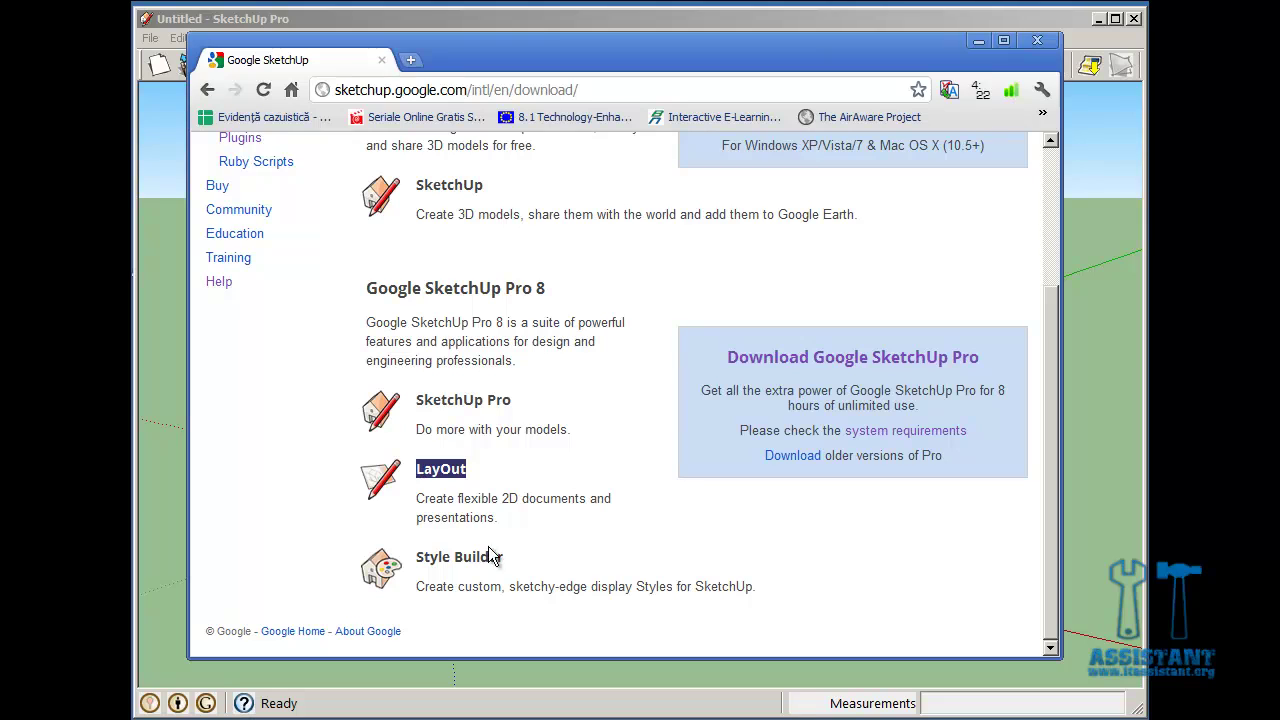
click(505, 558)
drag(505, 558, 416, 557)
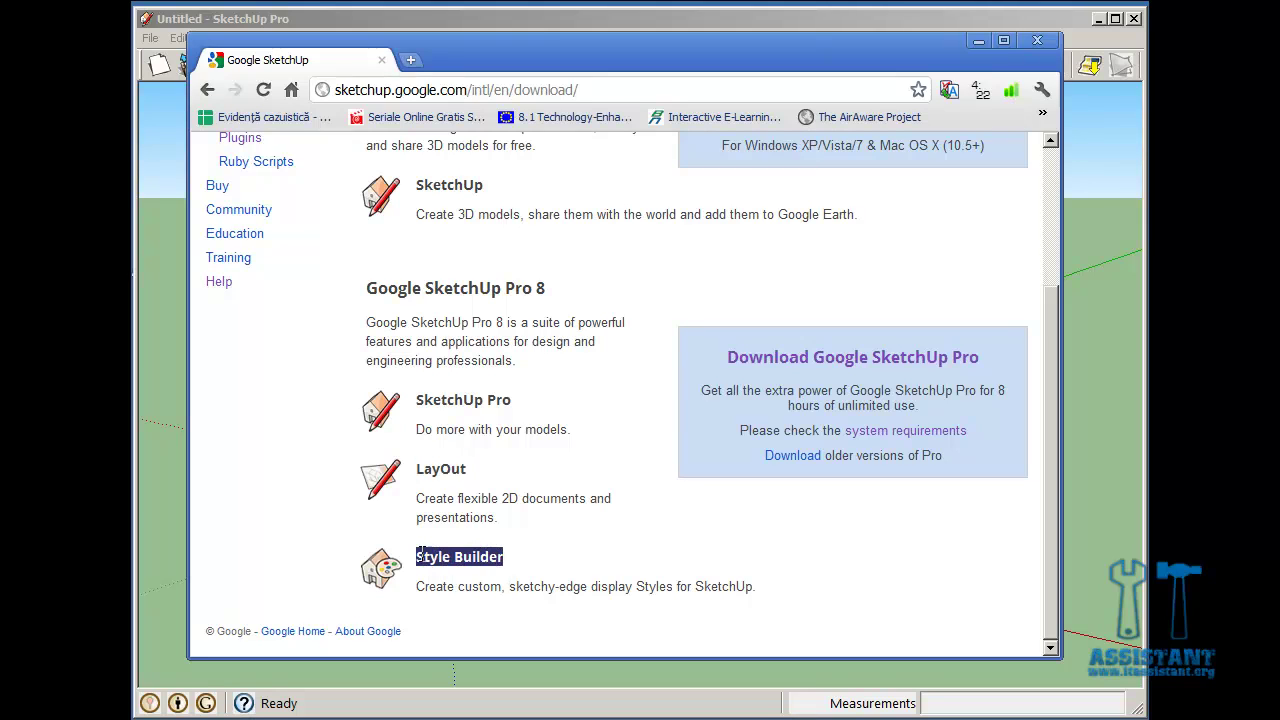
drag(467, 469, 420, 470)
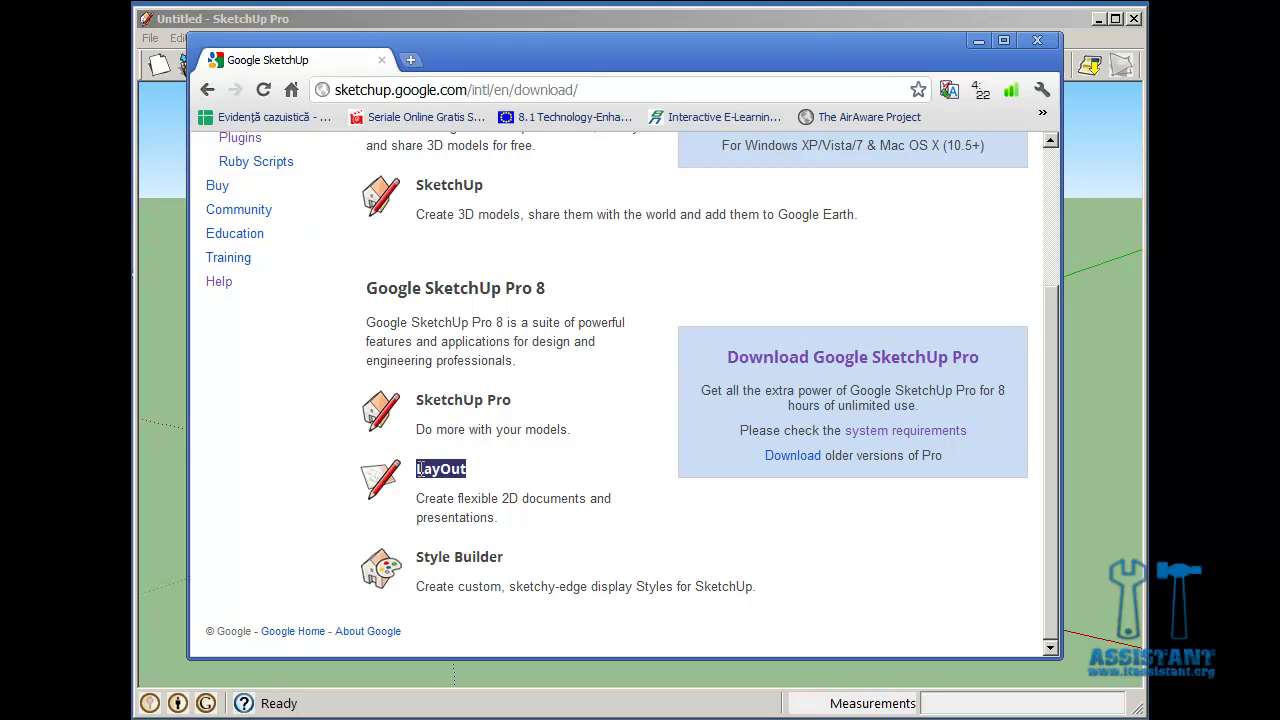
click(435, 471)
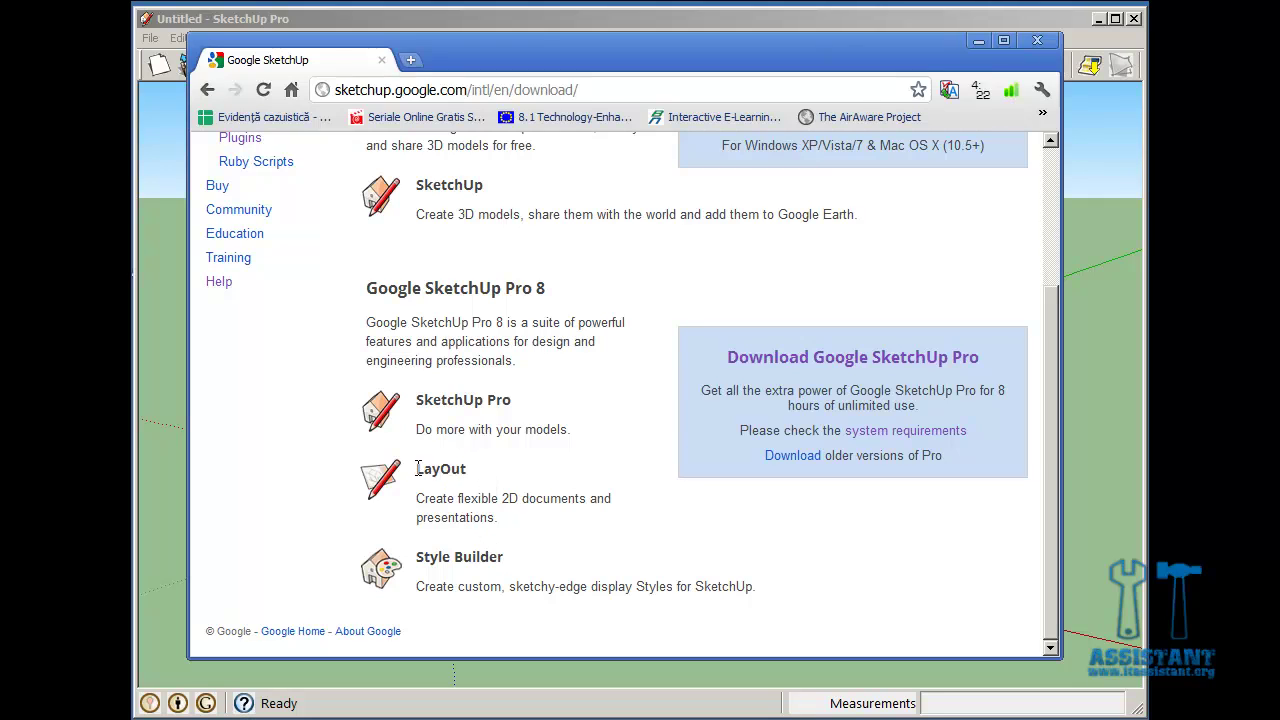
drag(418, 469, 469, 469)
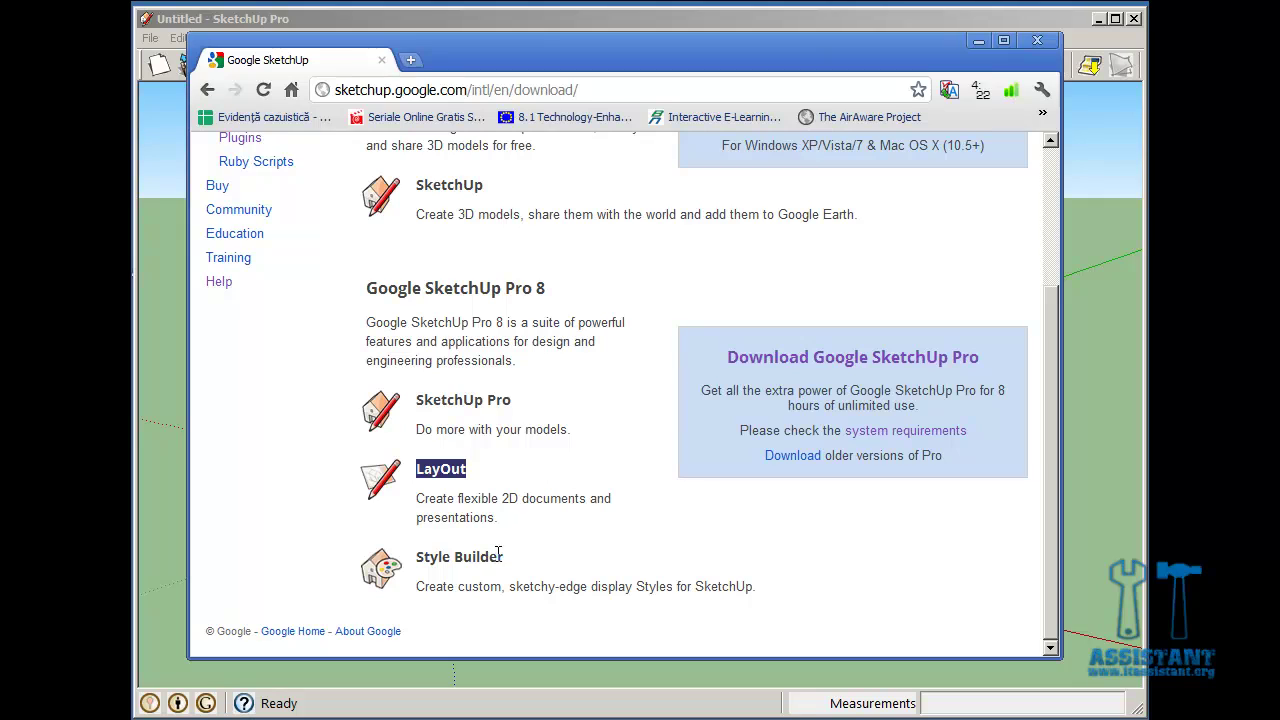
drag(501, 558, 419, 552)
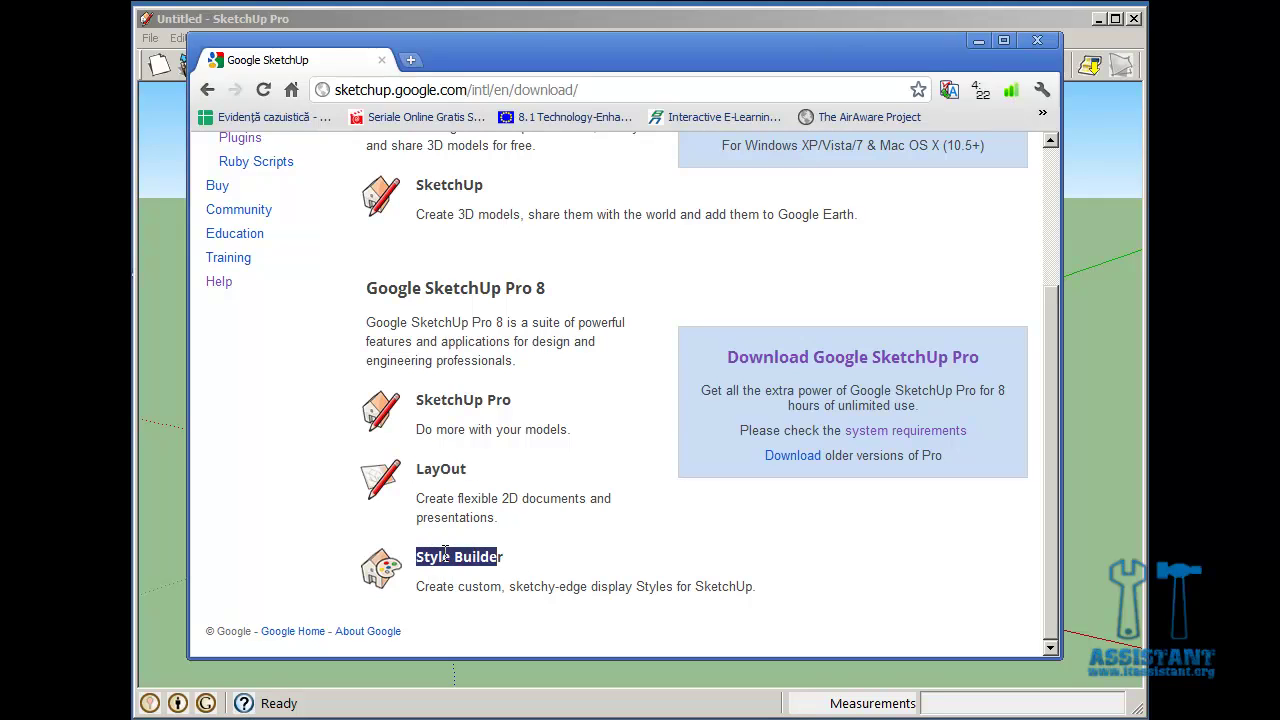
click(445, 553)
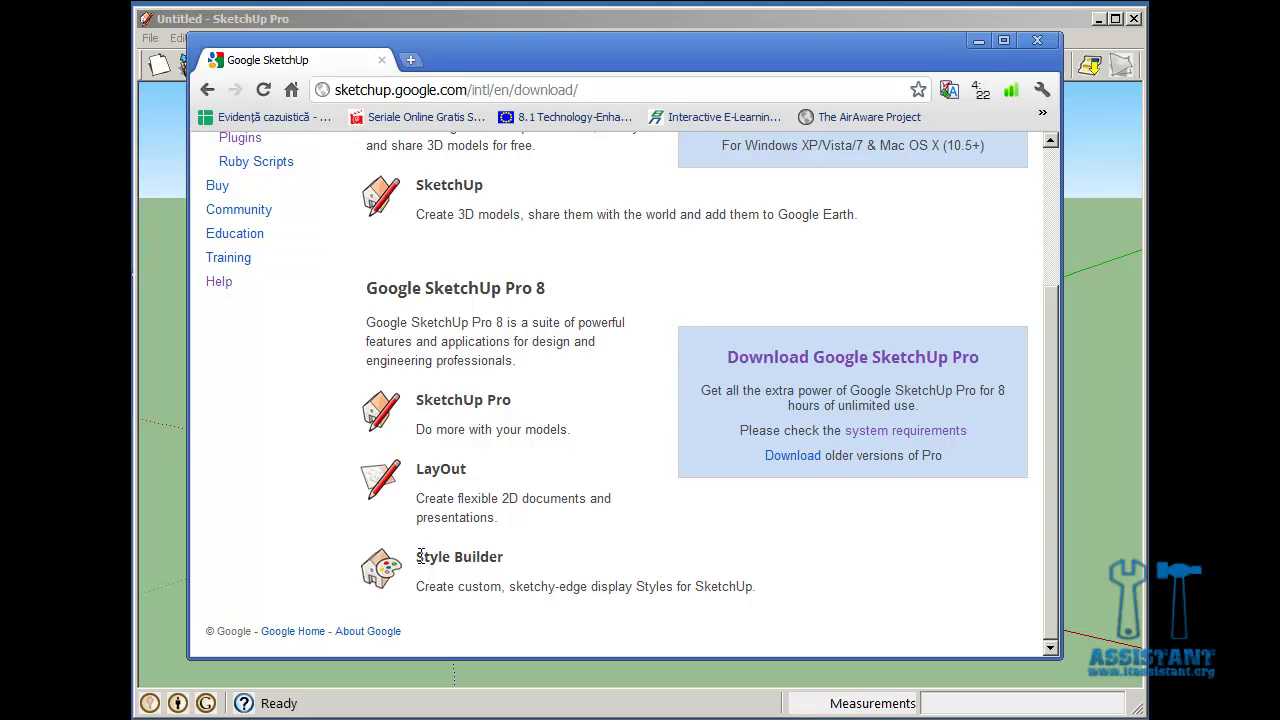
drag(420, 556, 513, 566)
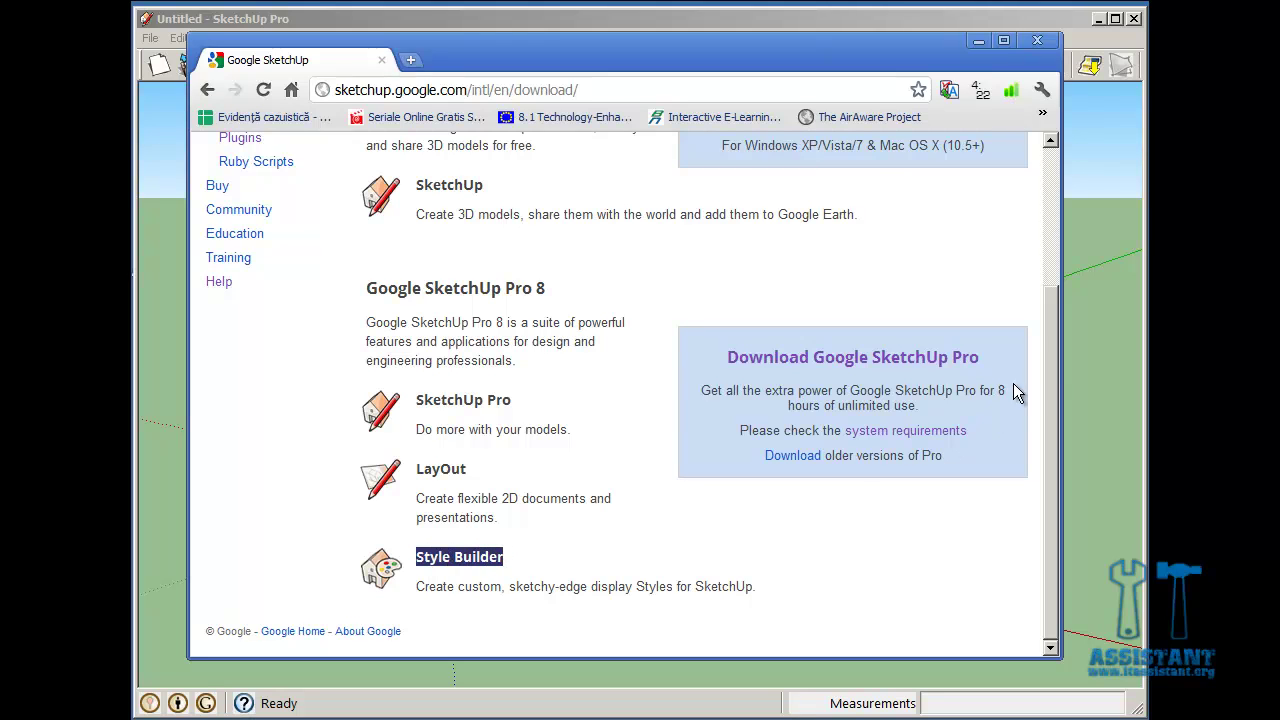
click(520, 566)
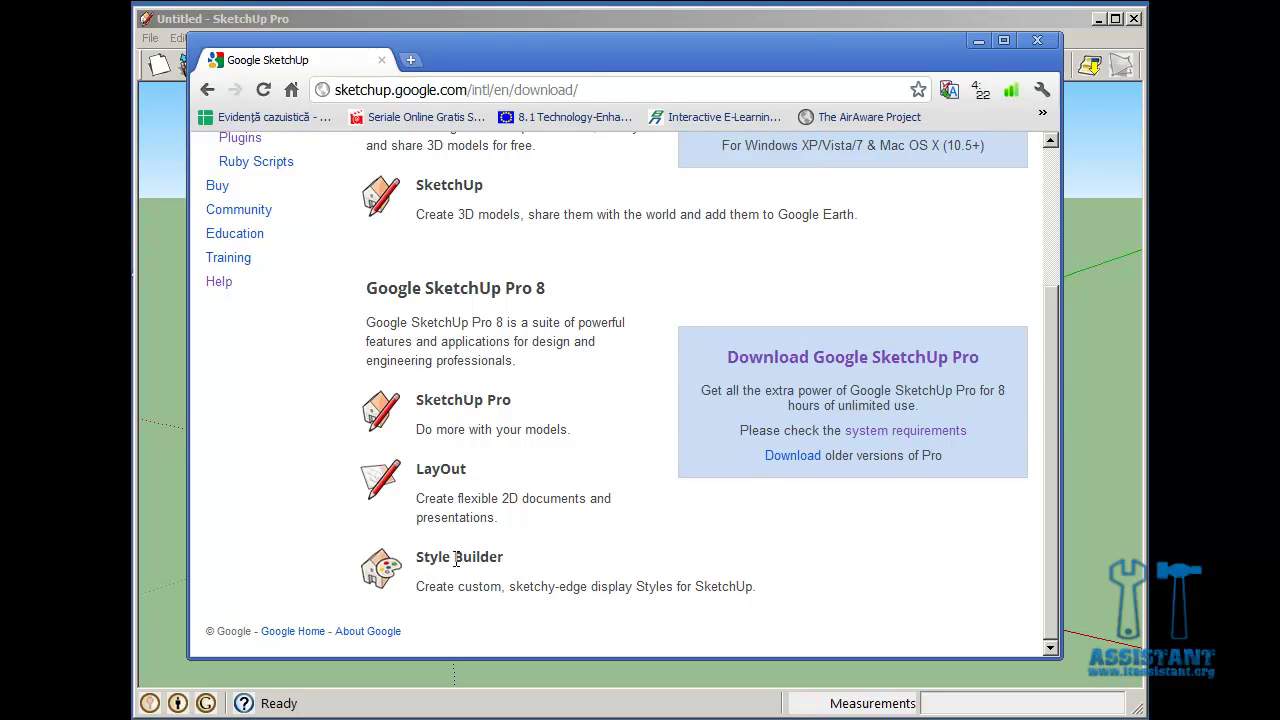
drag(416, 557, 503, 558)
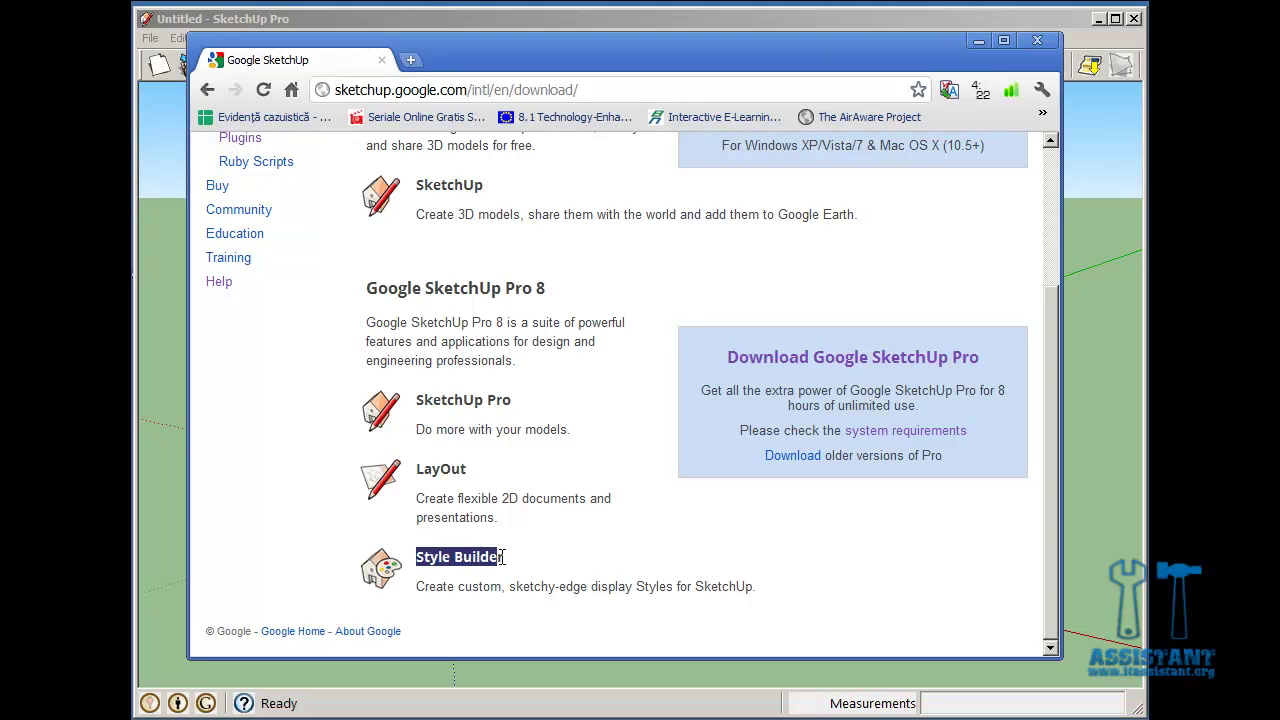
click(504, 558)
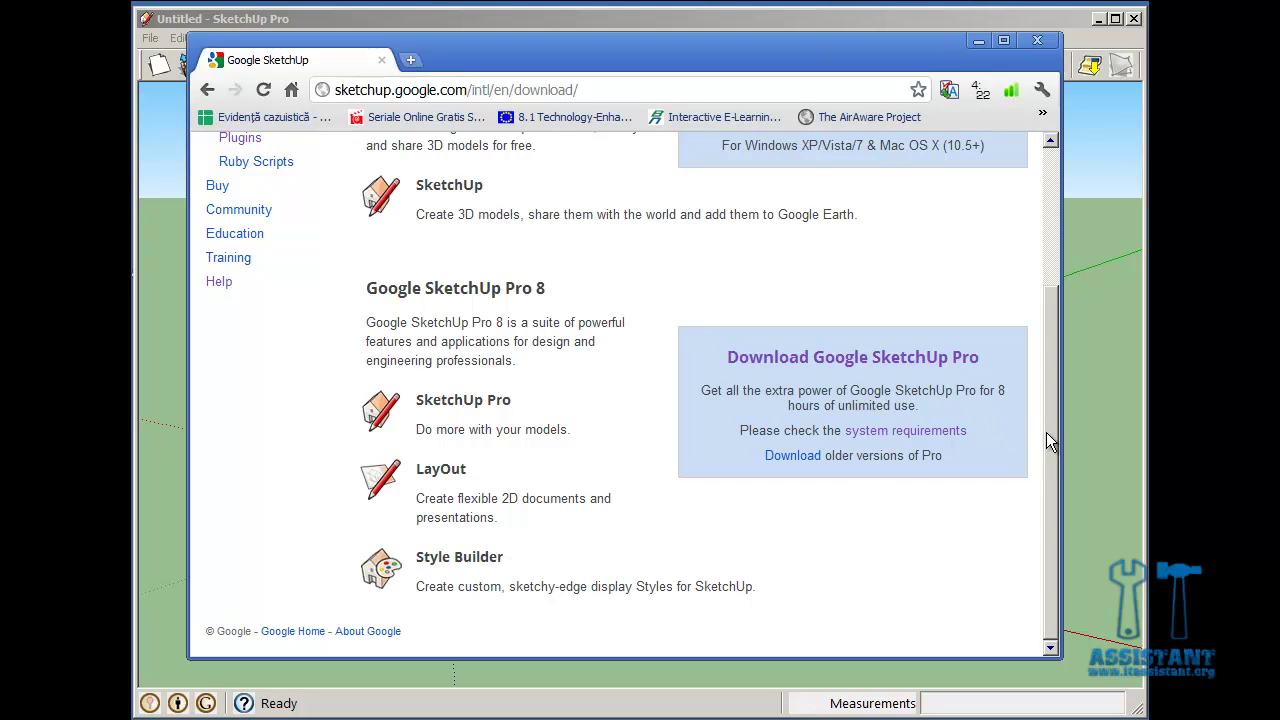
Open the download form for the free Google SketchUp 8 edition.
drag(1050, 442, 1060, 284)
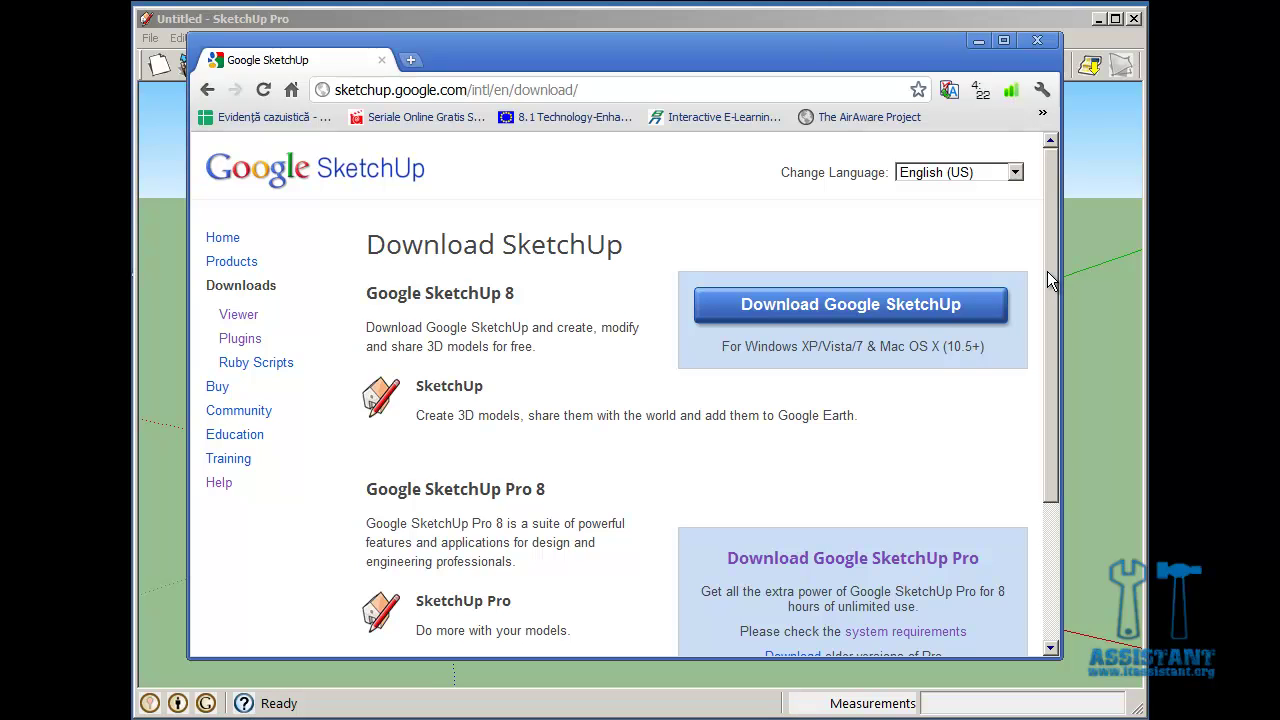
mouse_move(1050, 280)
mouse_down()
mouse_move(1046, 397)
mouse_move(1046, 274)
mouse_up()
scroll(466, 490, down, 3)
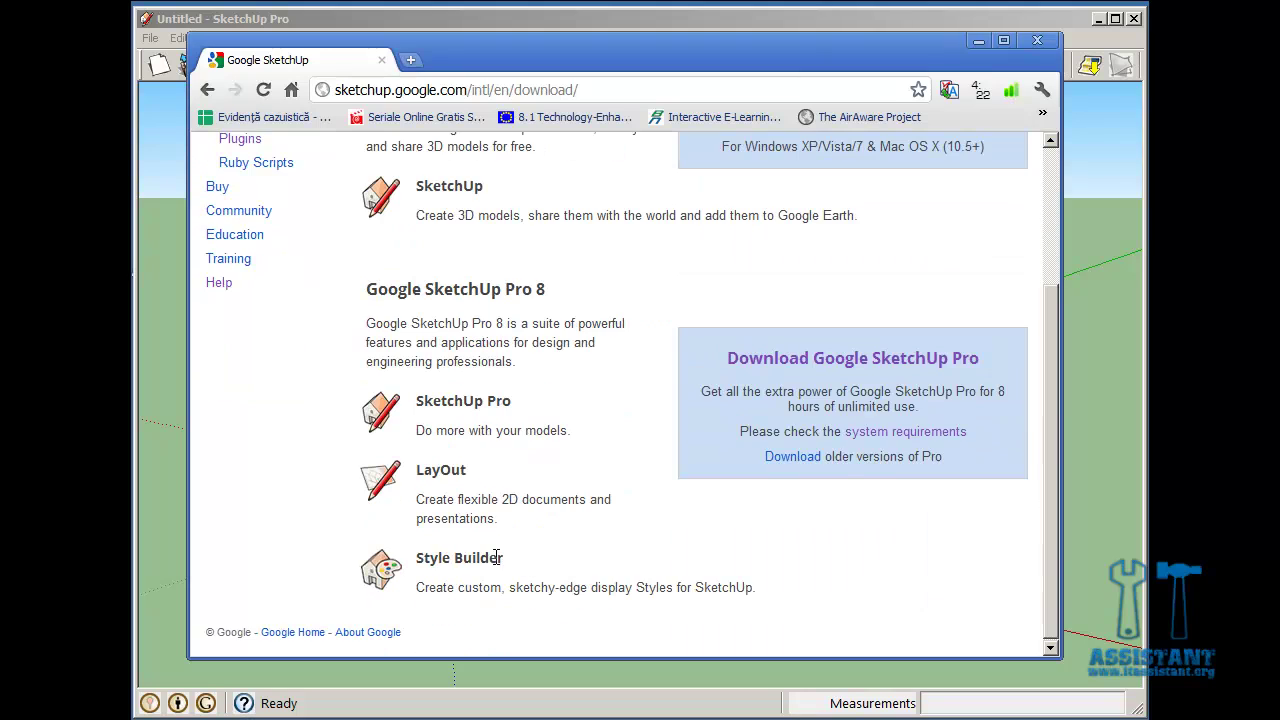
scroll(698, 388, up, 3)
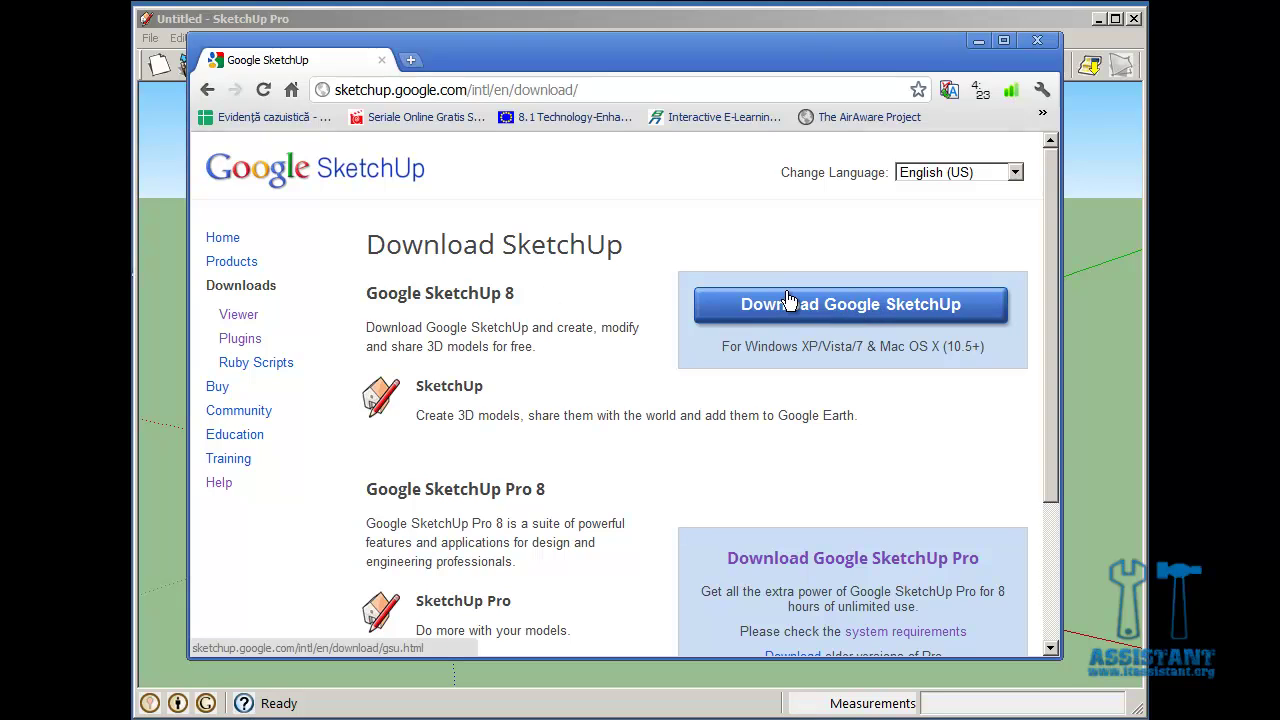
click(803, 311)
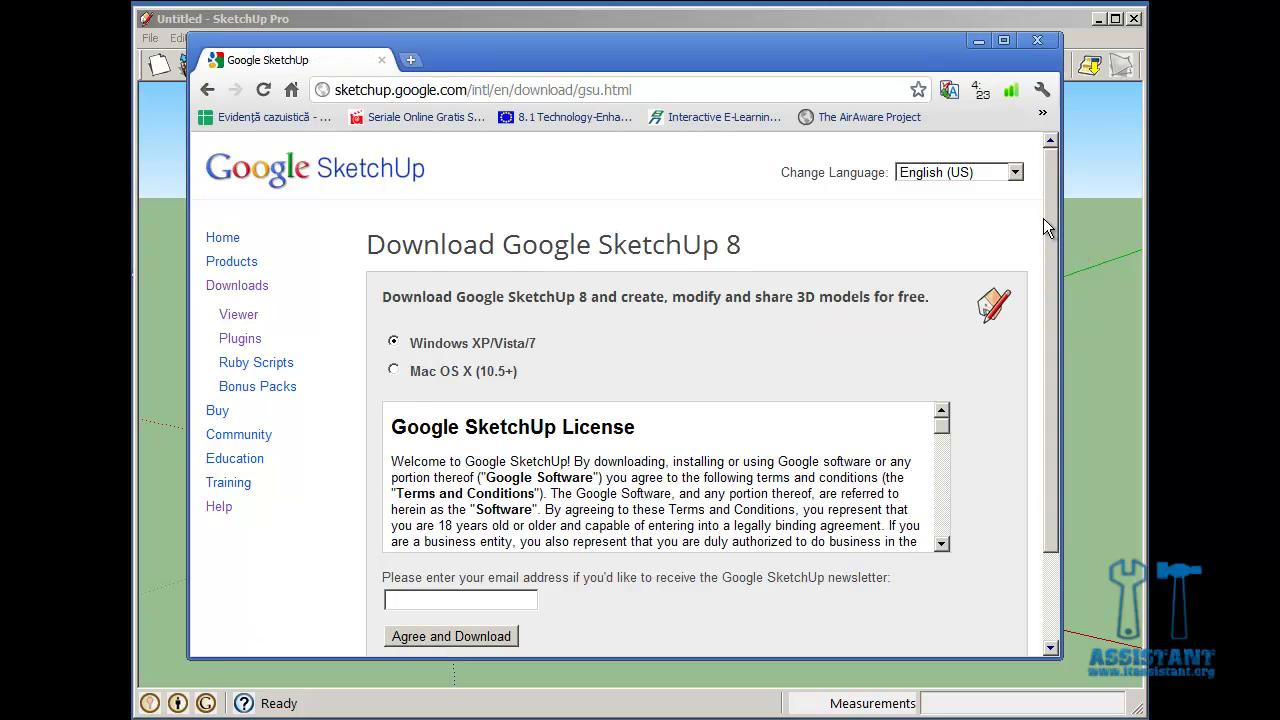
Agree to the Google SketchUp 8 license with the newsletter e-mail left empty, and download and keep the Windows installer GoogleSketchUpWEN.exe.
mouse_move(1050, 245)
mouse_down()
mouse_move(1047, 336)
mouse_move(1046, 265)
mouse_up()
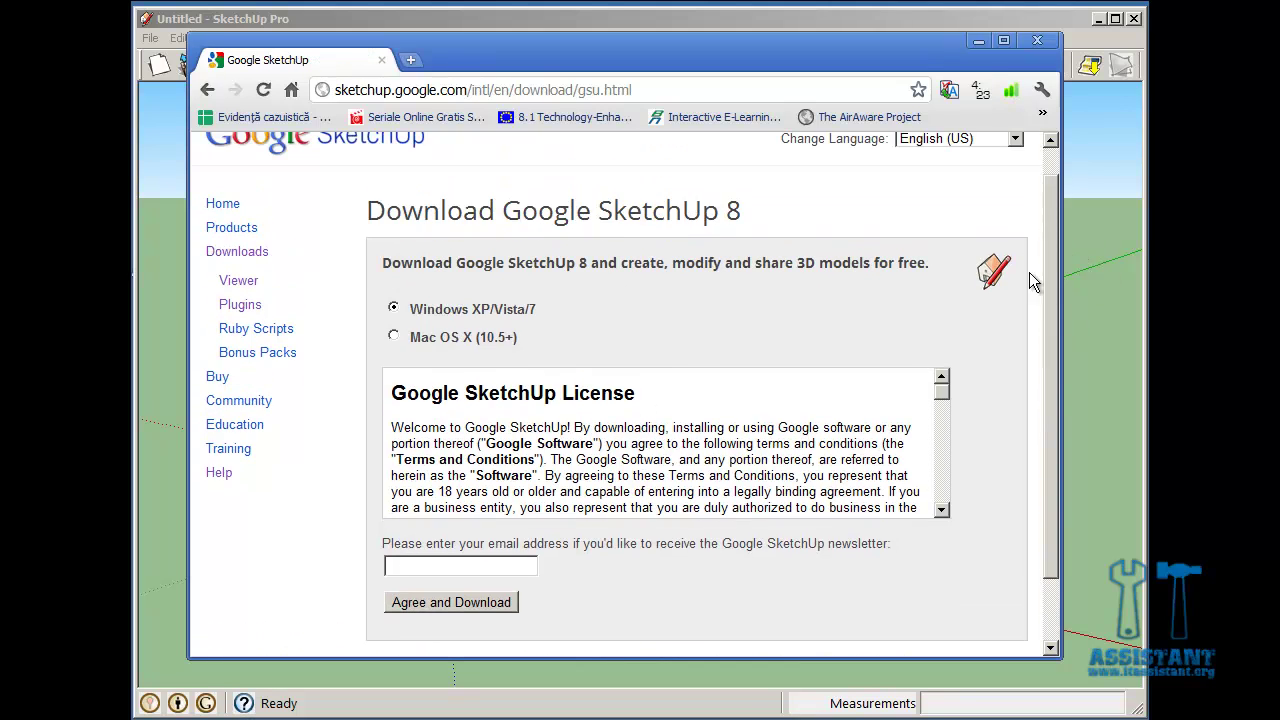
scroll(940, 405, down, 5)
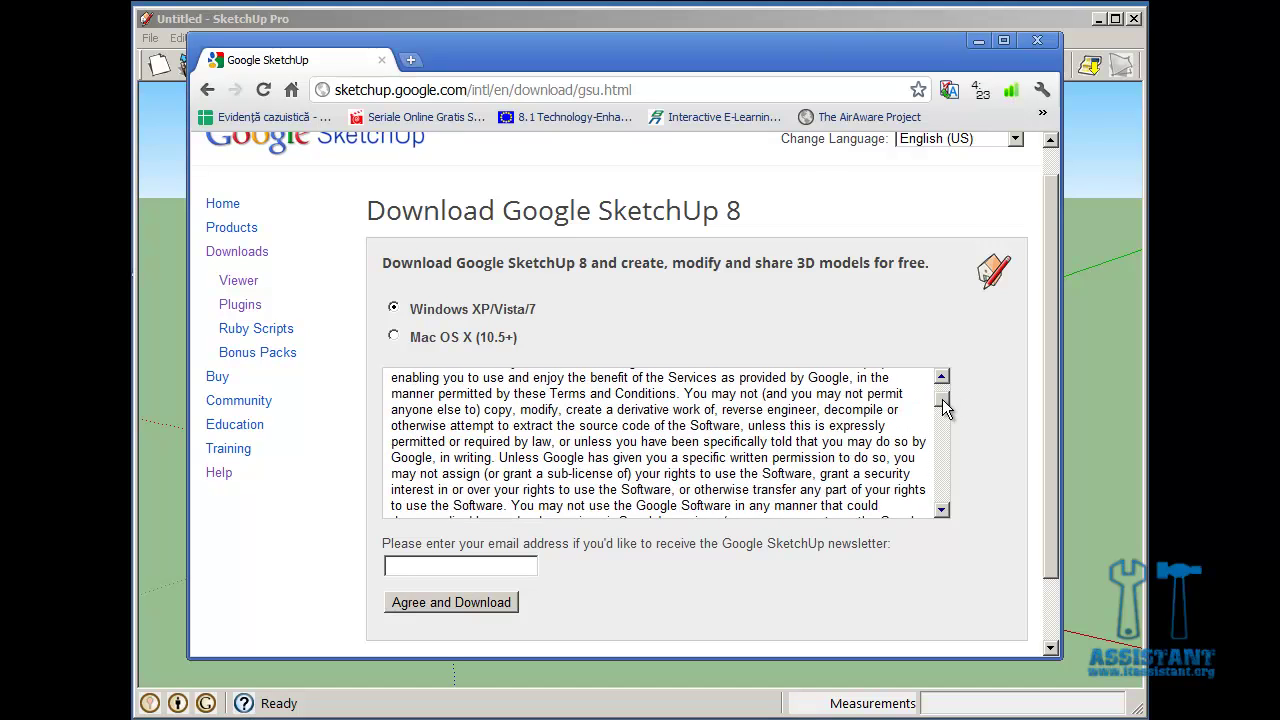
click(460, 566)
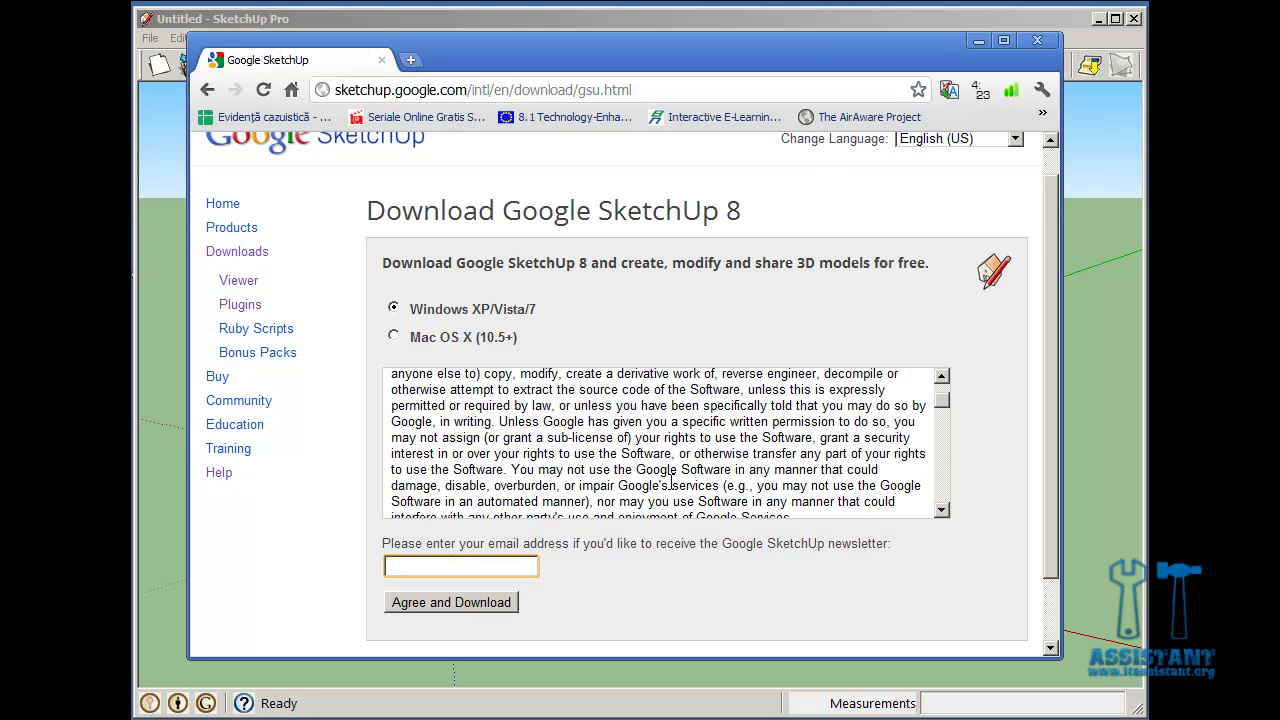
scroll(670, 478, down, 5)
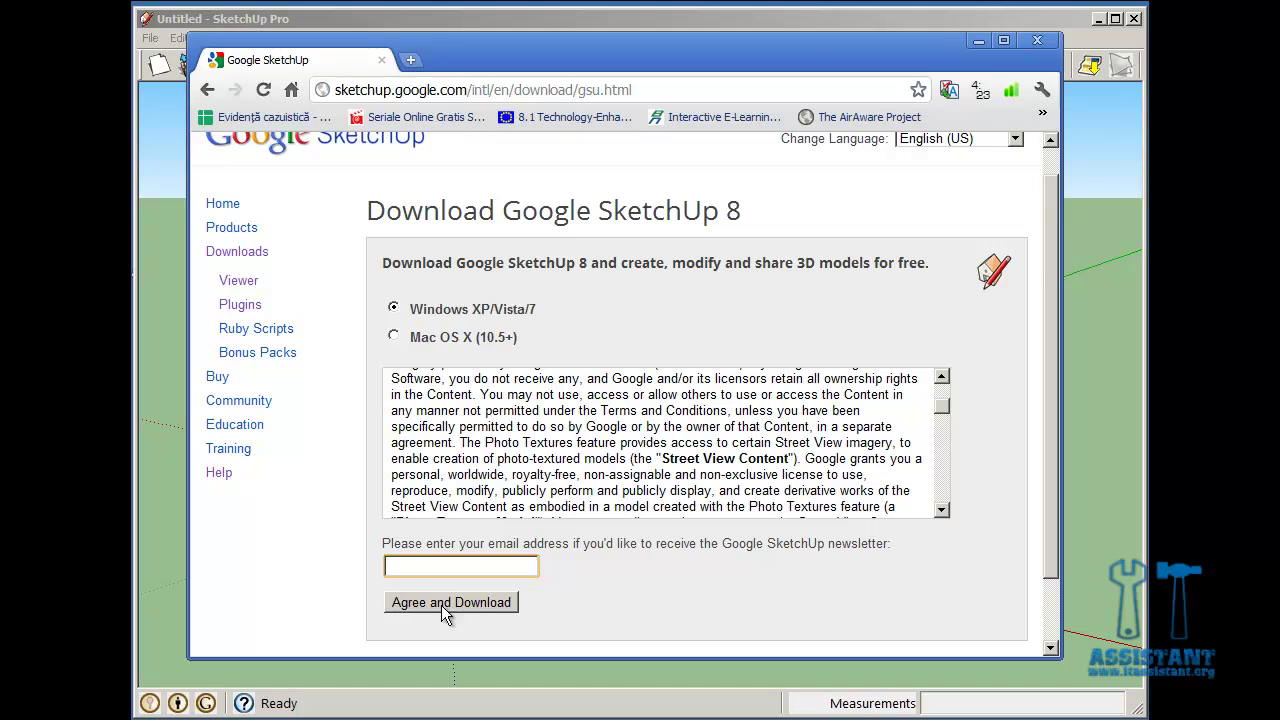
click(479, 612)
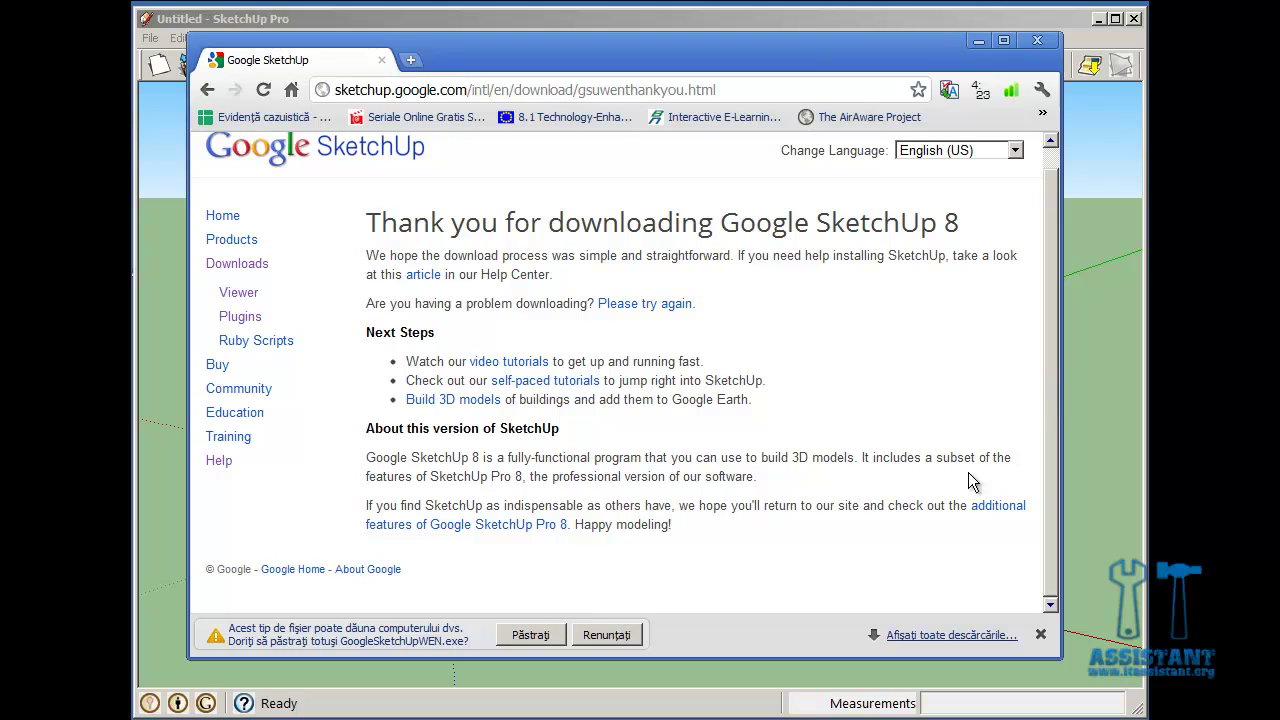
click(528, 636)
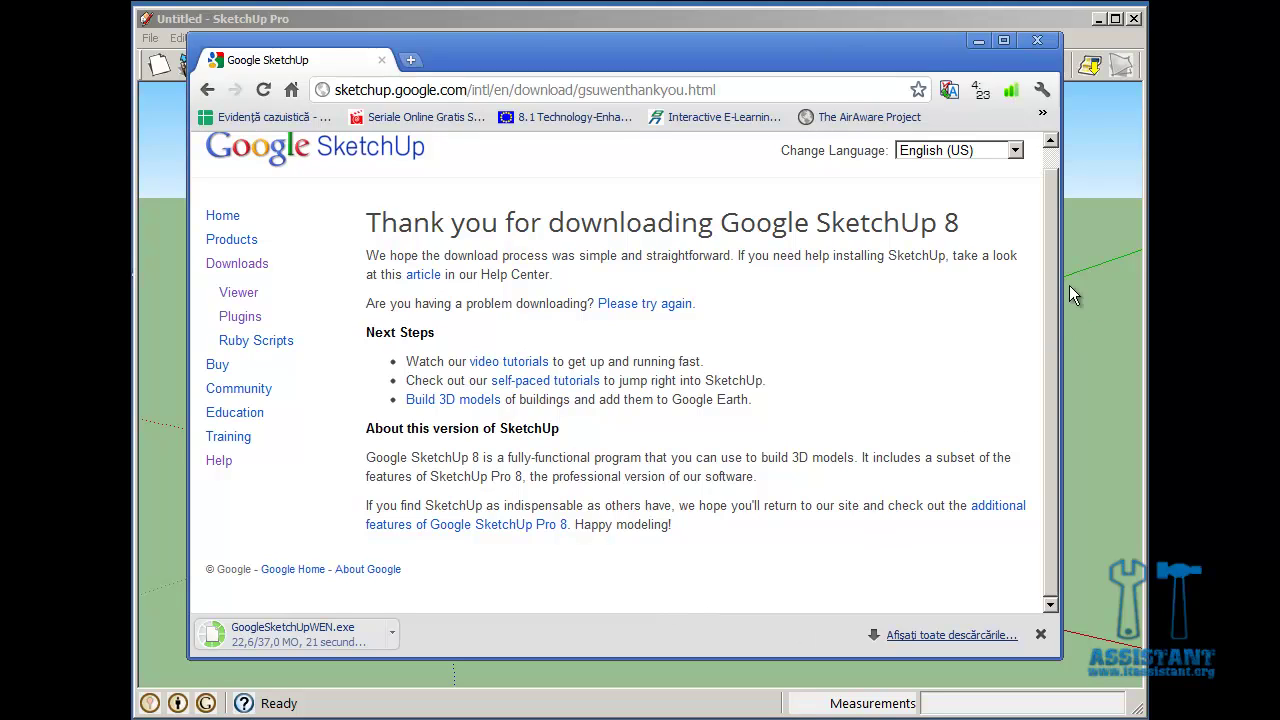
Close the browser with the download thank-you page and reposition the Welcome to SketchUp window.
scroll(1048, 258, up, 1)
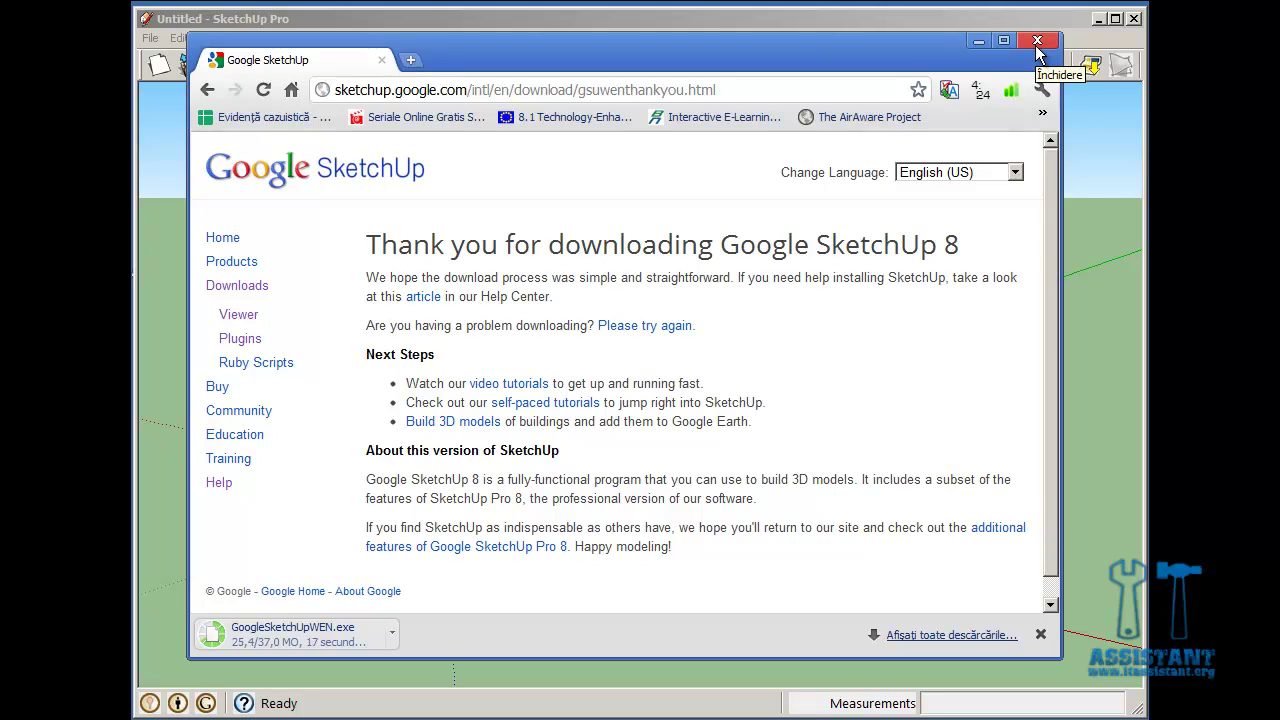
click(1036, 45)
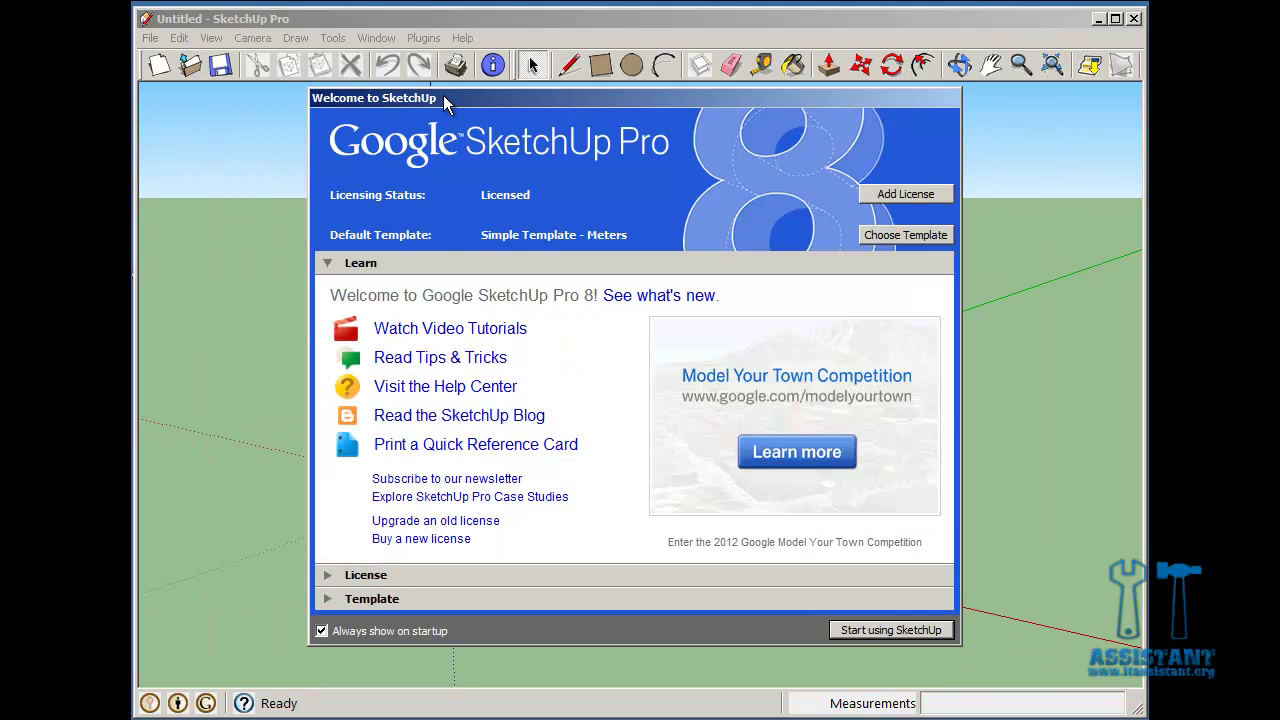
mouse_move(443, 95)
mouse_down()
mouse_move(448, 112)
mouse_move(533, 130)
mouse_move(525, 122)
mouse_up()
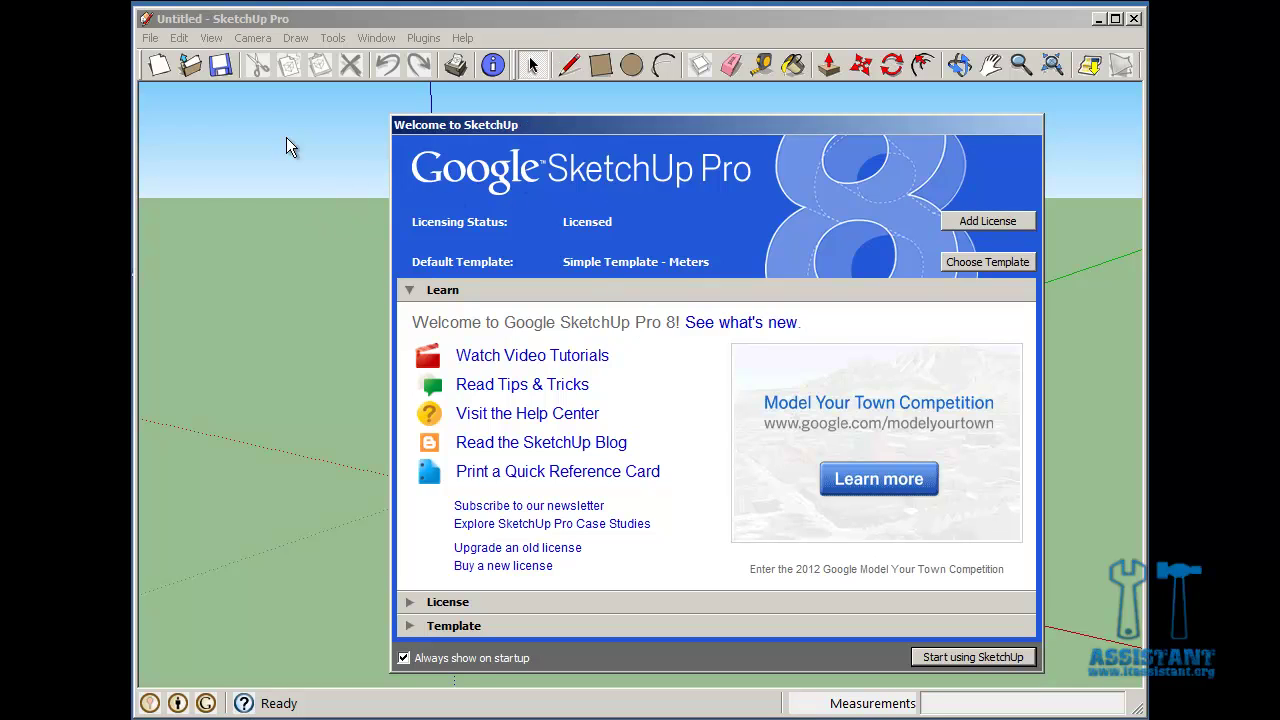
drag(679, 125, 666, 118)
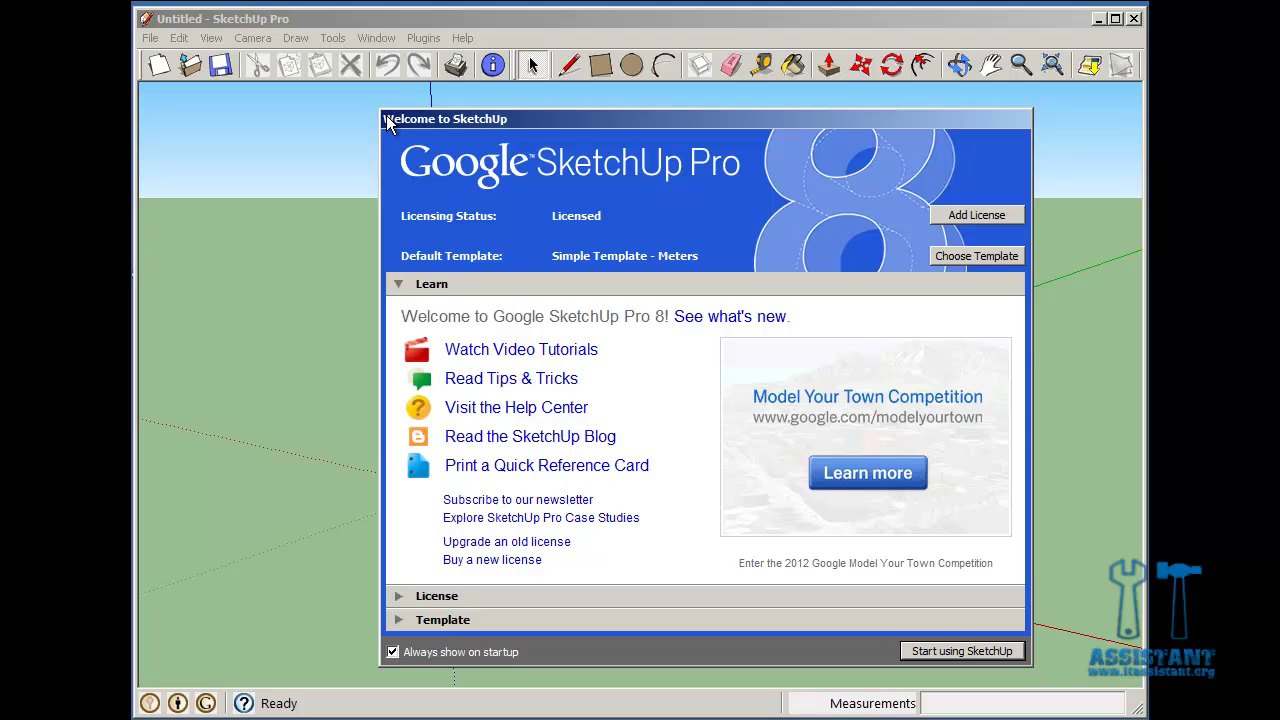
drag(388, 121, 363, 120)
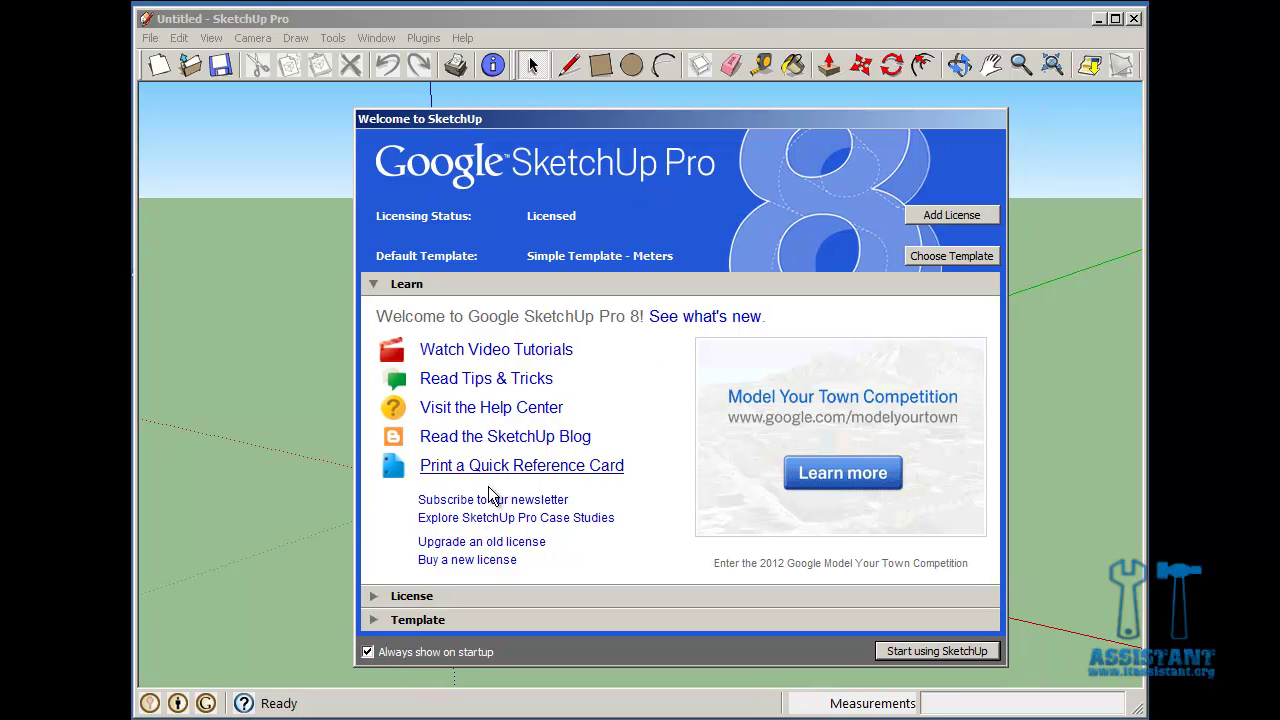
Show the list of available startup templates in the Welcome to SketchUp window.
click(374, 621)
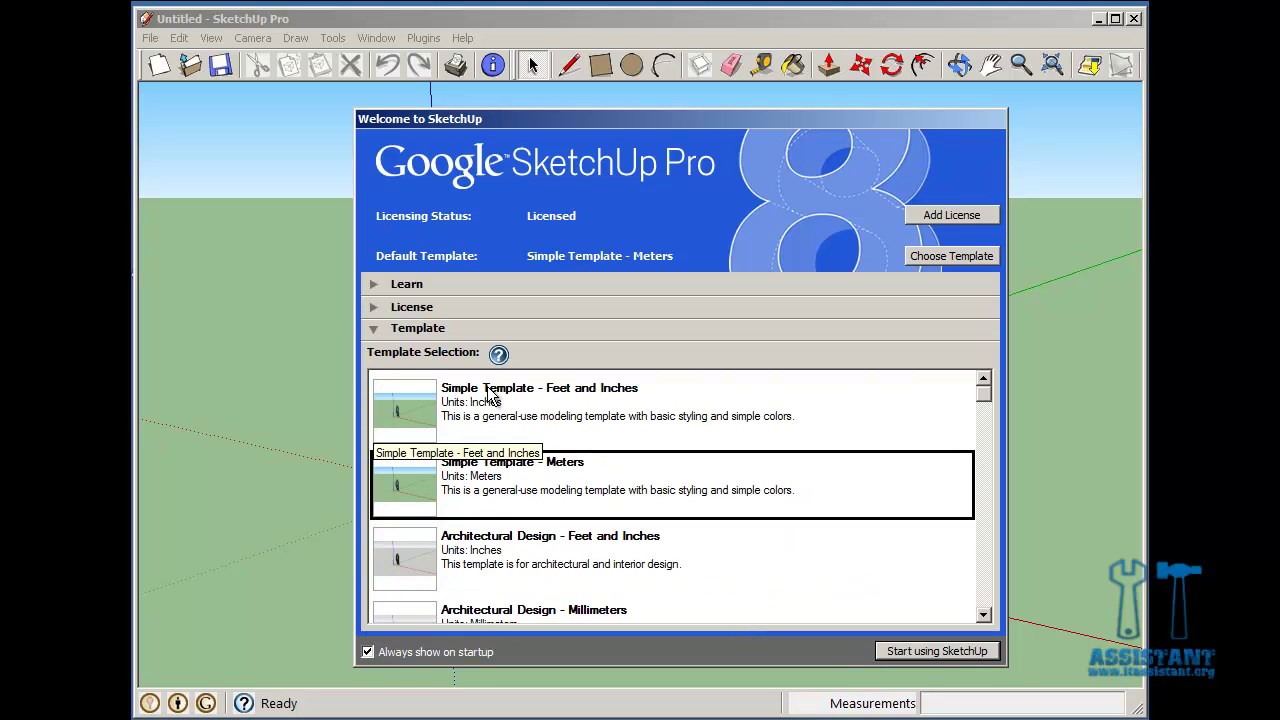
drag(985, 394, 985, 398)
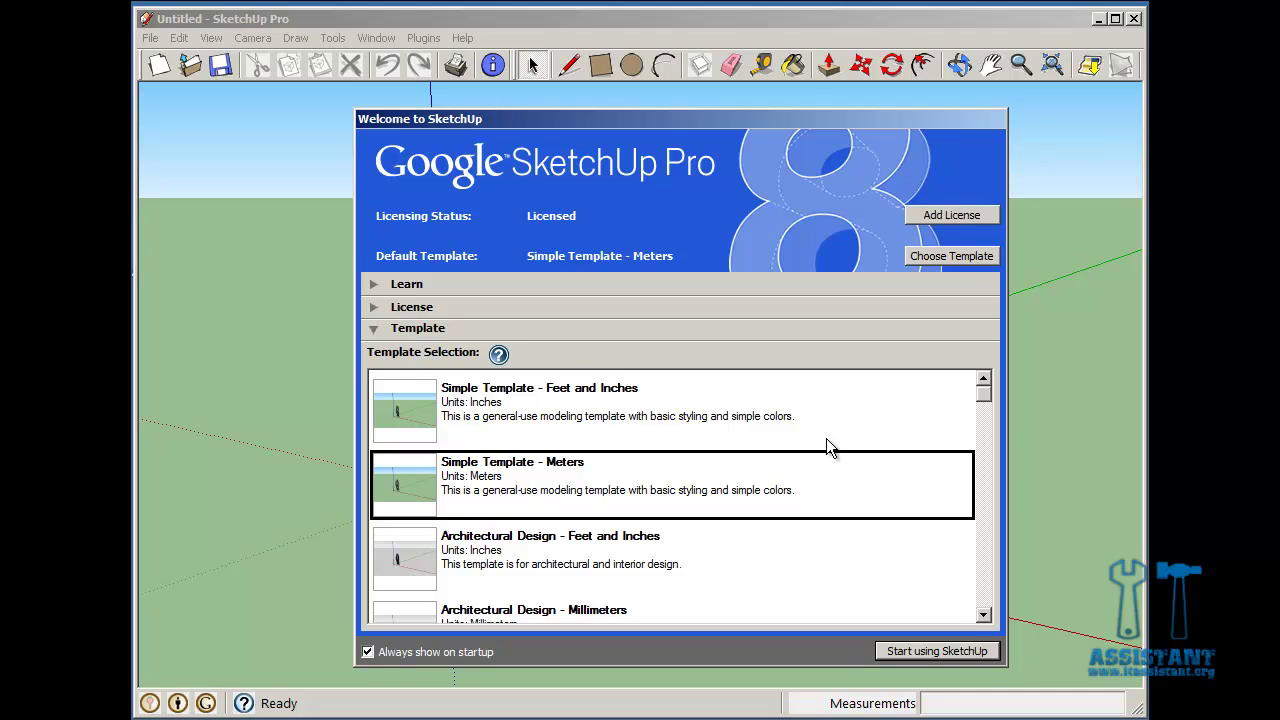
mouse_move(981, 398)
mouse_down()
mouse_move(981, 600)
mouse_move(980, 456)
mouse_move(994, 398)
mouse_up()
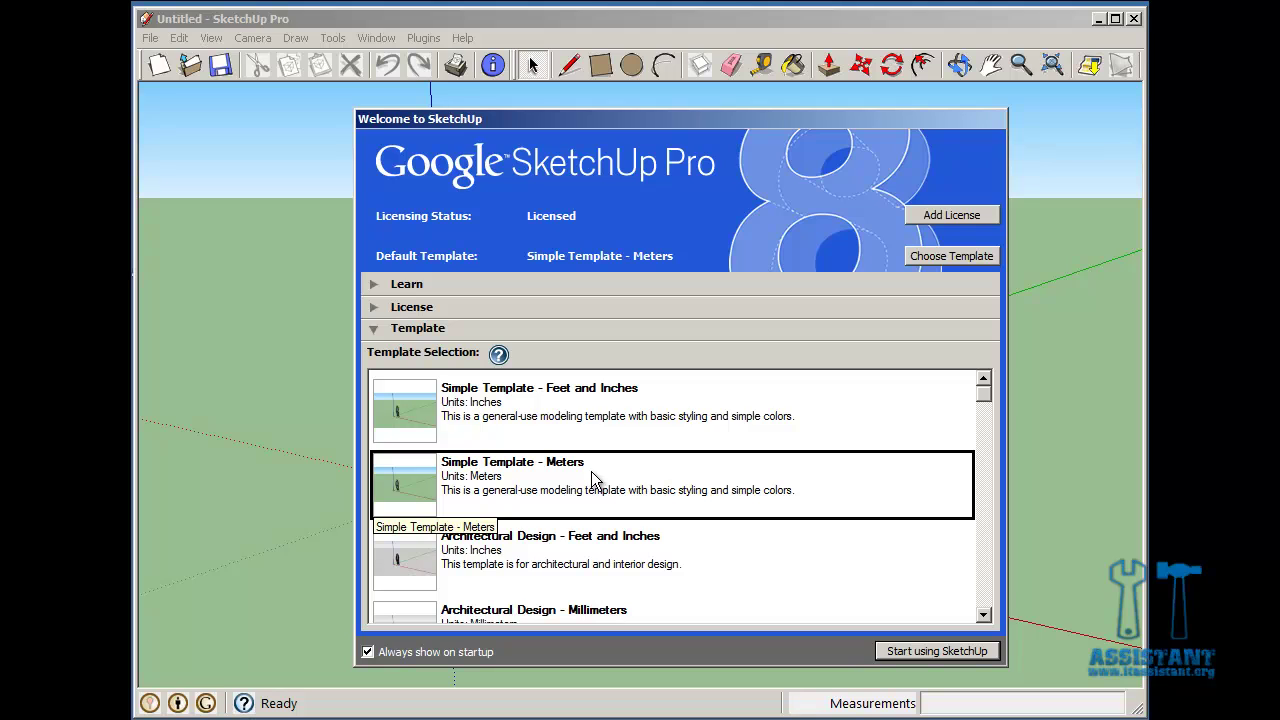
Try the Architectural Design - Feet and Inches template and the Architectural Design - Millimeters template as the default.
scroll(585, 485, down, 1)
click(480, 515)
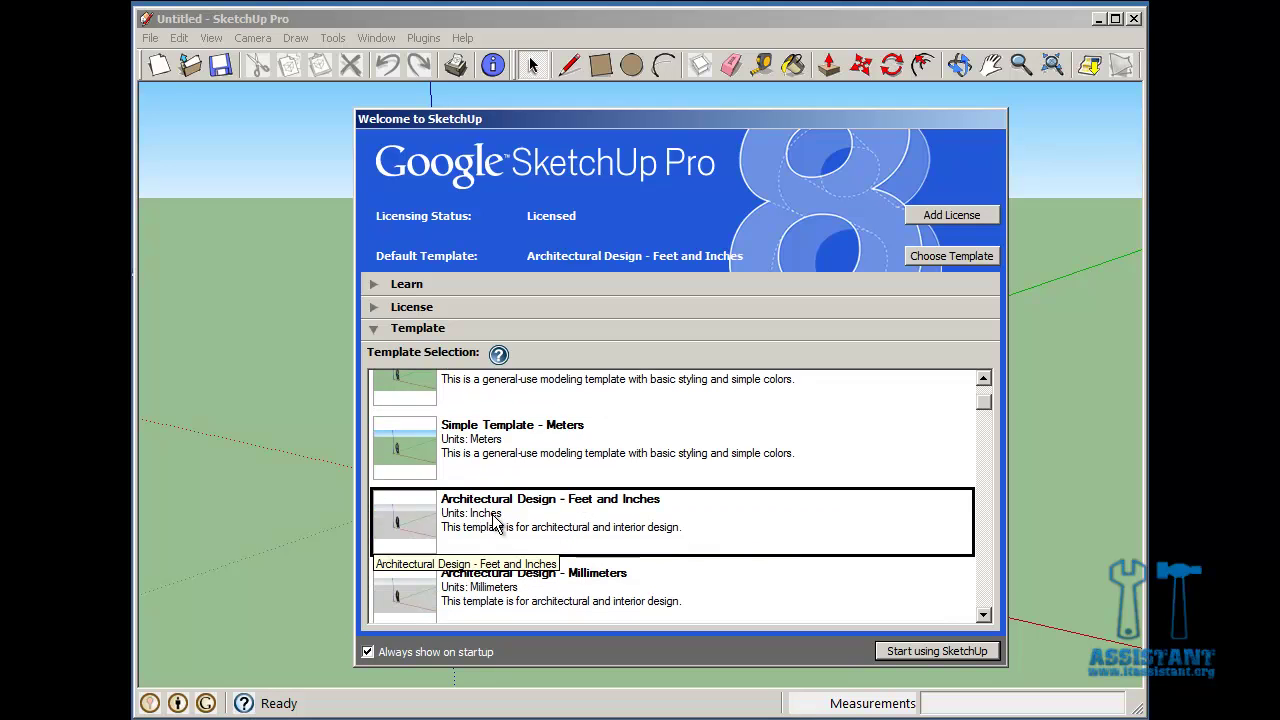
scroll(500, 520, down, 5)
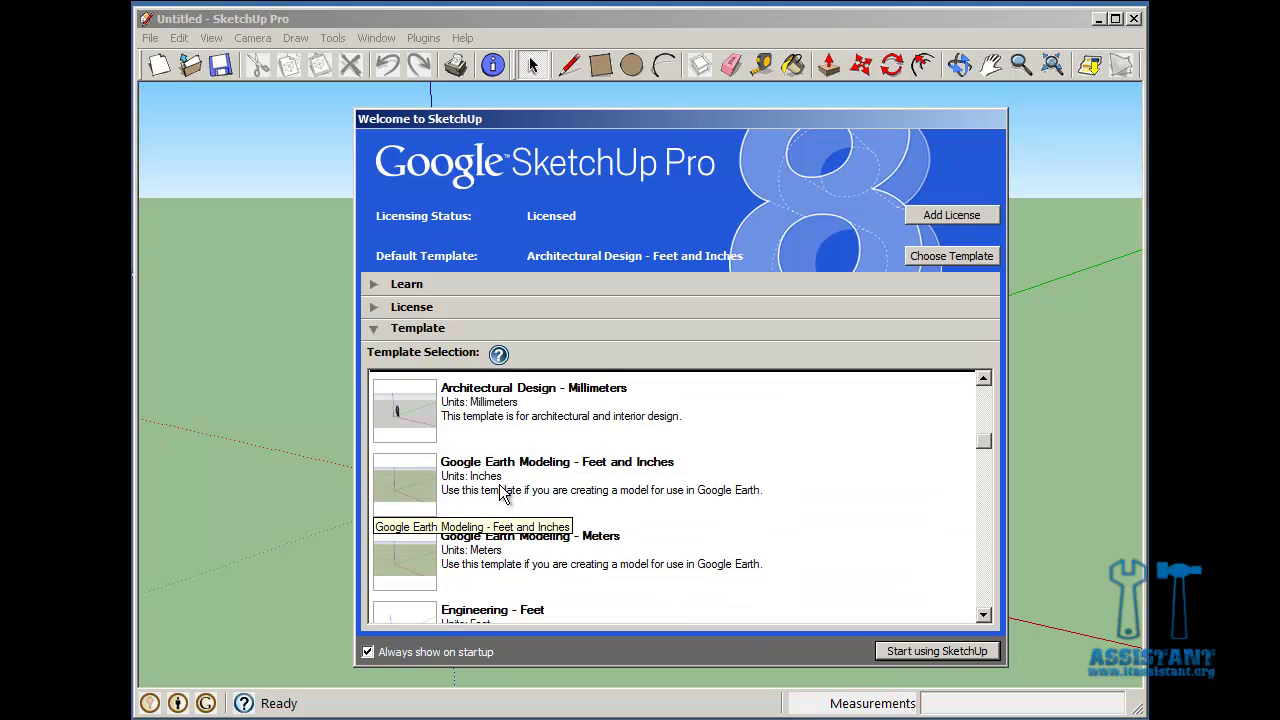
click(533, 425)
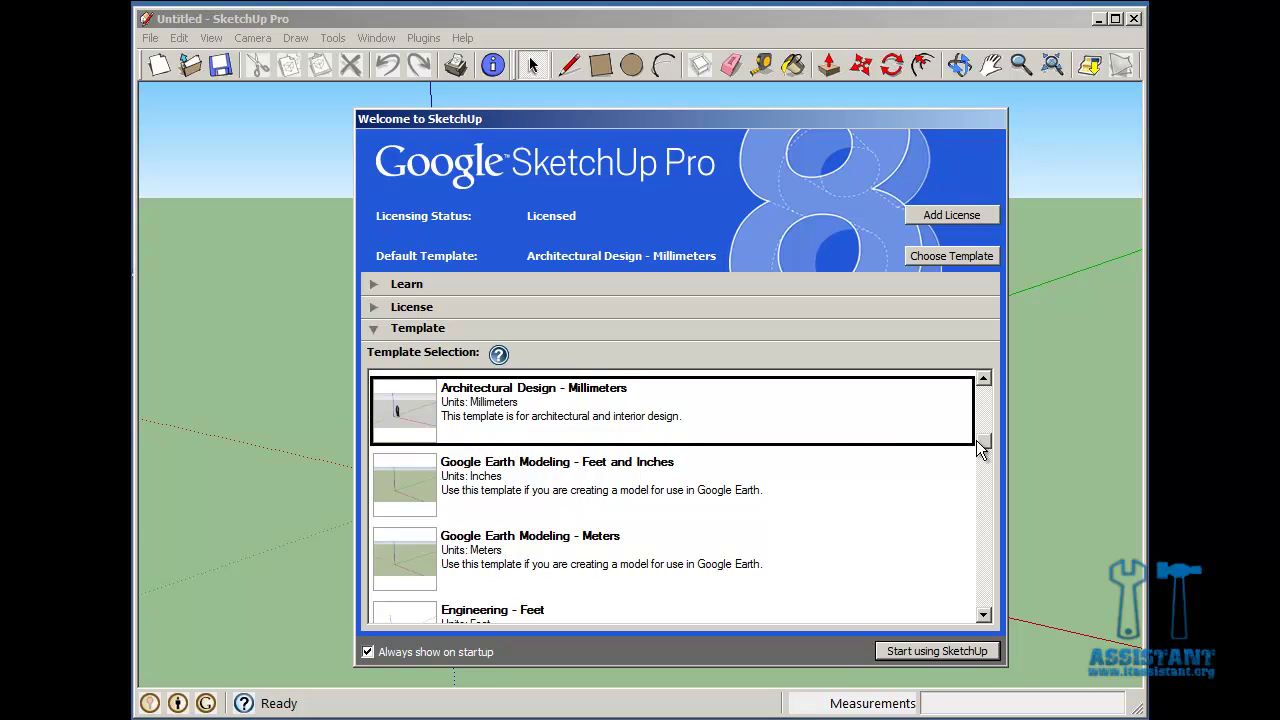
drag(978, 440, 983, 384)
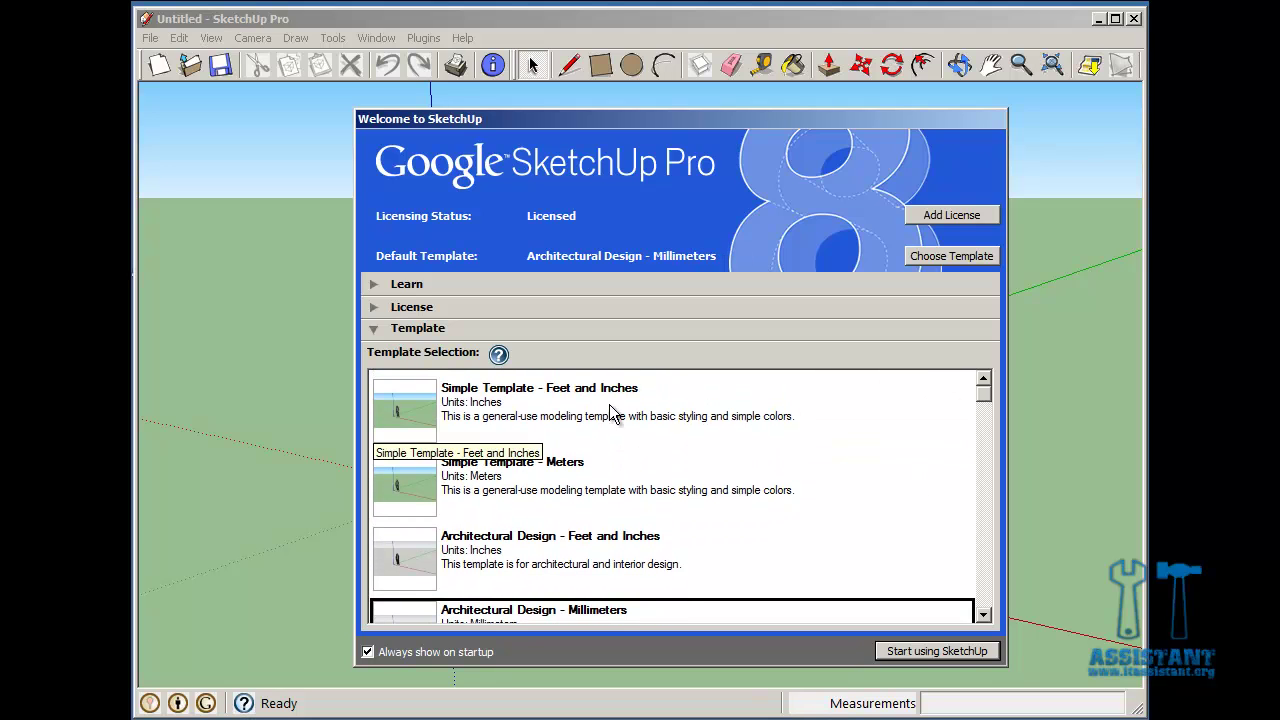
Set Simple Template - Meters as the default template and start a new model with it.
click(530, 466)
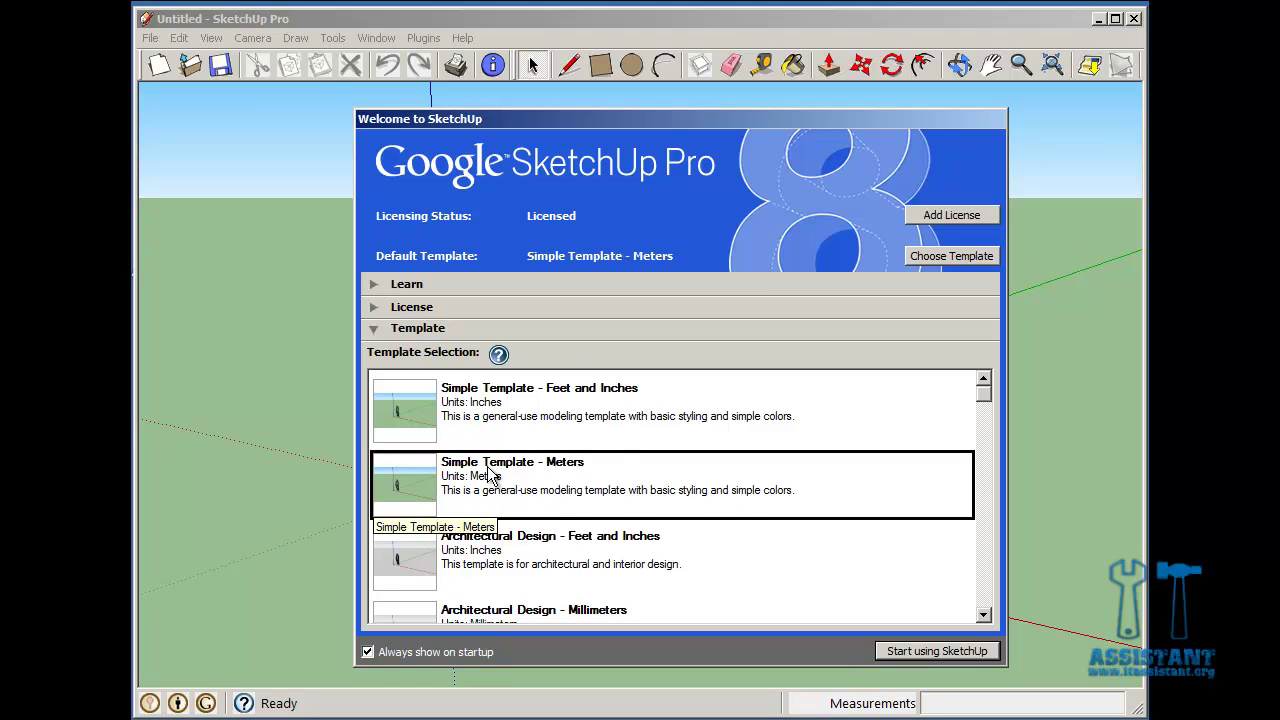
click(916, 651)
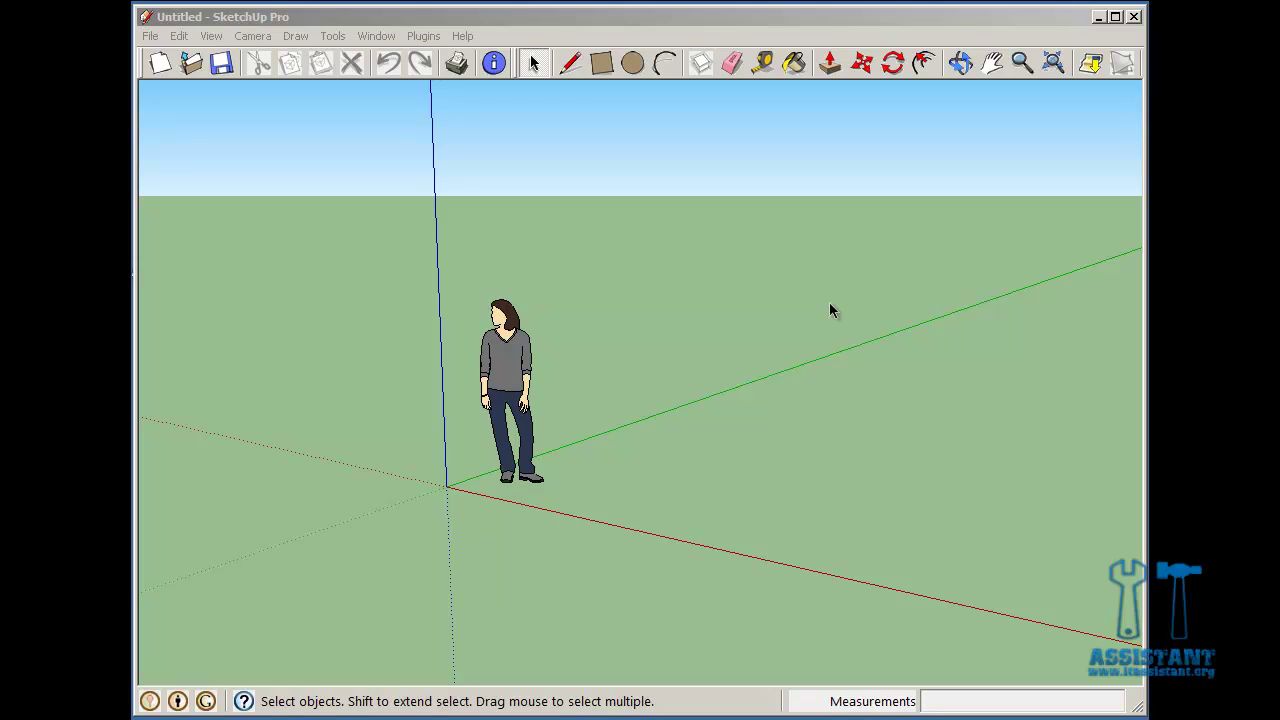
click(730, 24)
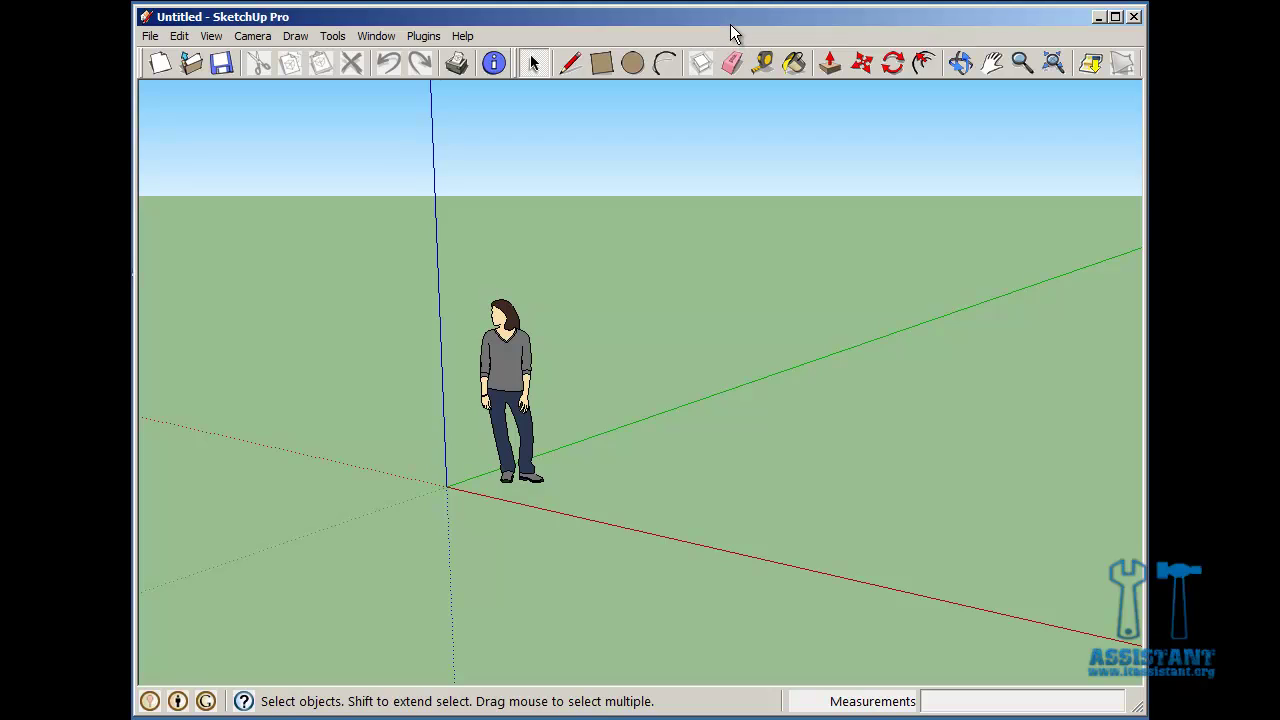
click(149, 37)
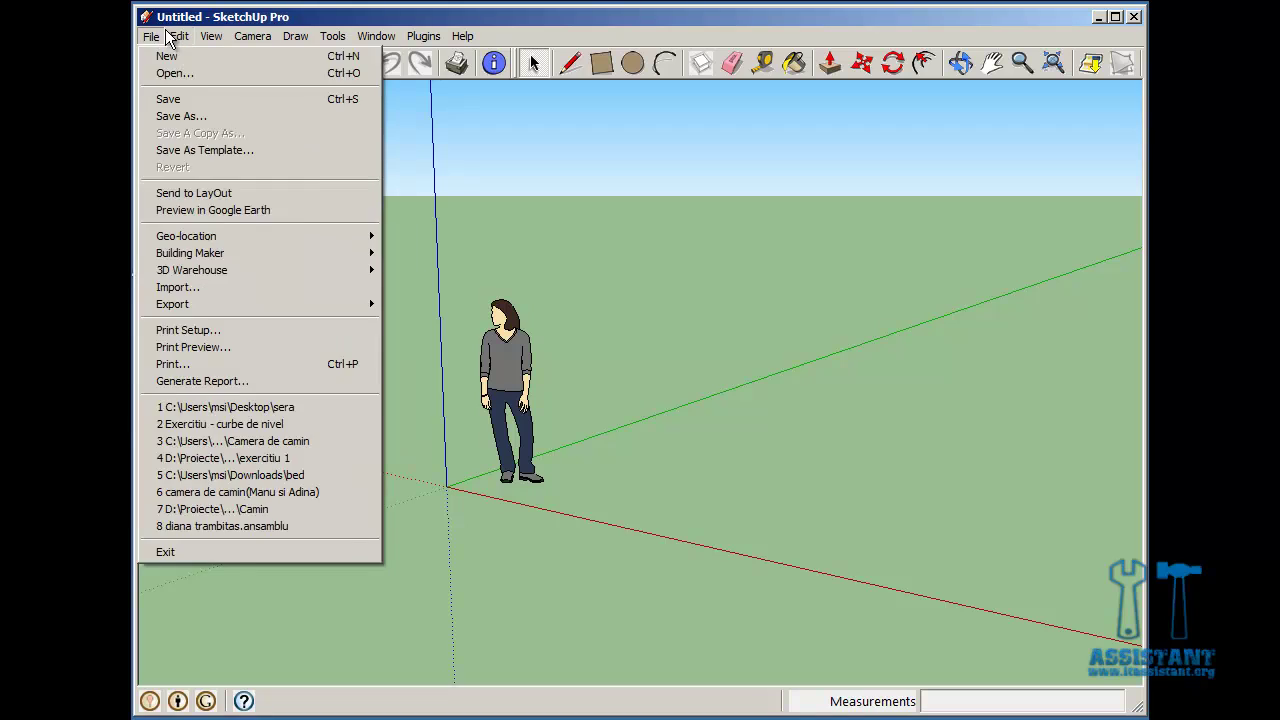
click(172, 35)
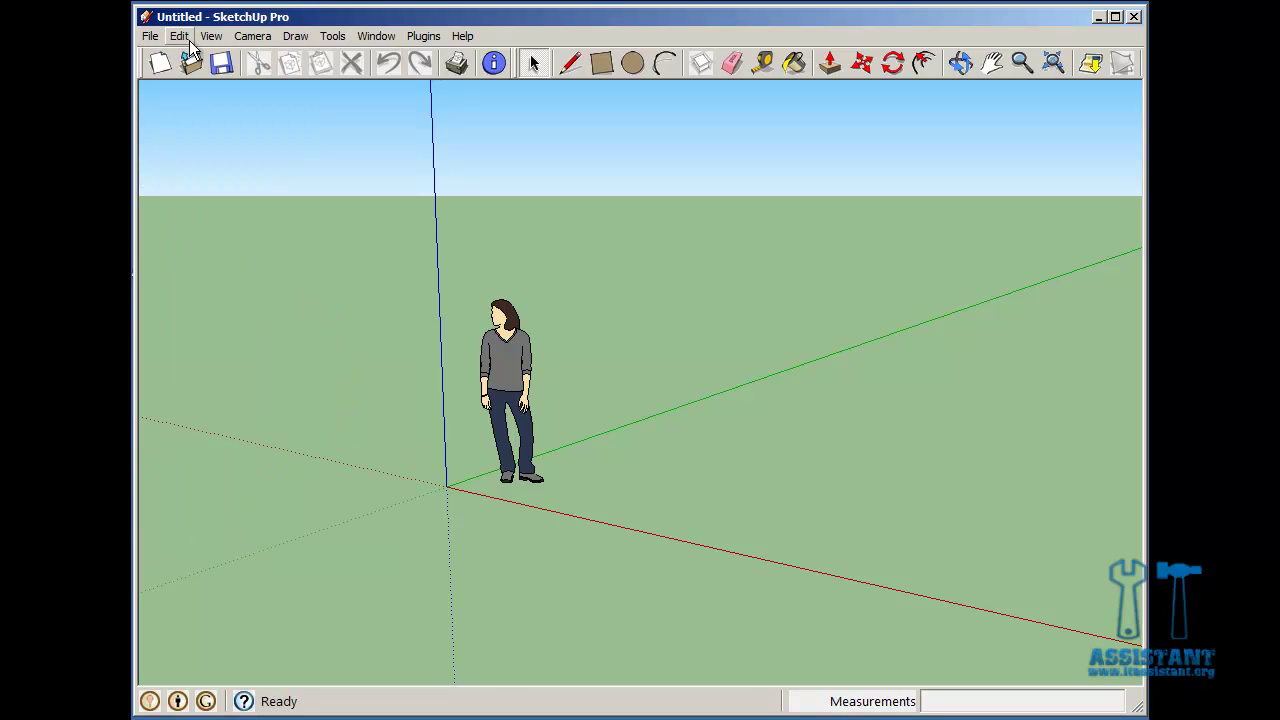
click(304, 37)
mouse_move(363, 37)
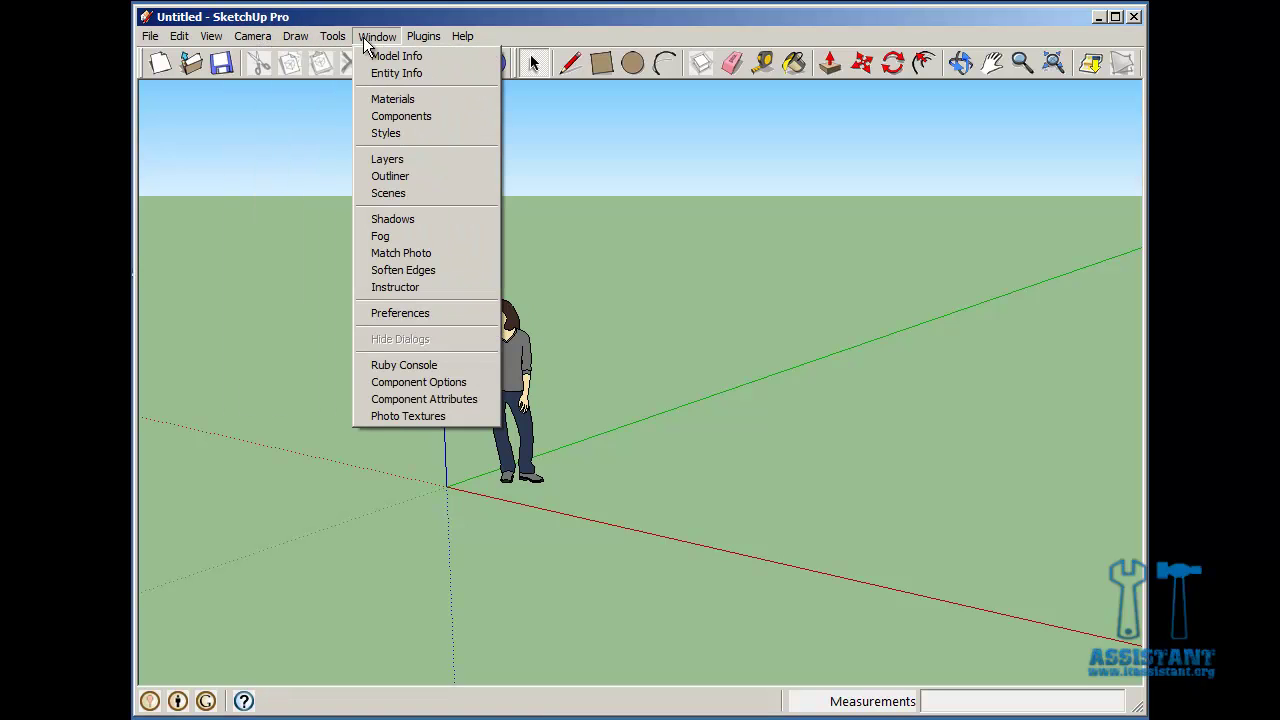
click(259, 120)
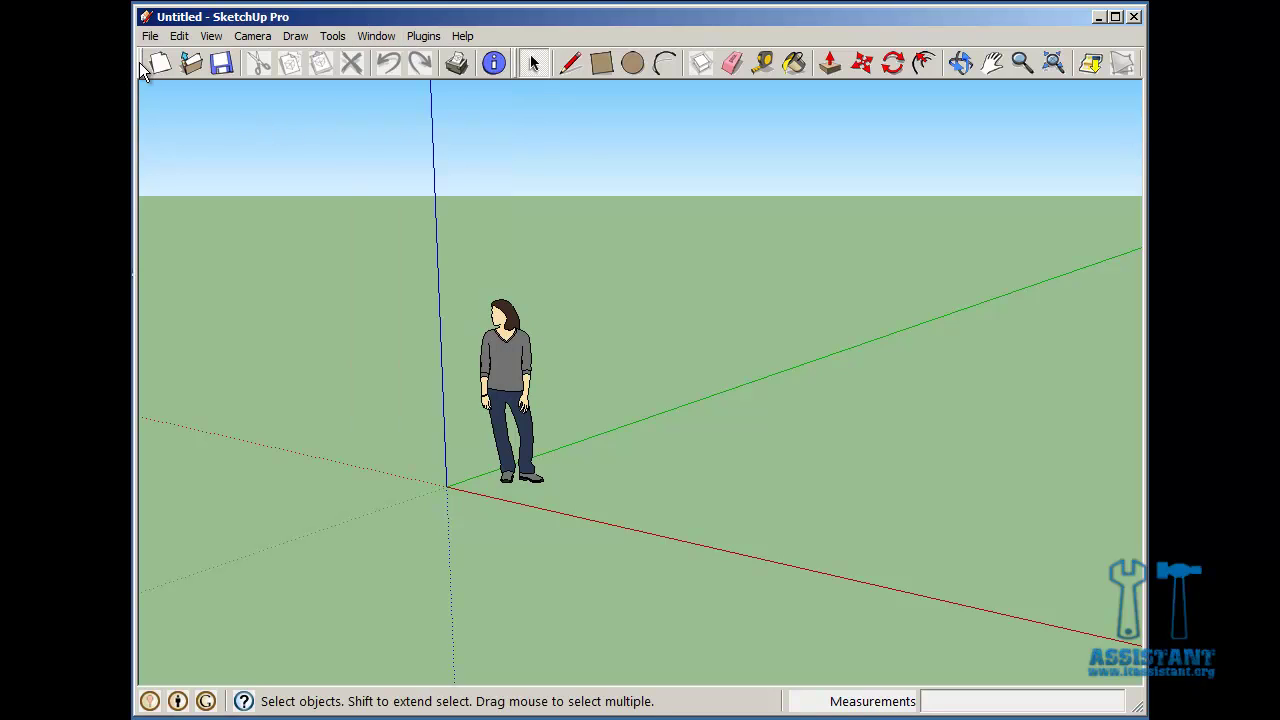
click(522, 66)
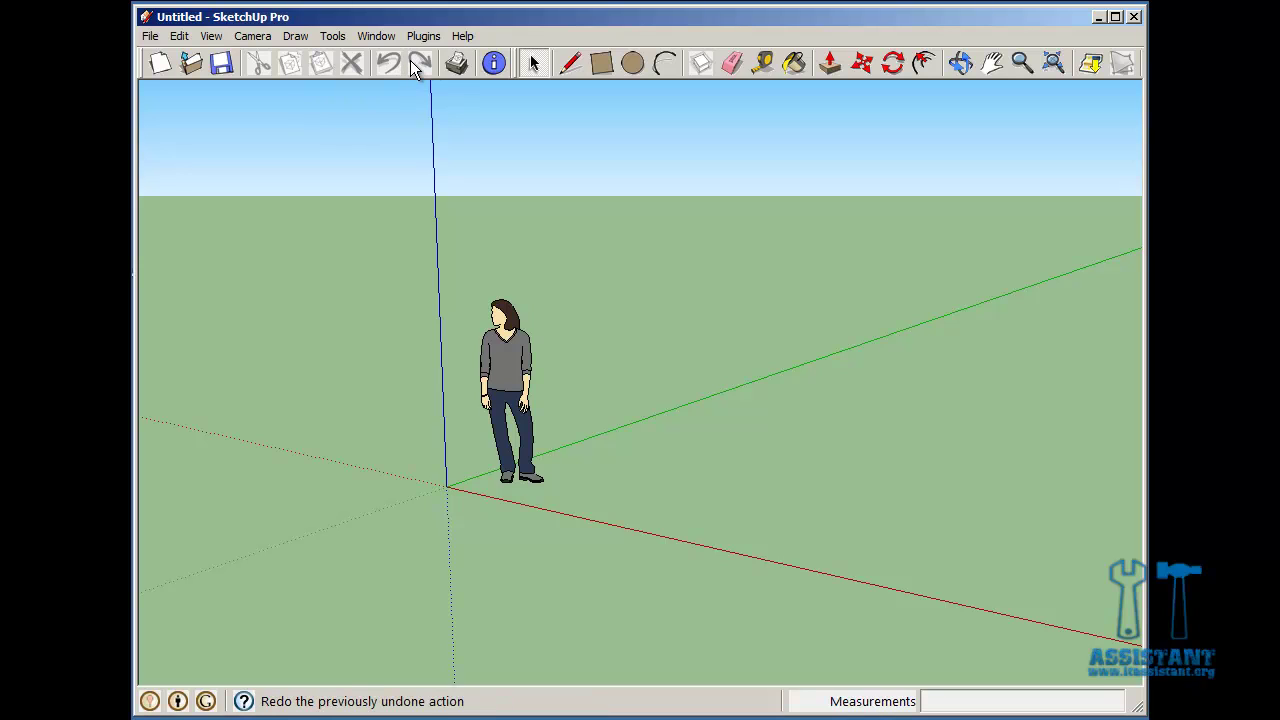
View the Rendering settings in the Model Info dialog and close it.
click(493, 63)
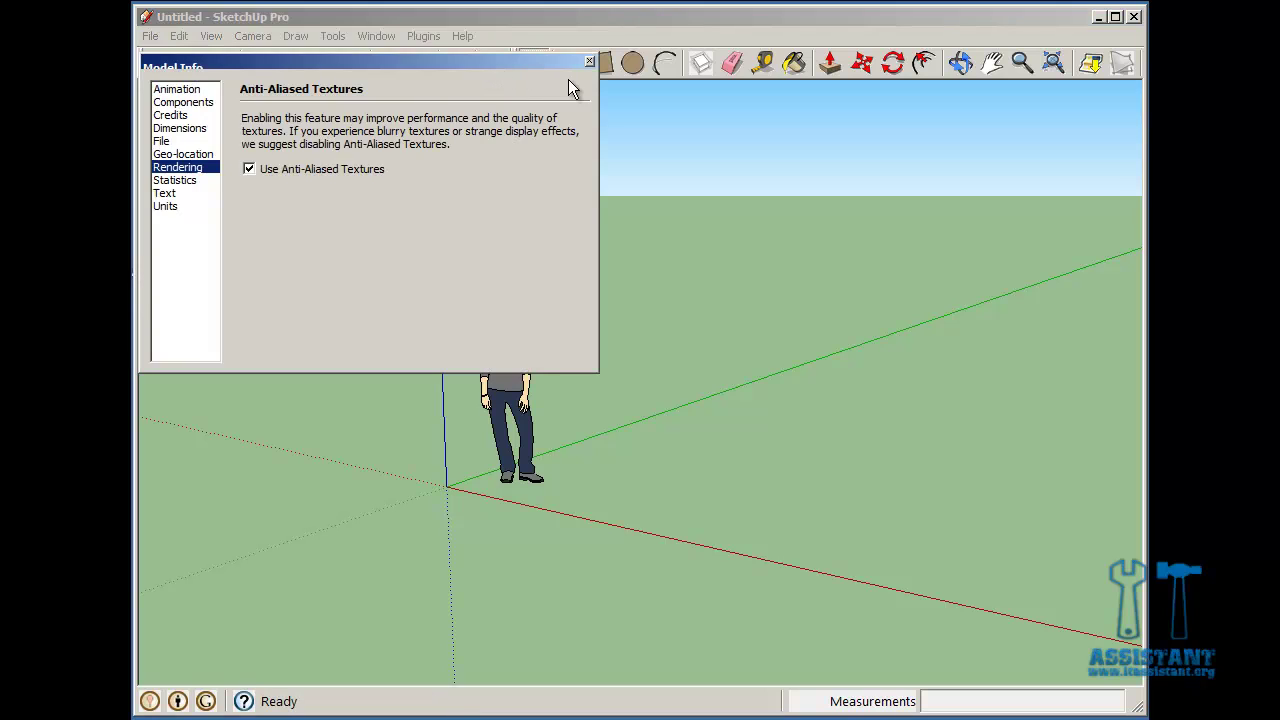
click(589, 62)
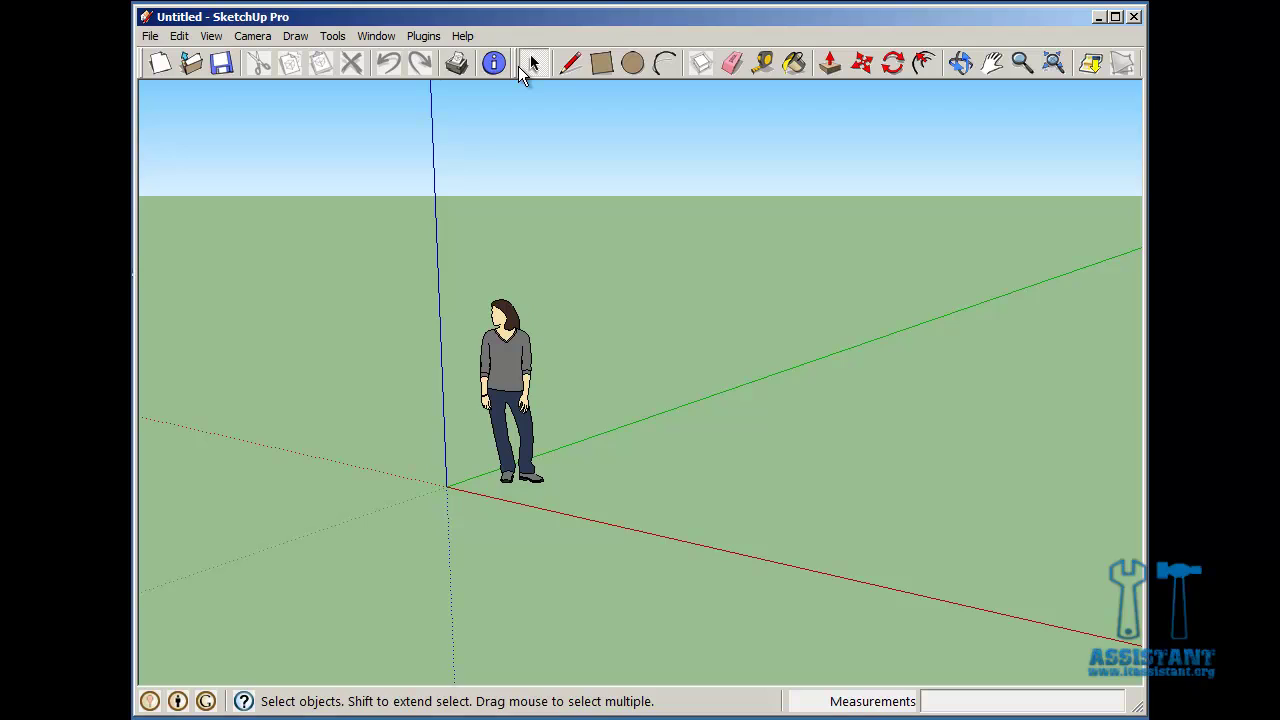
Dock the drawing and editing toolbar on its own row beneath the standard toolbar, aligned with the row's start.
drag(518, 66, 148, 90)
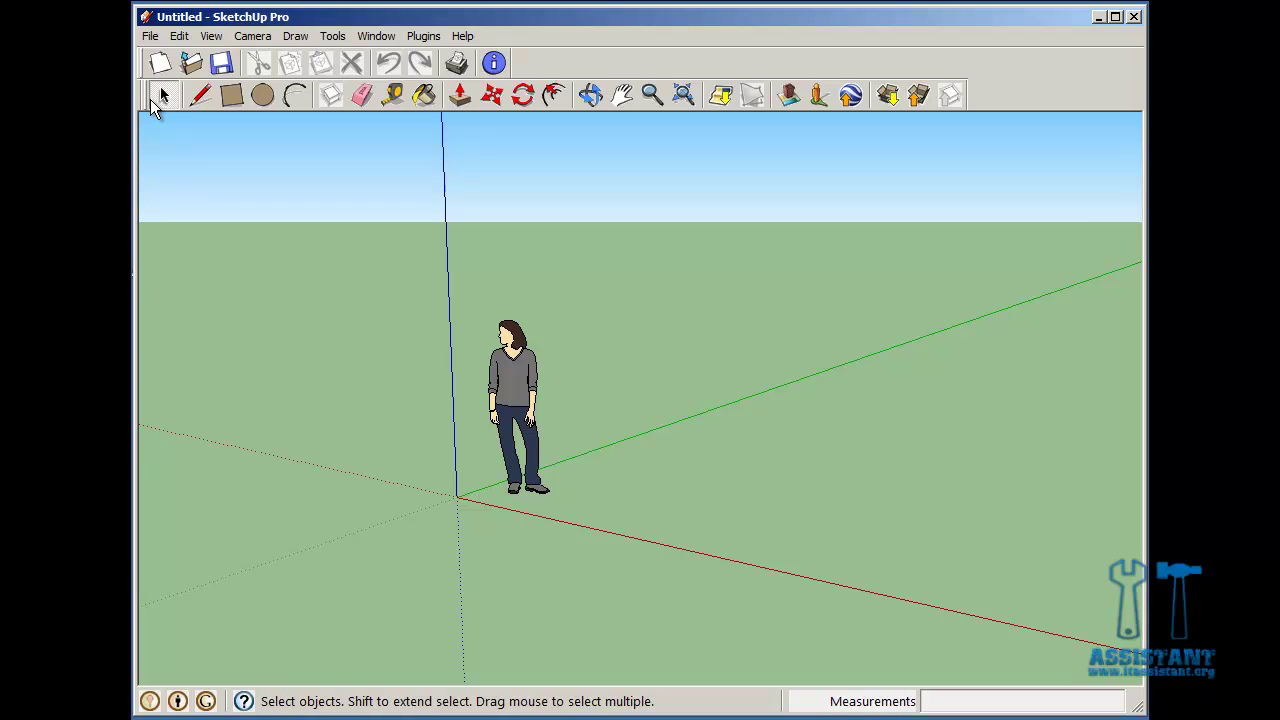
drag(147, 105, 140, 106)
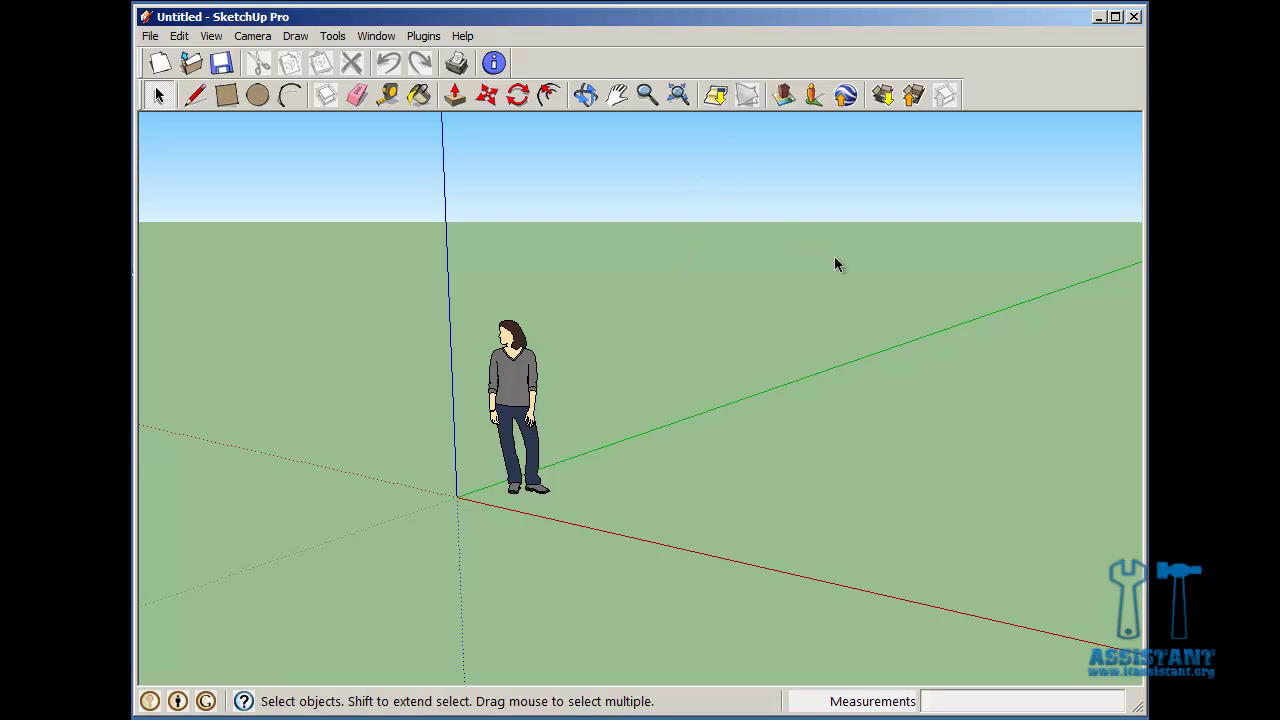
Orbit the view around the standing figure and the drawing axes.
key(o)
drag(803, 254, 744, 267)
key(space)
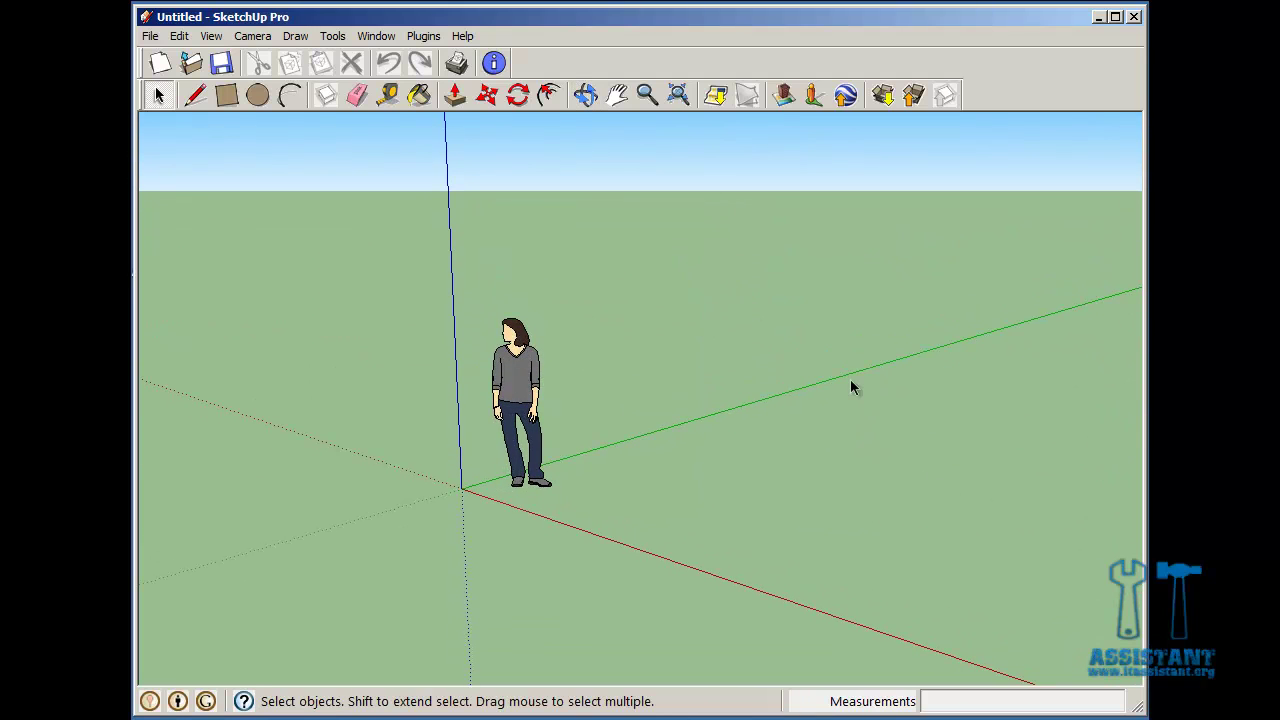
key(o)
drag(894, 431, 740, 397)
key(space)
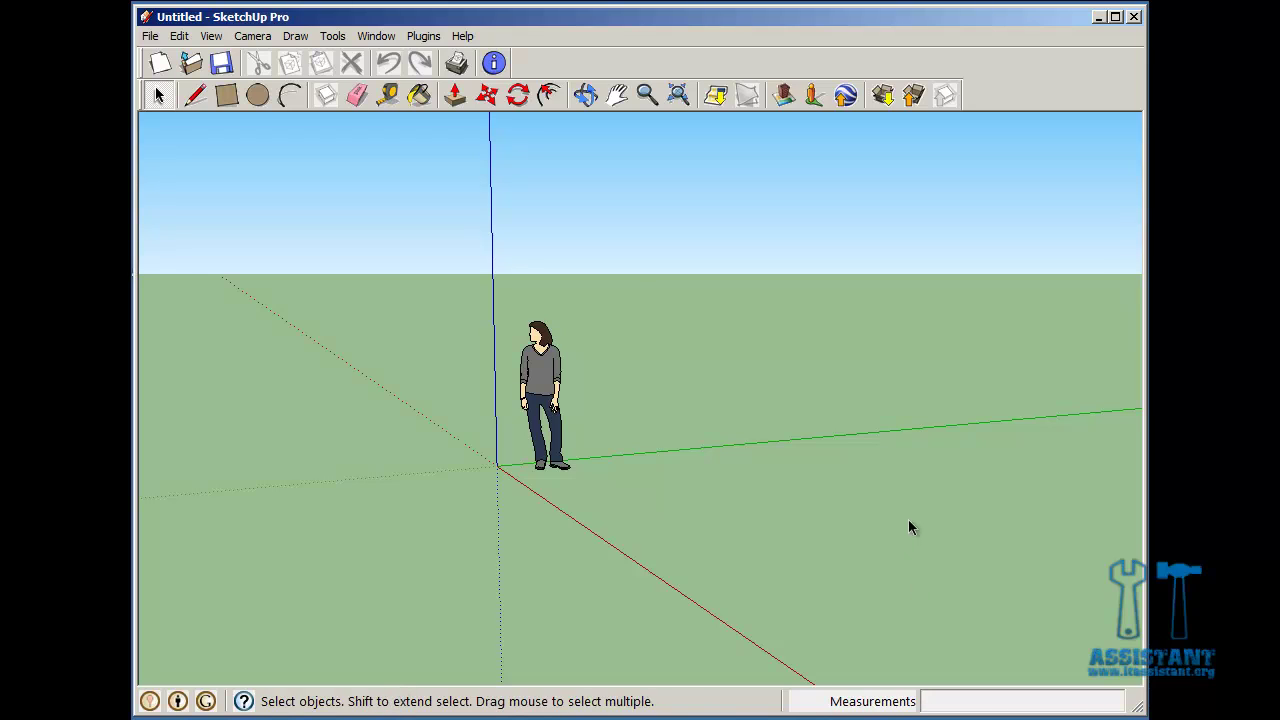
Draw a 2 m line on the ground beside the standing figure, undo it, and return to the Select tool.
click(196, 96)
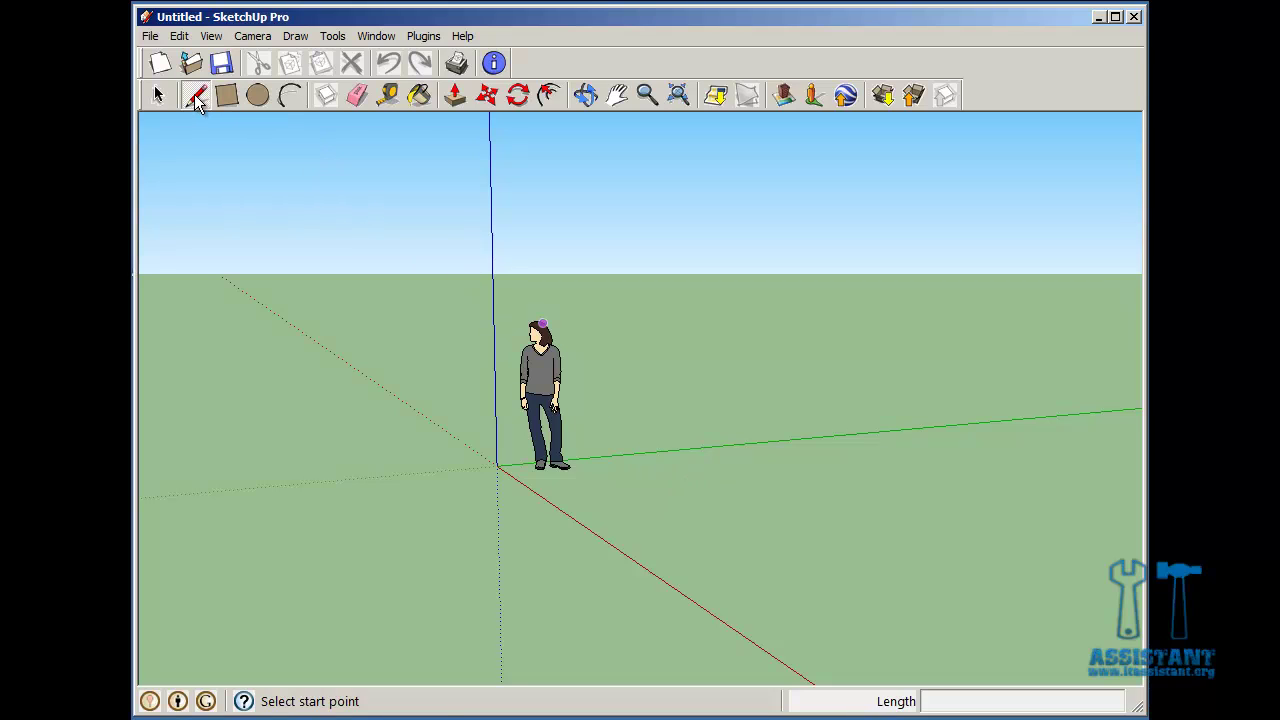
click(661, 508)
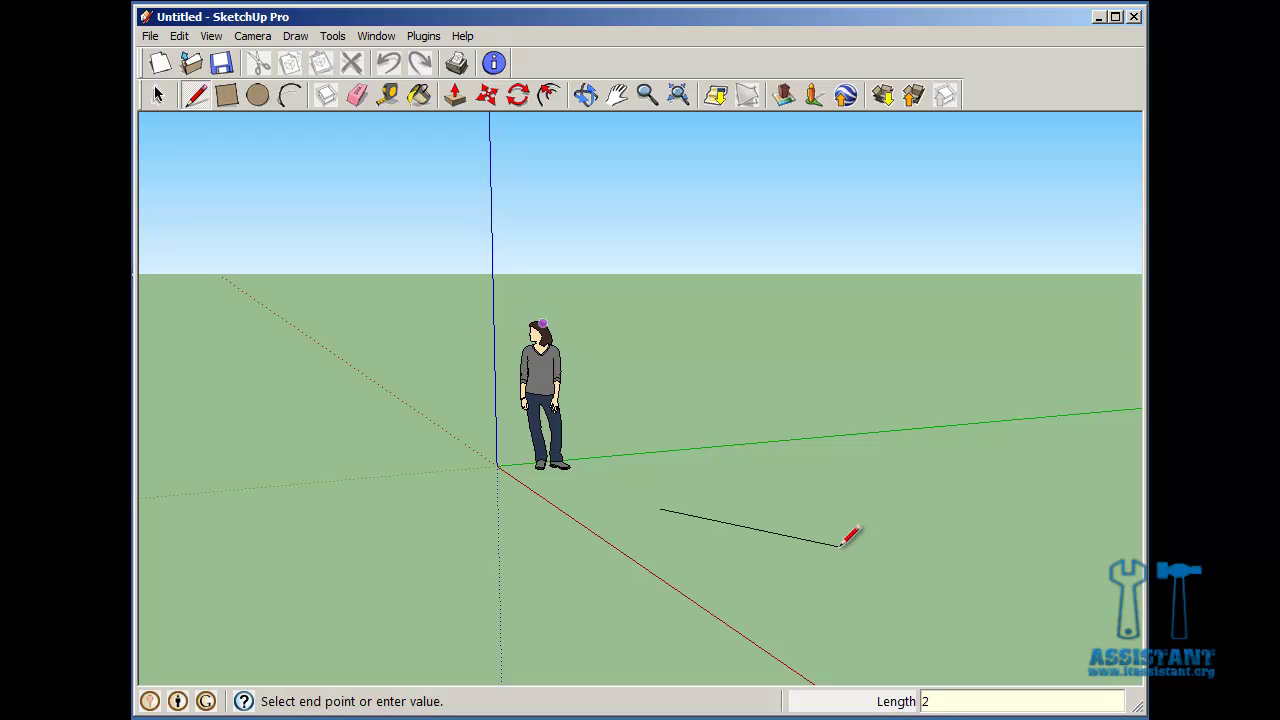
key(Return)
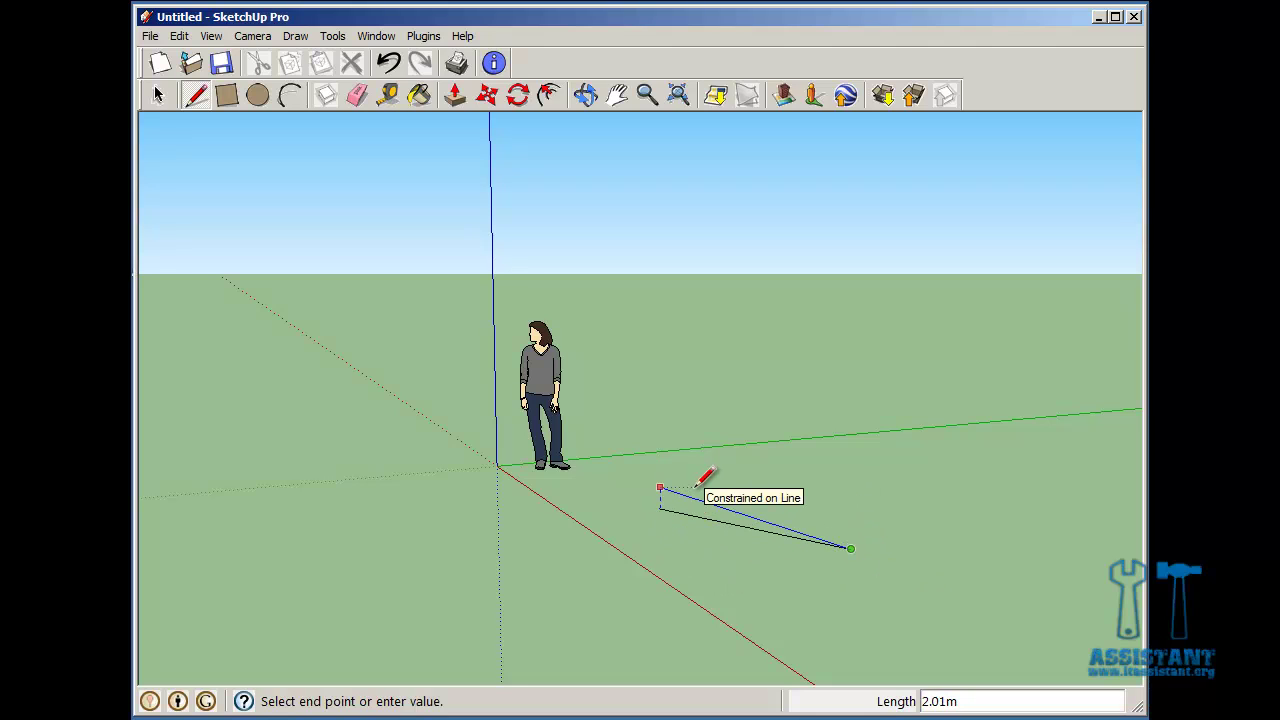
key(Escape)
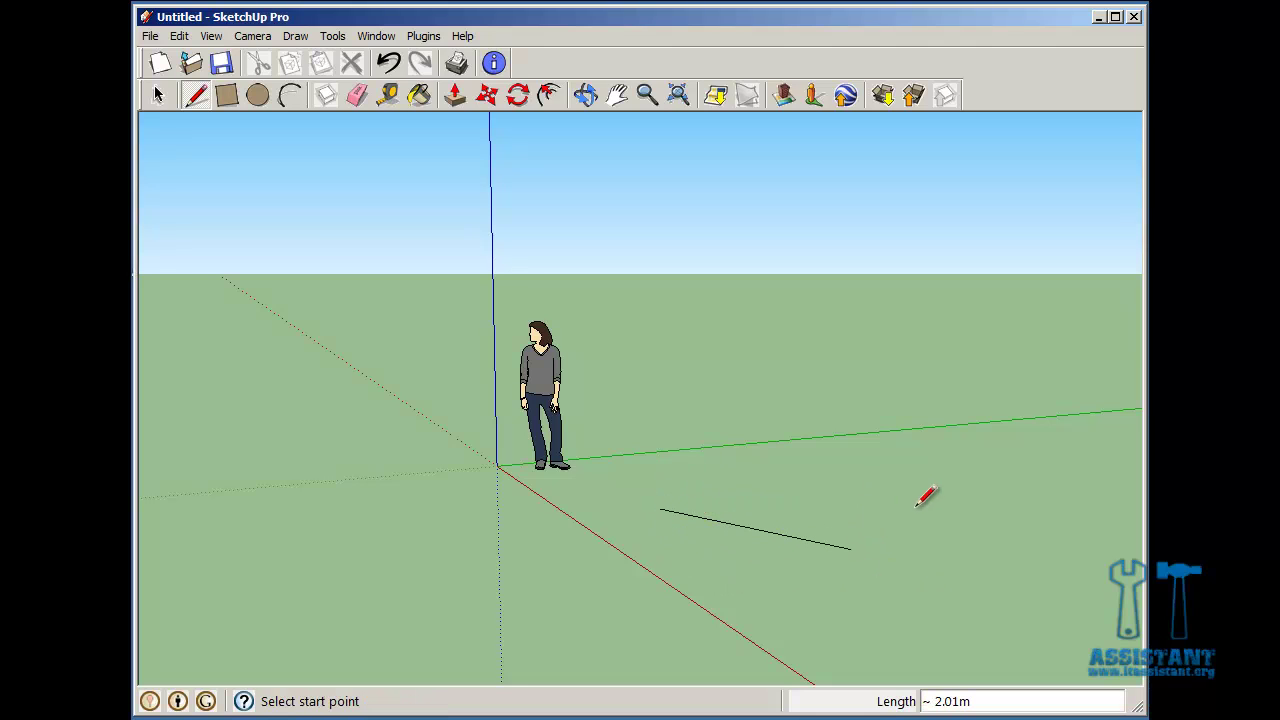
click(388, 64)
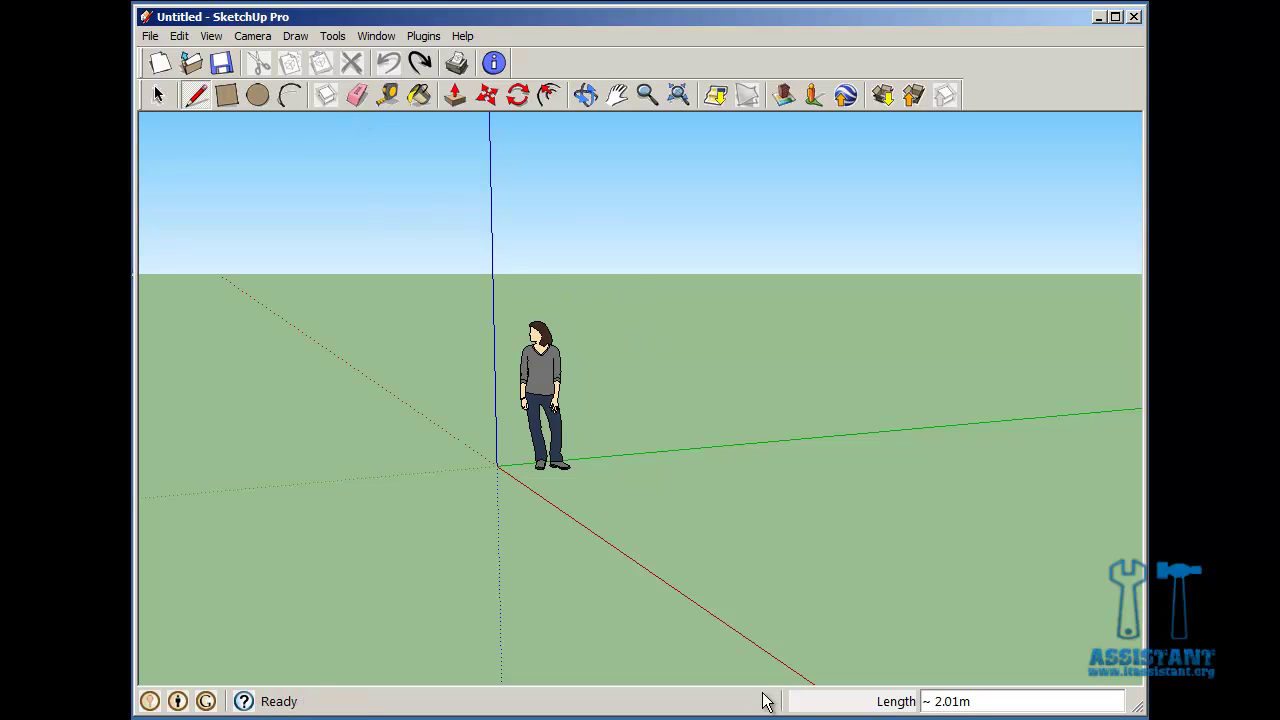
click(157, 94)
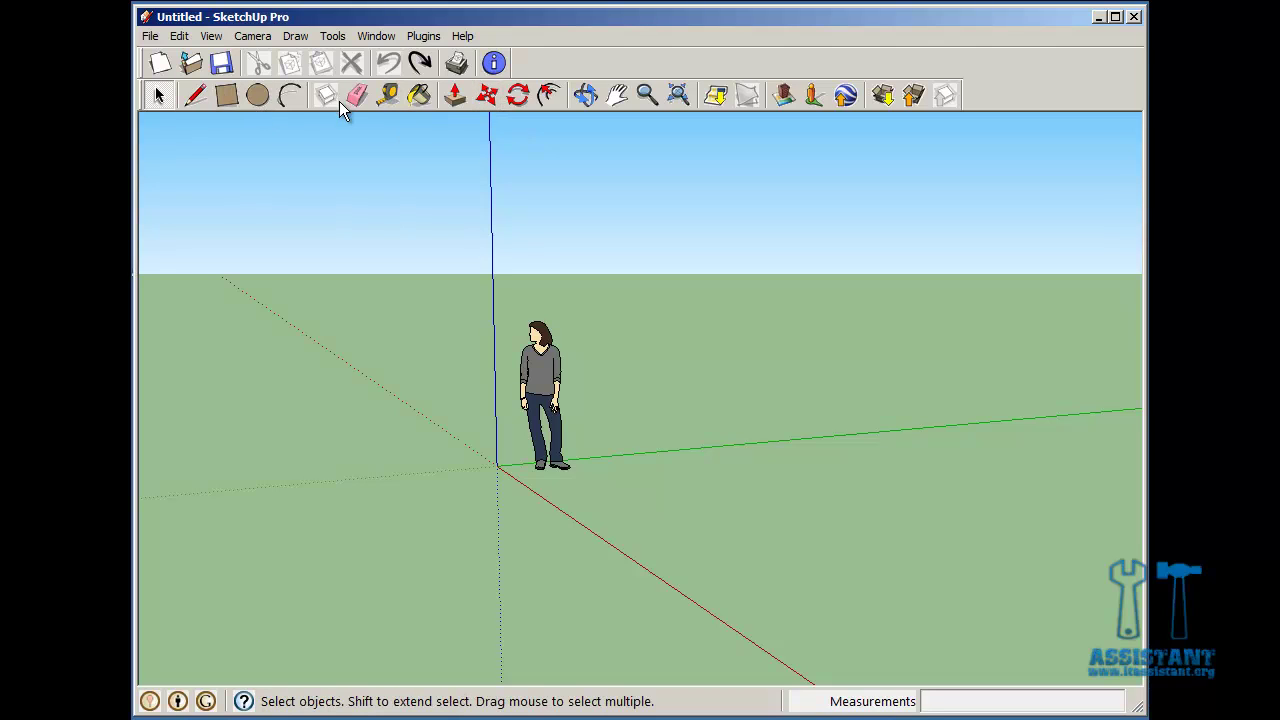
Draw a rectangle about 2.25 m by 1.83 m on the ground beside the standing figure.
click(224, 96)
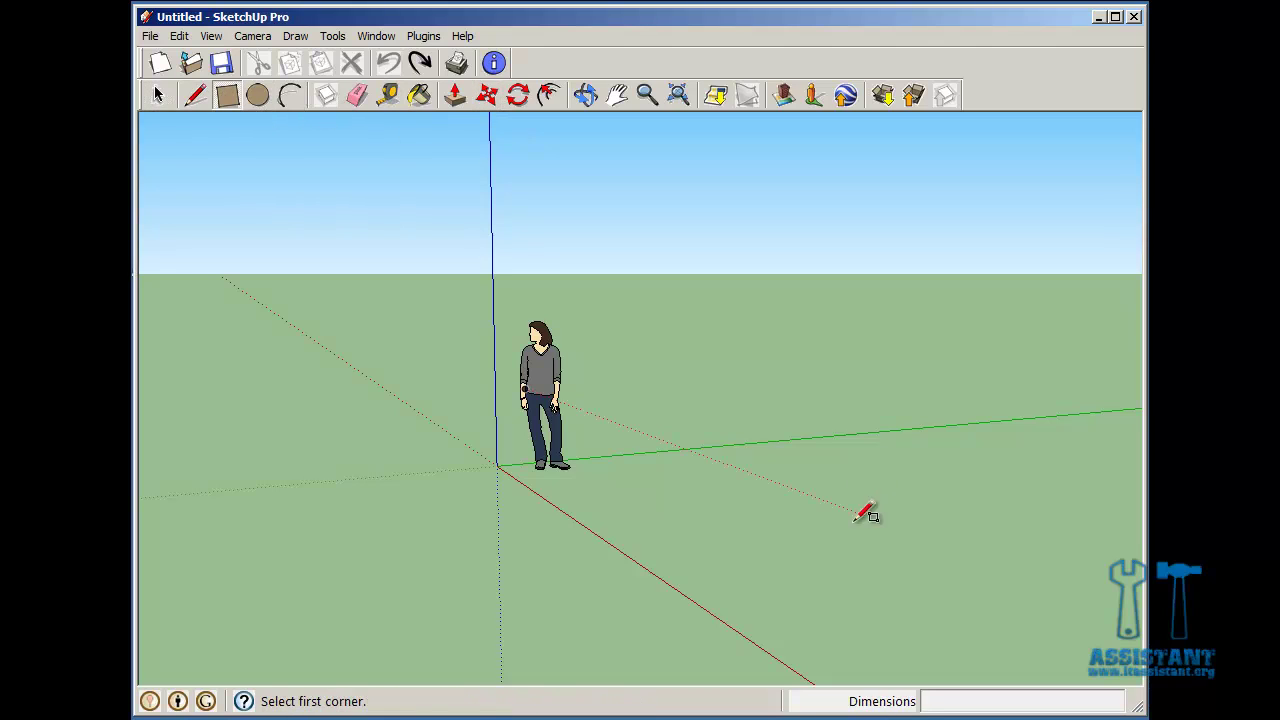
click(690, 481)
click(974, 512)
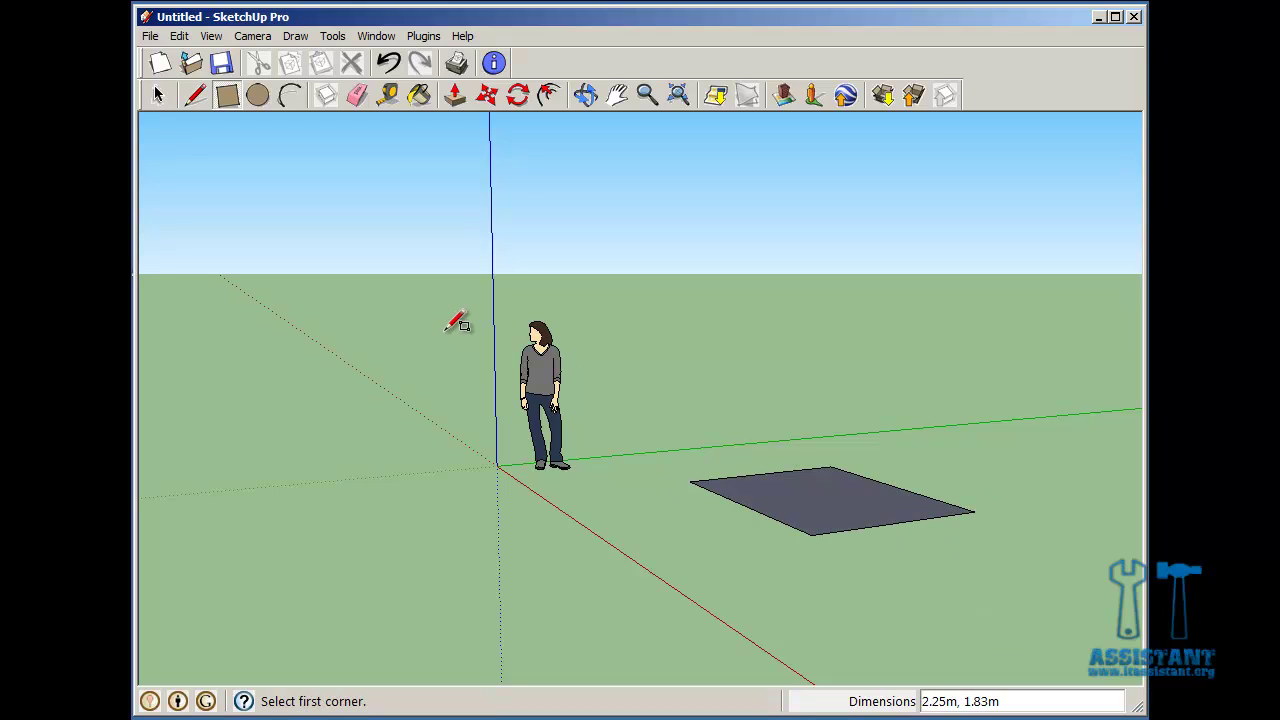
Move the rectangle about 0.53 m across the ground, closer to the standing figure.
click(485, 96)
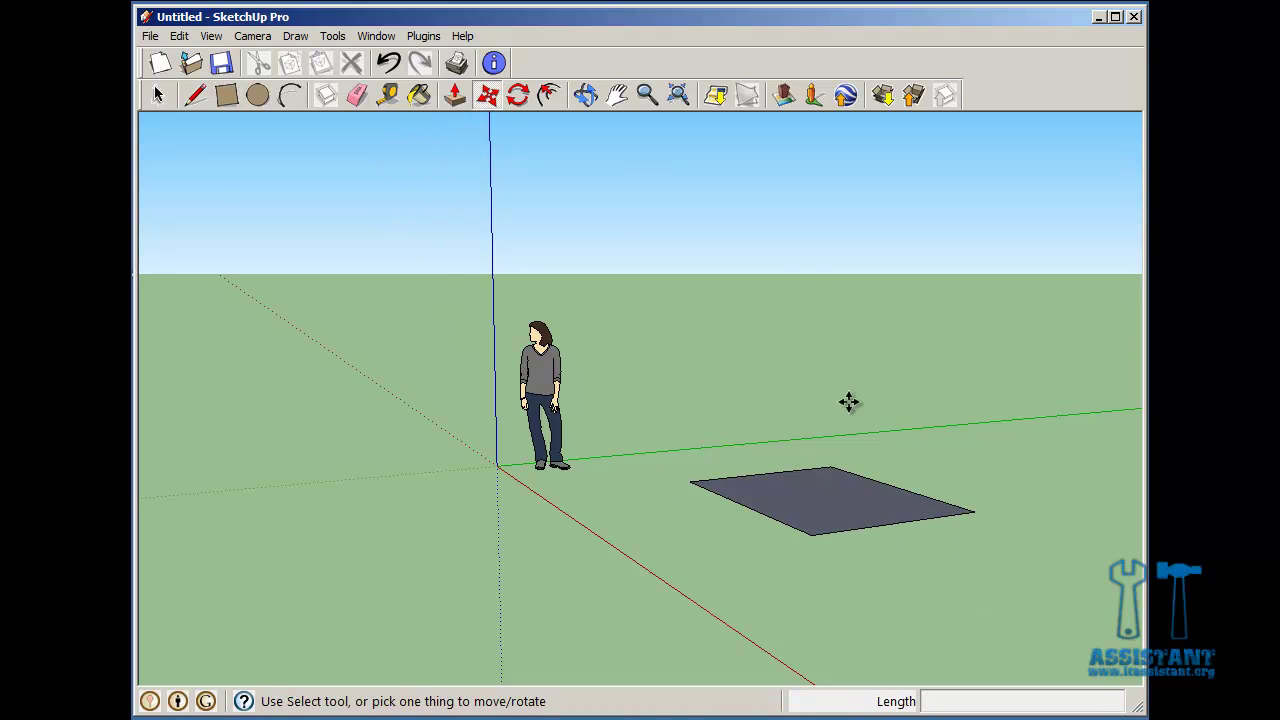
click(837, 500)
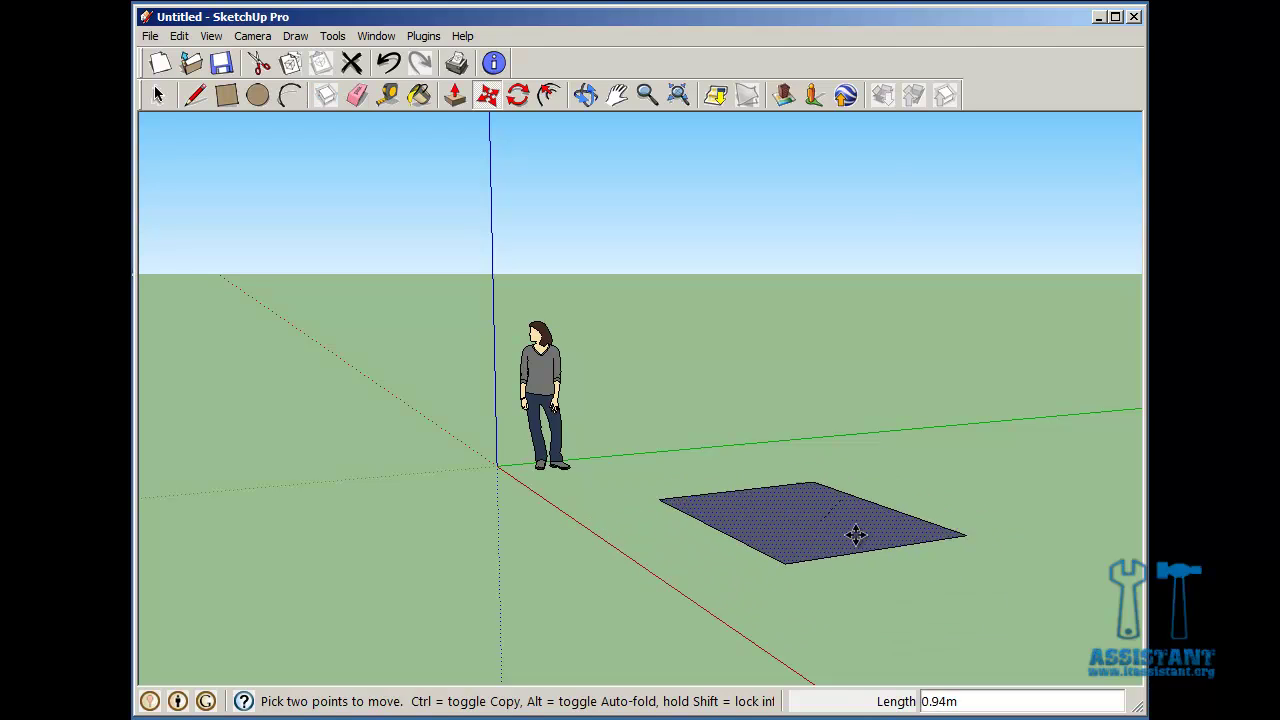
click(797, 515)
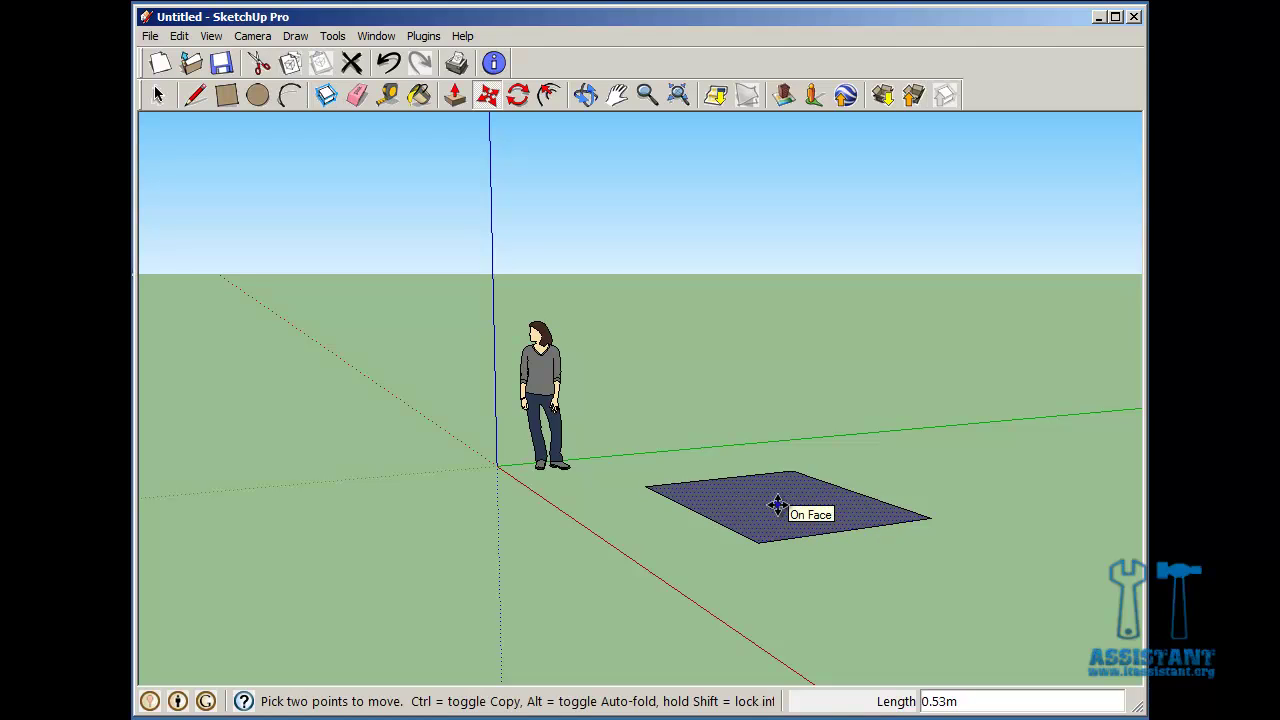
Copy the rectangle with the Move tool about 2.61 m along the ground, leaving a gap between the original and the copy.
key(ctrl)
click(777, 503)
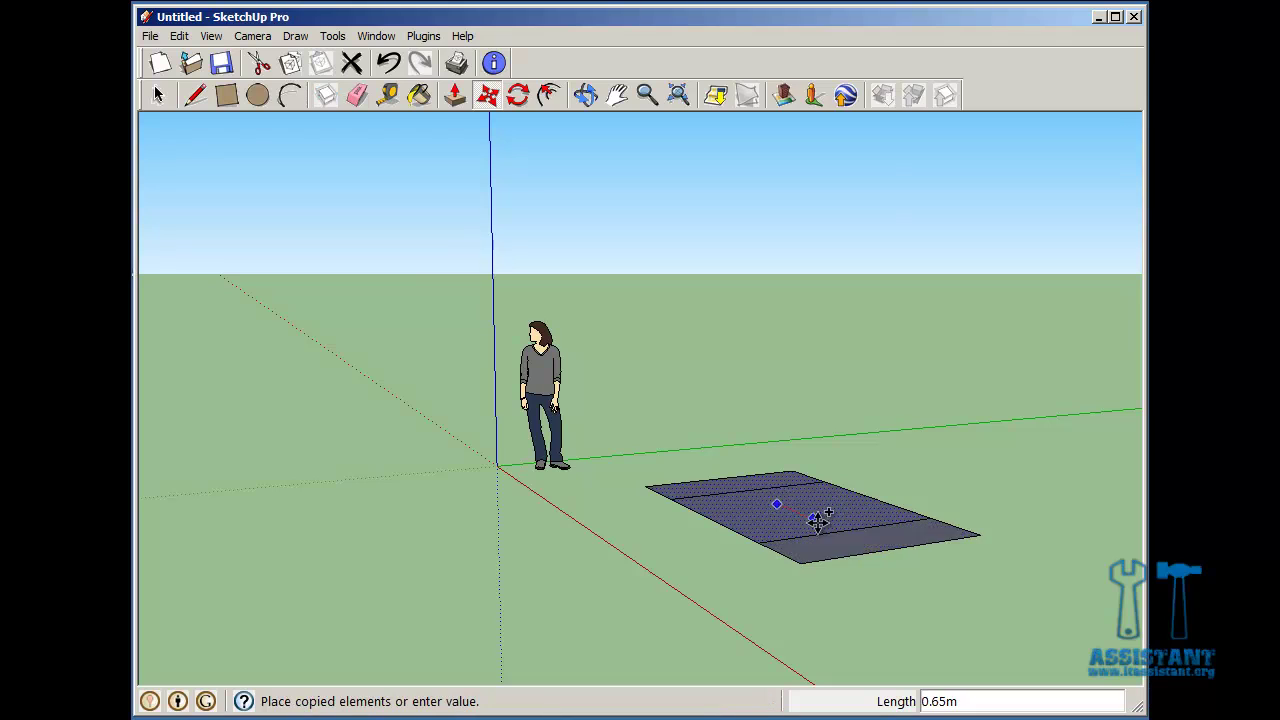
click(929, 593)
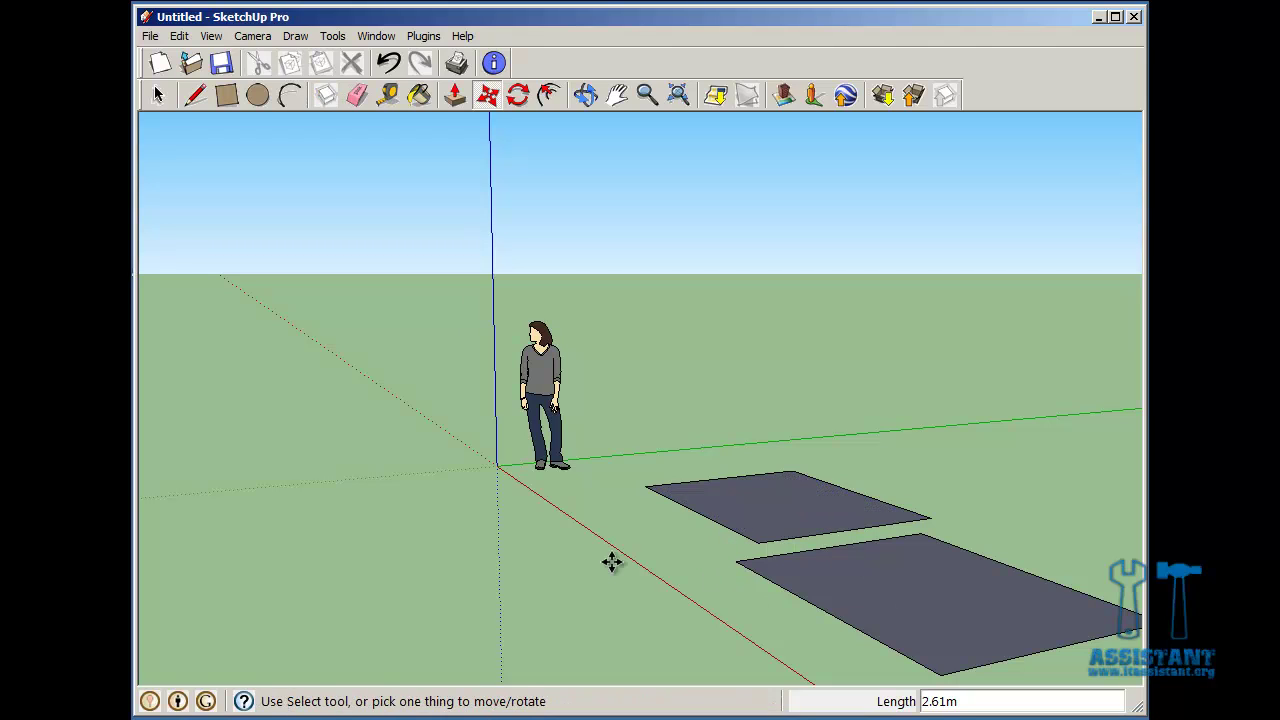
Undo the rectangle's copy, its move and the rectangle itself.
click(391, 63)
click(391, 63)
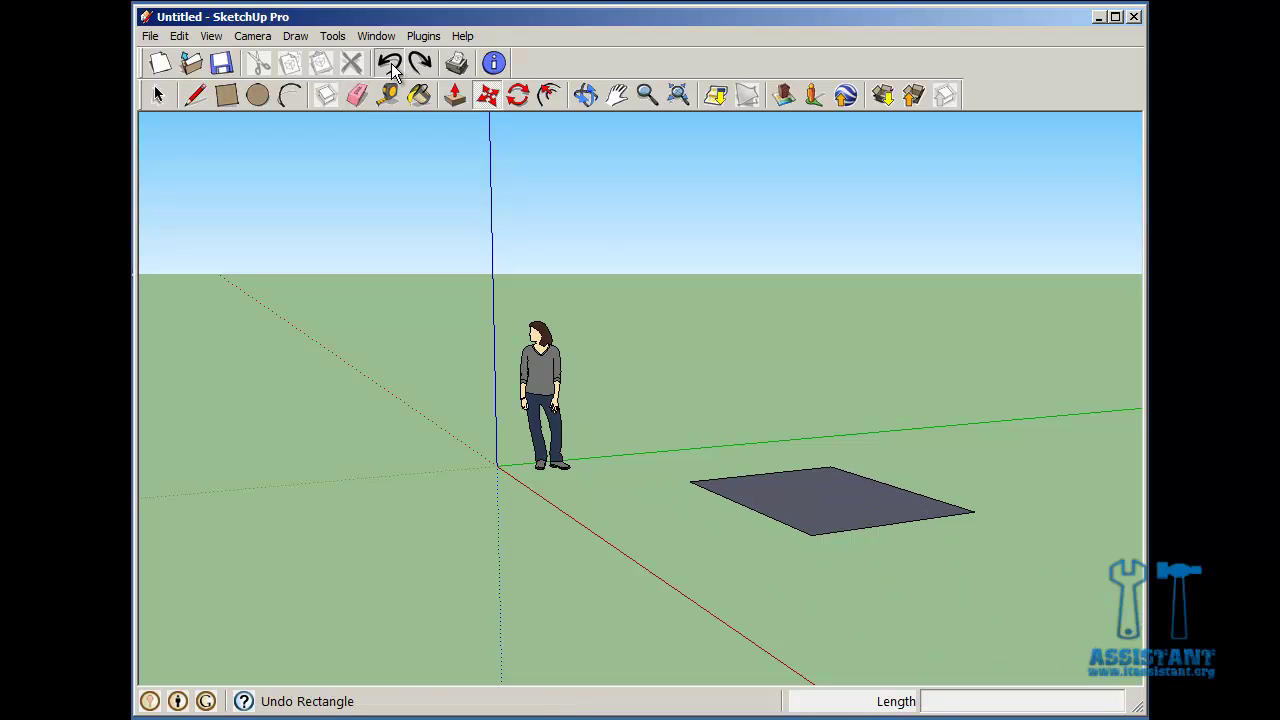
click(391, 63)
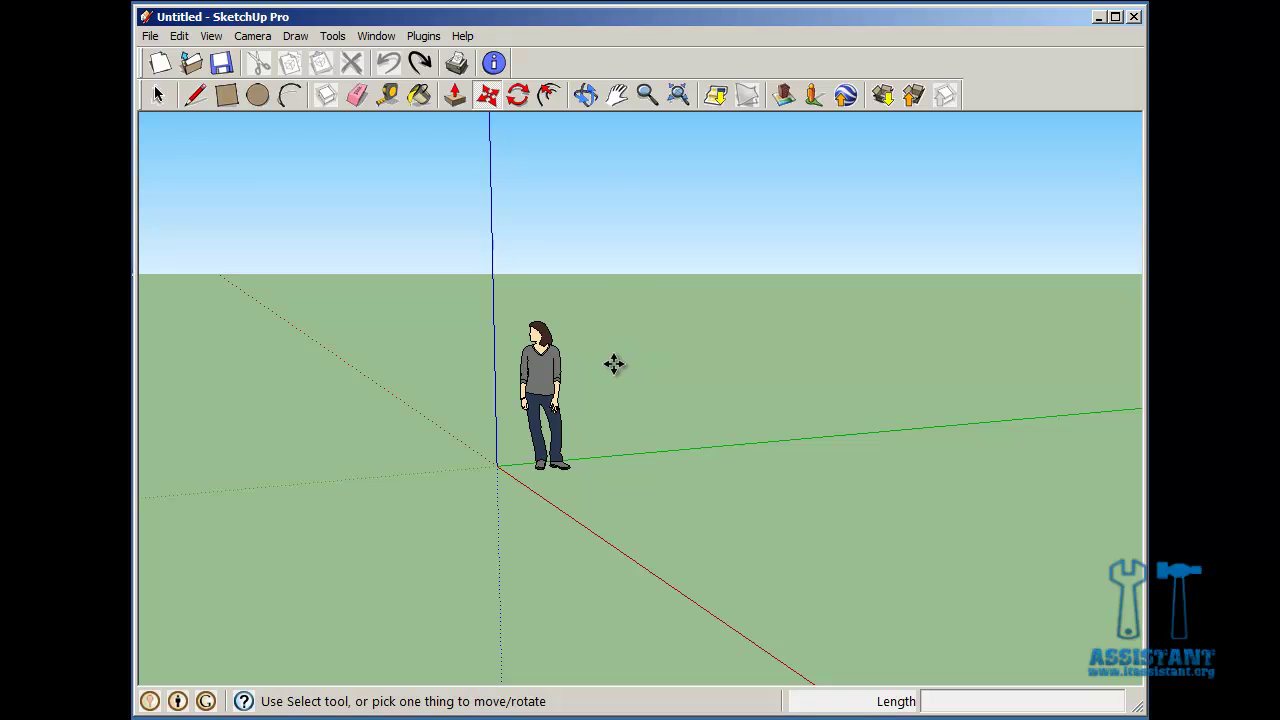
Pan and orbit the view around the standing figure and the drawing axes.
key(o)
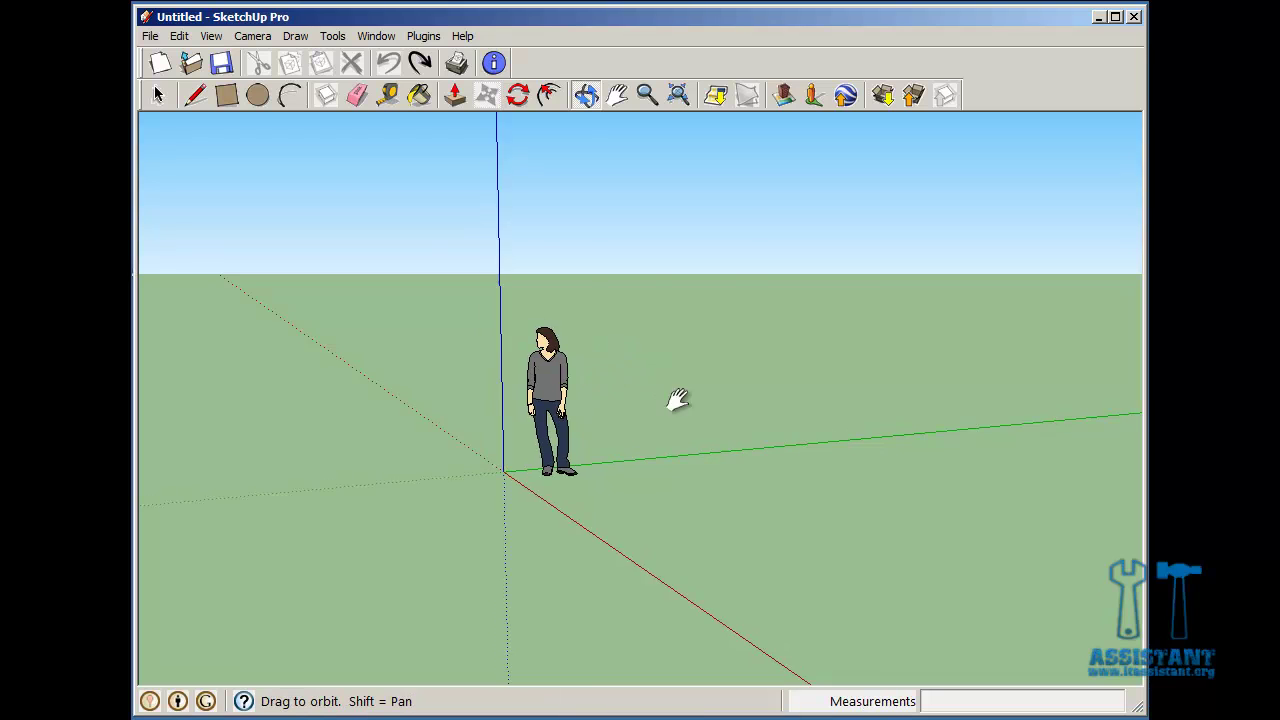
shift+drag(674, 400, 745, 386)
shift+middle_drag(745, 386, 780, 357)
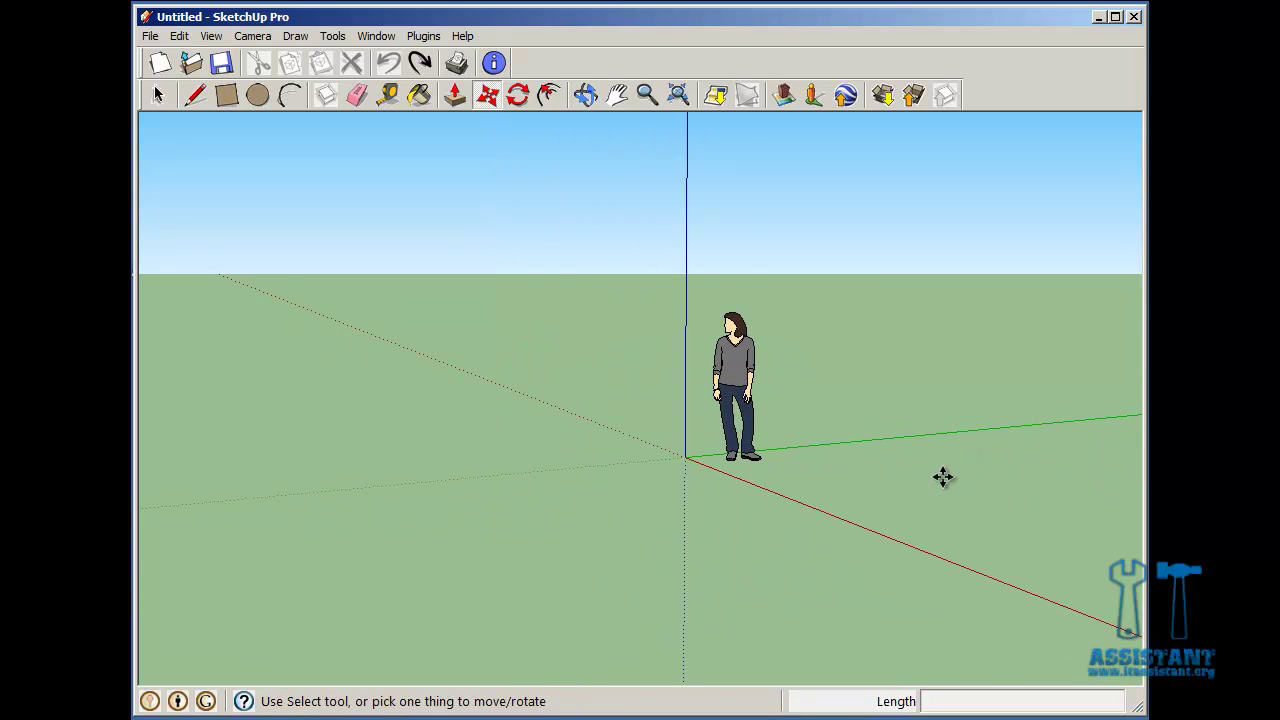
middle_drag(909, 460, 898, 474)
drag(898, 474, 966, 500)
middle_drag(966, 500, 972, 499)
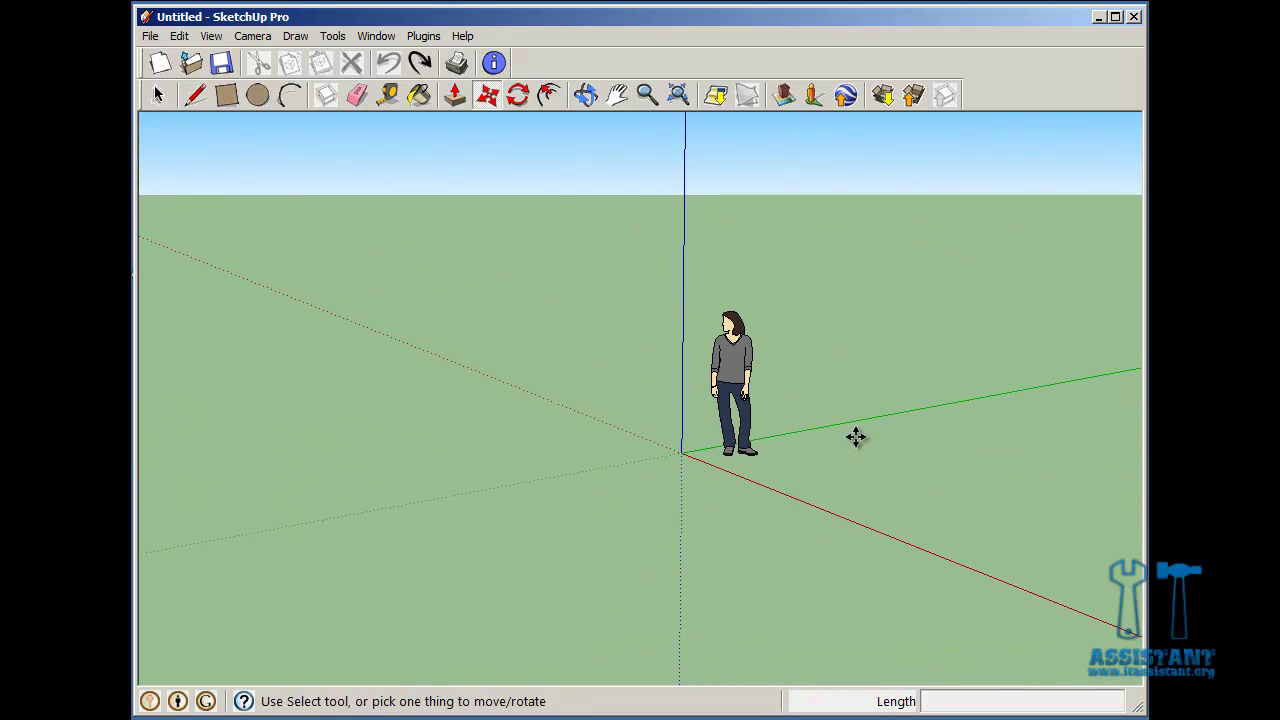
middle_drag(861, 432, 631, 457)
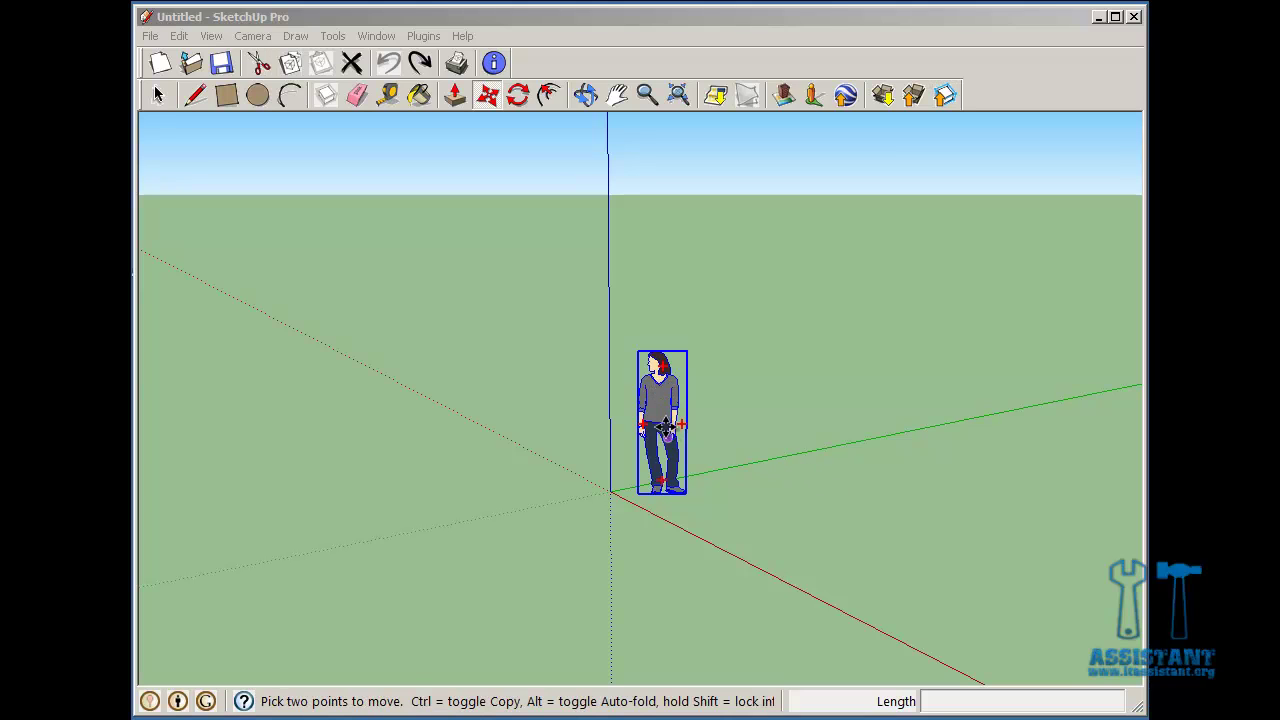
Check the standing figure's component definition name in its Entity Info, close the information and clear the selection.
mouse_move(657, 368)
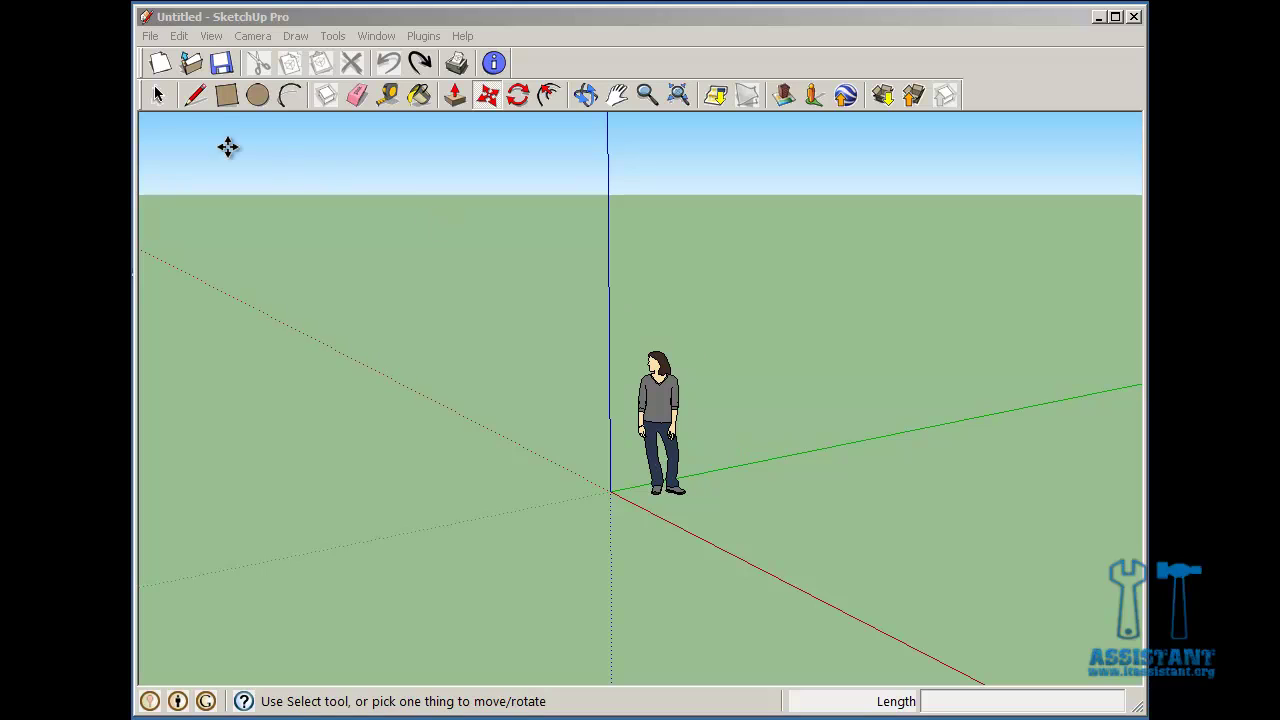
click(159, 96)
click(656, 385)
right_click(663, 390)
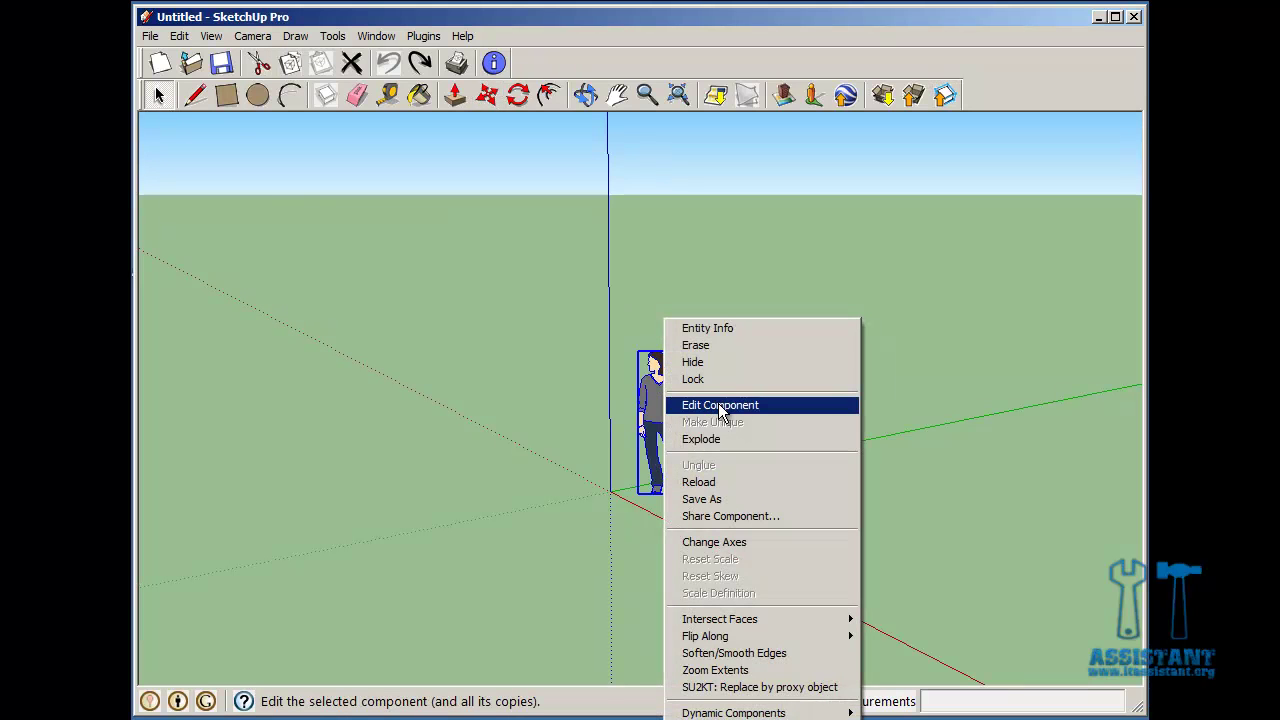
click(724, 330)
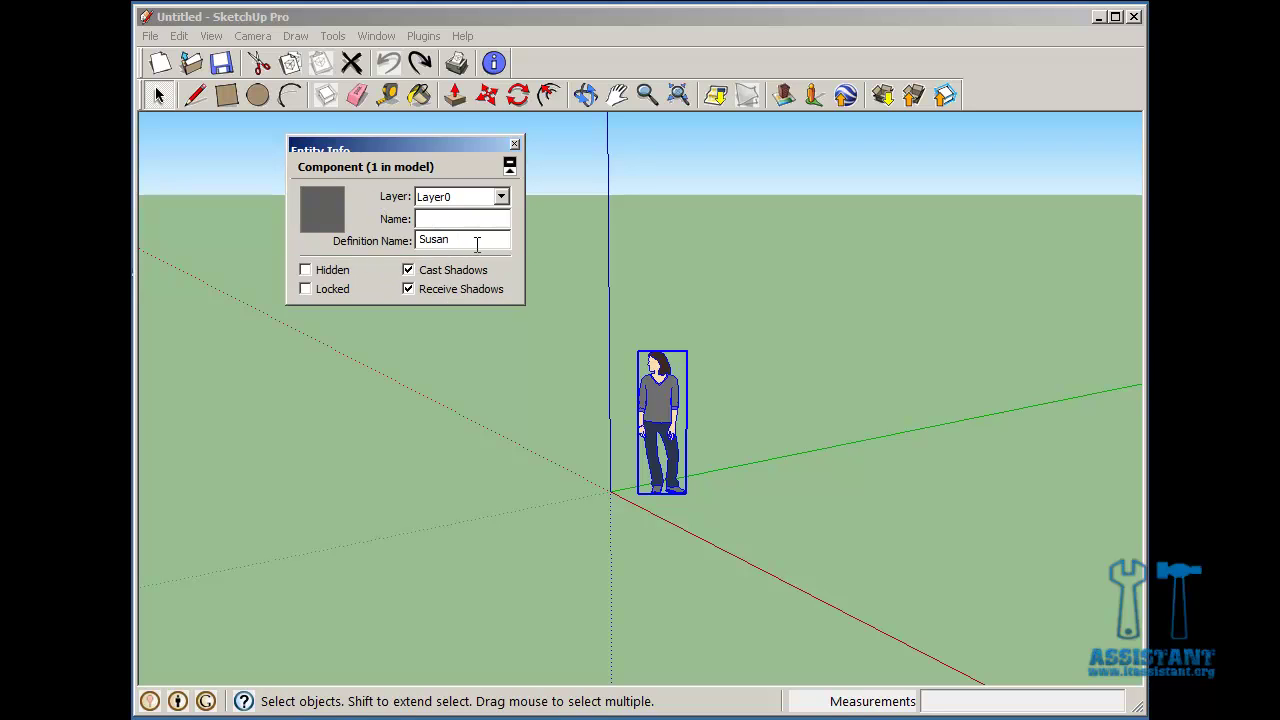
drag(468, 243, 418, 240)
click(513, 145)
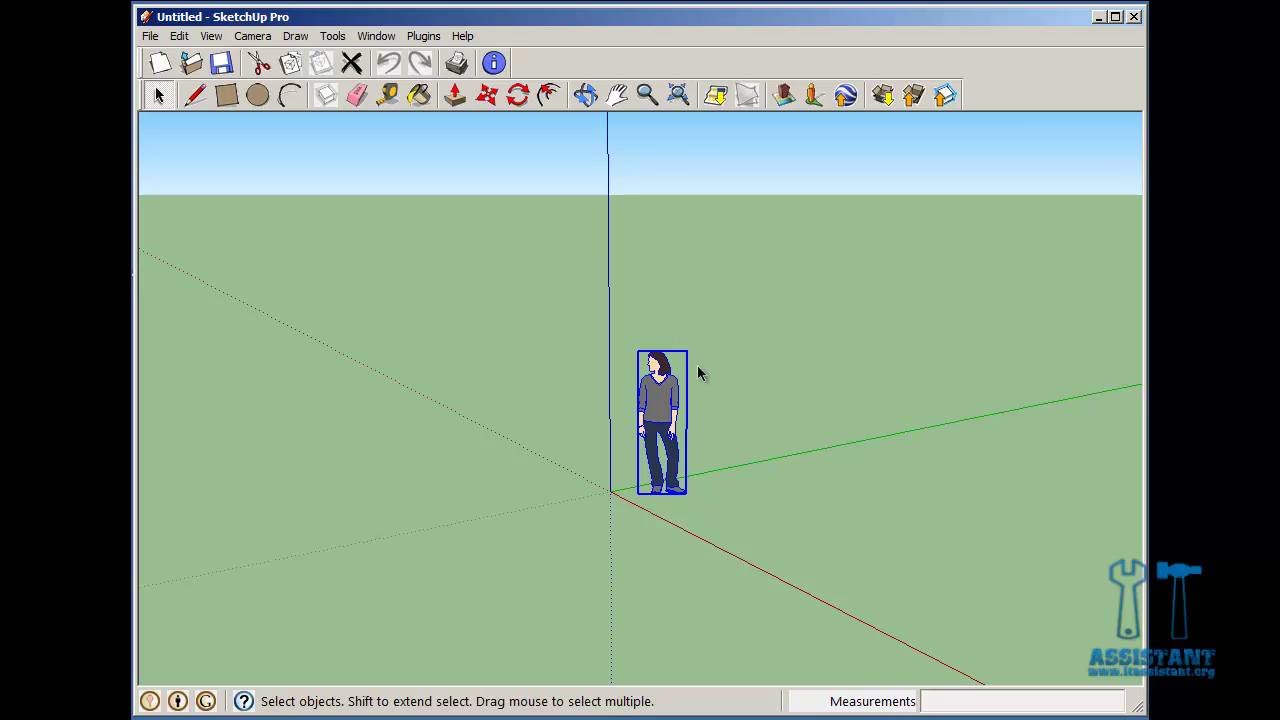
click(828, 471)
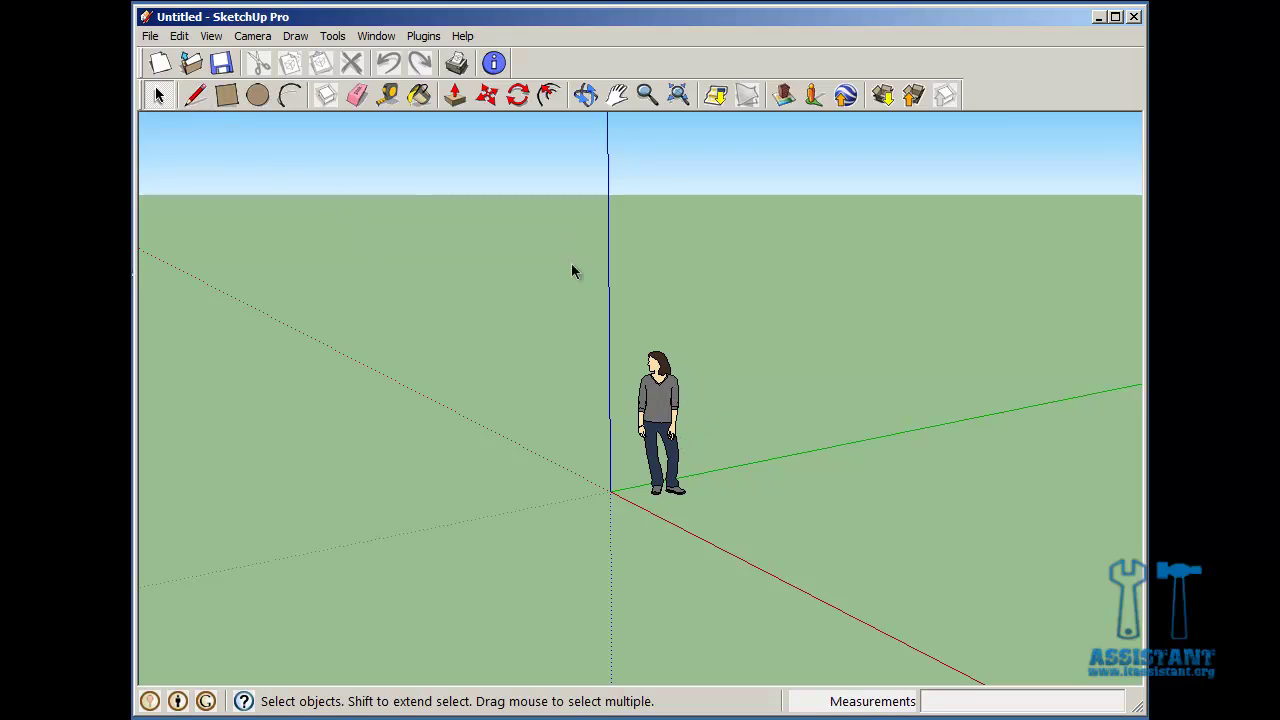
Draw a rectangle about 3.29 m by 7.27 m on the ground beside the standing figure.
scroll(683, 404, down, 1)
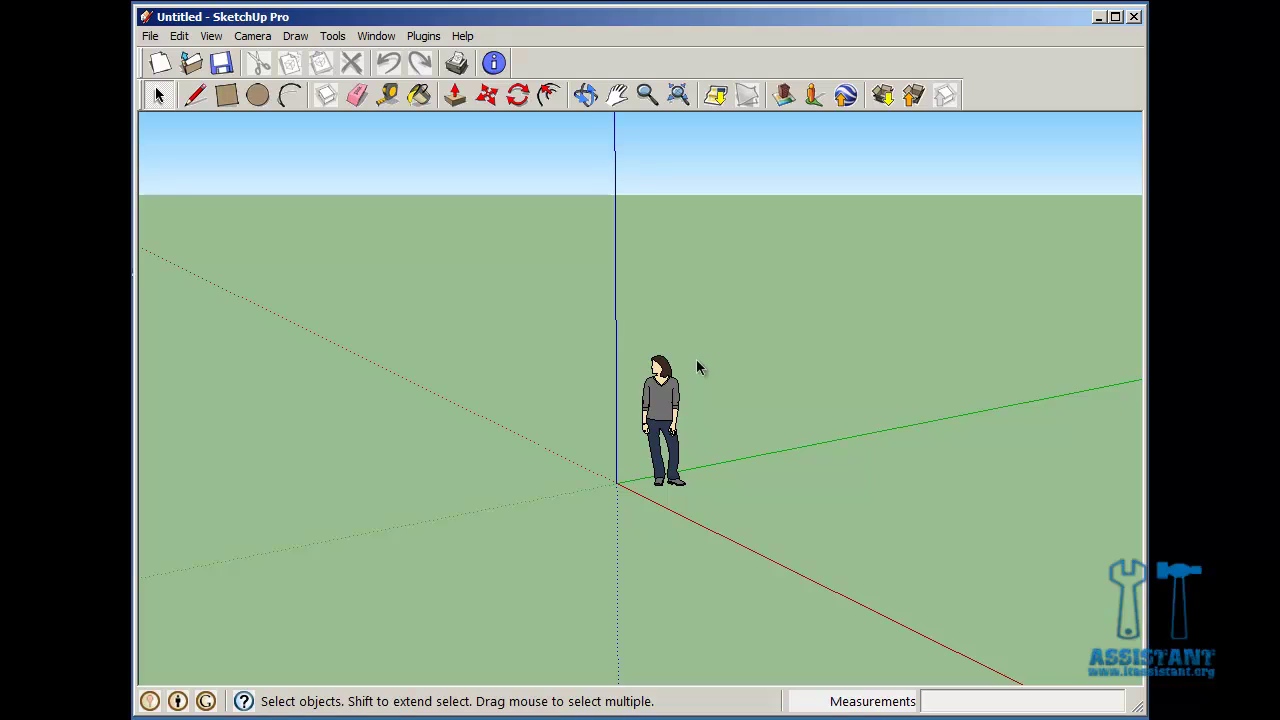
scroll(696, 360, down, 2)
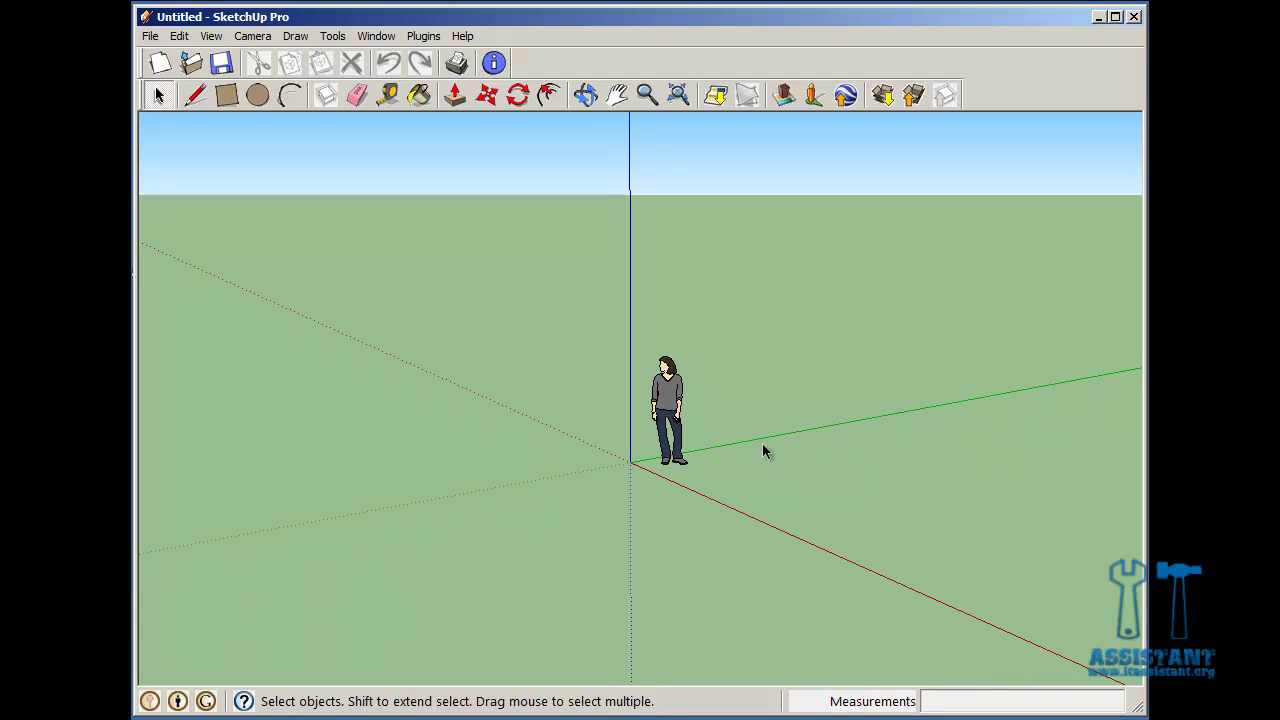
middle_drag(764, 445, 929, 449)
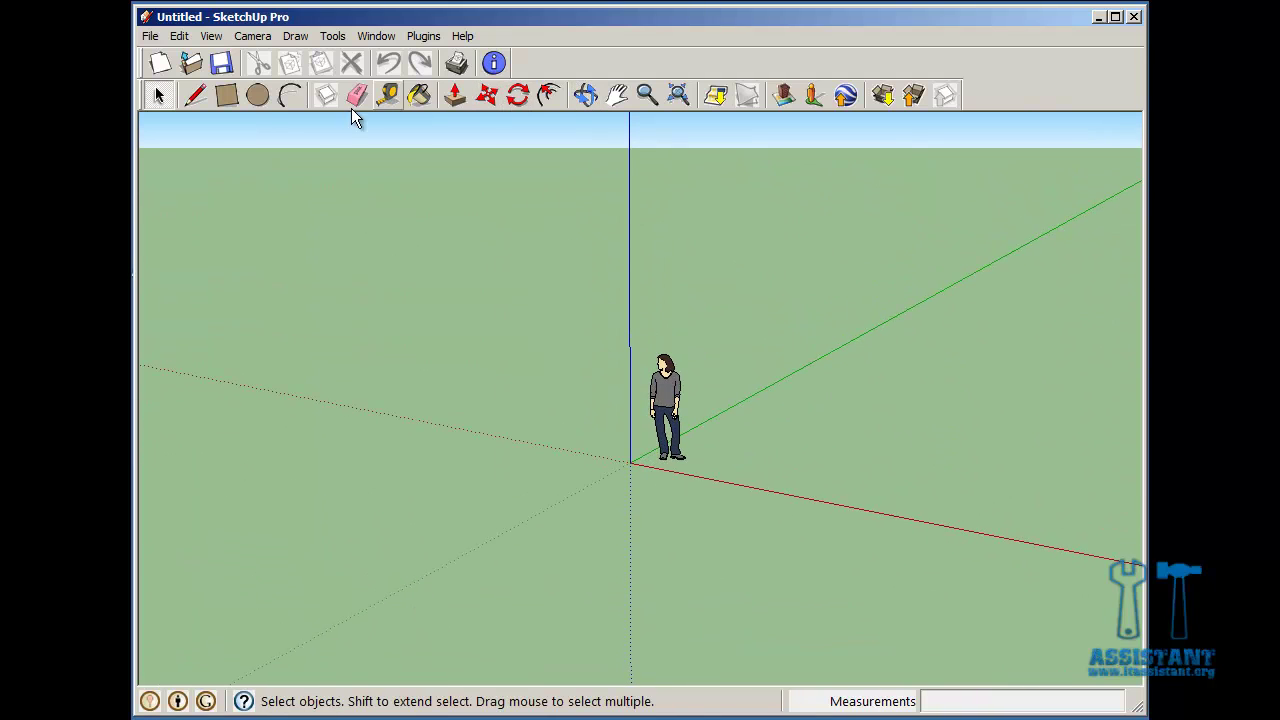
click(229, 98)
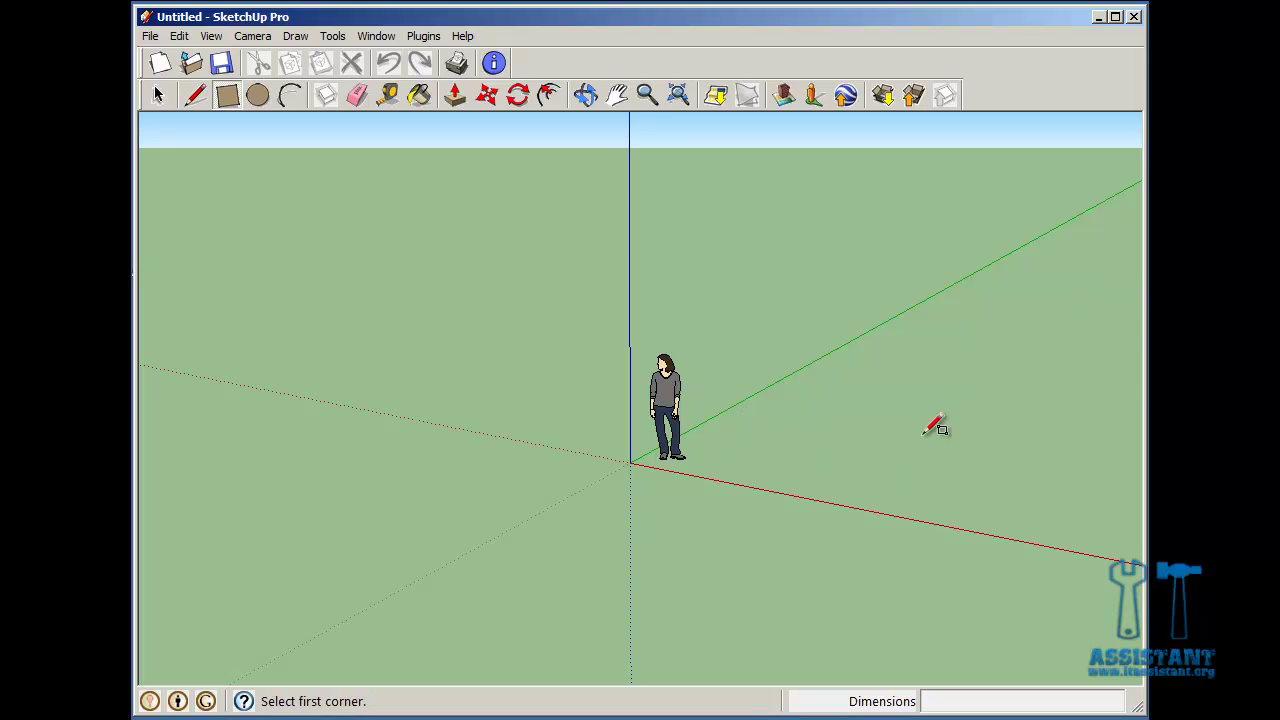
click(782, 458)
click(1081, 381)
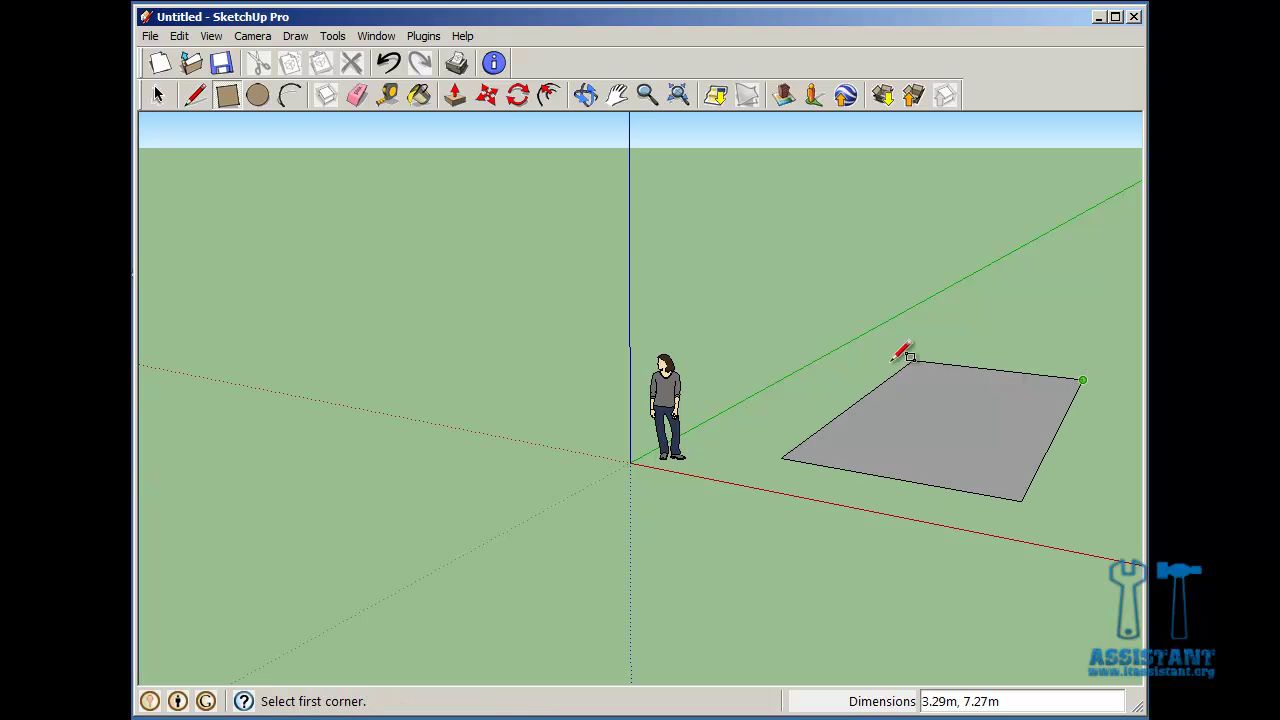
Extrude the ground rectangle upward about 1.88 m into a box with Push/Pull.
click(455, 96)
click(889, 457)
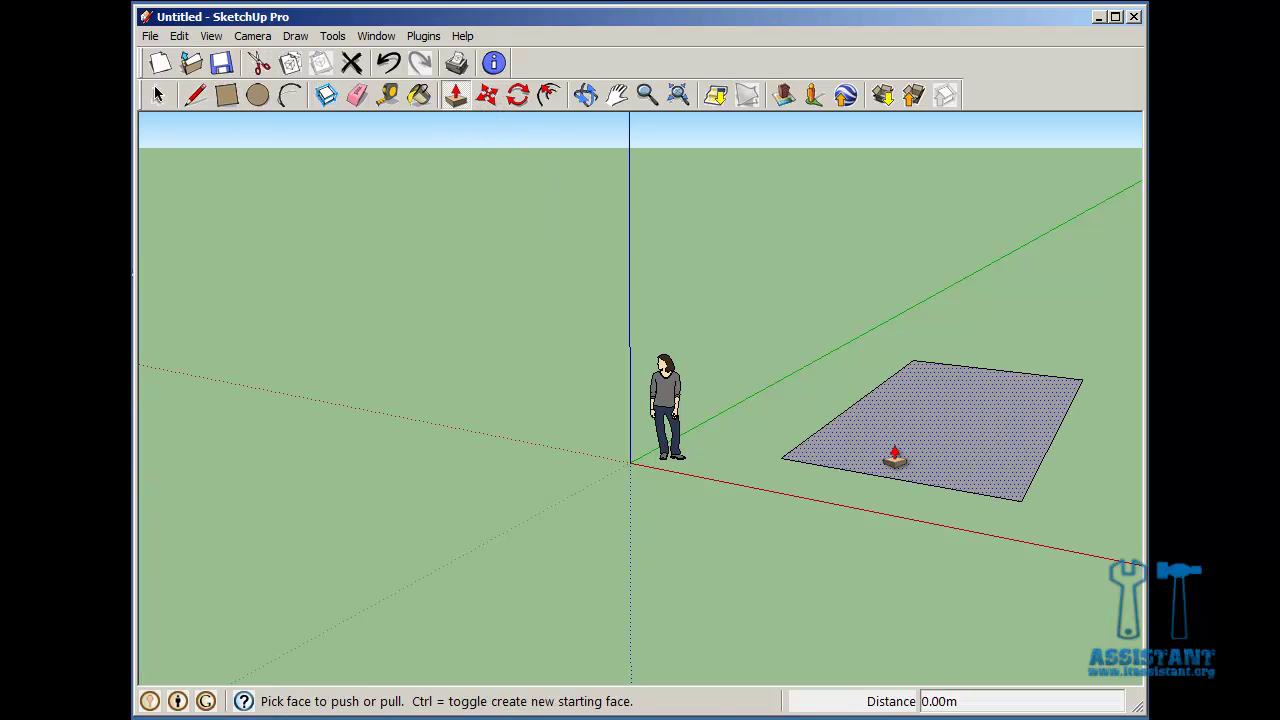
click(880, 334)
Raise the box's top face by about another 0.30 m and view the box from a corner.
middle_drag(840, 385, 783, 371)
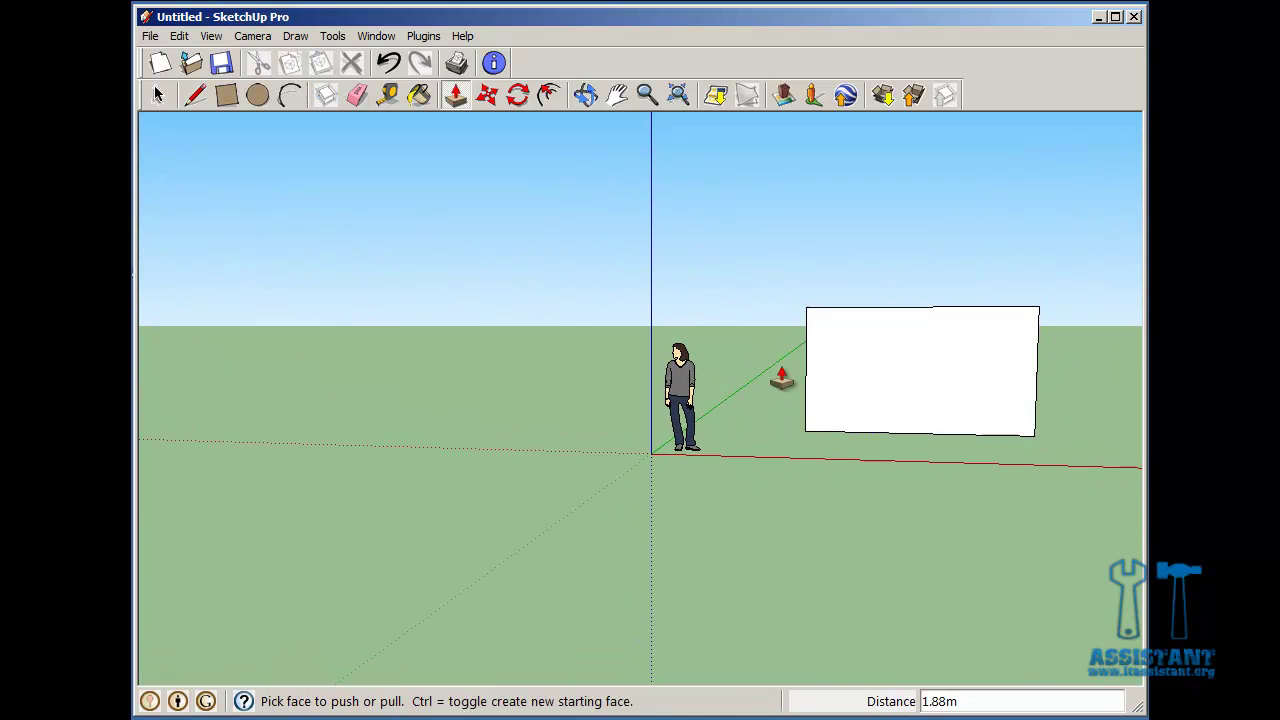
mouse_move(900, 297)
middle_down()
mouse_move(902, 330)
mouse_move(889, 320)
middle_up()
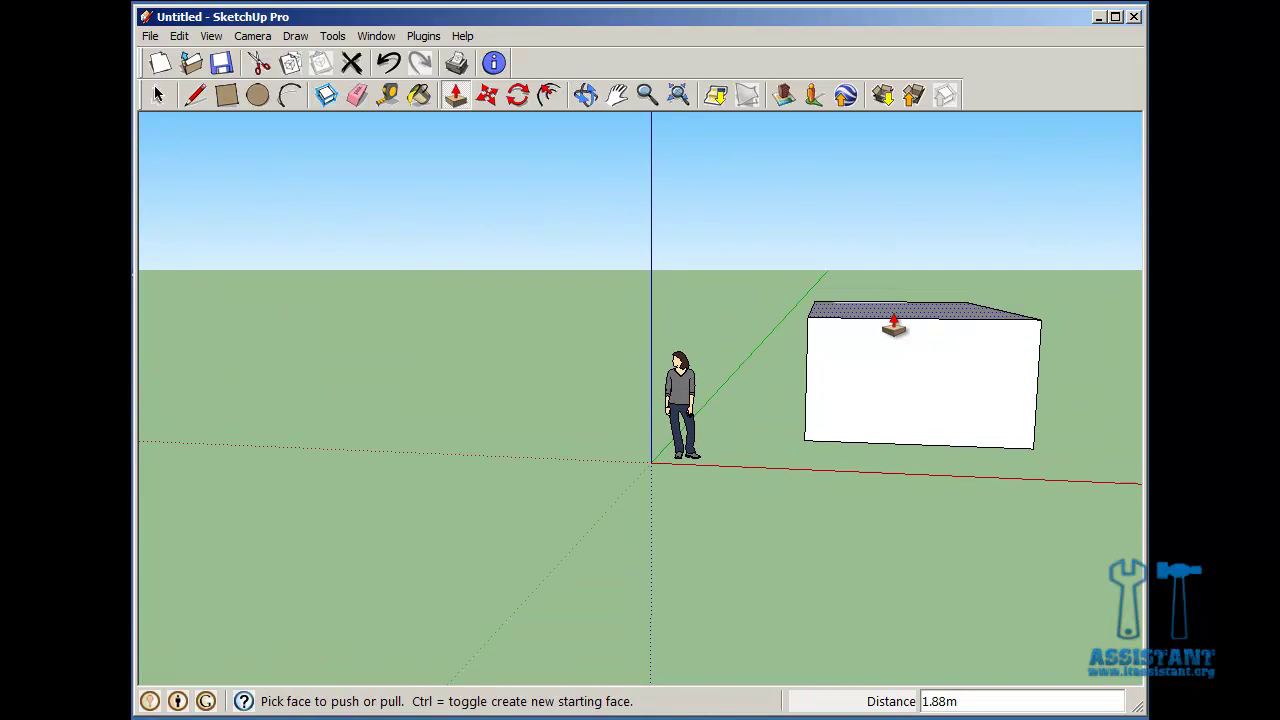
click(891, 314)
click(894, 298)
middle_drag(977, 277, 795, 339)
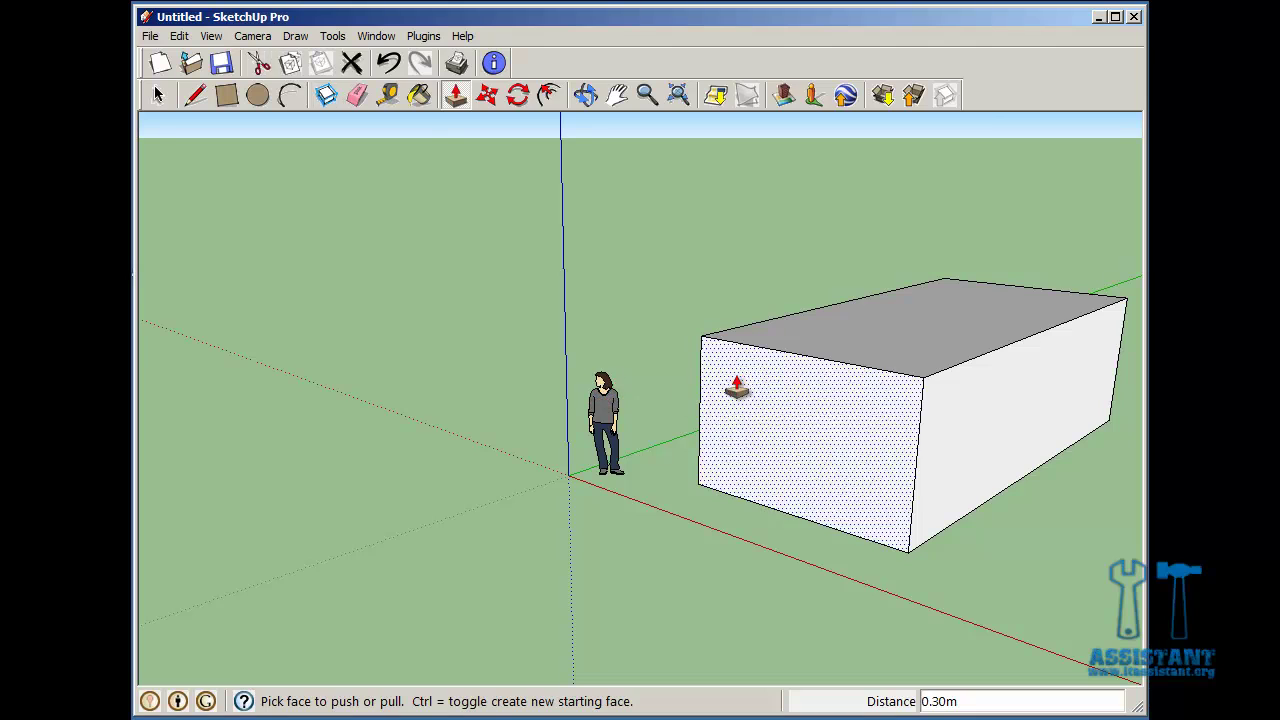
Undo both Push/Pull extrusions and the rectangle beneath them.
click(389, 64)
click(389, 64)
click(389, 64)
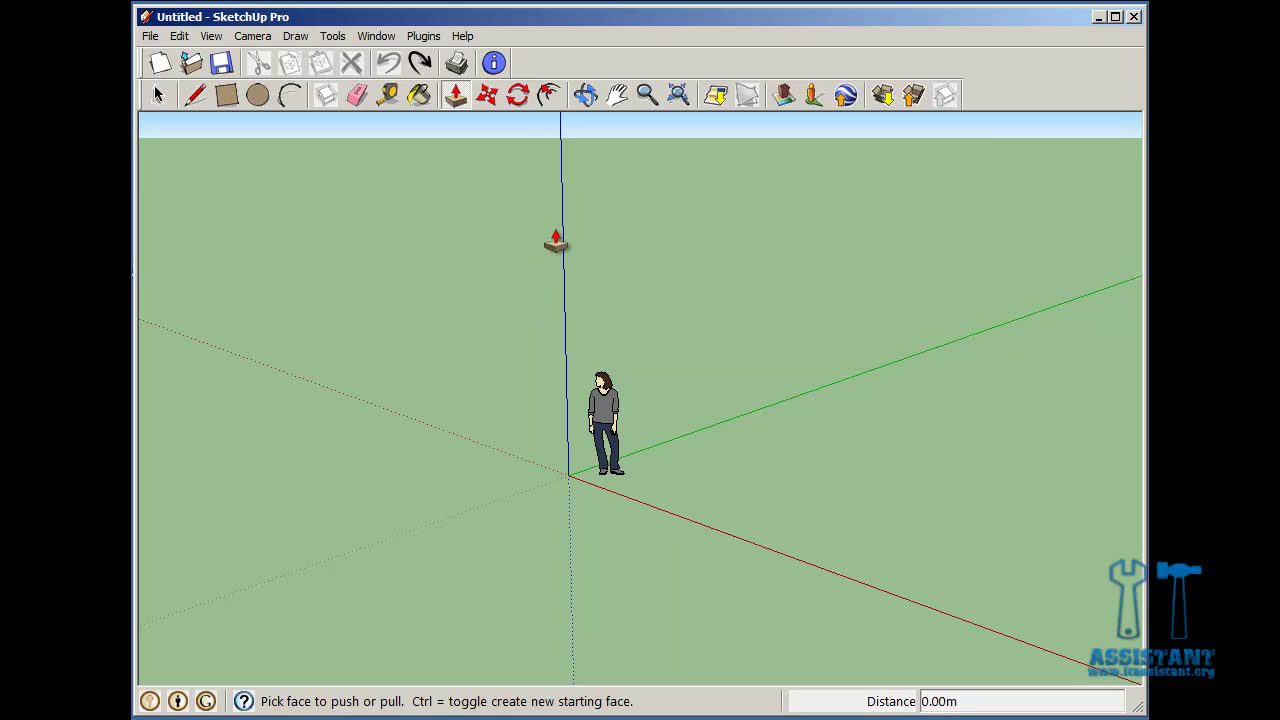
middle_drag(908, 466, 766, 489)
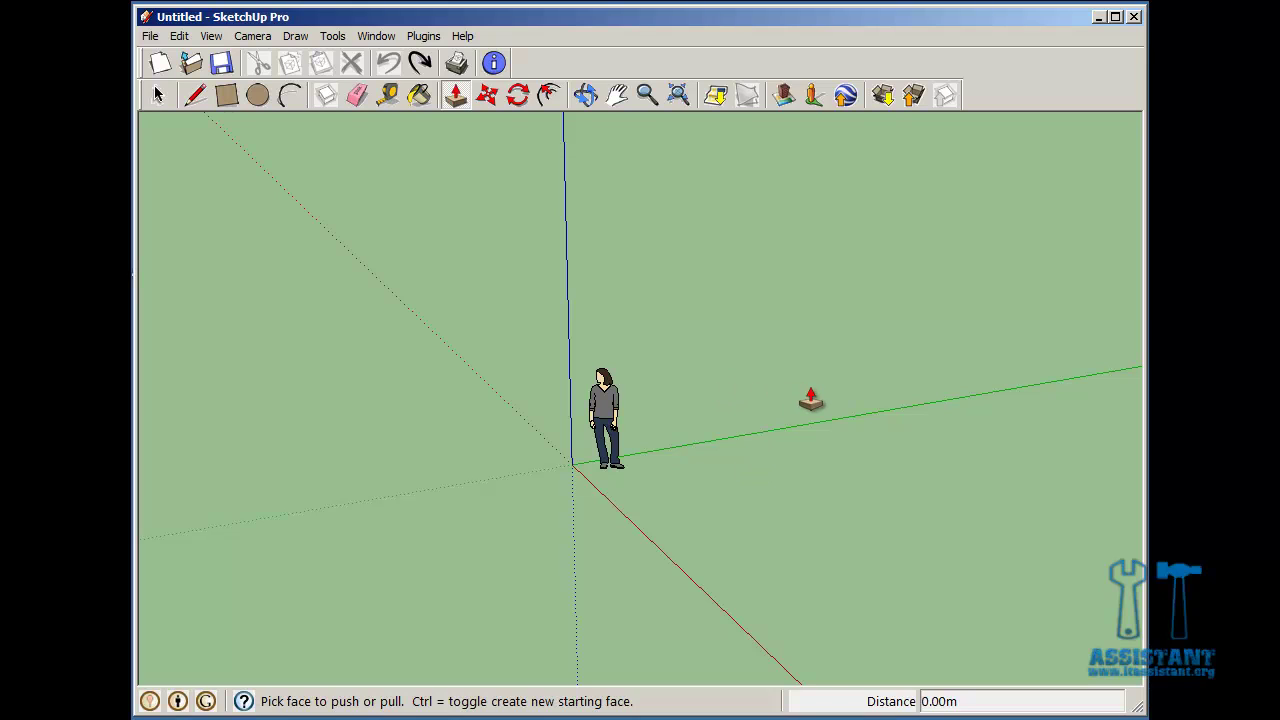
middle_drag(632, 440, 680, 429)
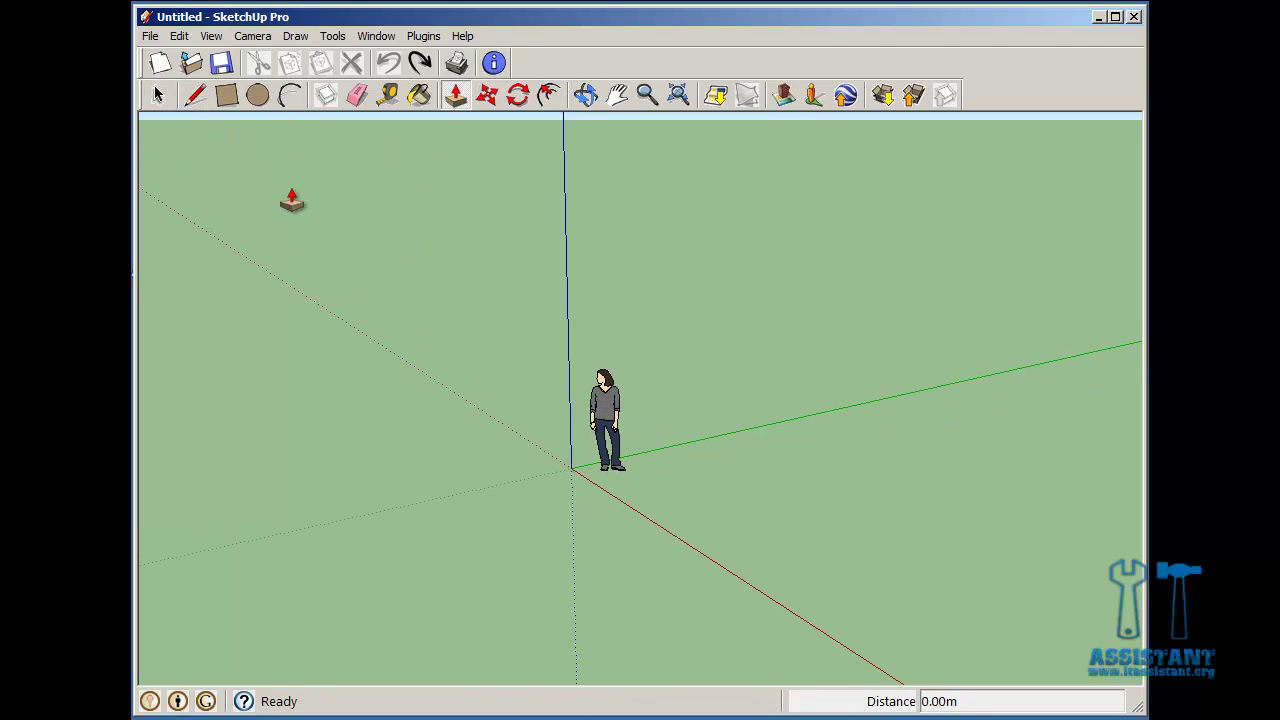
click(157, 94)
click(609, 425)
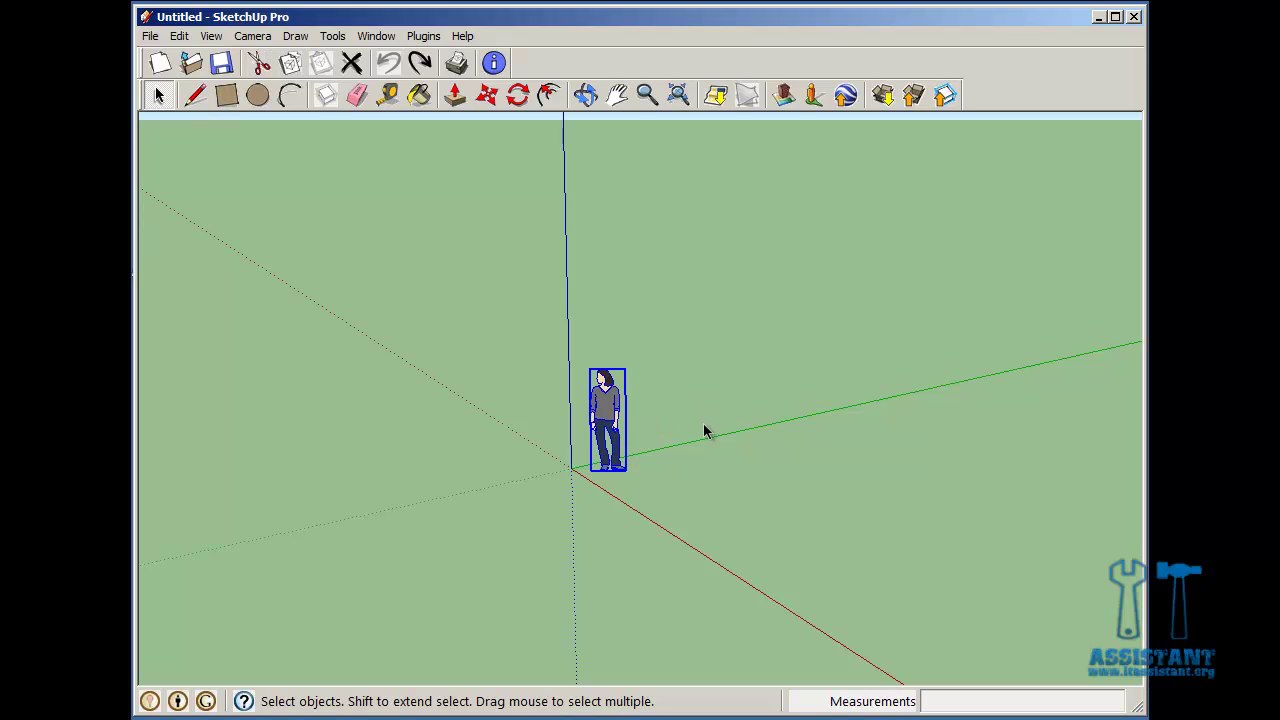
click(703, 424)
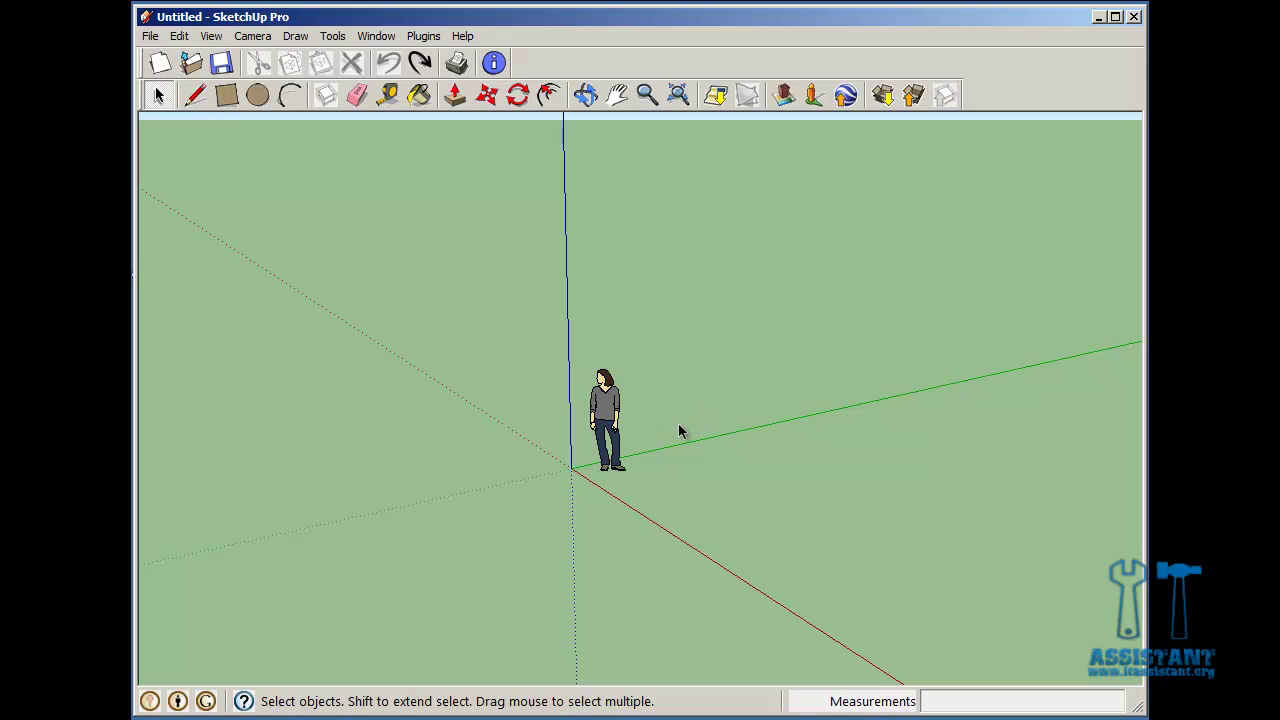
middle_drag(676, 441, 656, 463)
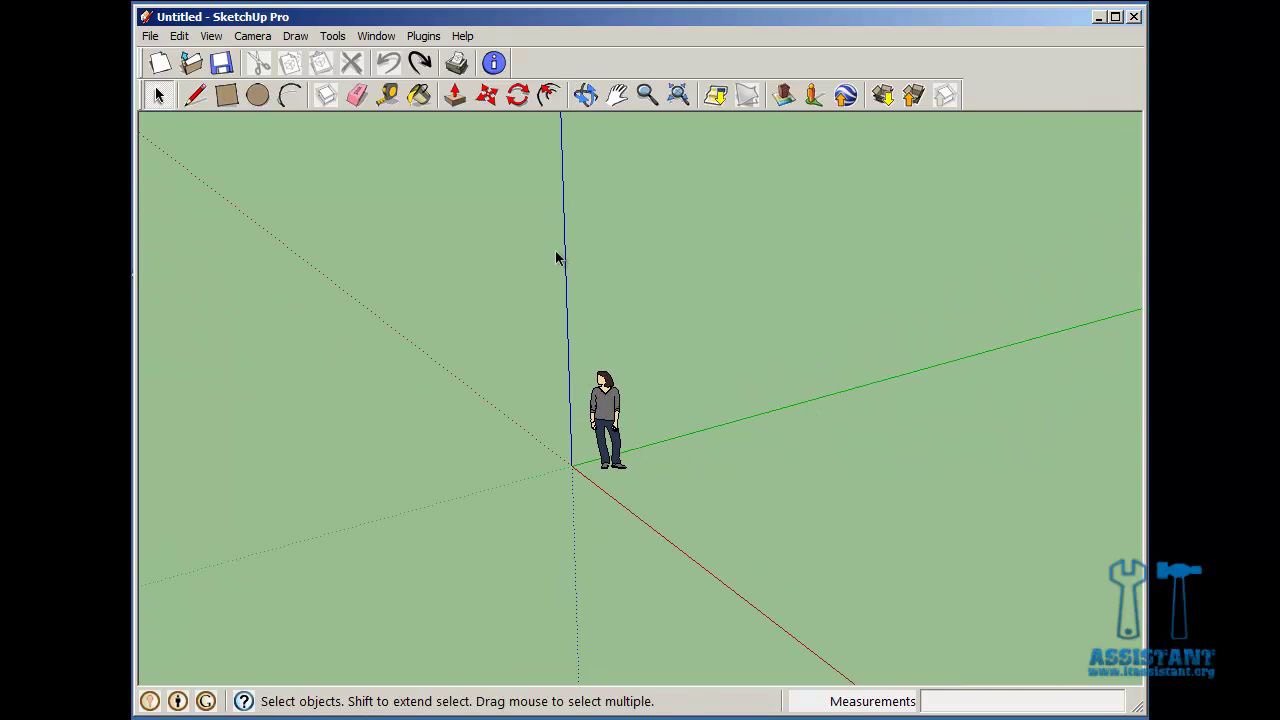
click(610, 407)
click(758, 453)
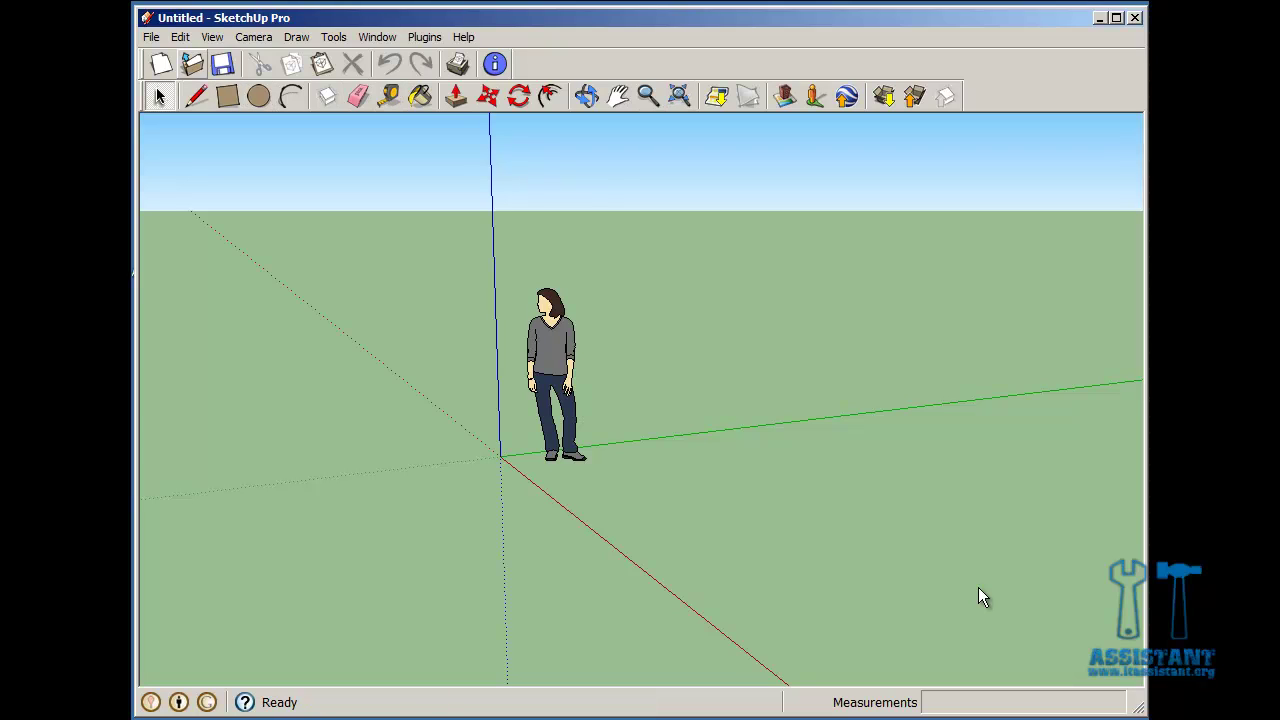
Show the Large Tool Set toolbar.
click(212, 37)
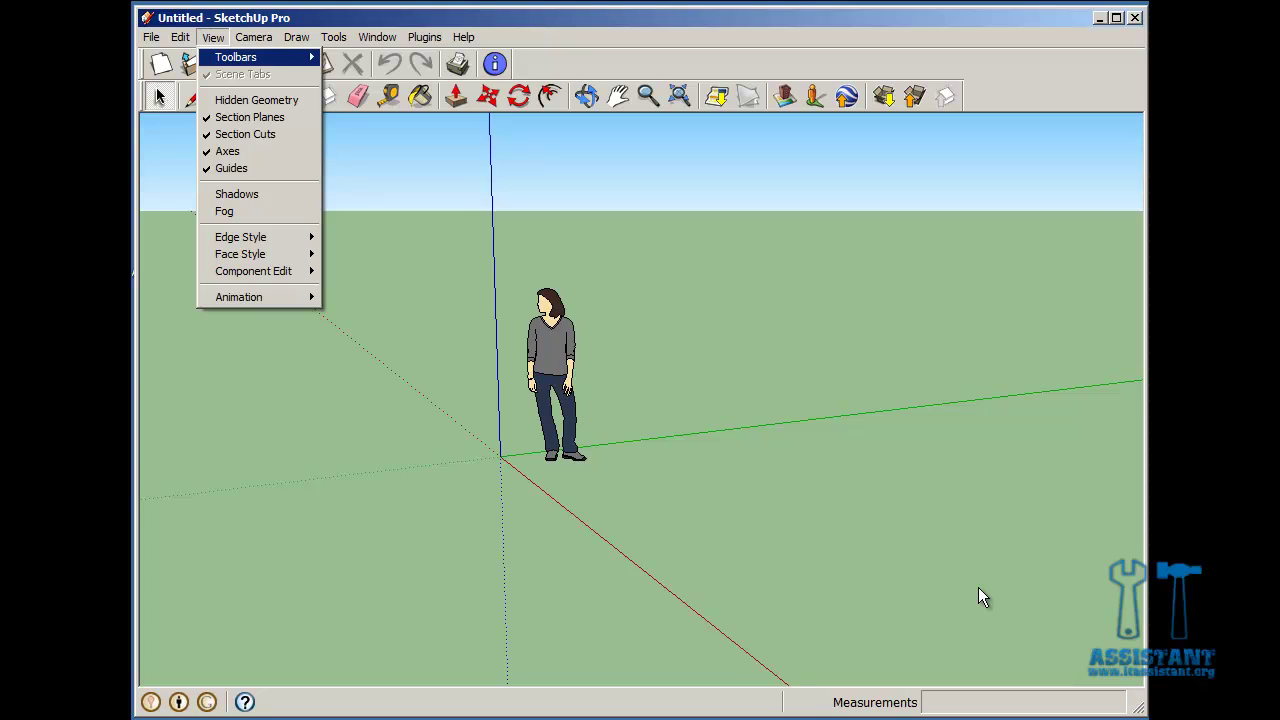
mouse_move(236, 57)
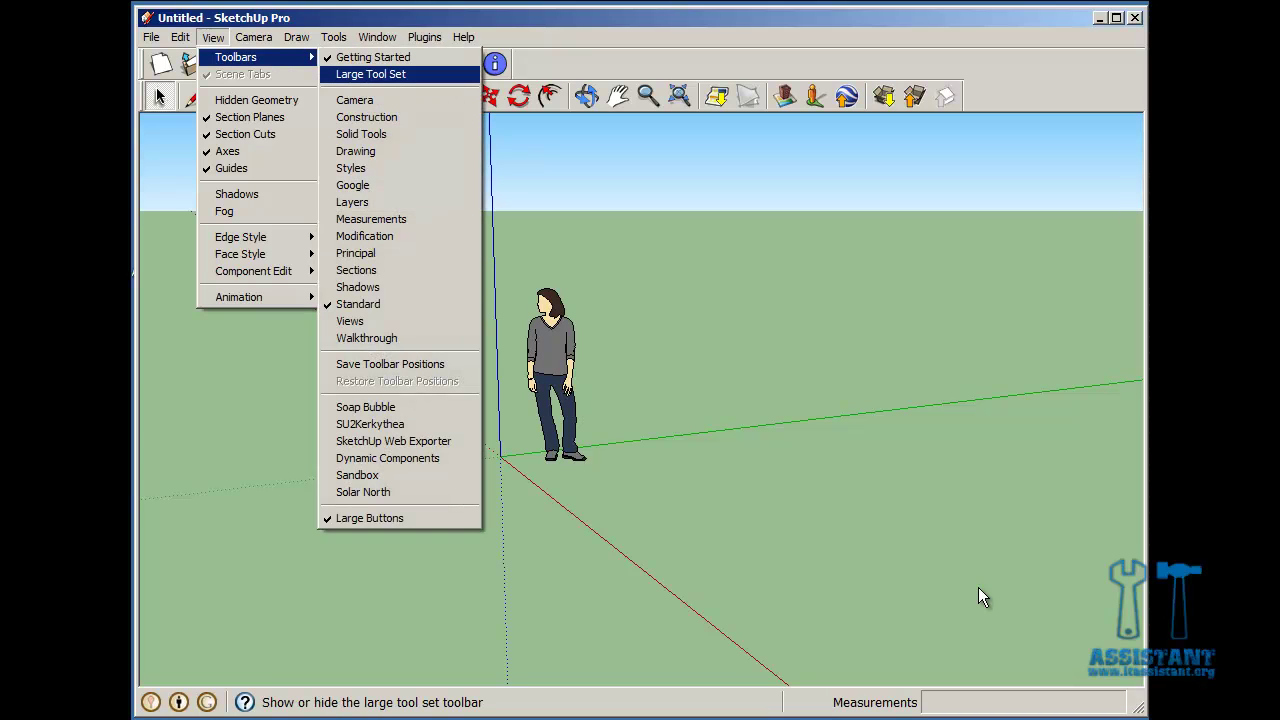
click(370, 74)
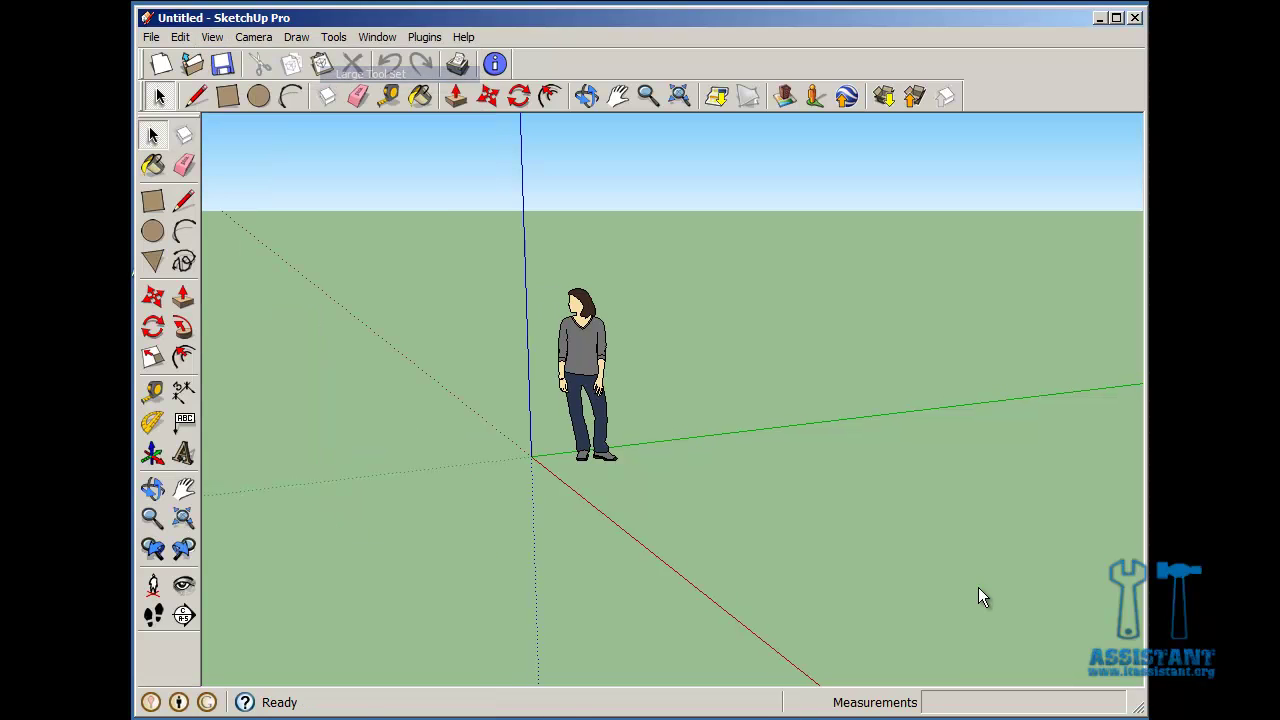
Hide the Getting Started toolbar and activate the Select tool.
click(212, 37)
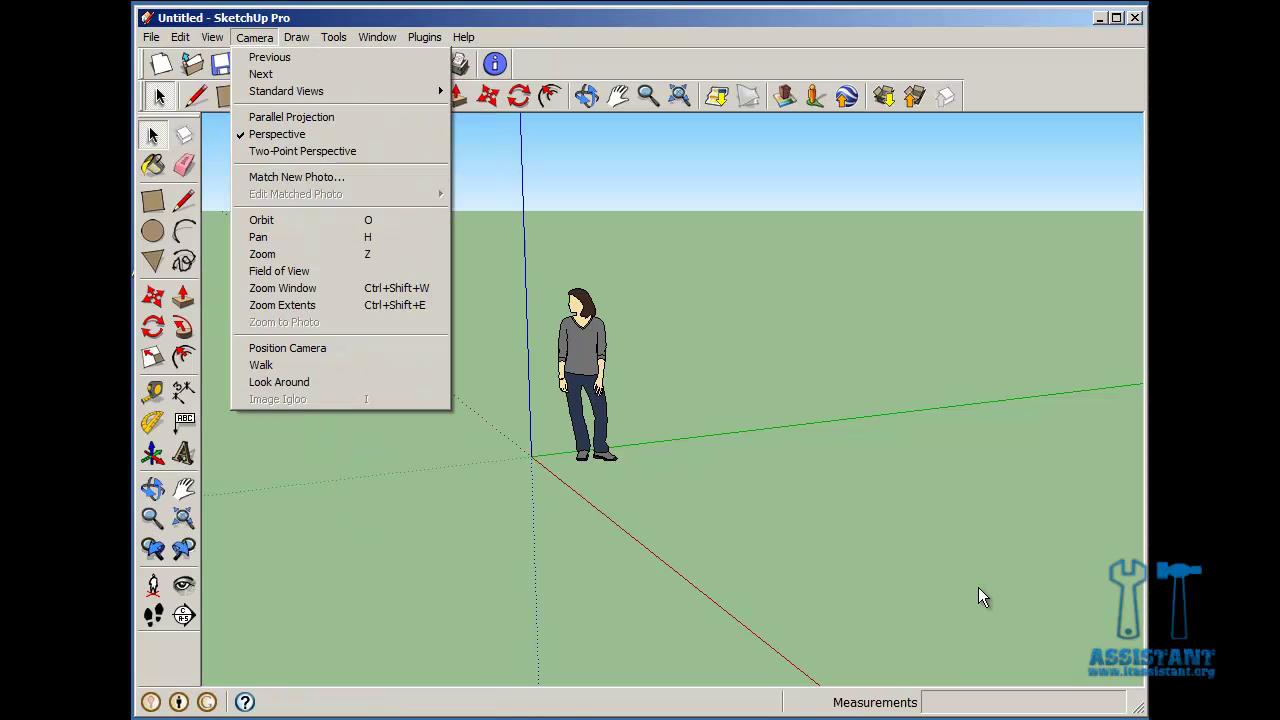
mouse_move(236, 57)
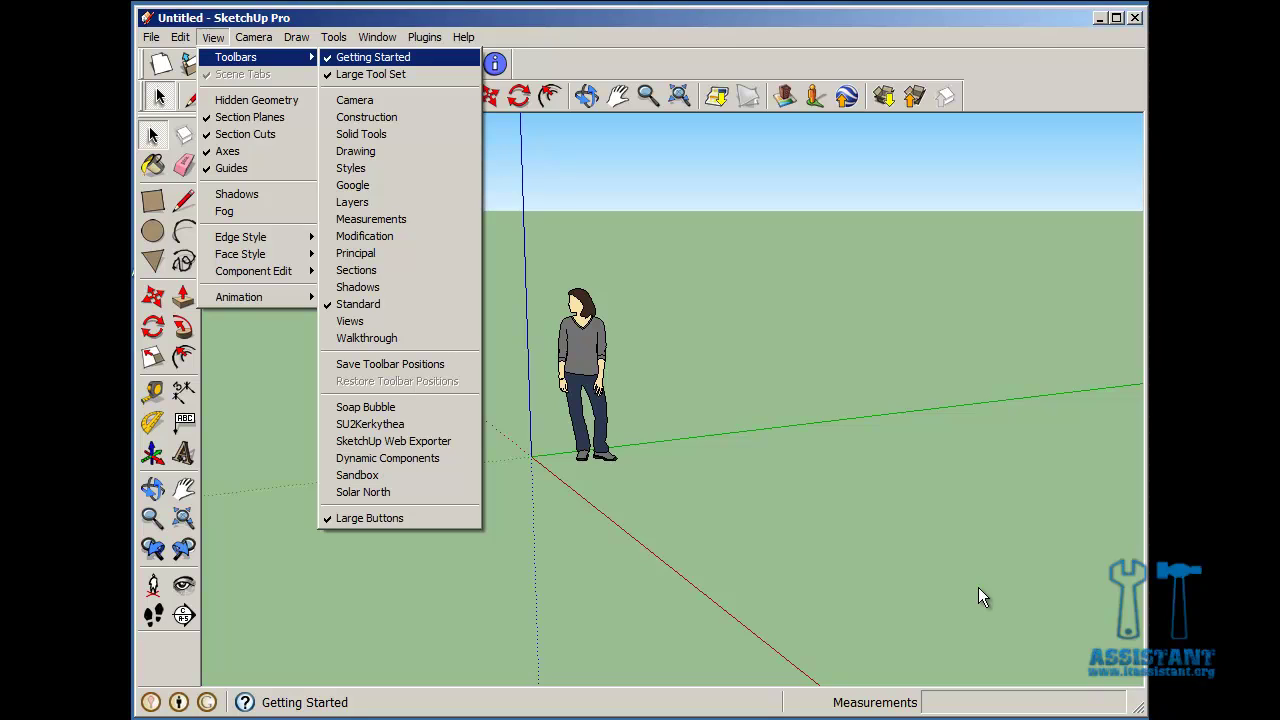
click(373, 57)
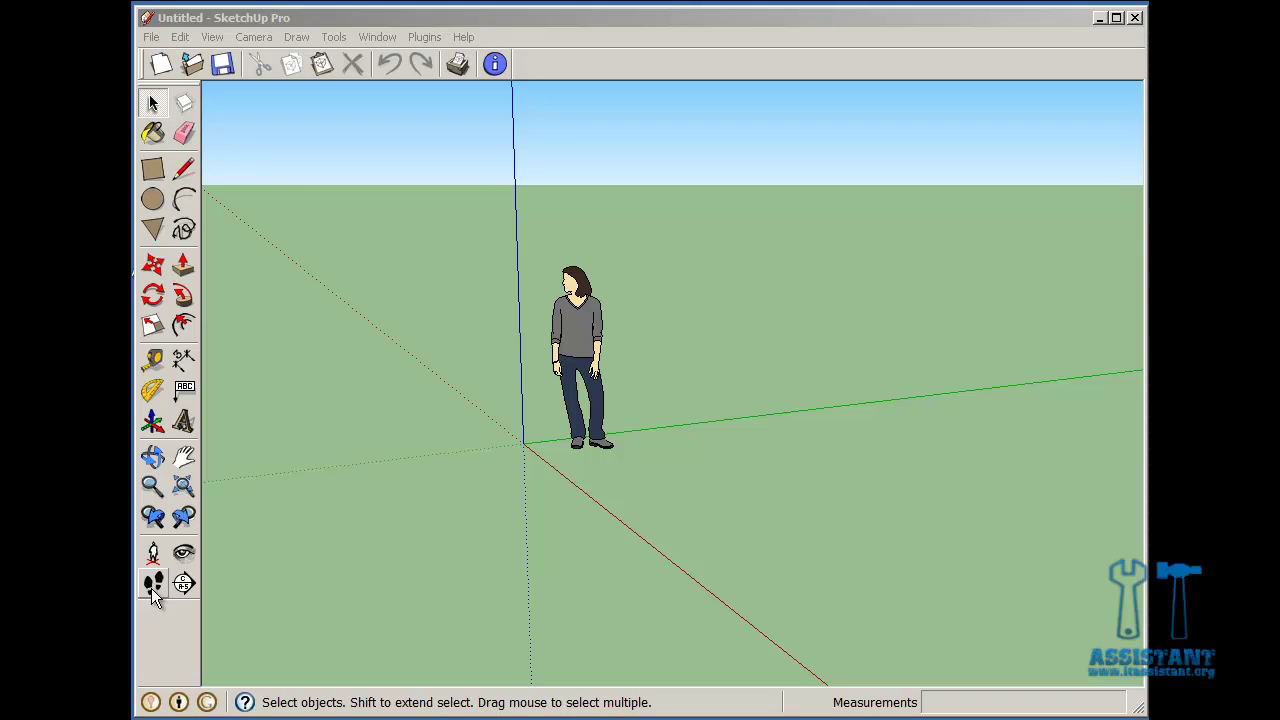
click(238, 150)
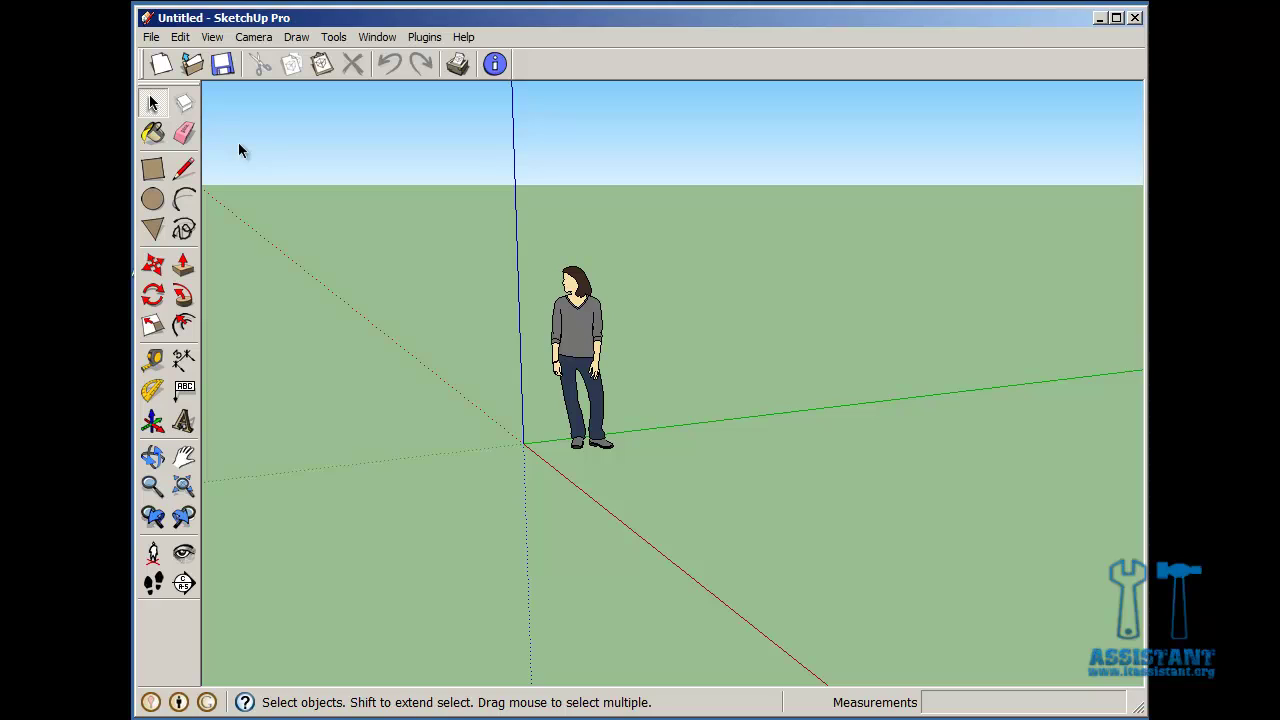
click(153, 104)
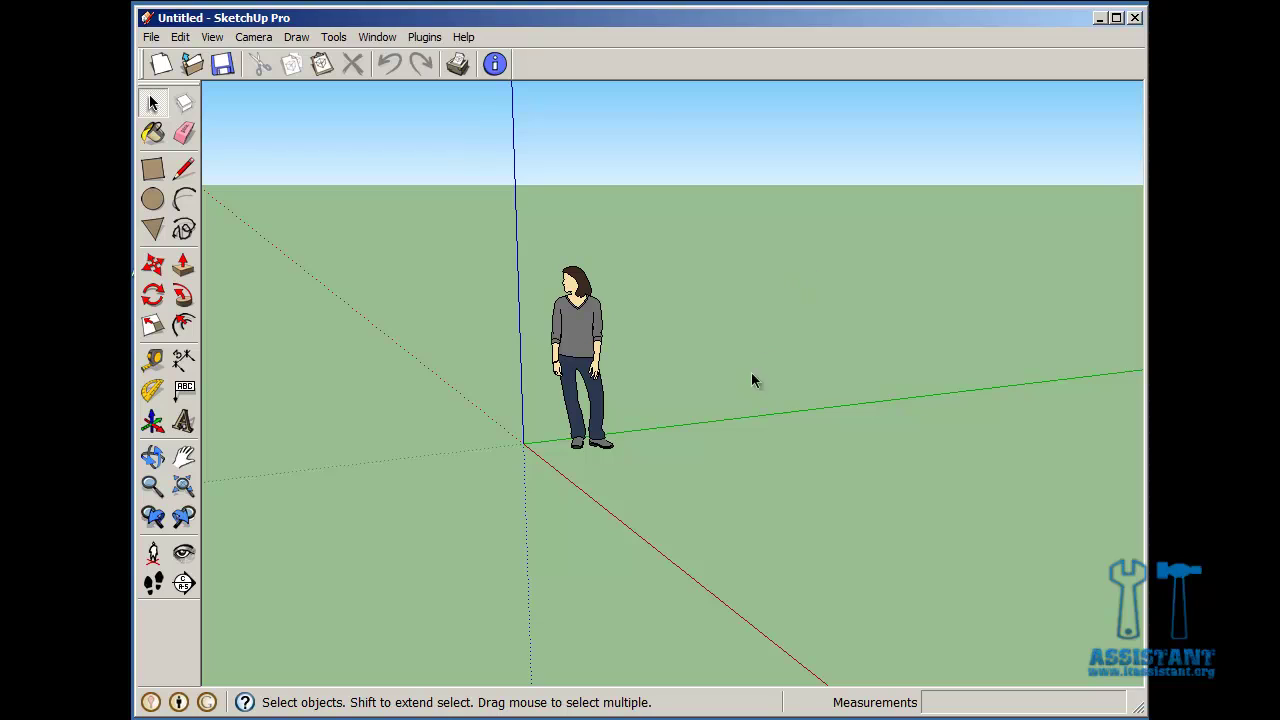
Draw a rectangle about 2.10 m by 2.23 m on the ground beside the person figure.
middle_drag(709, 463, 763, 517)
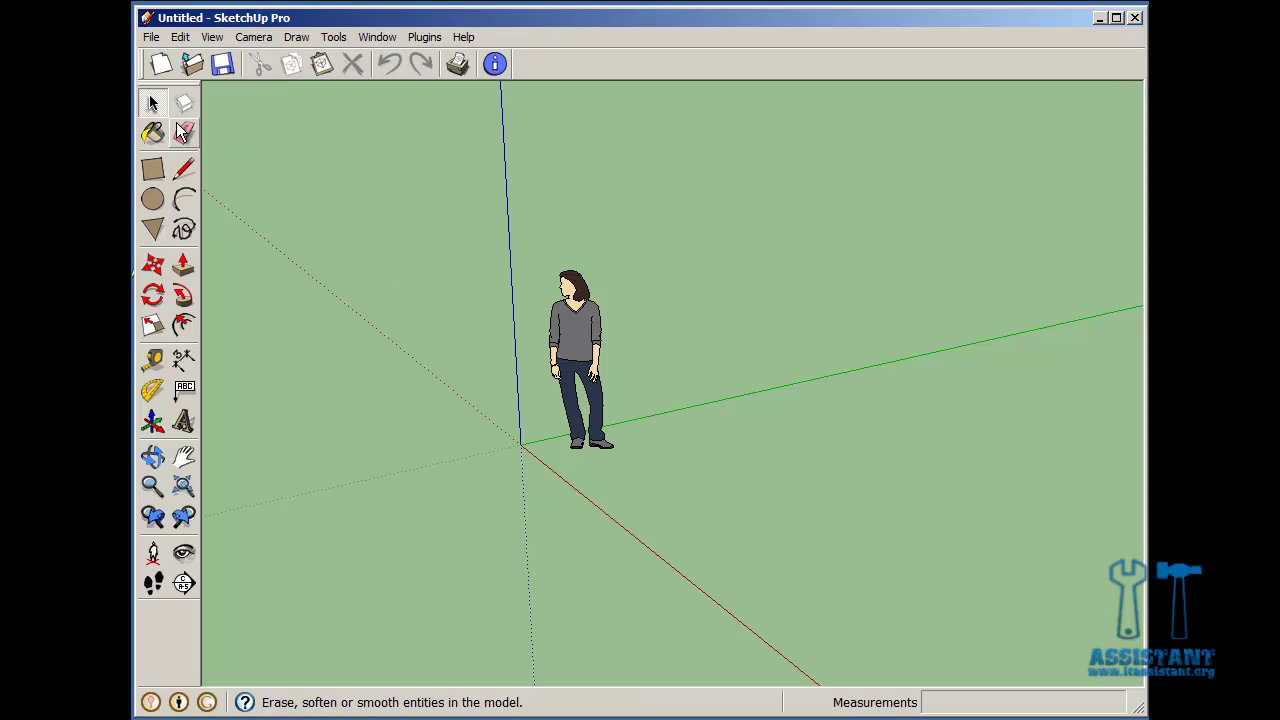
click(157, 176)
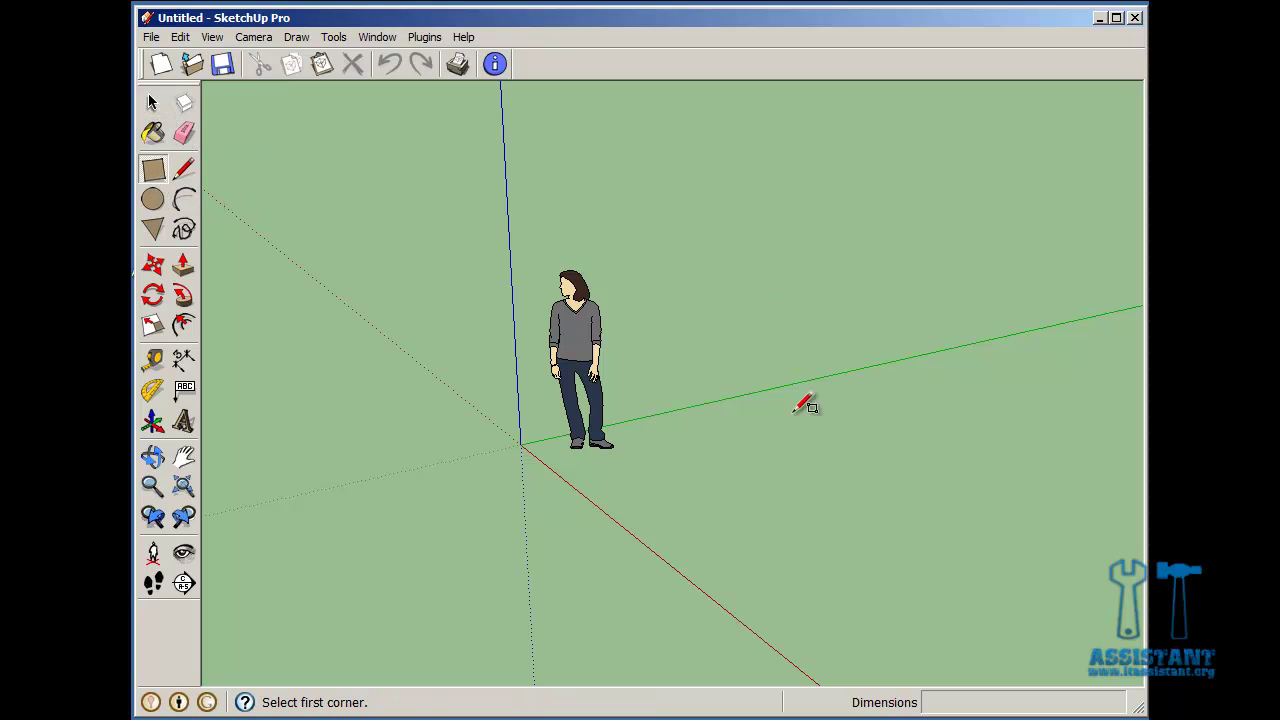
click(692, 455)
click(1042, 481)
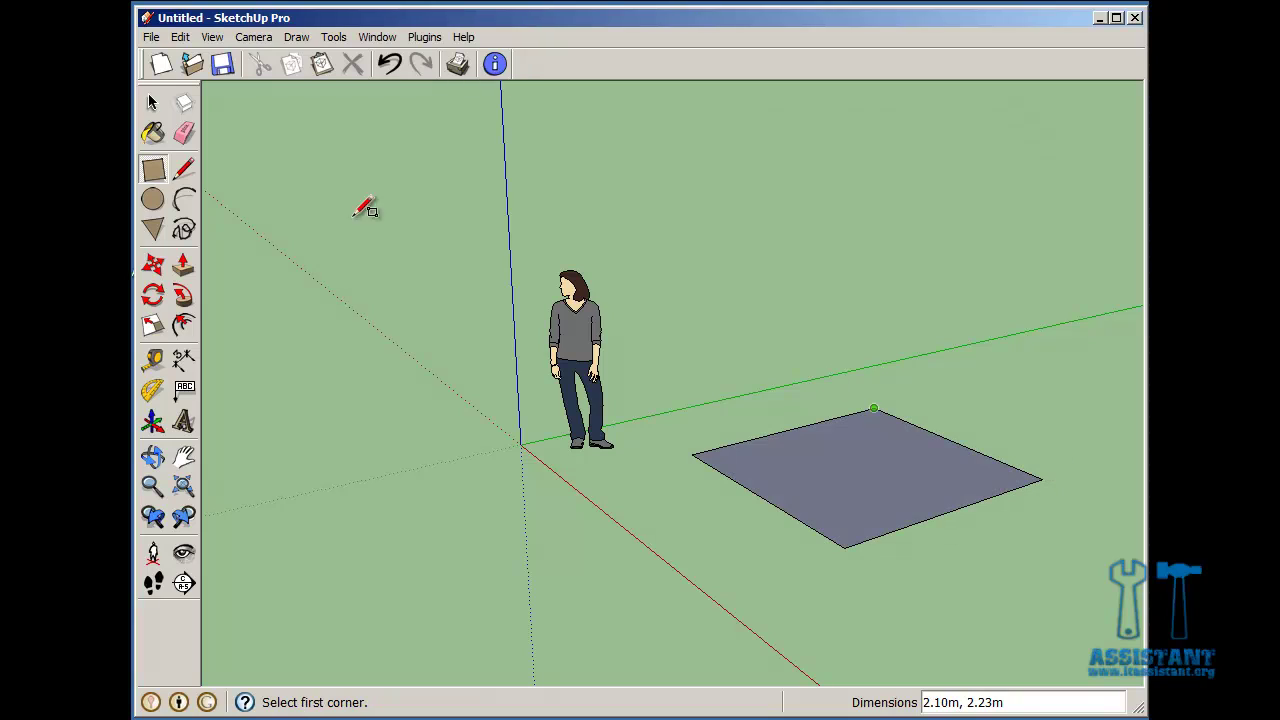
Extrude the ground rectangle upward about 1.32 m into a box with Push/Pull.
click(183, 264)
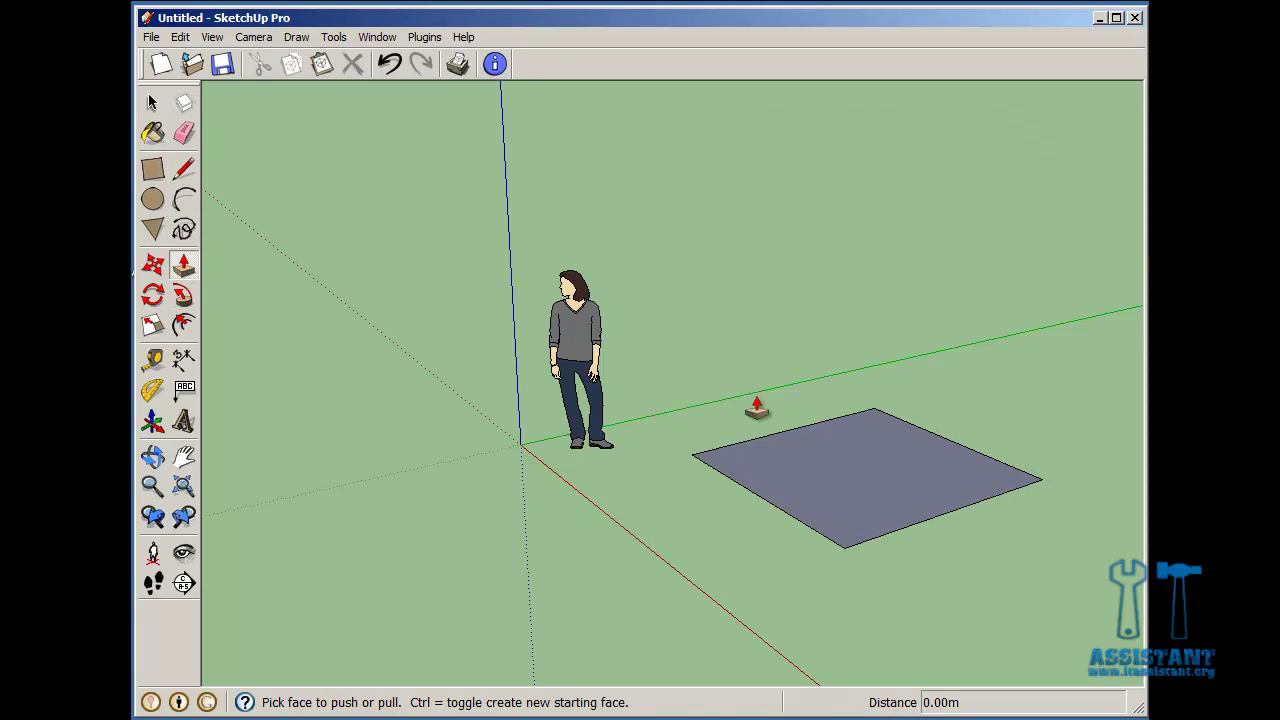
click(830, 478)
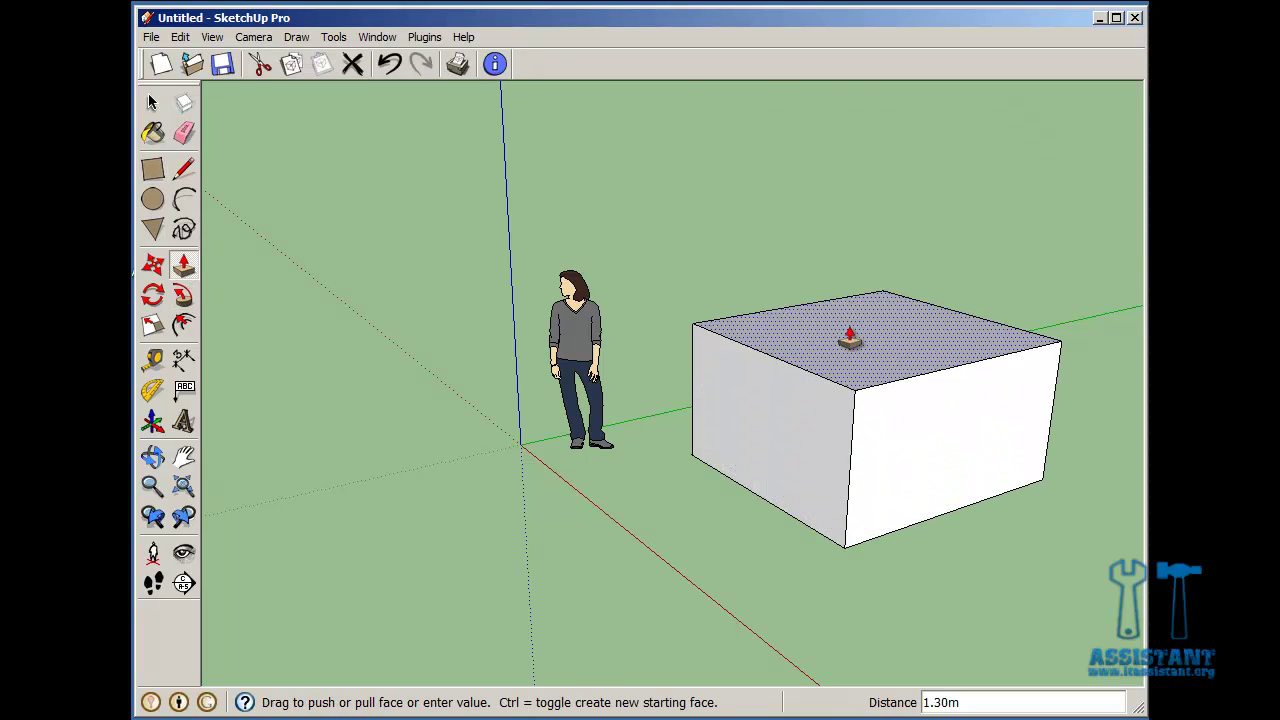
click(858, 339)
middle_drag(966, 417, 812, 452)
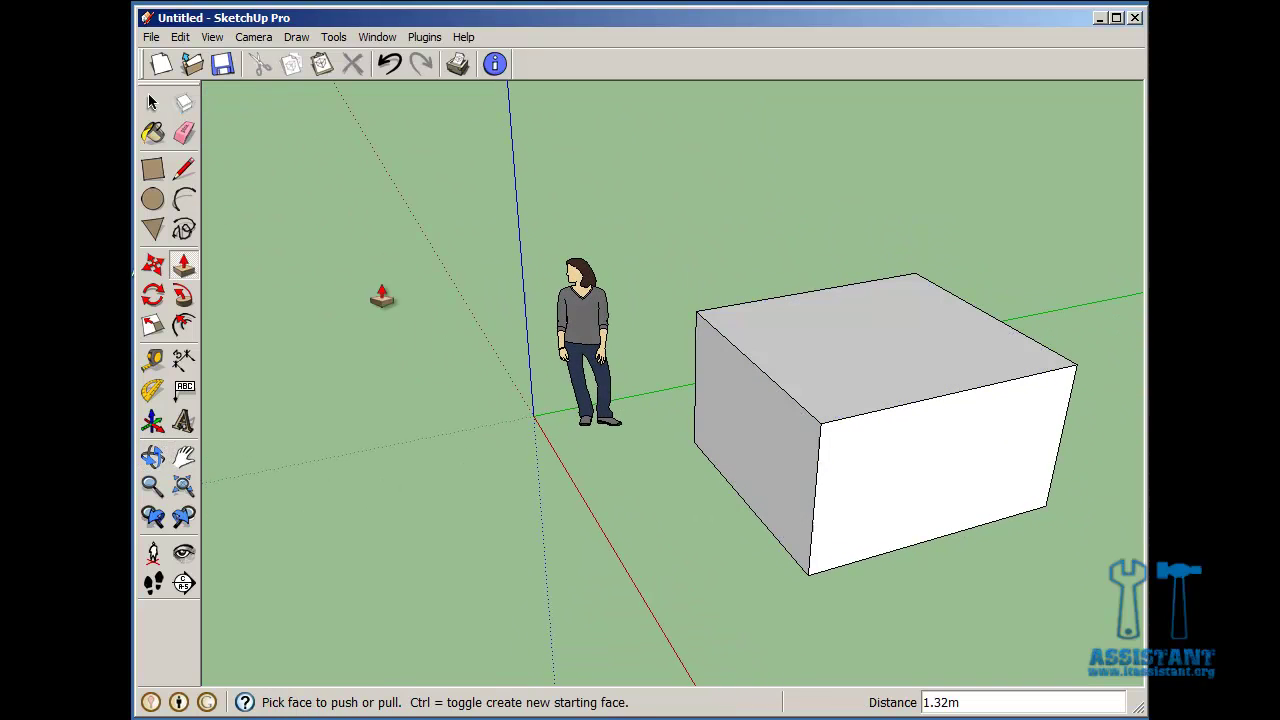
Select the box's top face alone, and extend the selection to its bounding edges.
click(152, 103)
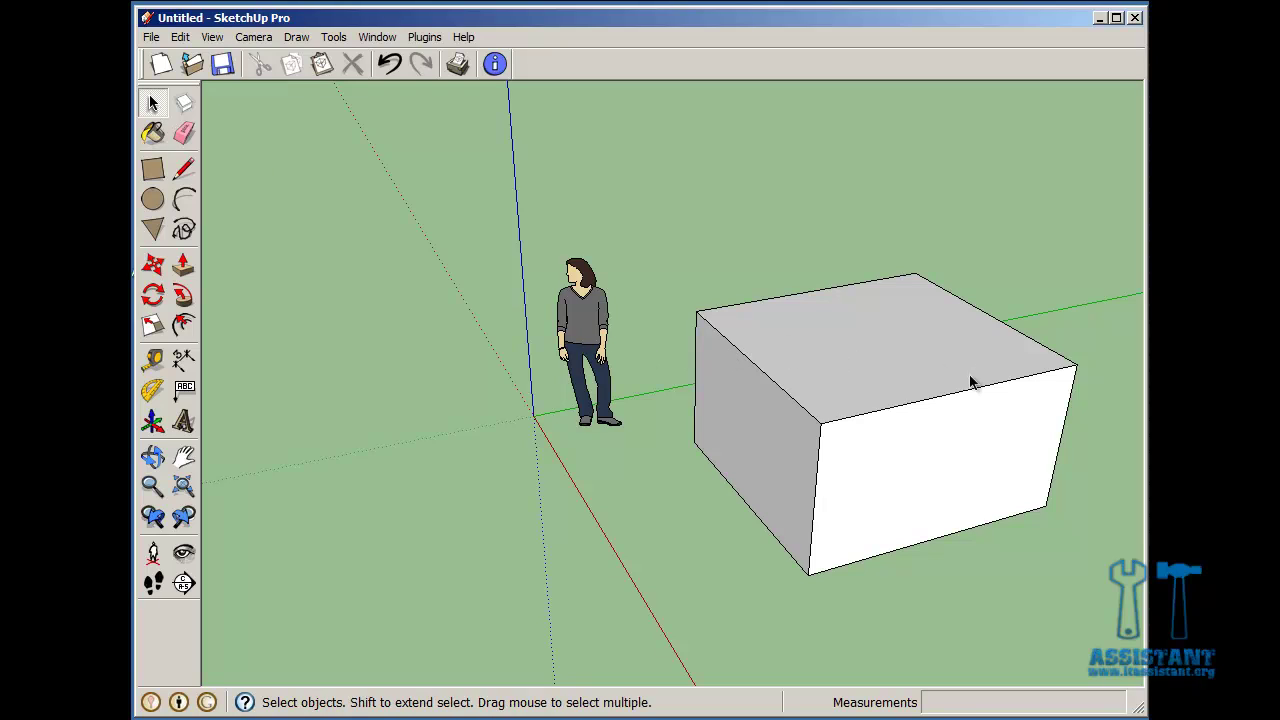
click(870, 354)
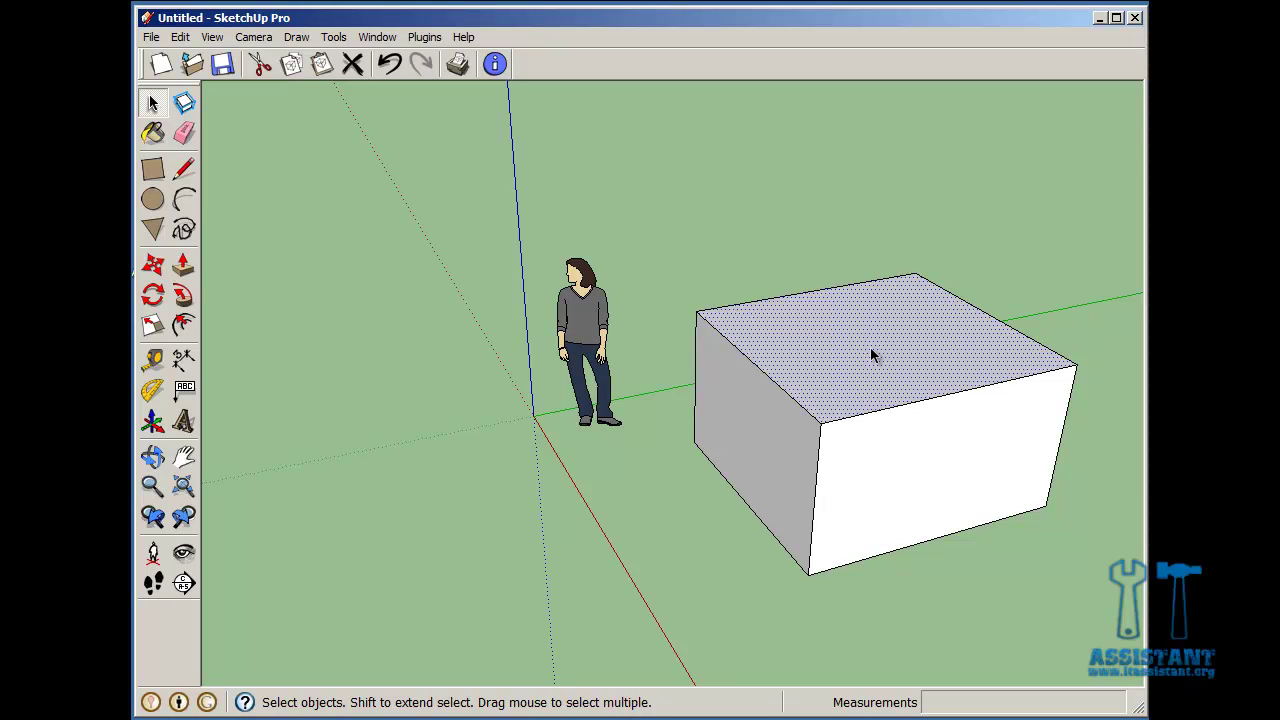
click(914, 402)
click(882, 371)
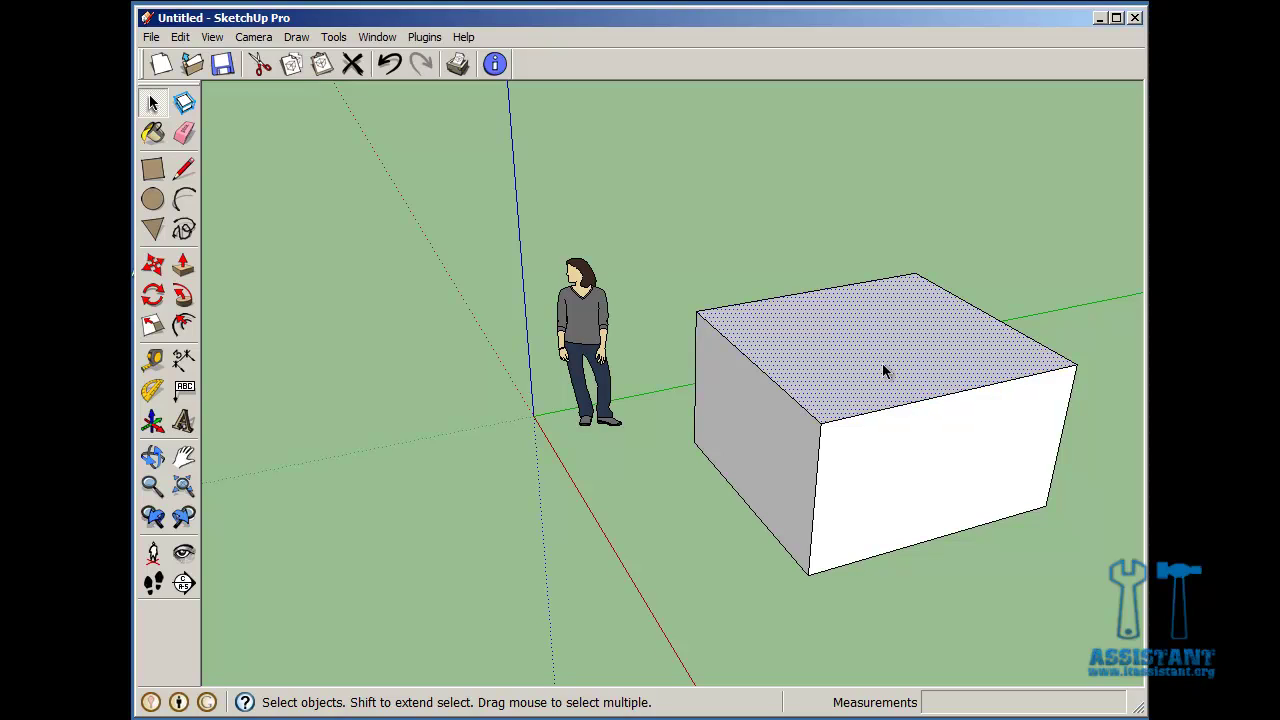
double_click(826, 360)
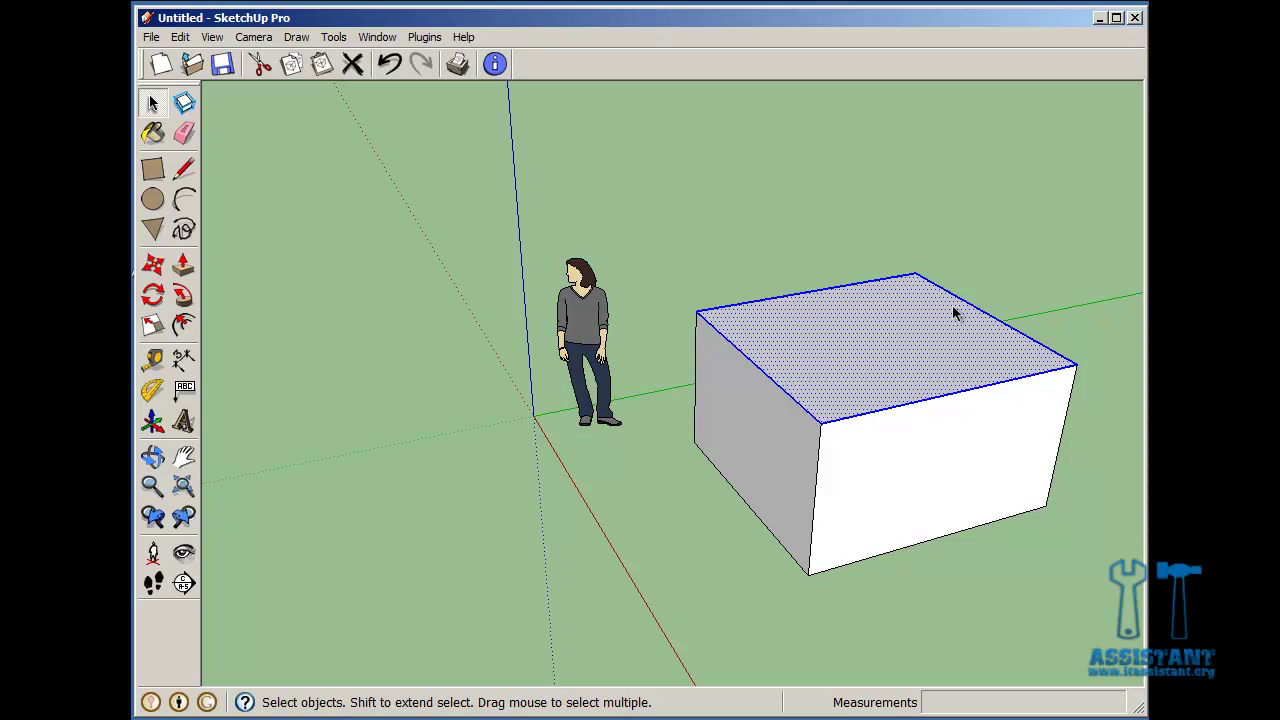
Select the box's front face, select its upper front edge with both adjoining faces, and clear the selection.
click(906, 411)
click(913, 428)
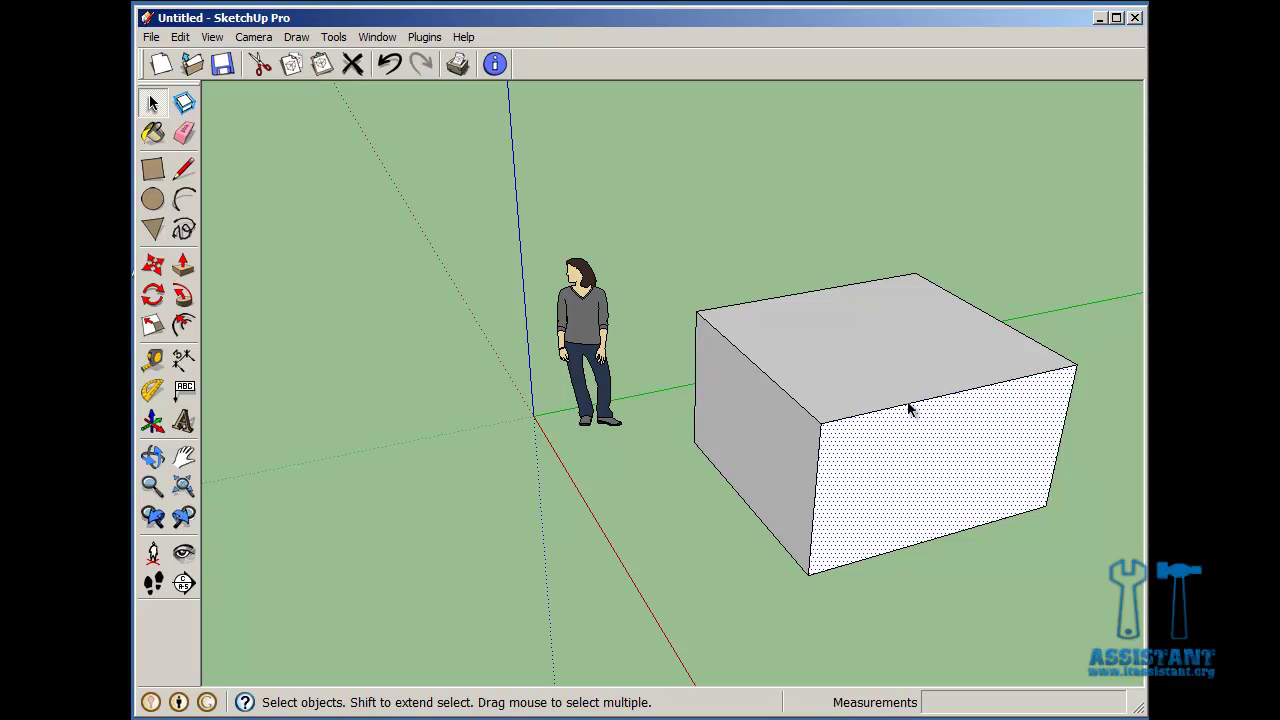
double_click(908, 405)
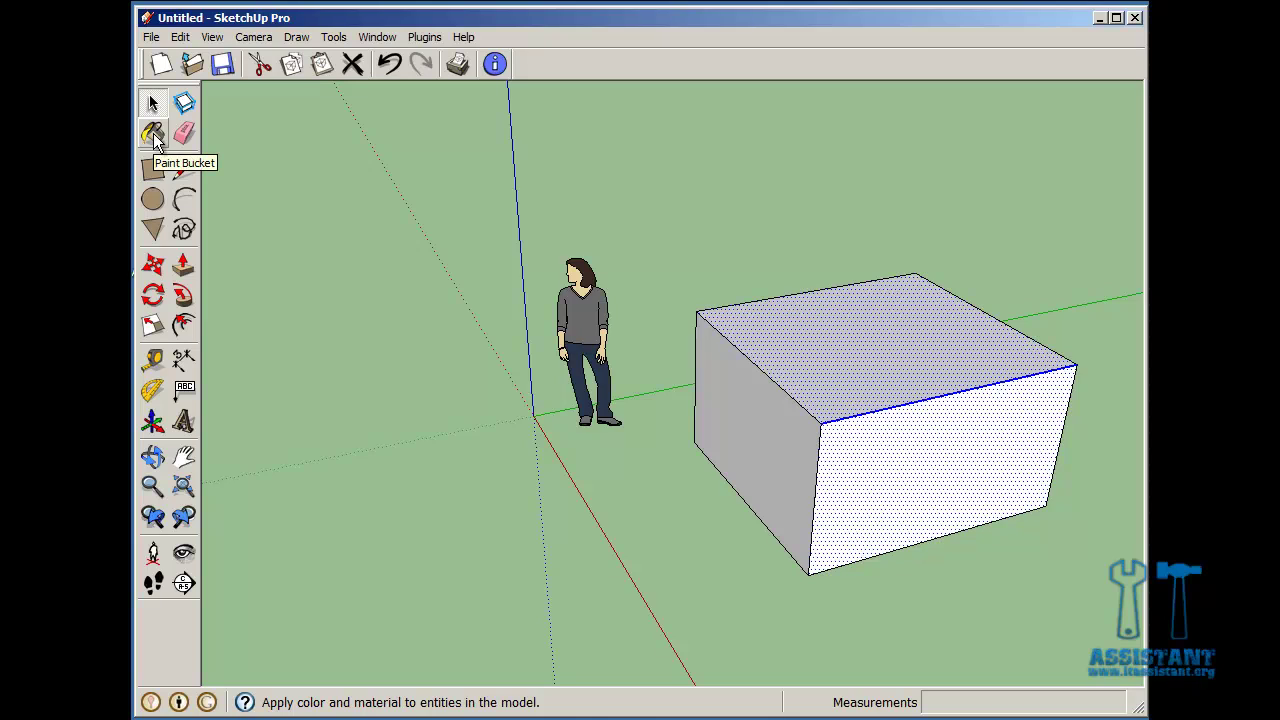
click(583, 211)
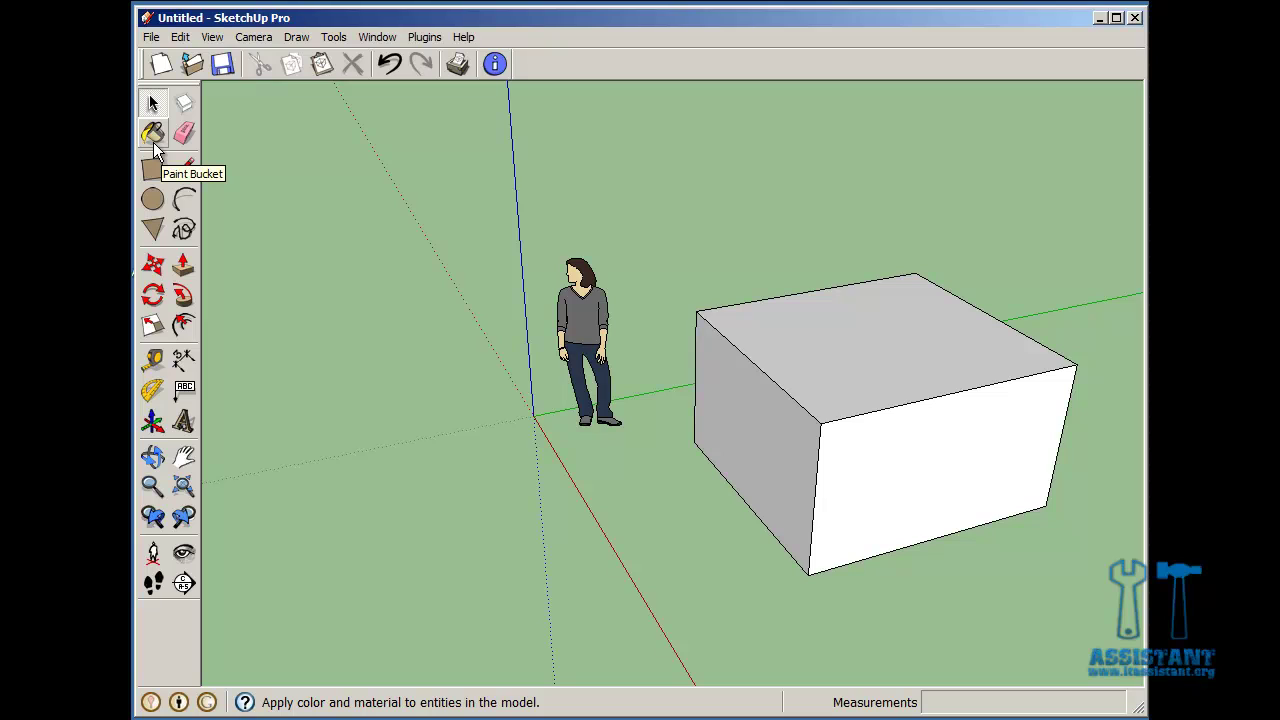
Paint the box's top face red with Color_A01 from the Colors materials.
click(153, 140)
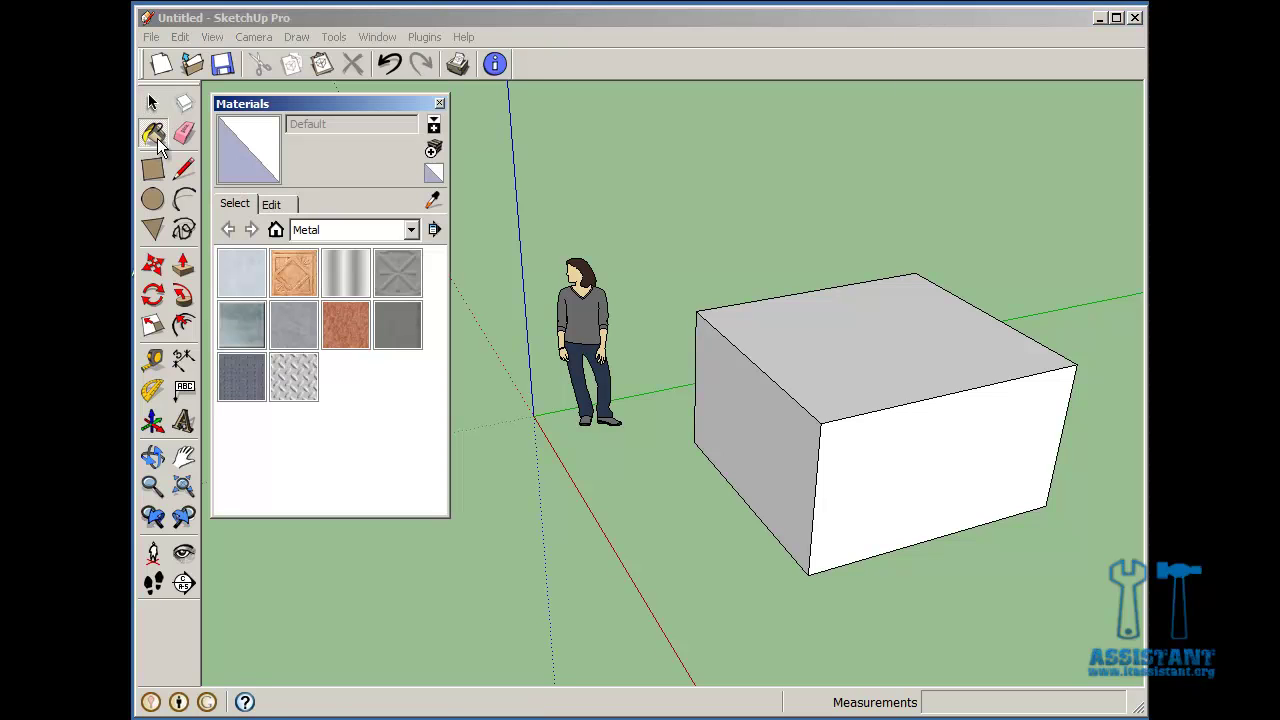
drag(342, 110, 381, 125)
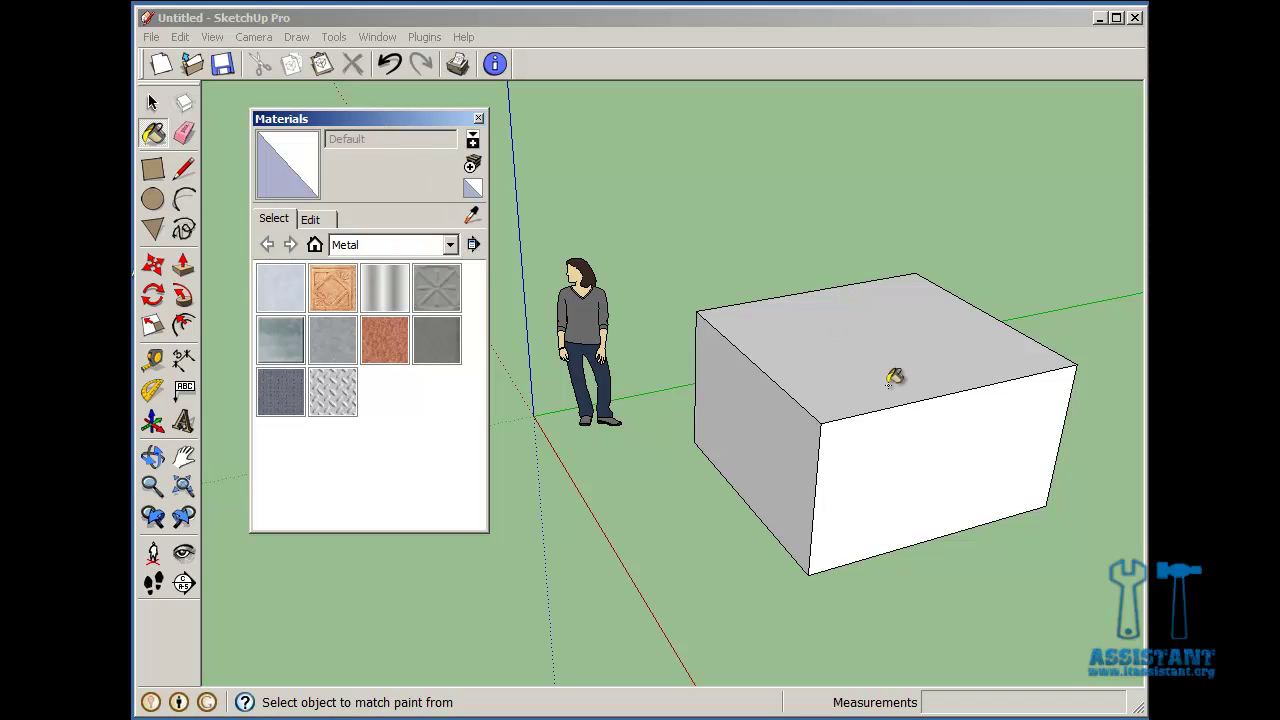
click(451, 246)
click(408, 297)
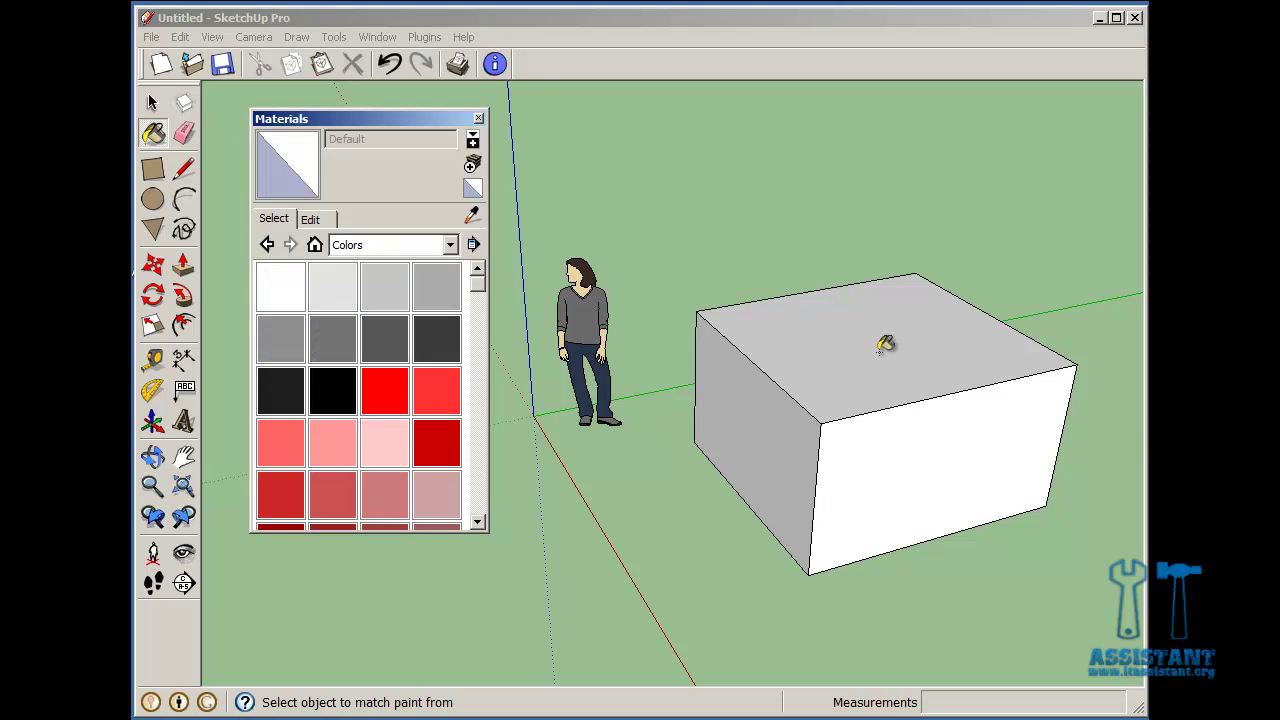
click(386, 390)
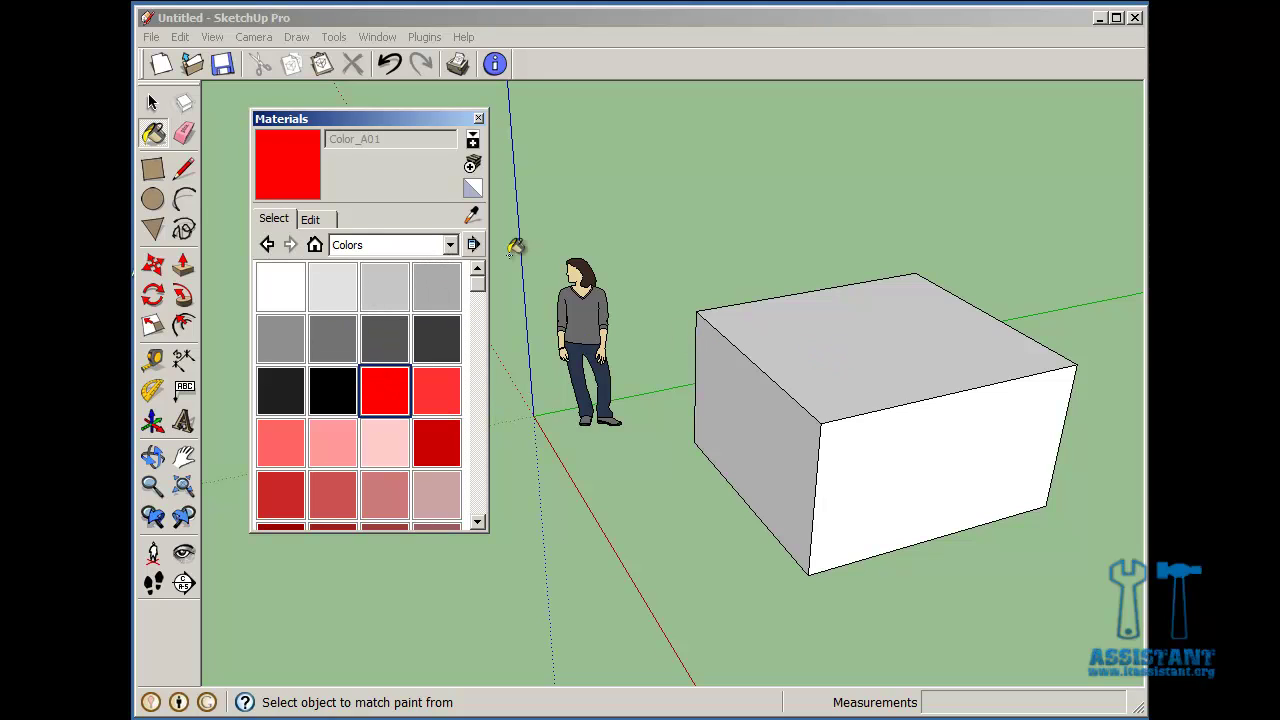
click(816, 326)
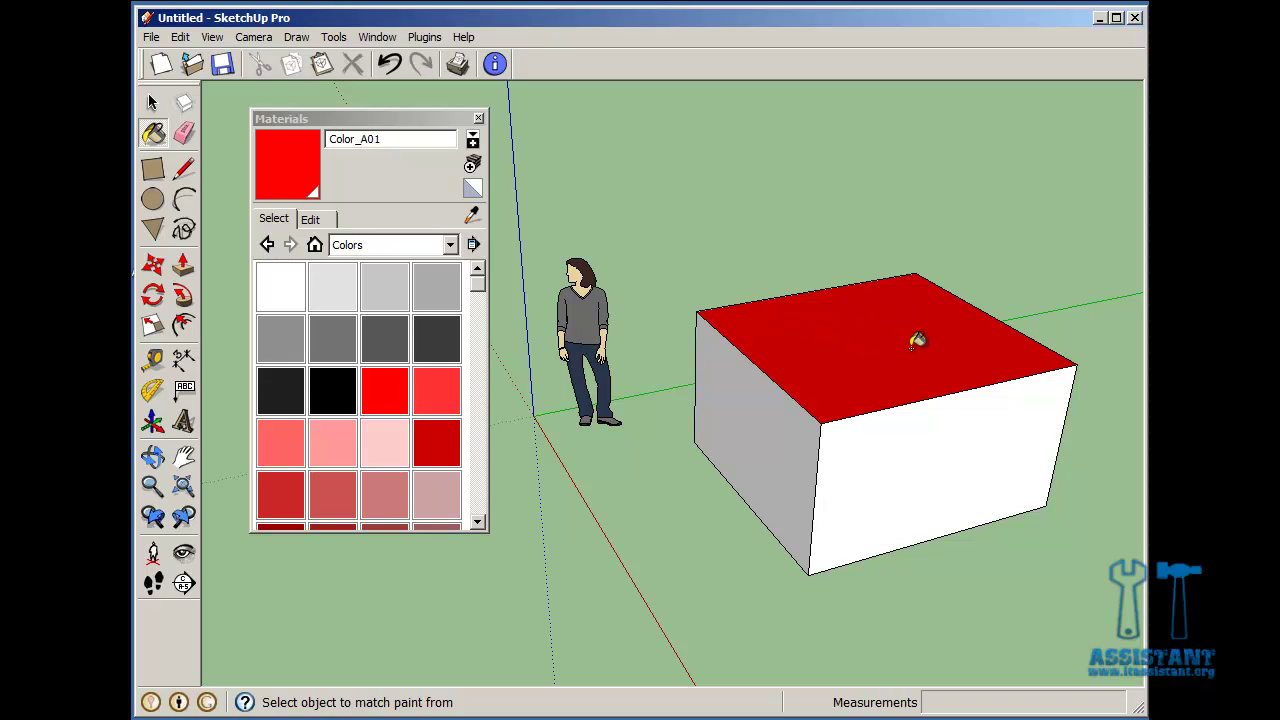
Paint the box's front face with Stone_Masonry_Multi from the Stone materials.
click(450, 248)
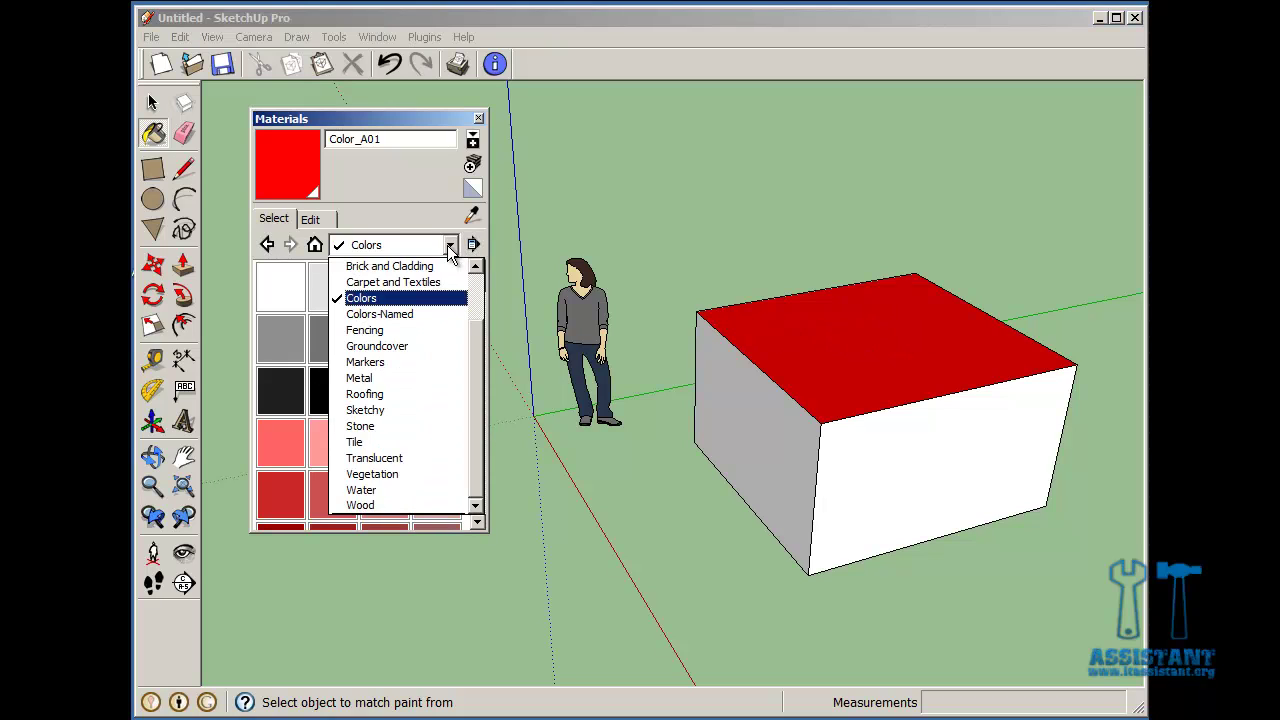
click(425, 426)
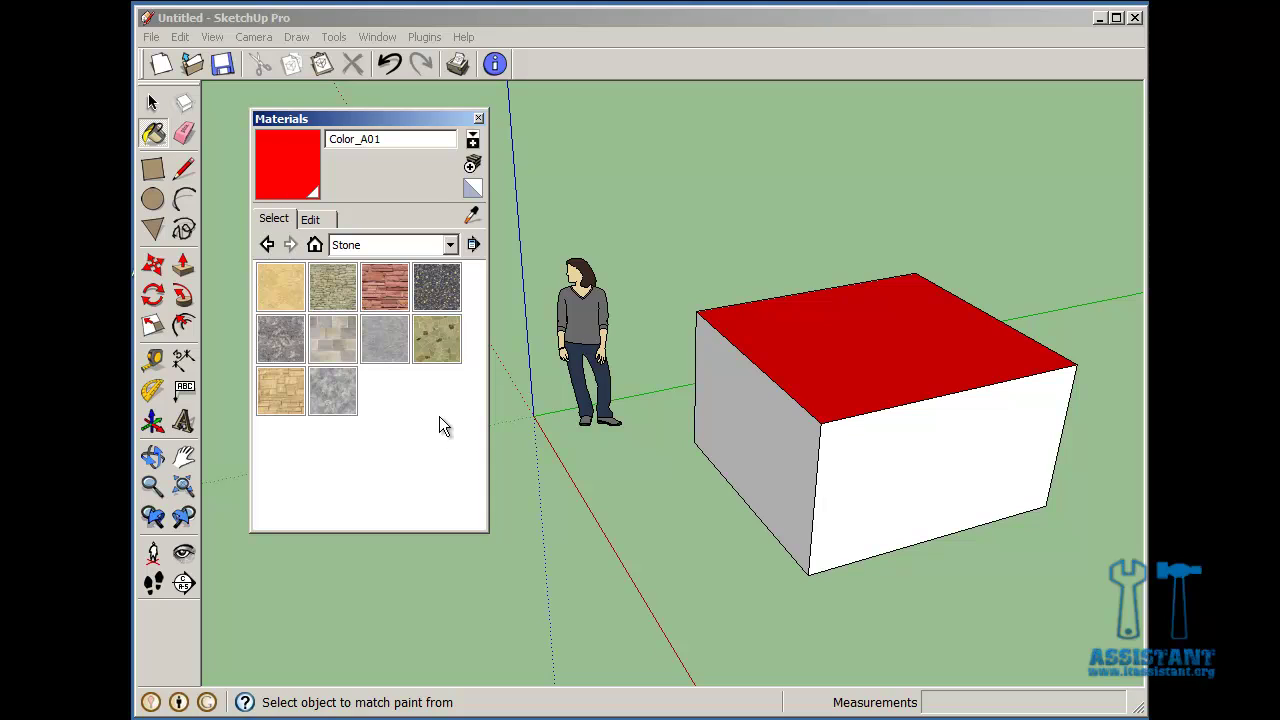
click(326, 345)
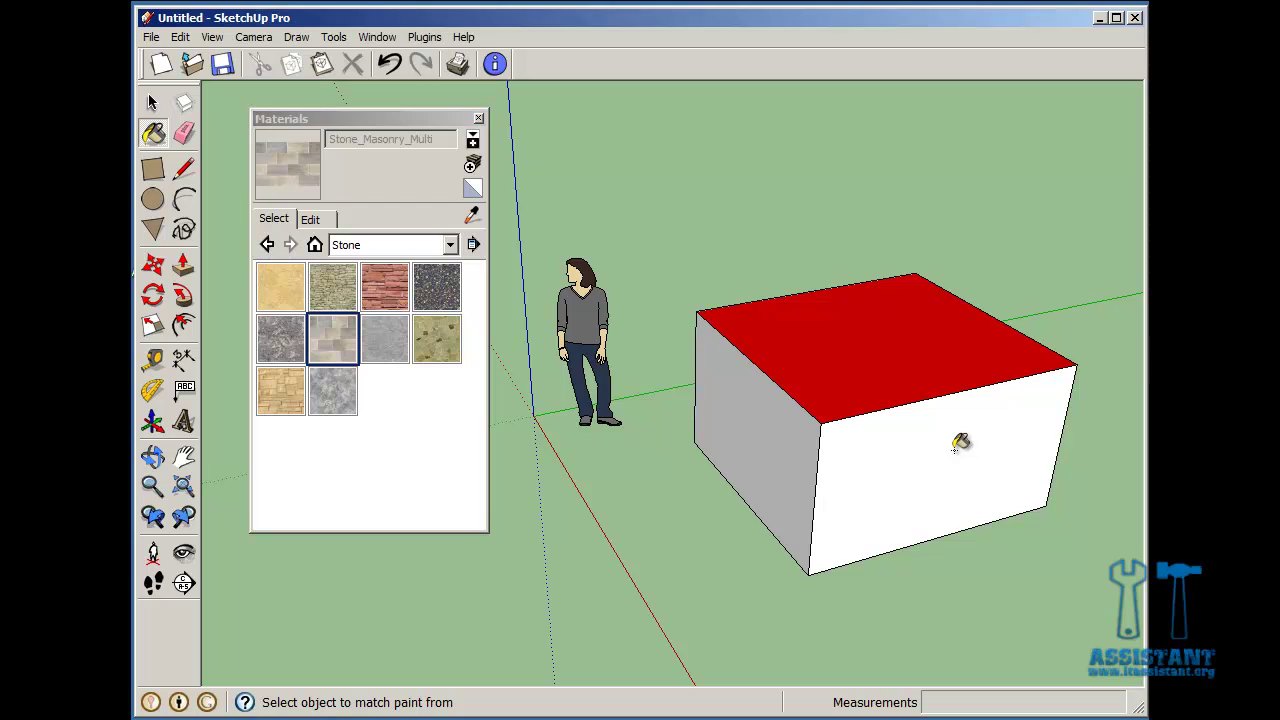
click(960, 443)
mouse_move(960, 445)
middle_down()
mouse_move(854, 394)
mouse_move(609, 357)
mouse_move(956, 392)
mouse_move(963, 357)
middle_up()
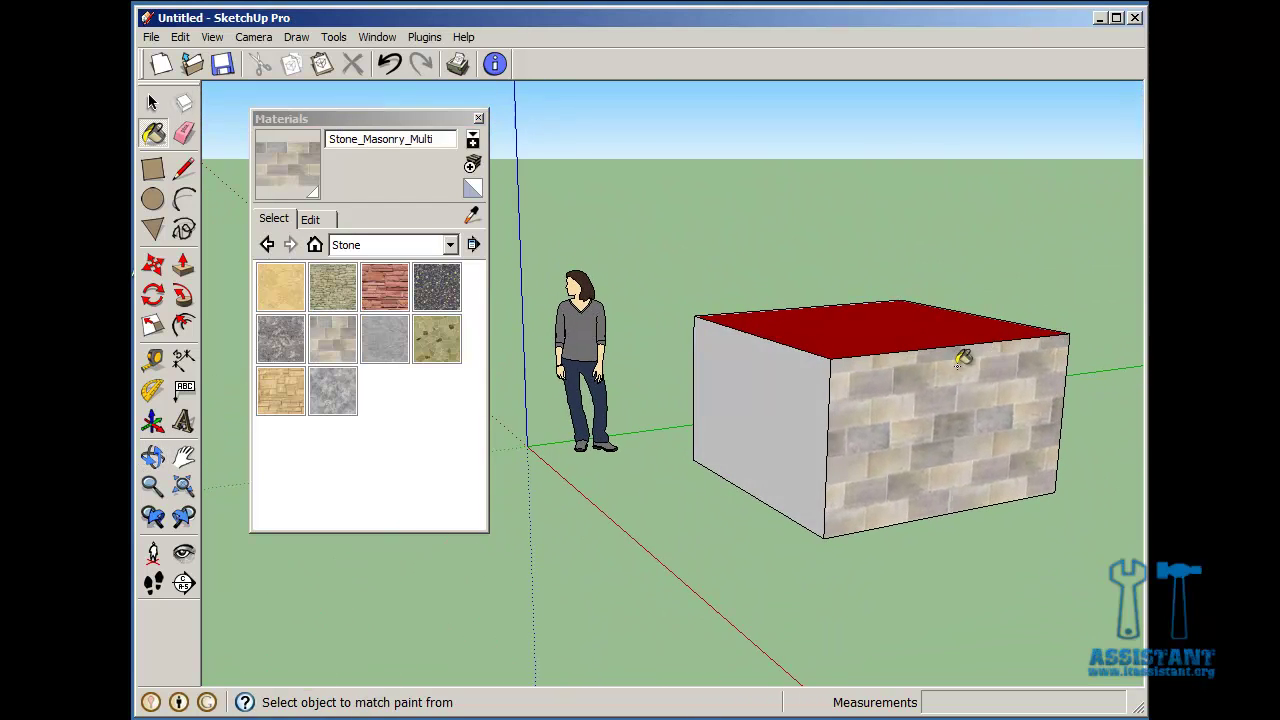
mouse_move(792, 386)
middle_down()
mouse_move(834, 420)
mouse_move(840, 450)
middle_up()
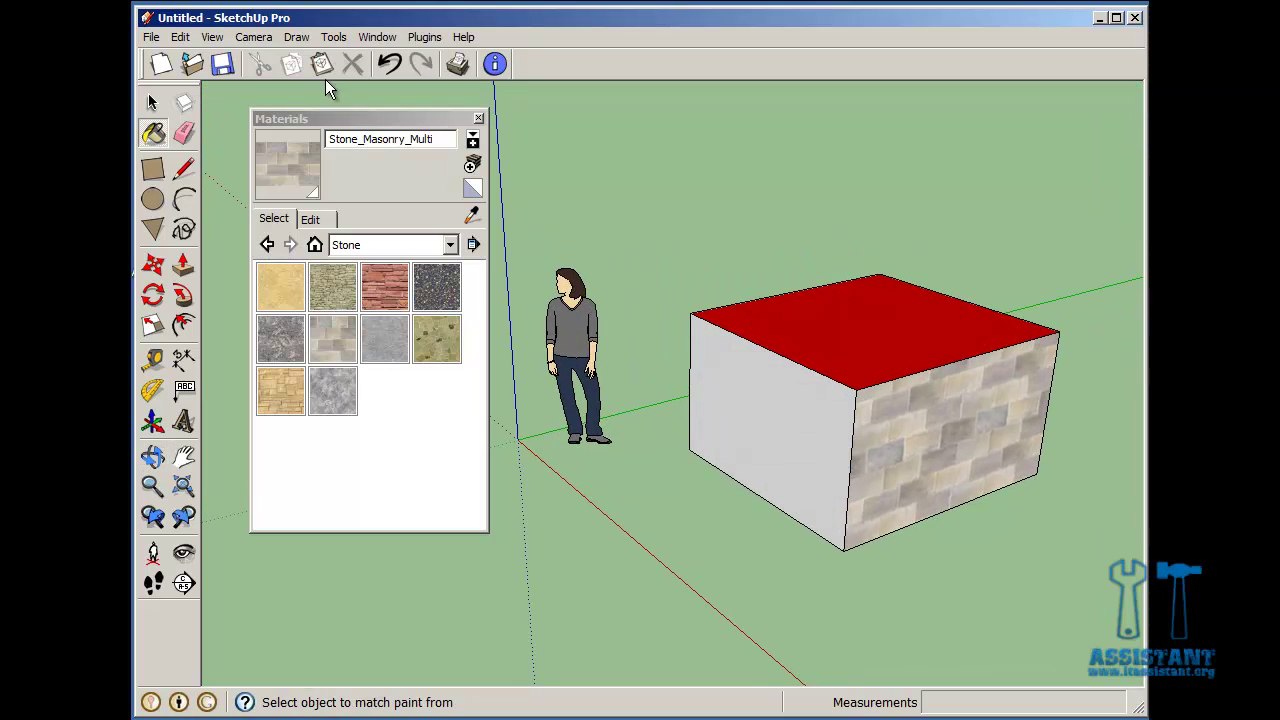
Close the Materials window and undo the paint on the box's front and top faces.
click(478, 118)
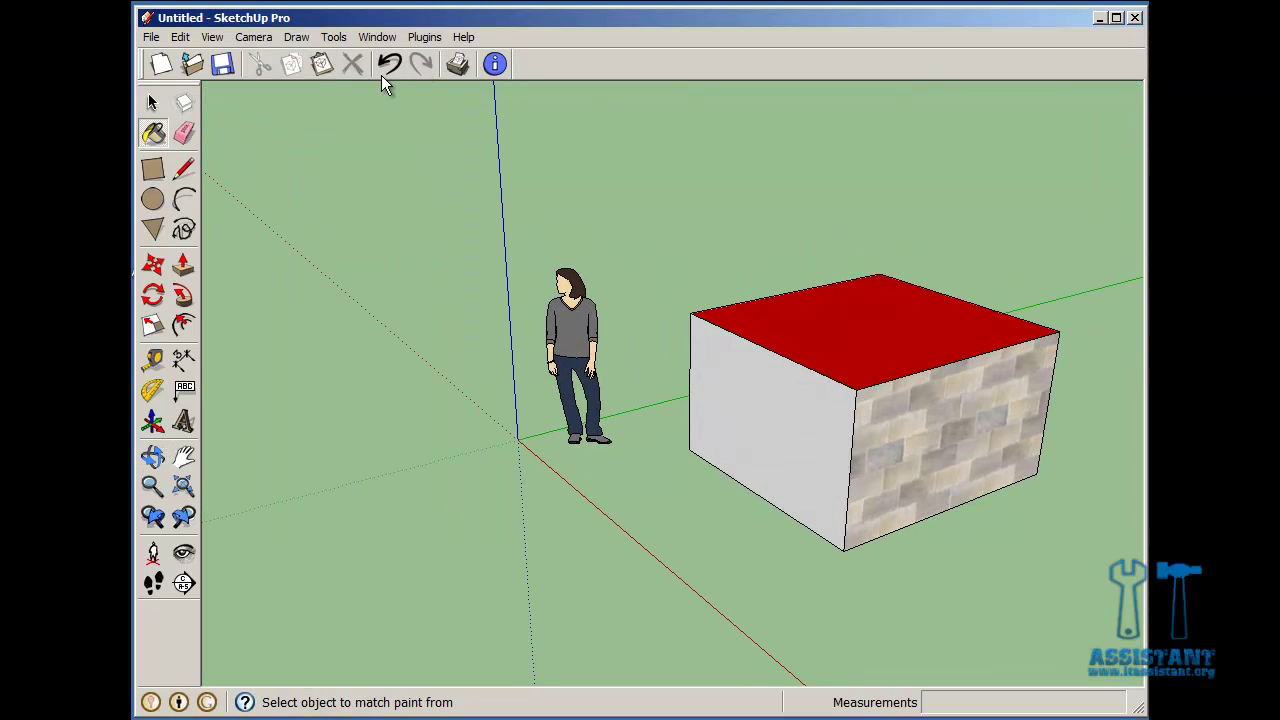
click(389, 64)
click(389, 64)
mouse_move(926, 382)
middle_down()
mouse_move(900, 414)
mouse_move(877, 398)
middle_up()
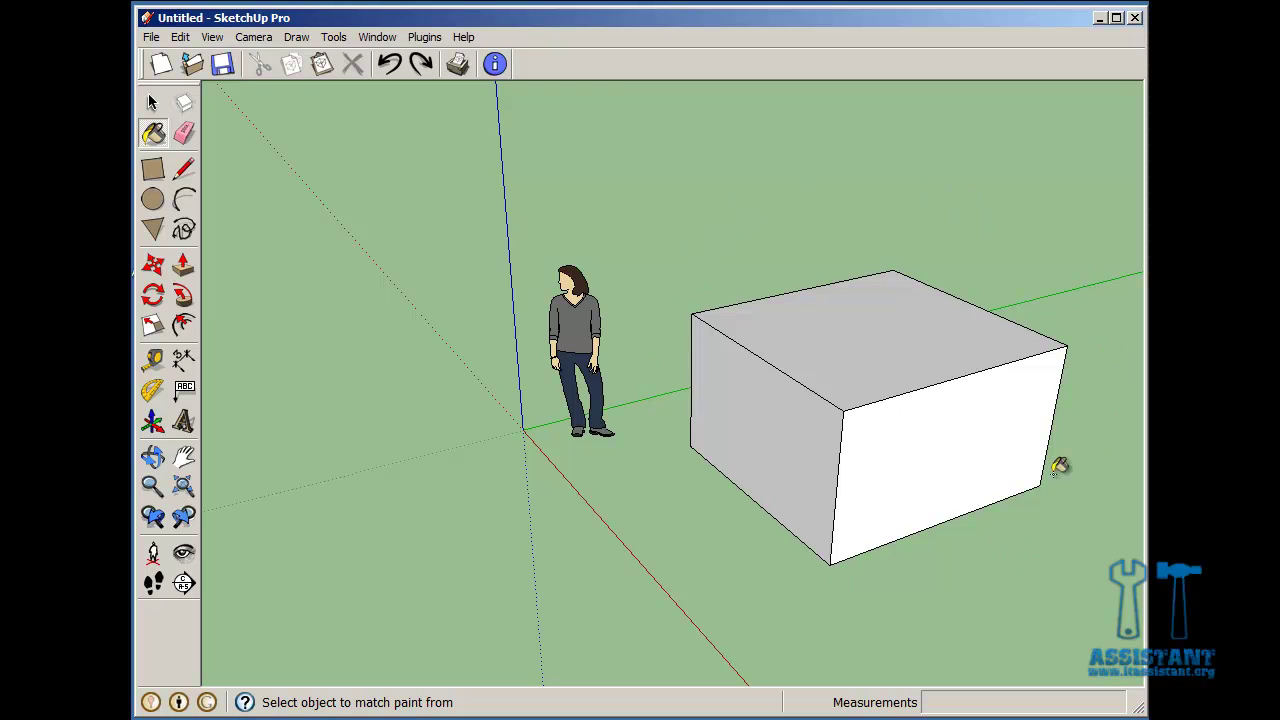
Select the box's top face, clear it, and select the entire box with a selection window.
click(151, 104)
click(151, 104)
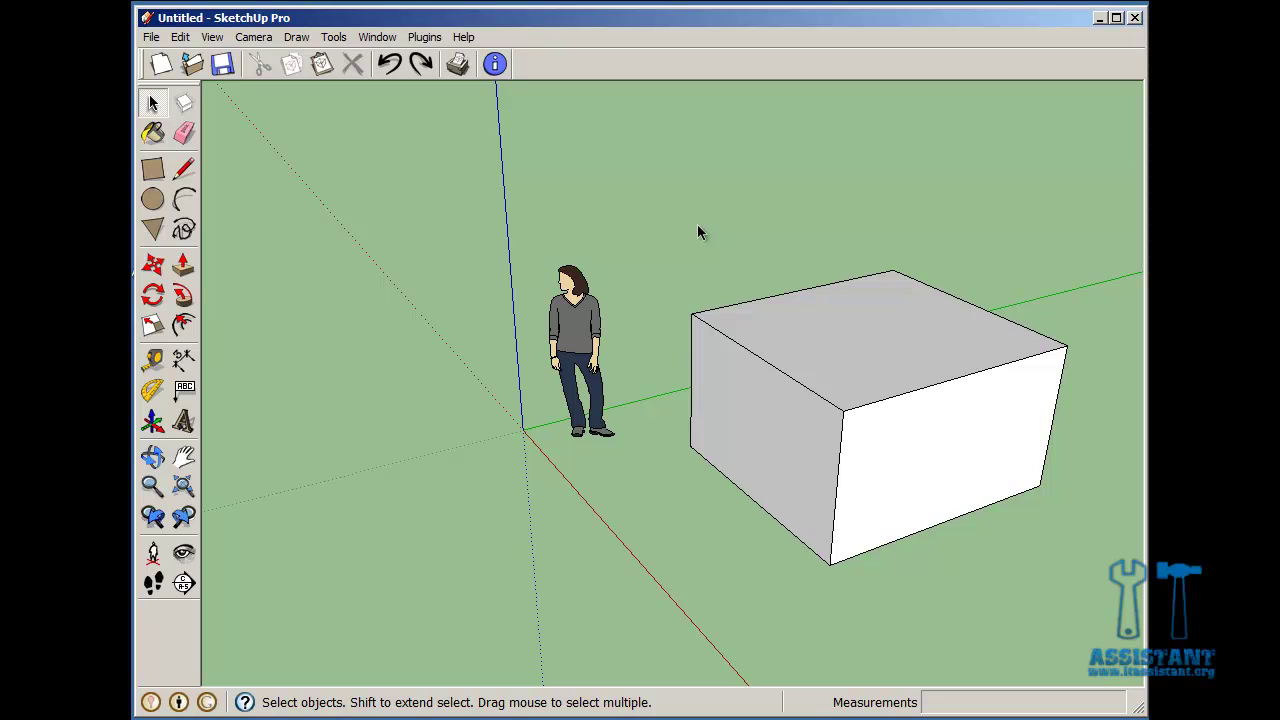
click(895, 361)
click(699, 218)
drag(564, 119, 1096, 609)
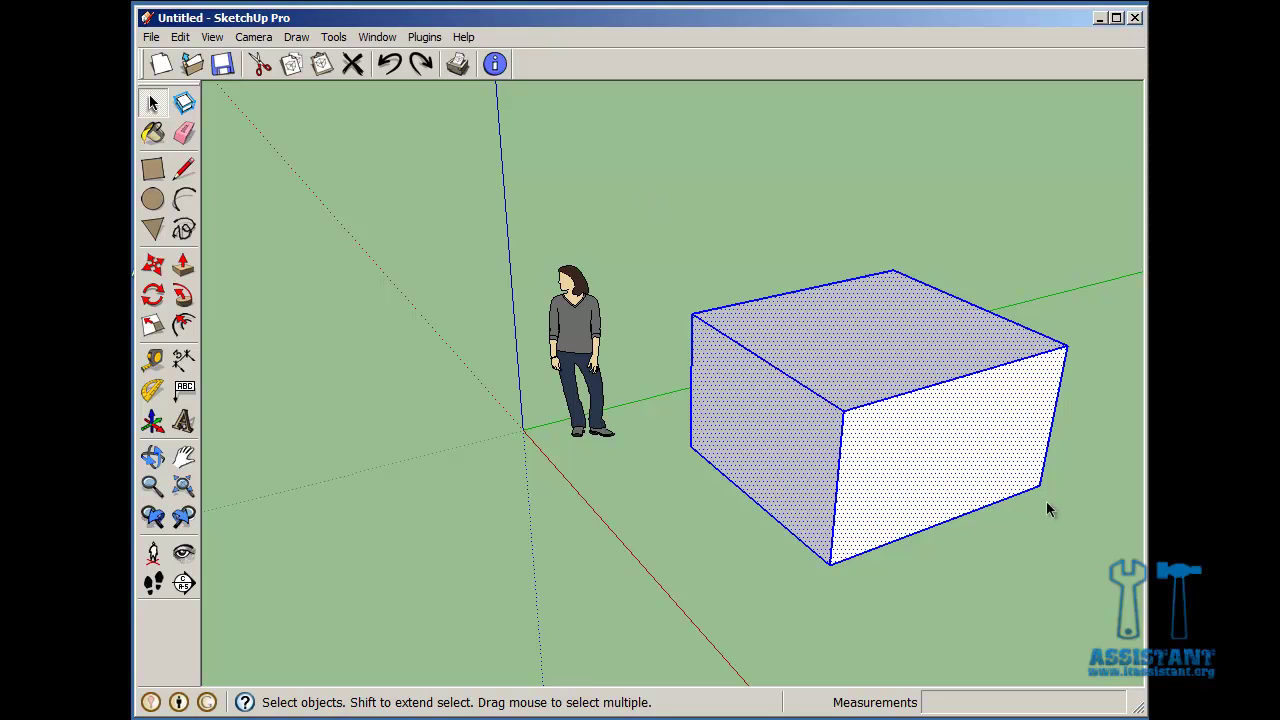
Window-select the person figure and box together, window-select only the box, and clear the selection.
middle_drag(1053, 488, 934, 471)
middle_drag(769, 514, 918, 530)
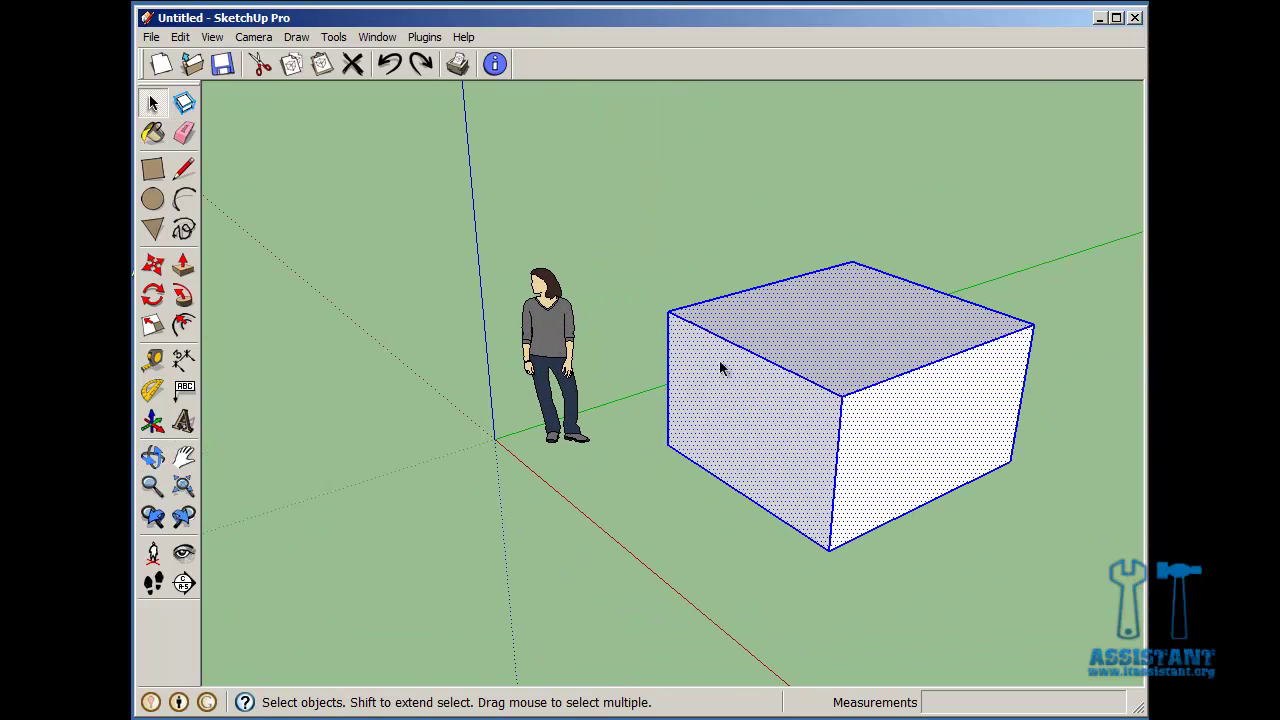
drag(508, 130, 1053, 589)
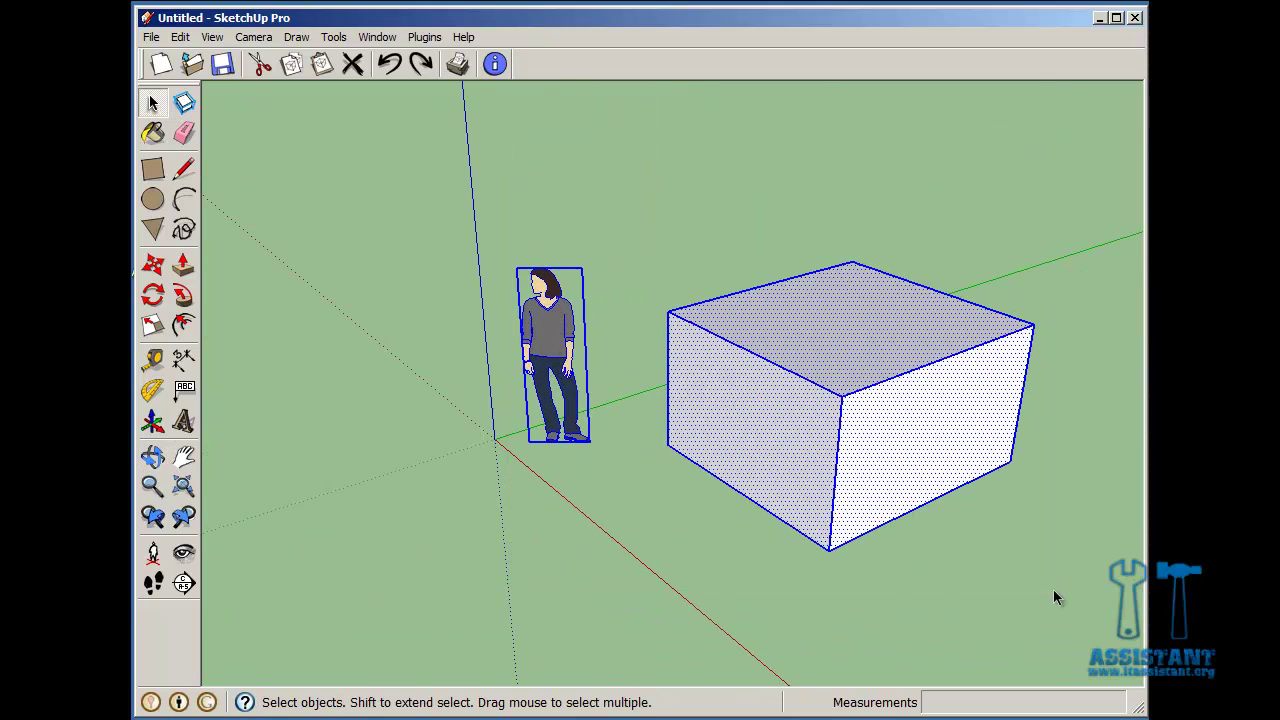
drag(646, 203, 1077, 580)
click(1028, 577)
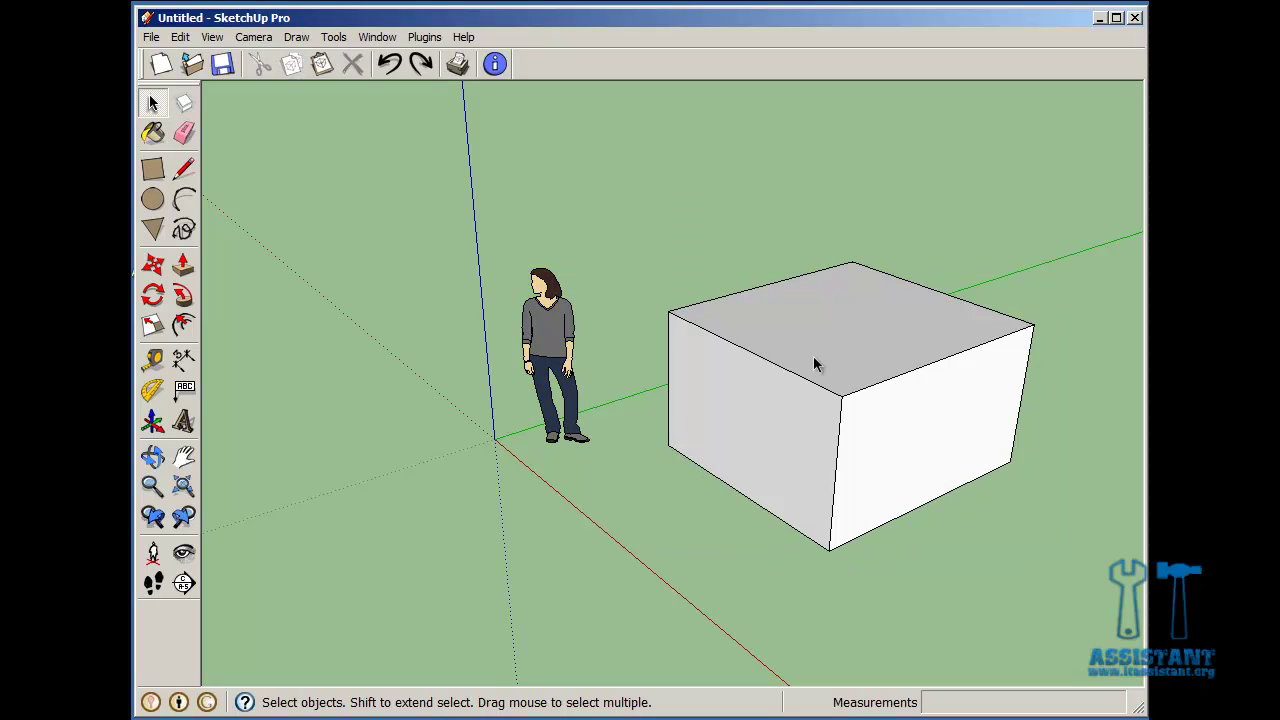
Select one upper edge of the box, its top face with bounding edges, and finally the entire connected box.
click(786, 370)
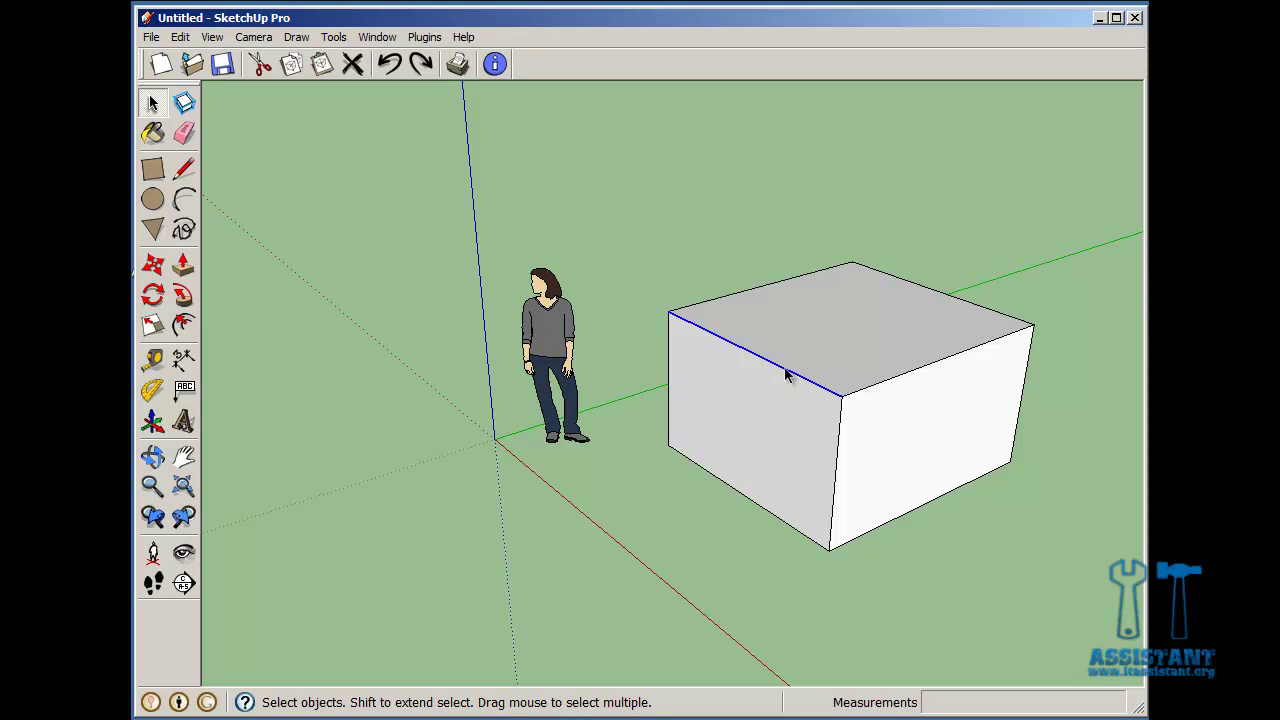
click(797, 346)
double_click(830, 344)
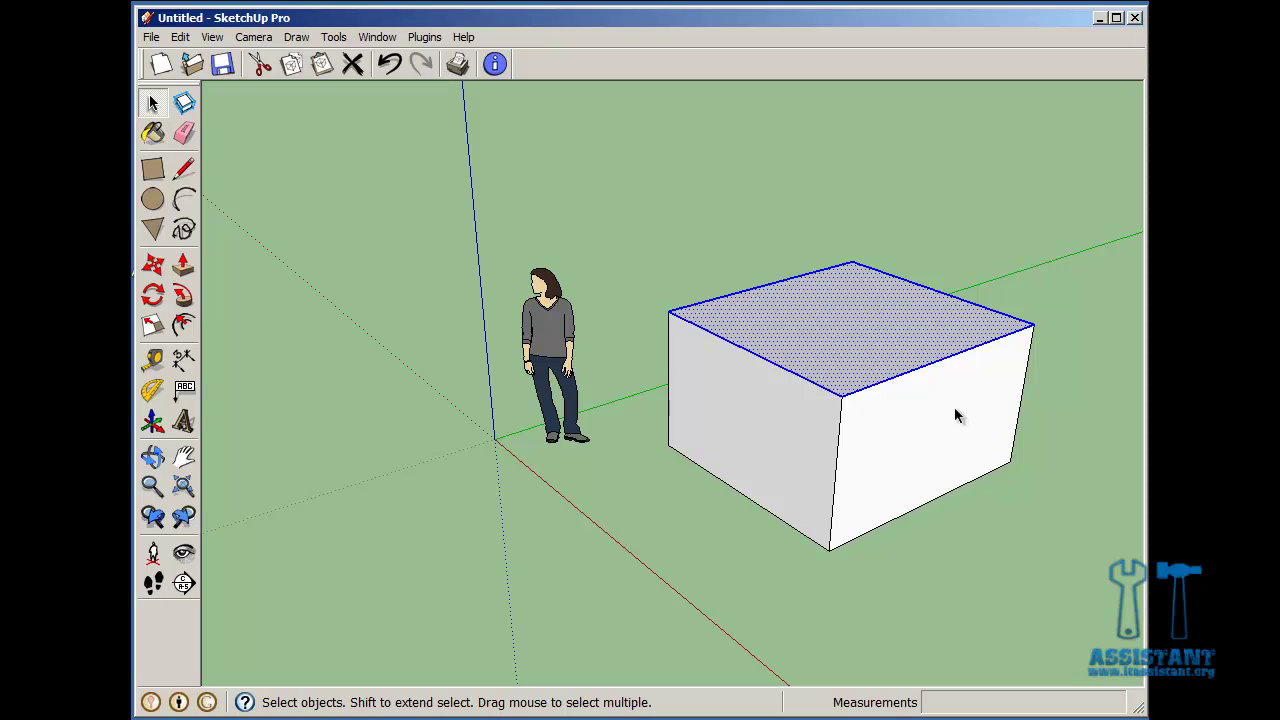
triple_click(841, 356)
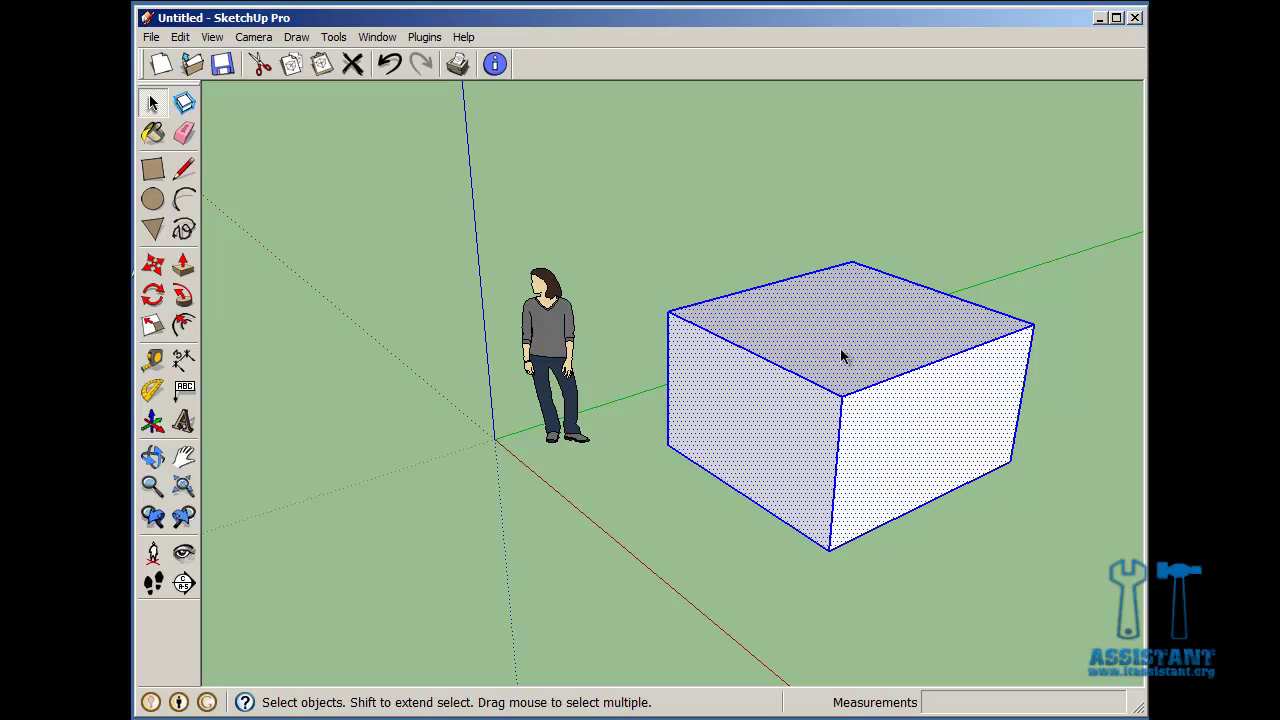
middle_drag(905, 531, 828, 438)
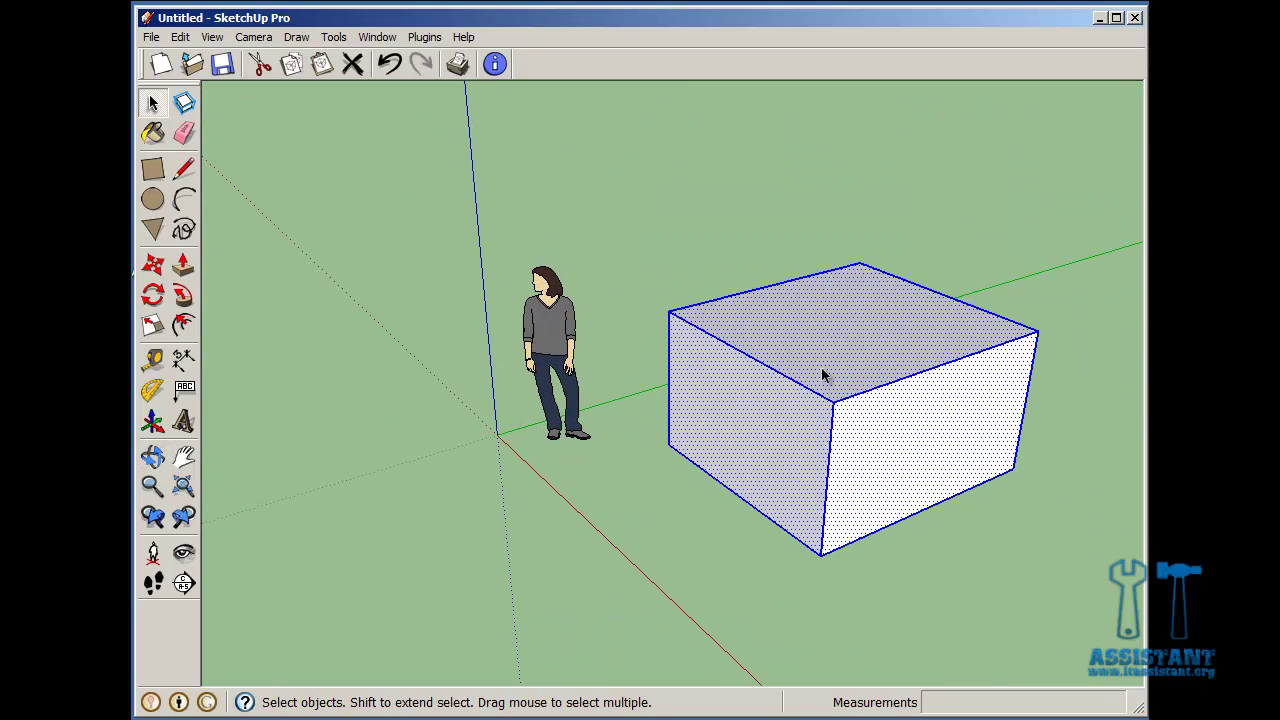
Make the selected box a component with a person's first name as its name, select it as one object, and clear the selection.
click(184, 104)
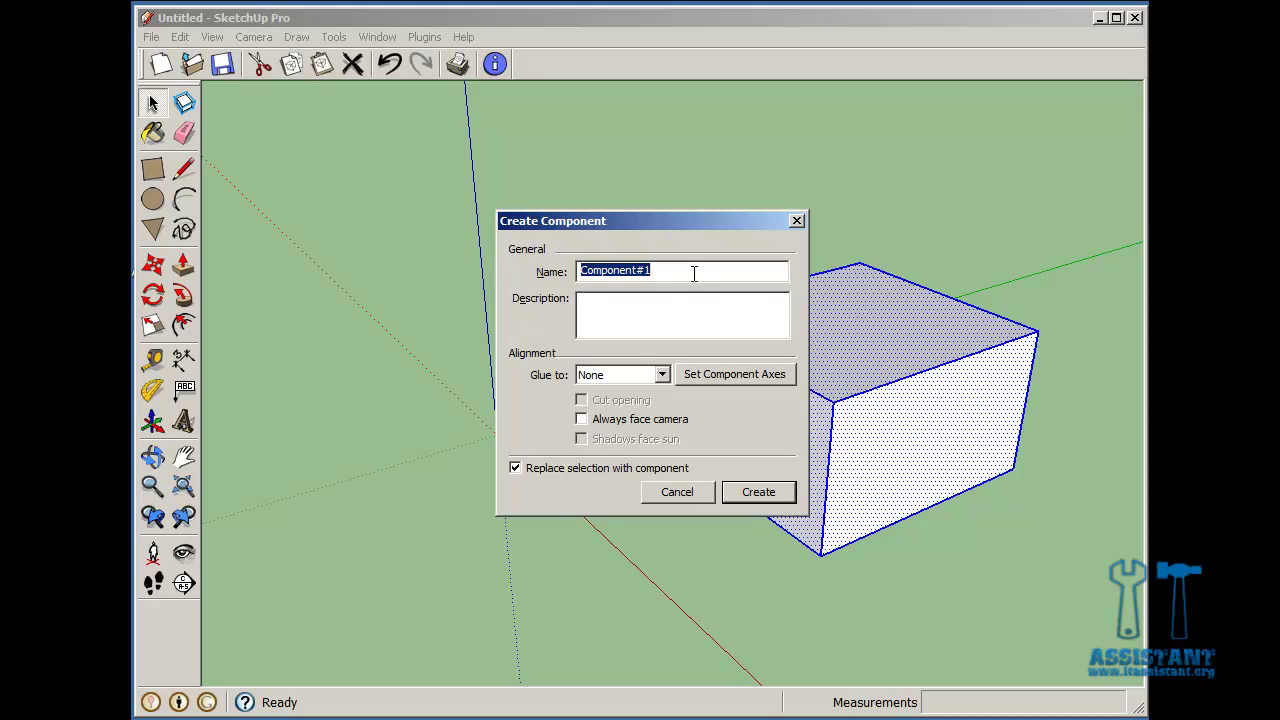
text(Andrei)
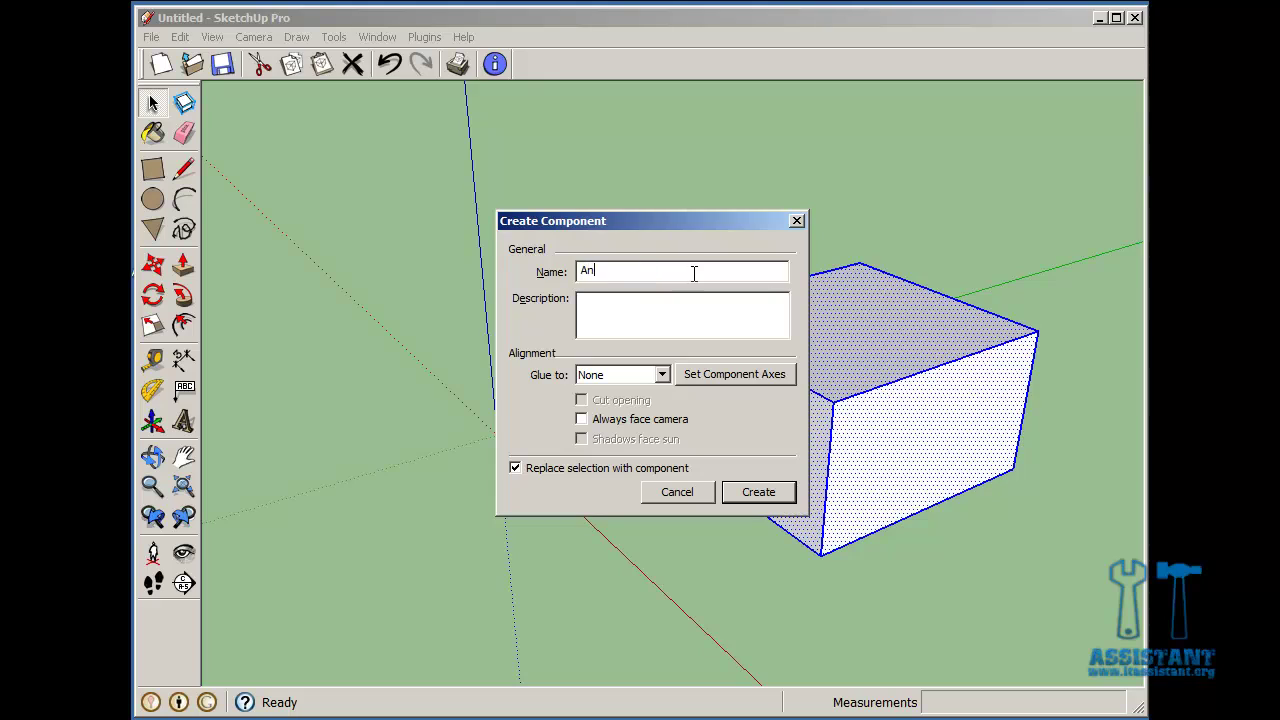
click(658, 318)
click(758, 492)
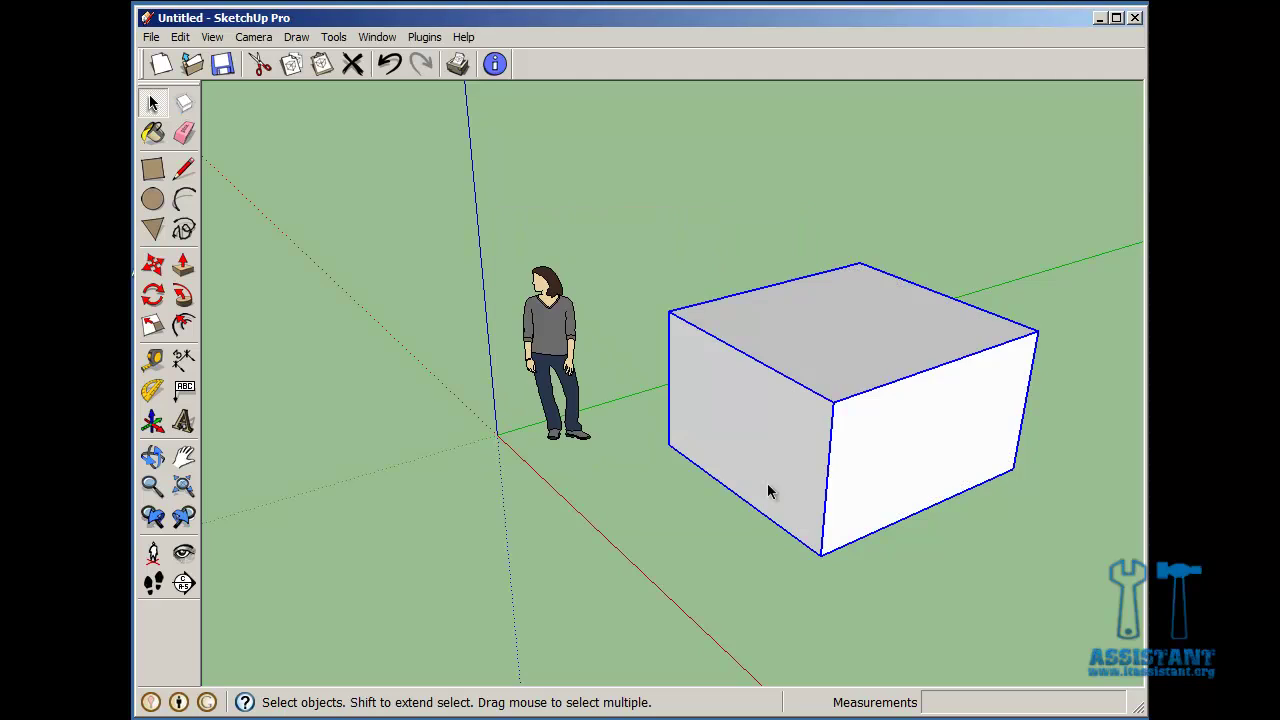
click(940, 571)
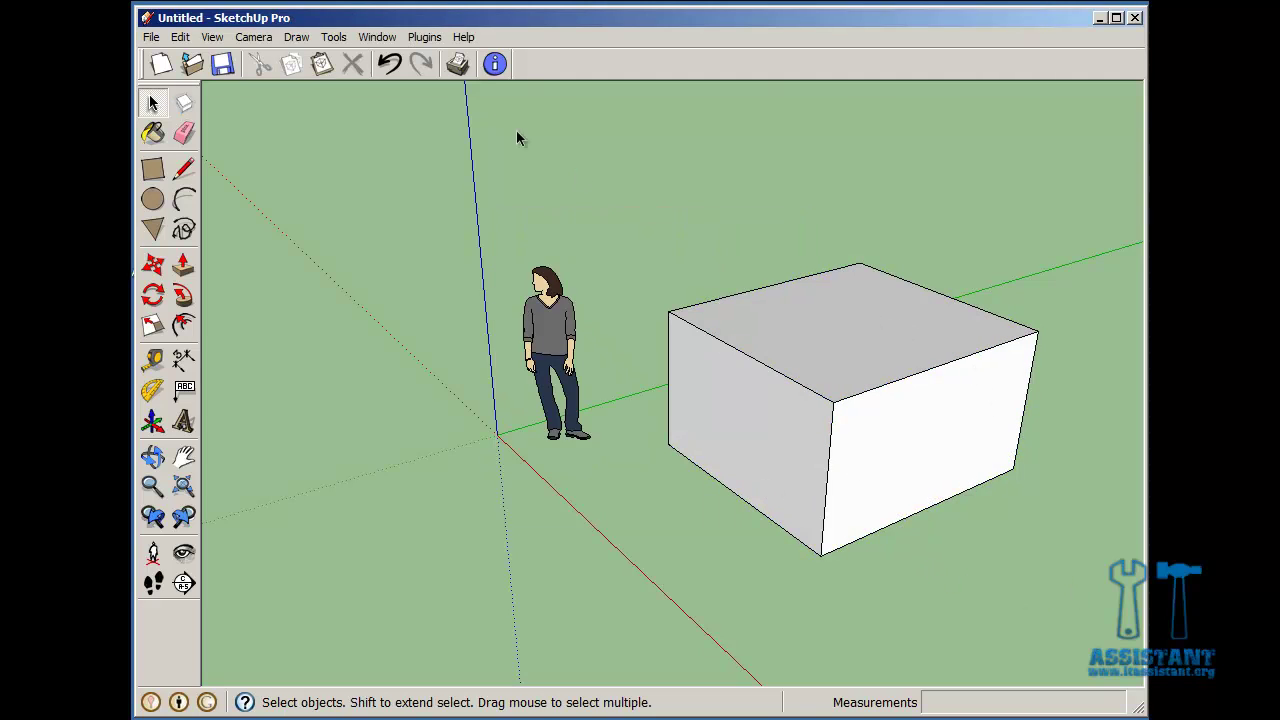
click(895, 354)
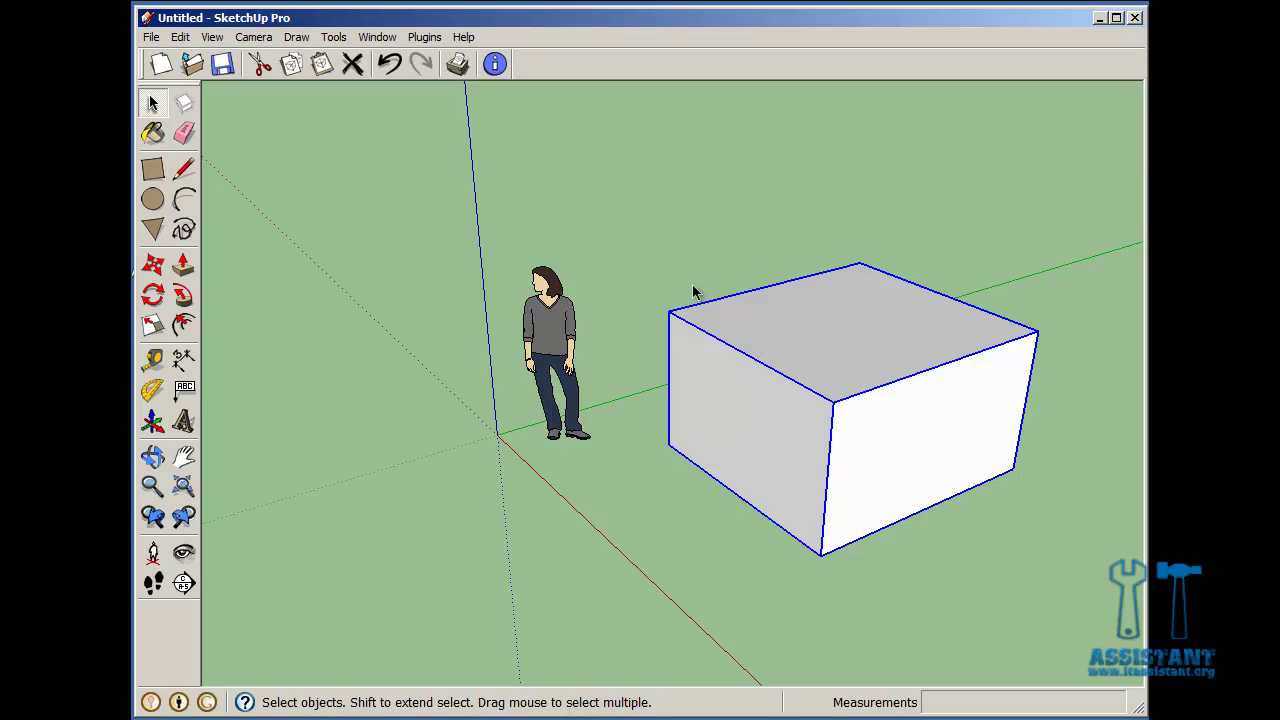
click(1058, 351)
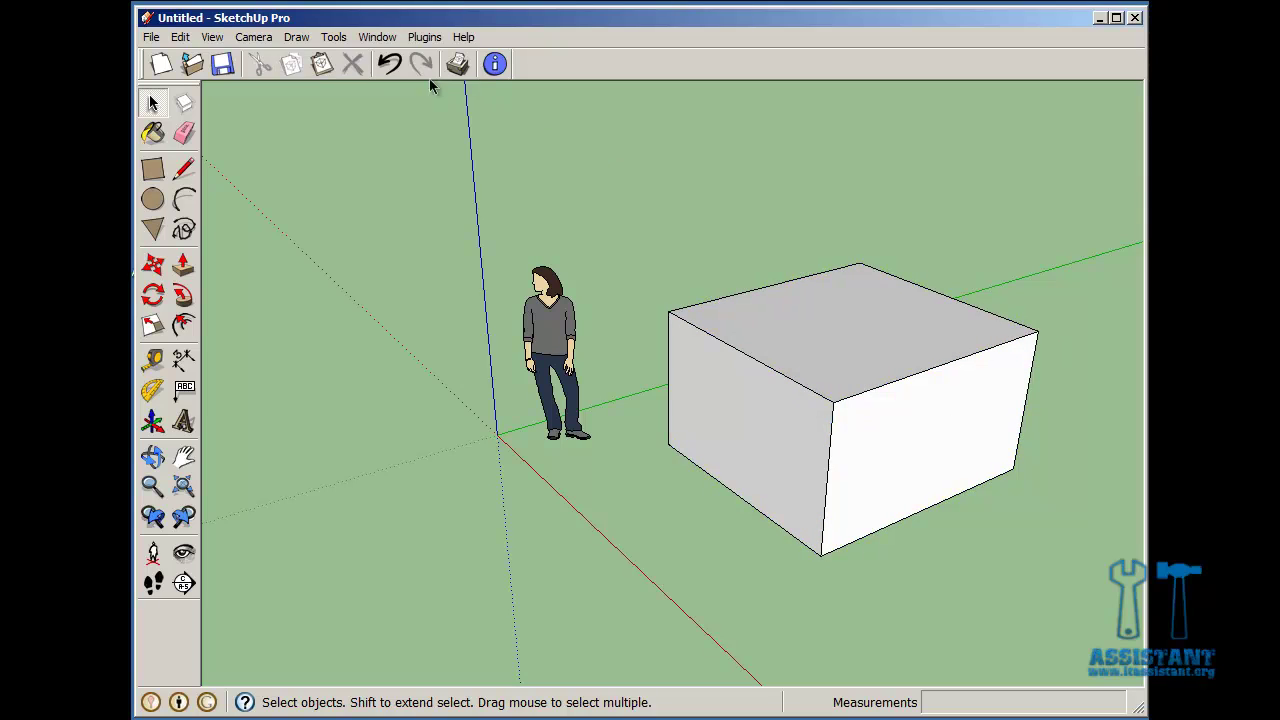
Undo the component creation, select the box's top and front faces individually, and clear the selection.
click(389, 63)
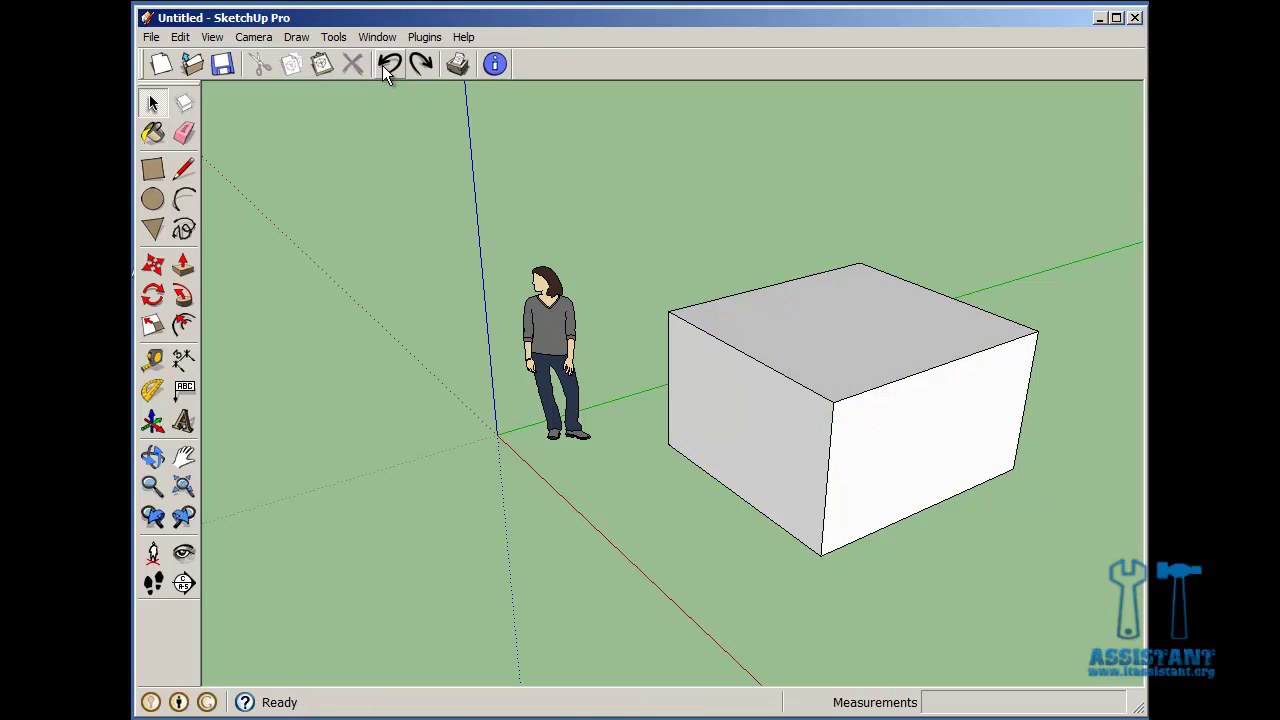
click(884, 347)
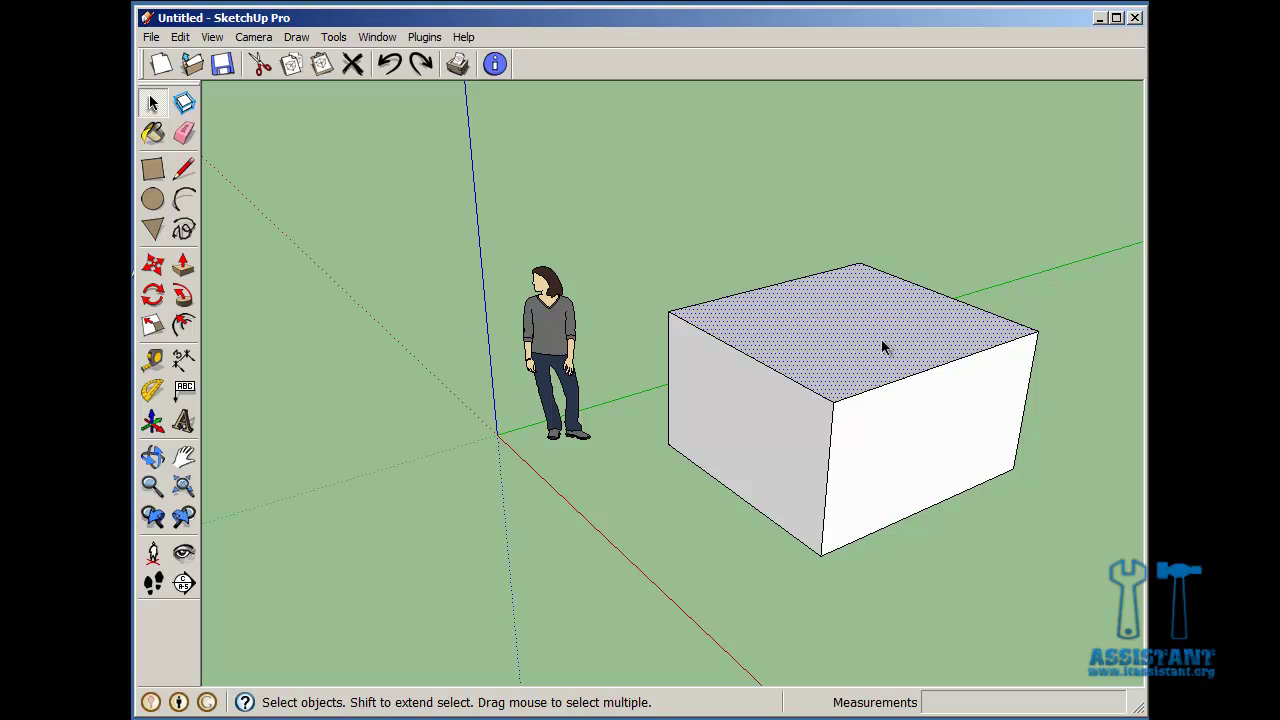
middle_drag(840, 358, 812, 330)
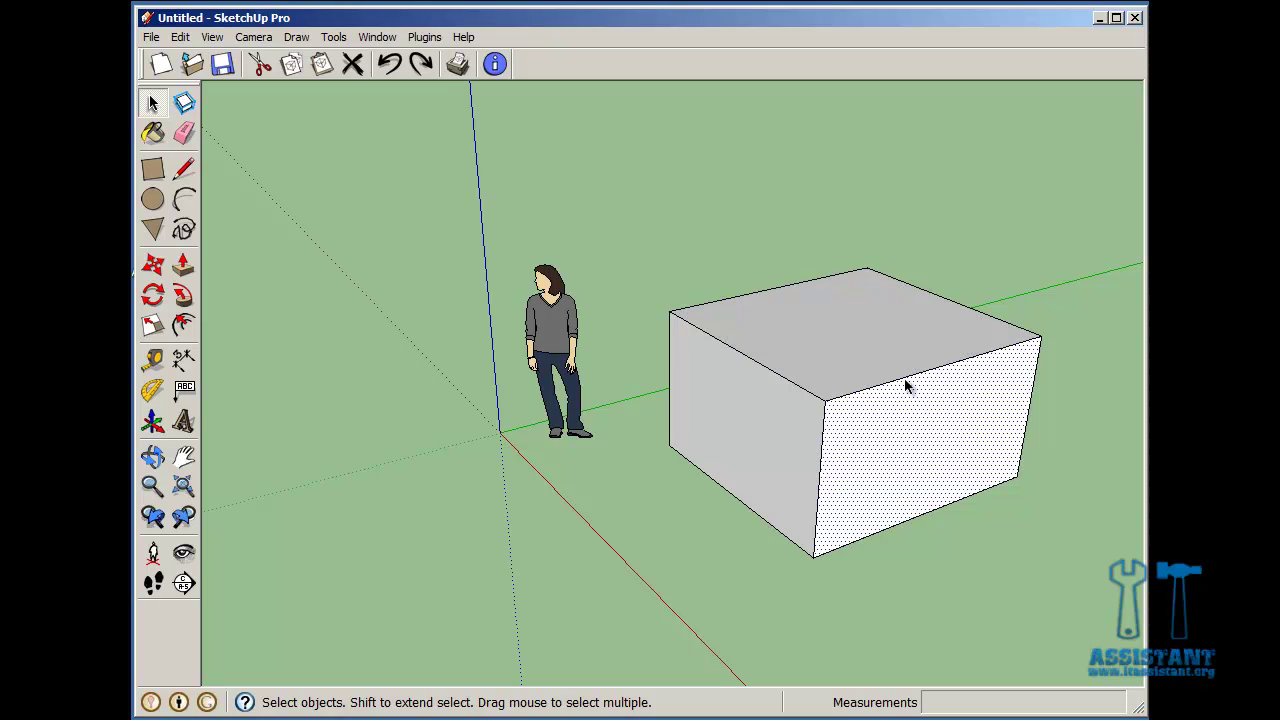
key(ctrl+y)
click(711, 238)
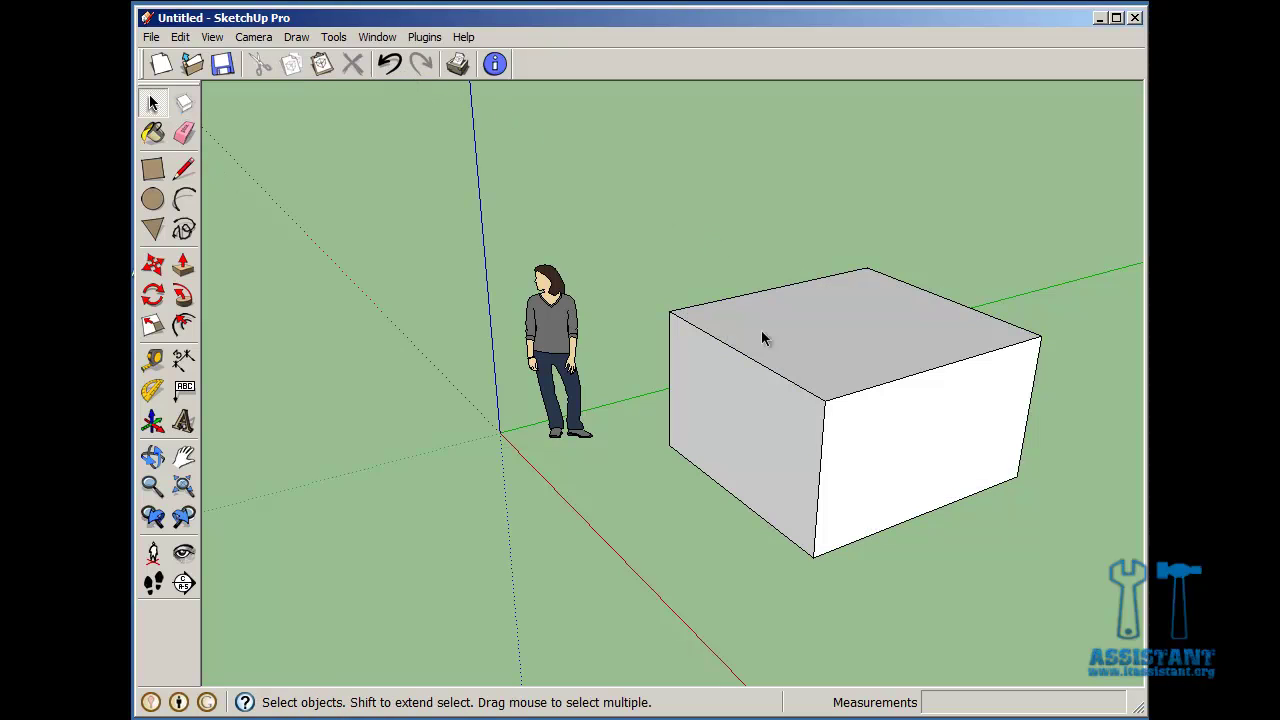
Select the entire box with its connected geometry, convert it into a component, and clear the selection.
triple_click(843, 360)
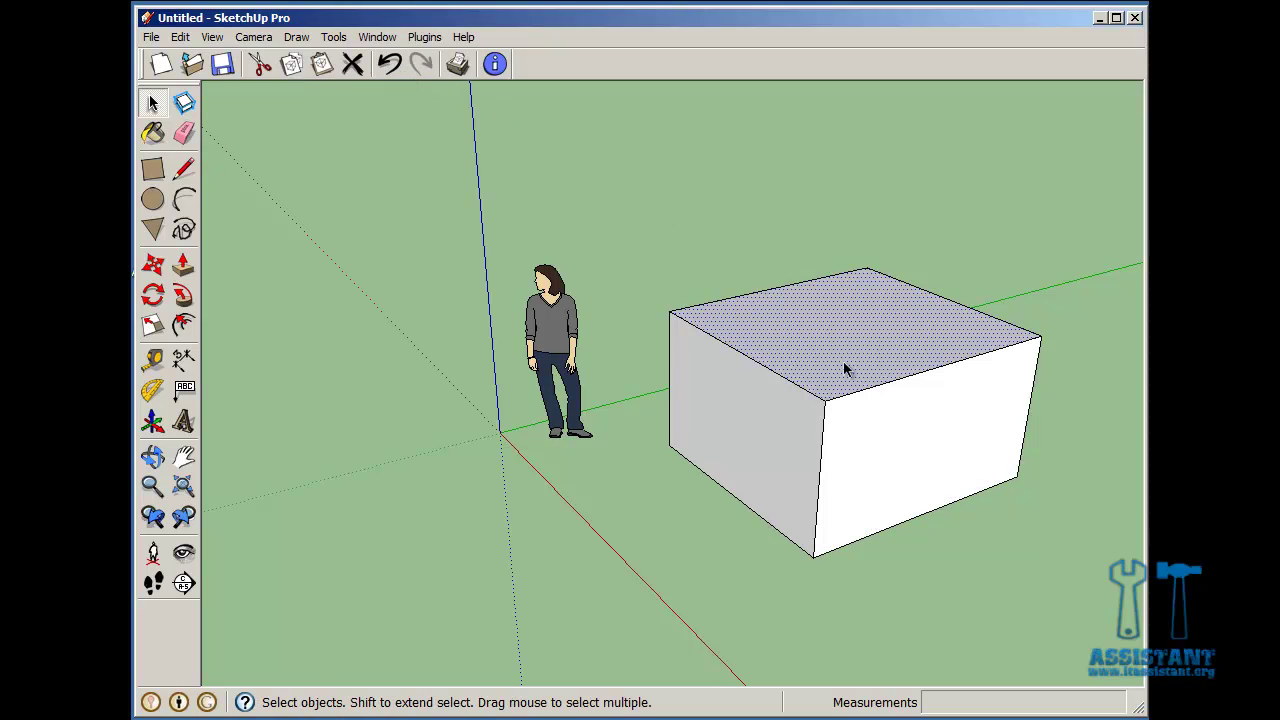
click(184, 103)
click(766, 491)
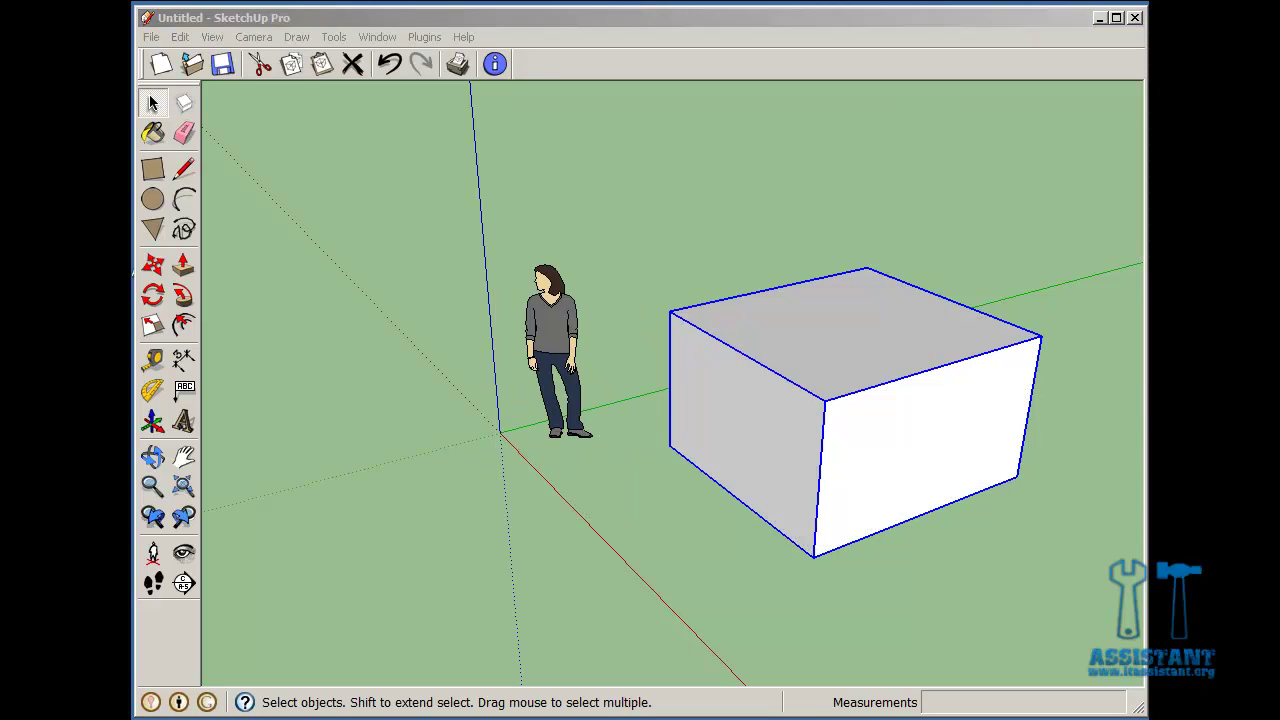
click(1132, 374)
click(885, 399)
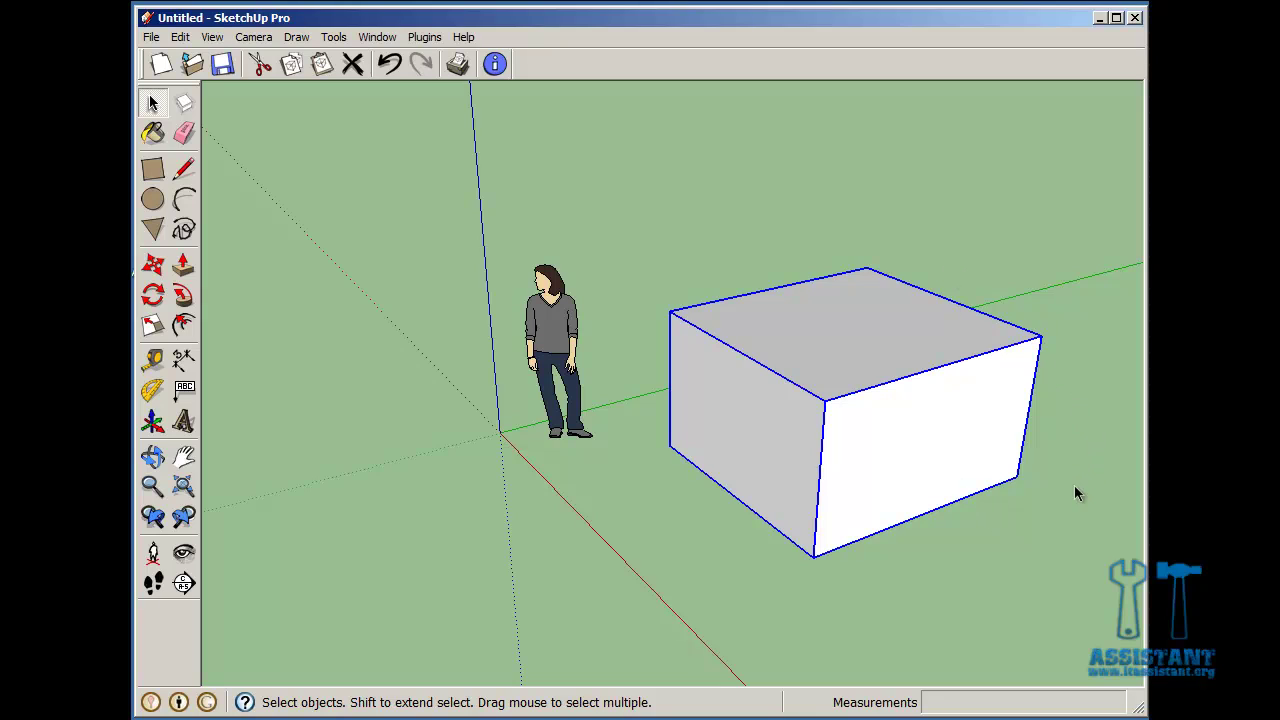
click(897, 582)
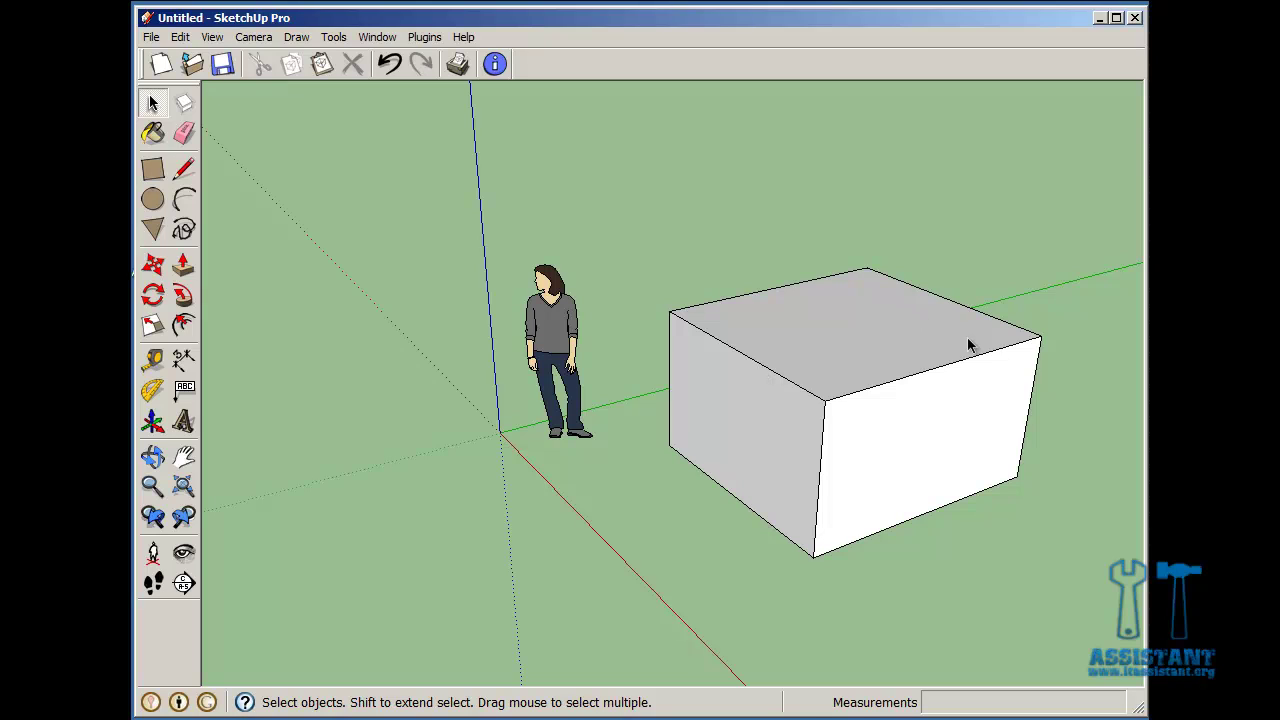
Open the box component for editing and select its front face.
triple_click(853, 380)
double_click(852, 374)
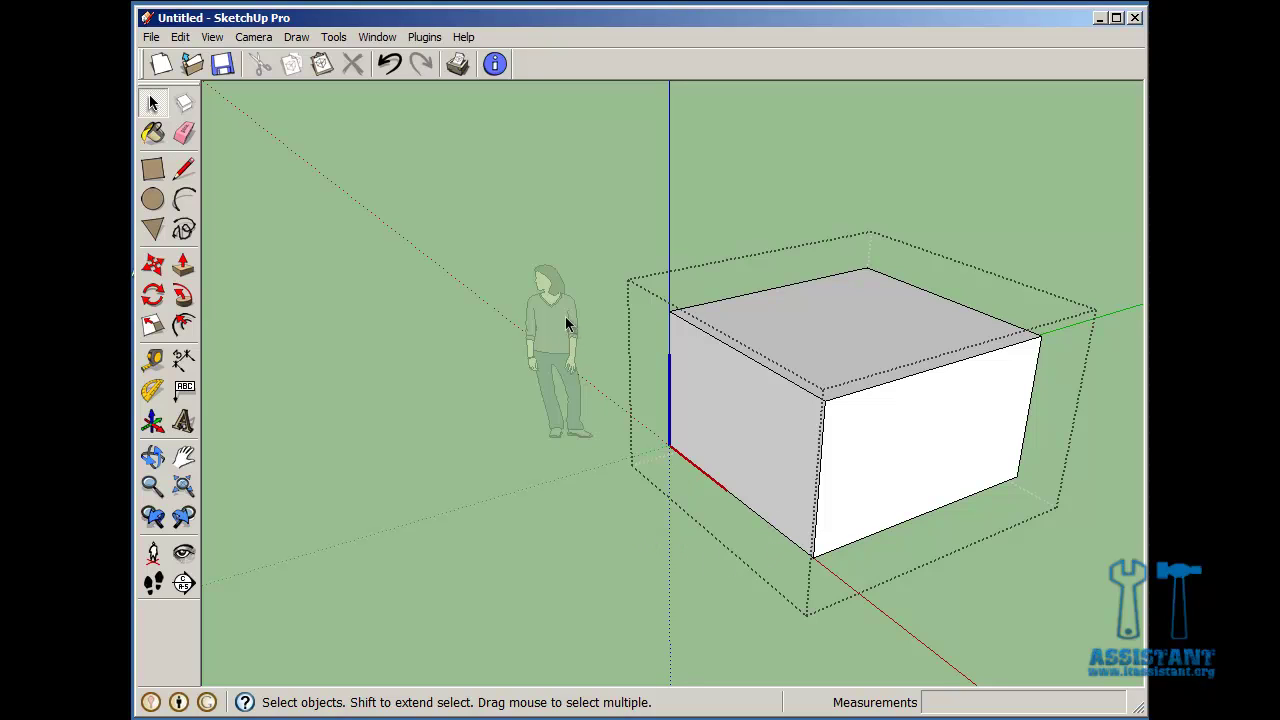
click(902, 440)
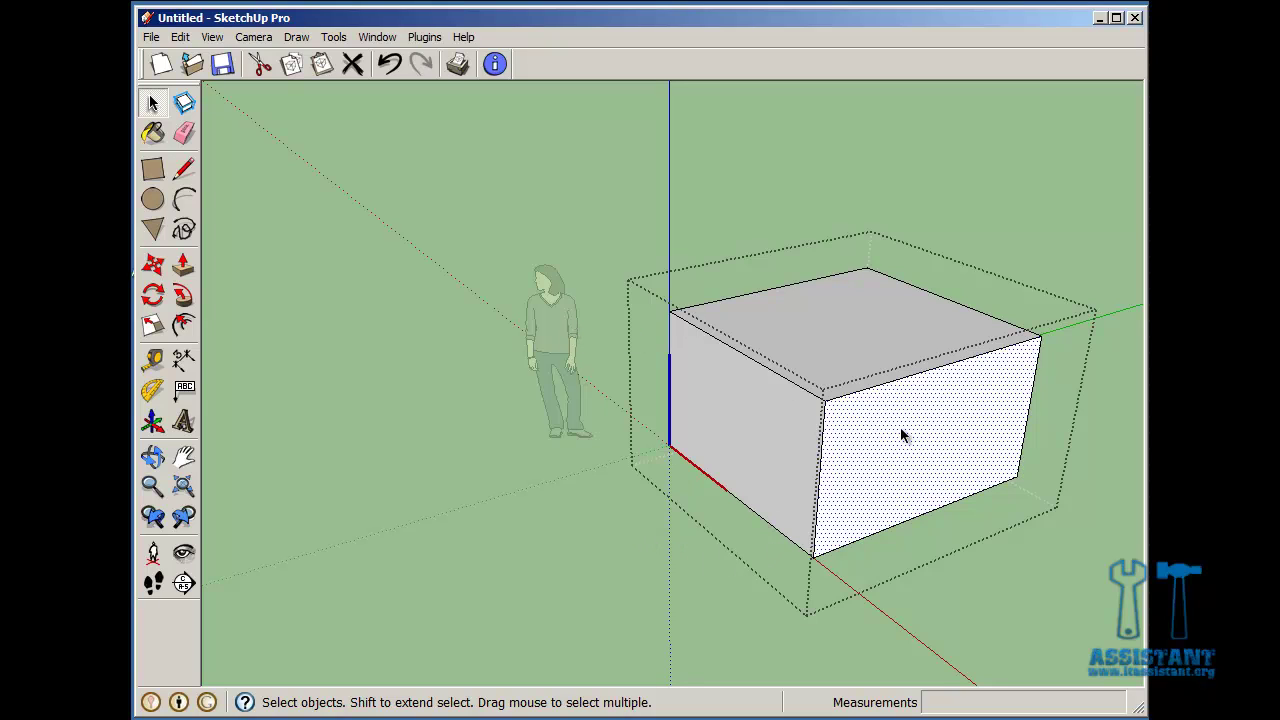
Delete the top face inside the box component and leave component editing.
click(799, 347)
key(o)
drag(1080, 477, 660, 448)
middle_drag(660, 448, 713, 390)
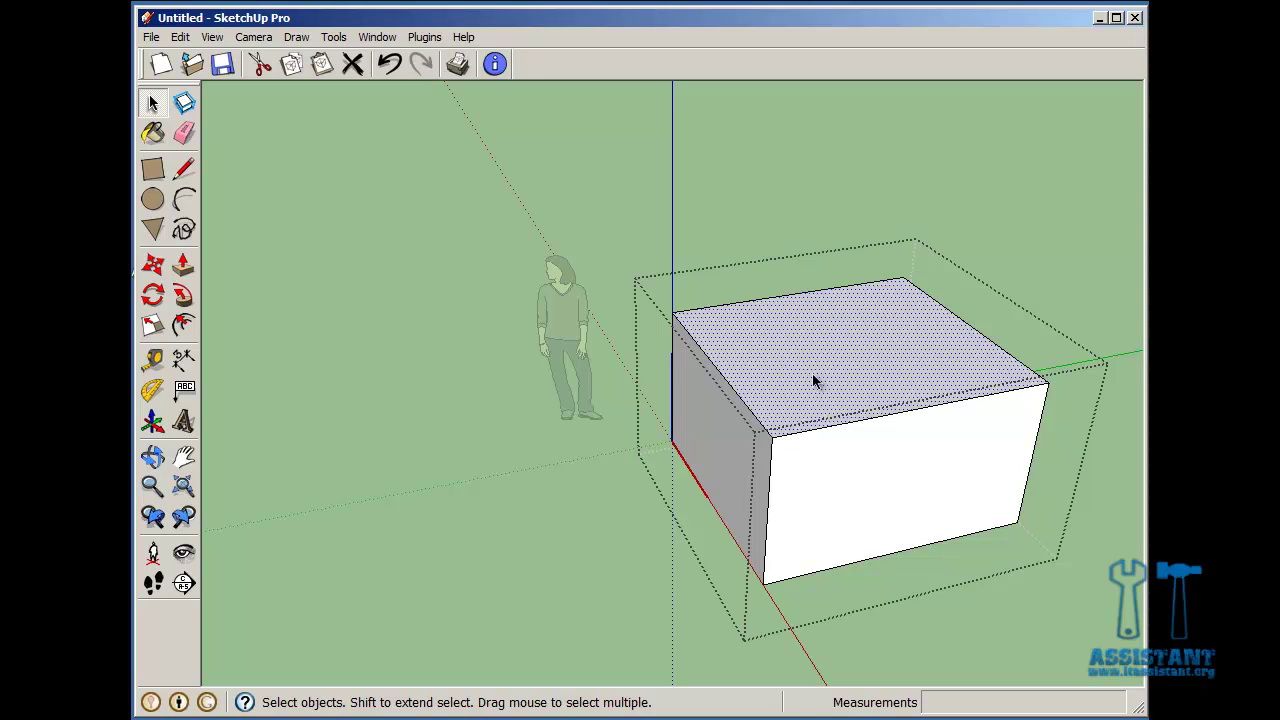
key(Delete)
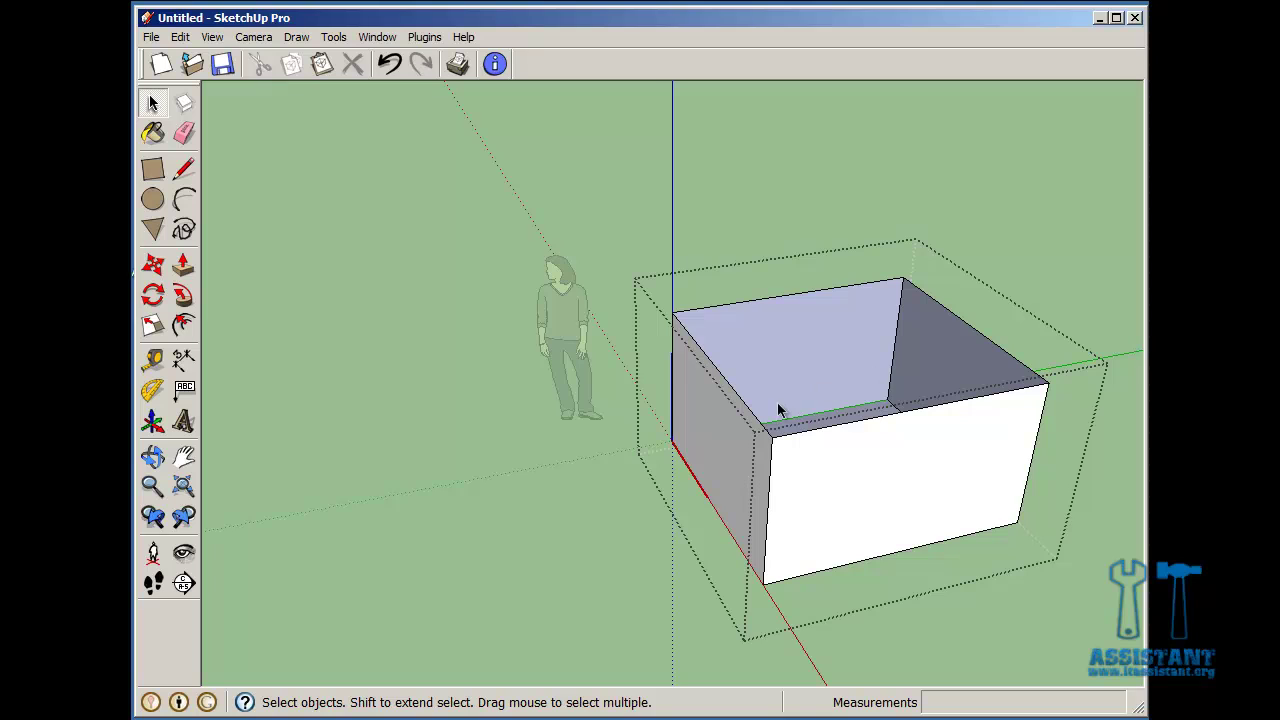
middle_drag(777, 402, 1092, 293)
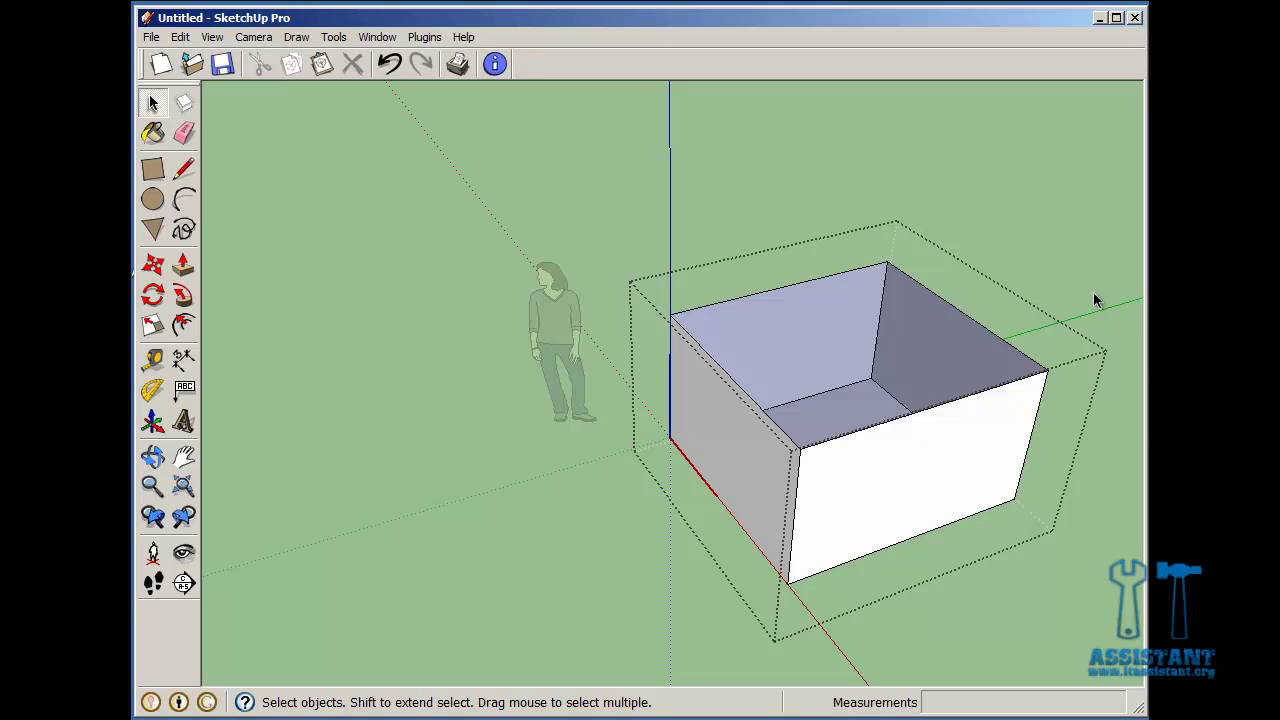
click(1110, 507)
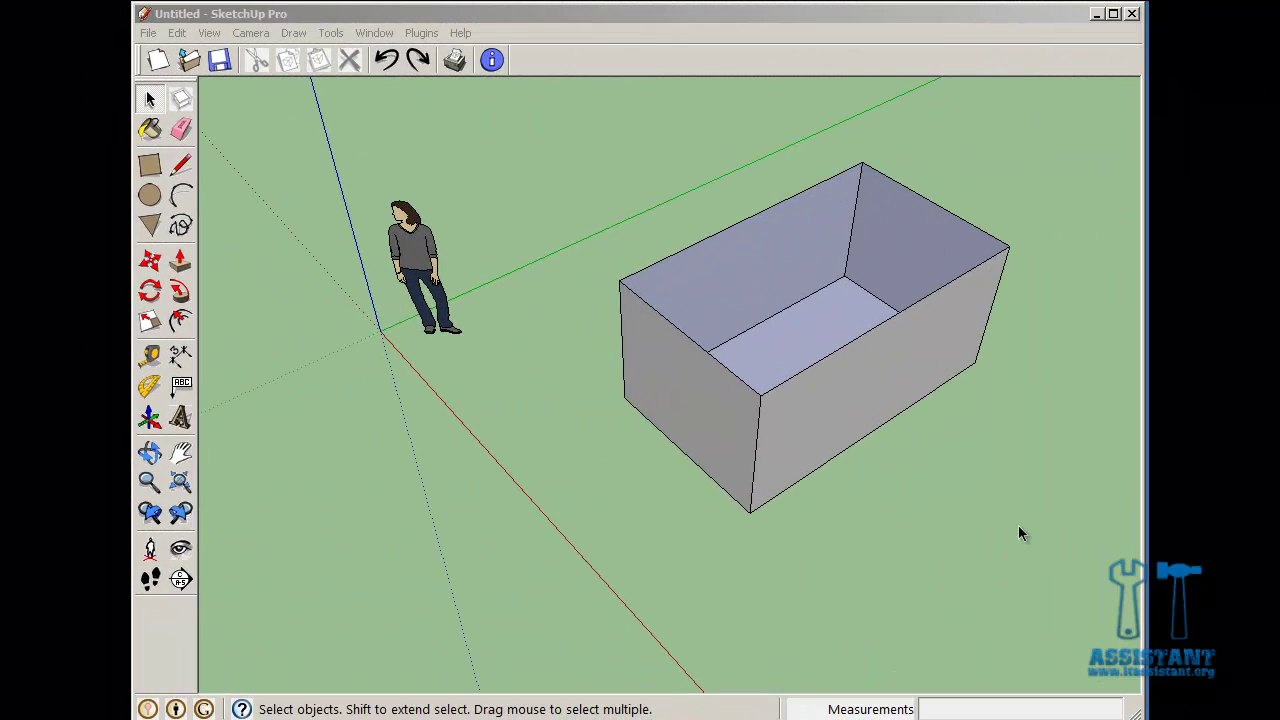
Draw a flat rectangle on the ground in front of the open box.
click(184, 137)
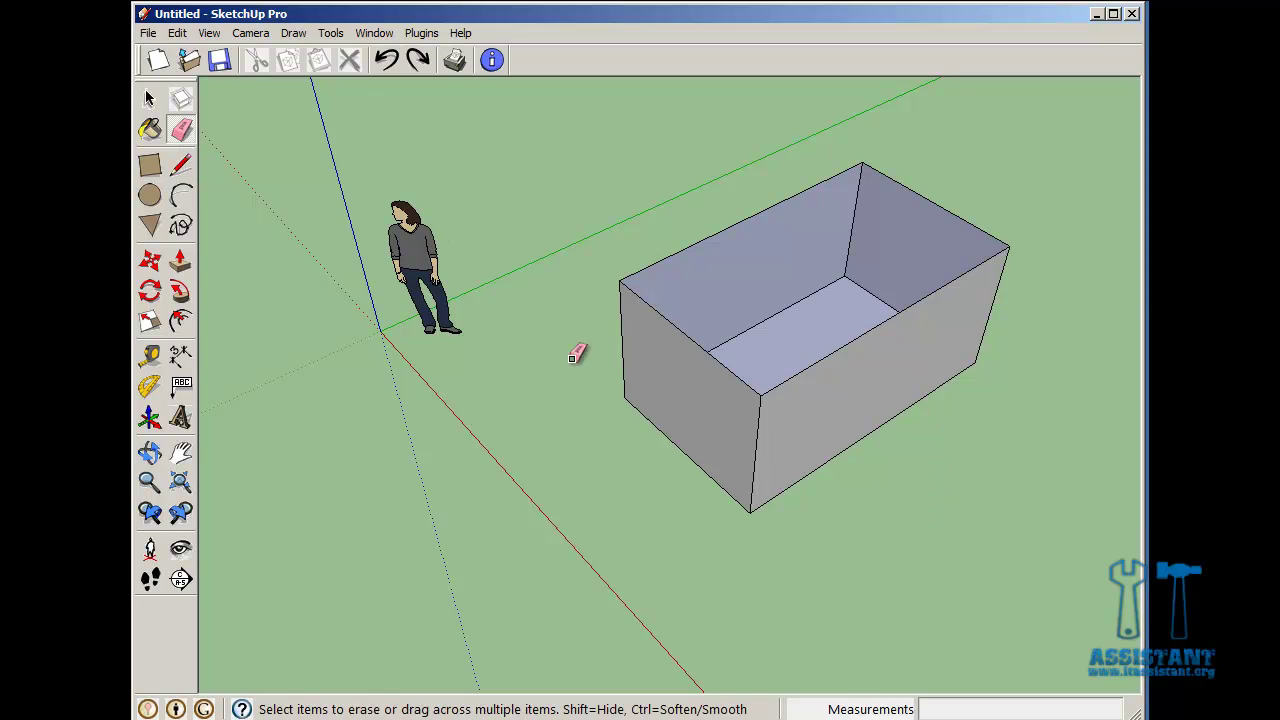
click(151, 168)
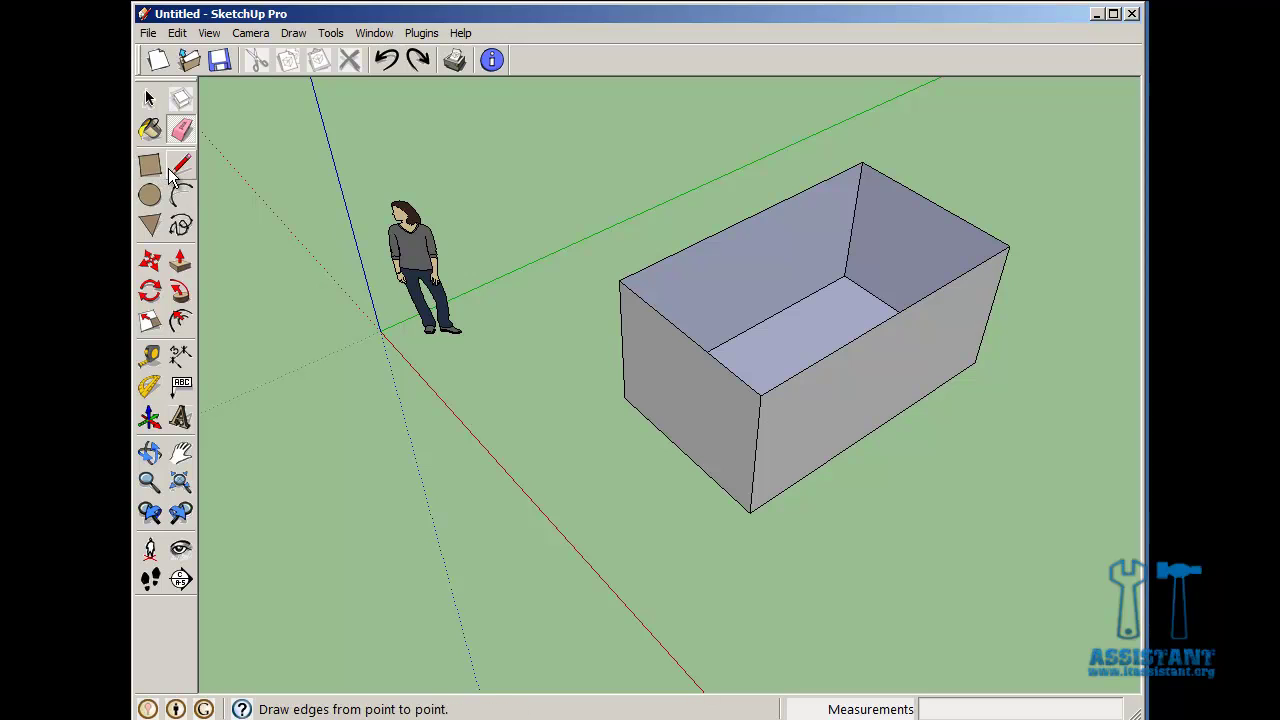
click(819, 580)
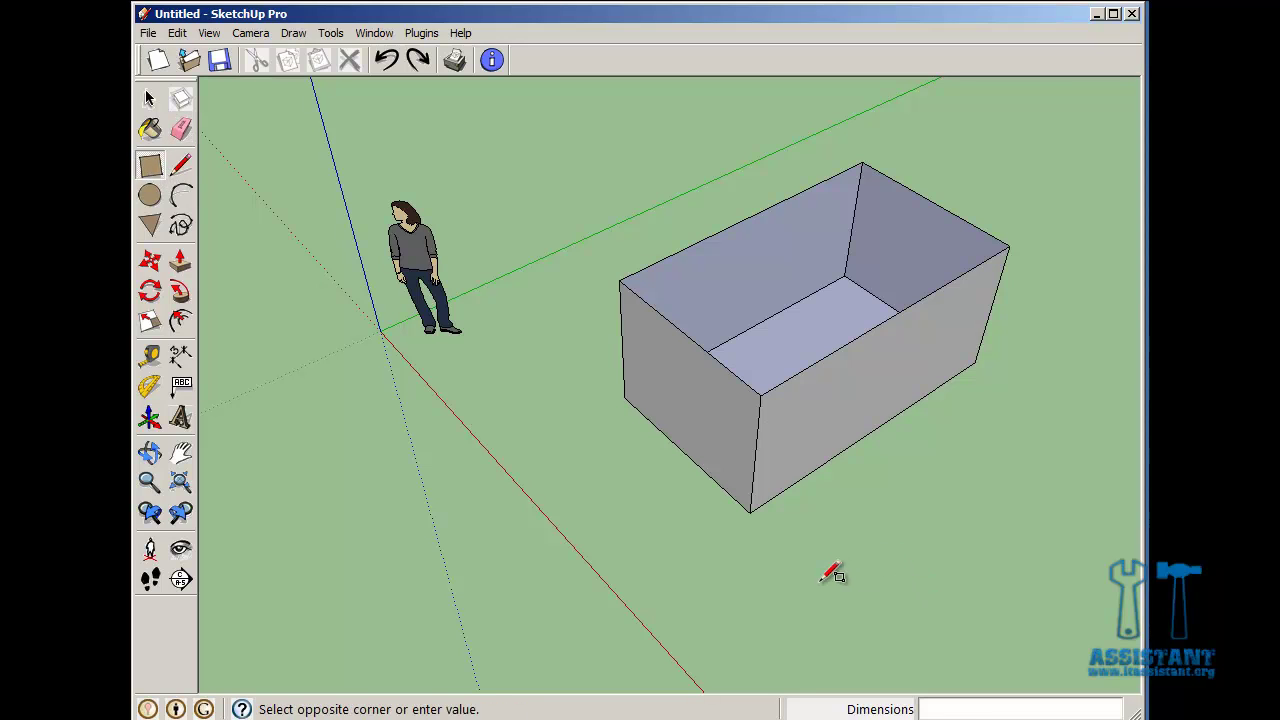
click(1106, 540)
middle_drag(1082, 607, 935, 452)
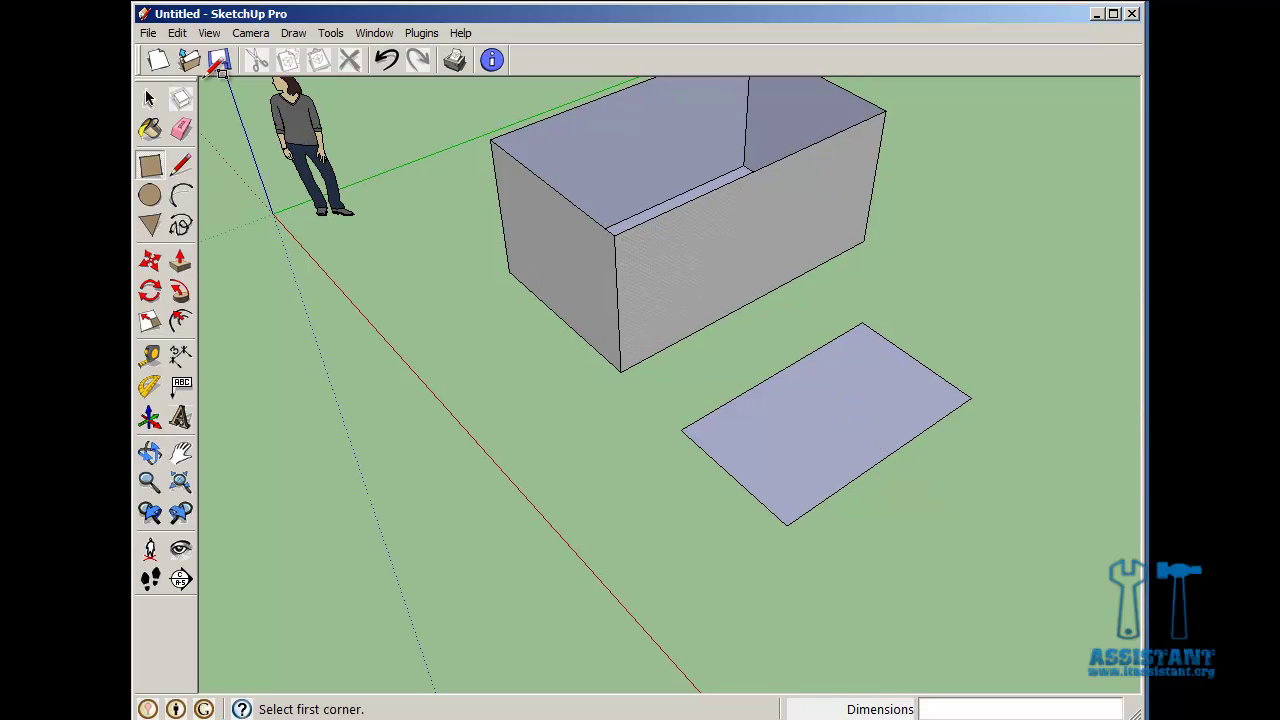
Erase one short edge of the ground rectangle with the Eraser, then undo the erasure.
click(181, 128)
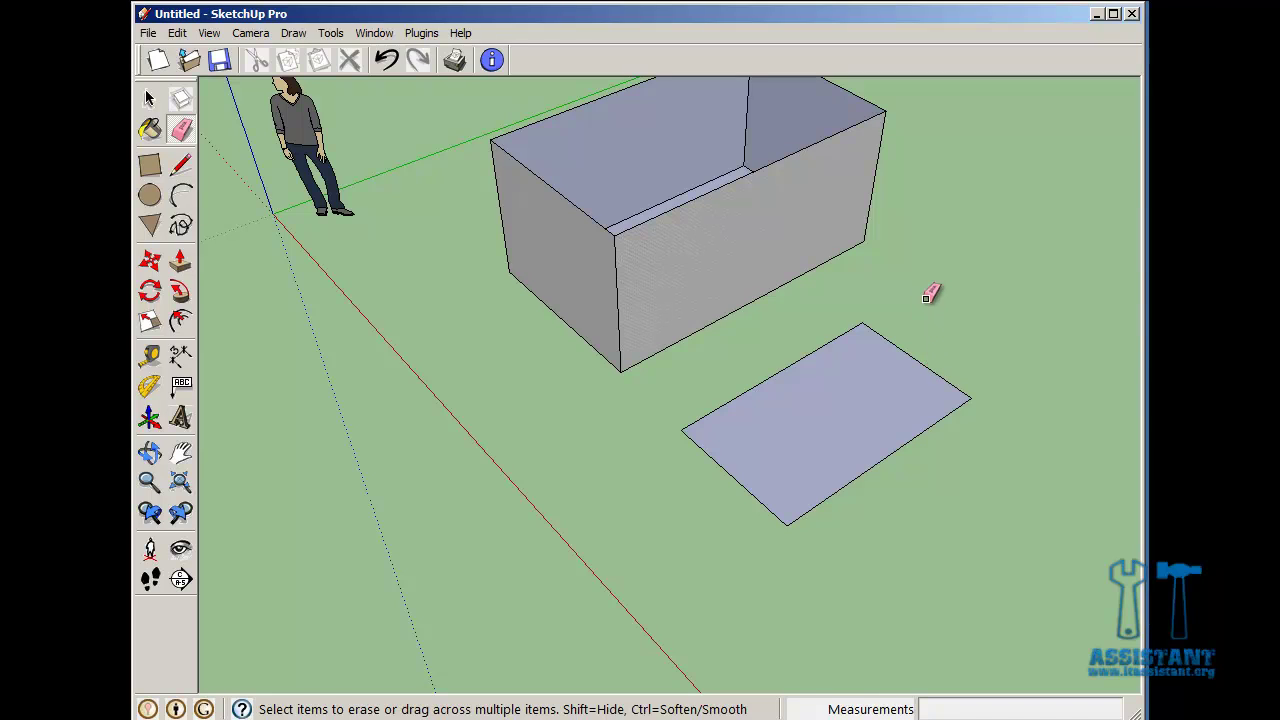
click(918, 362)
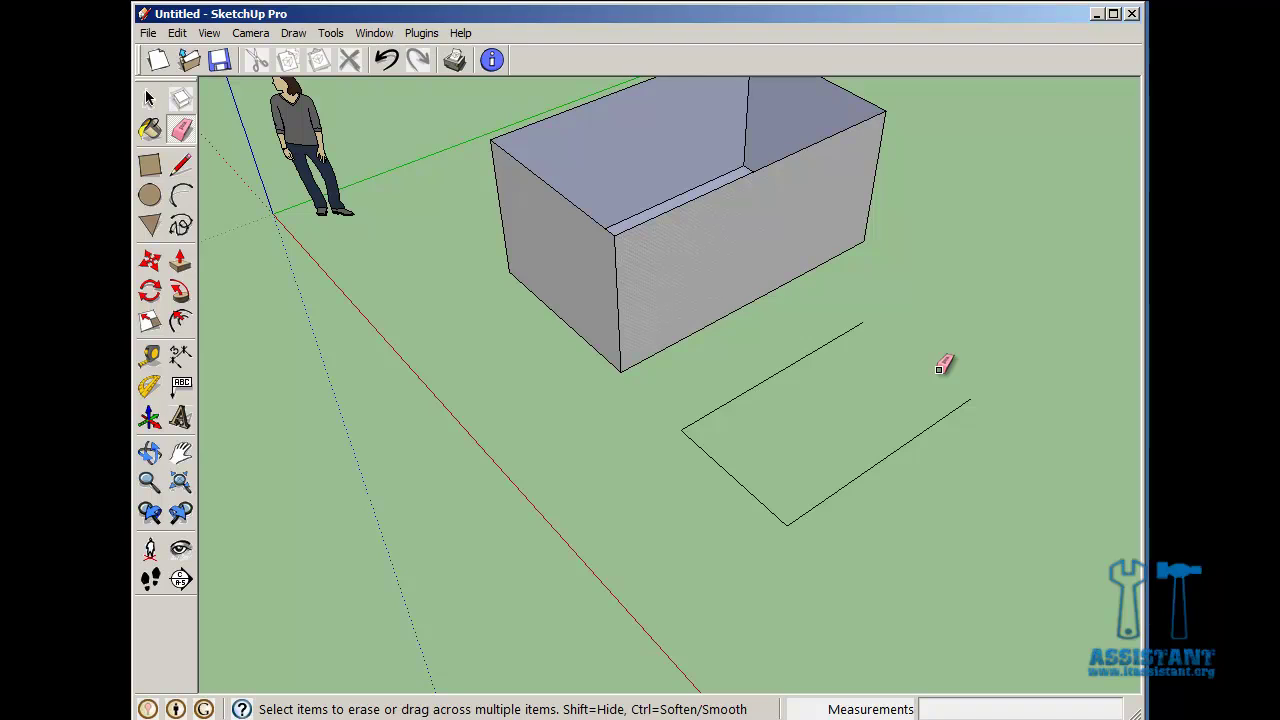
click(387, 60)
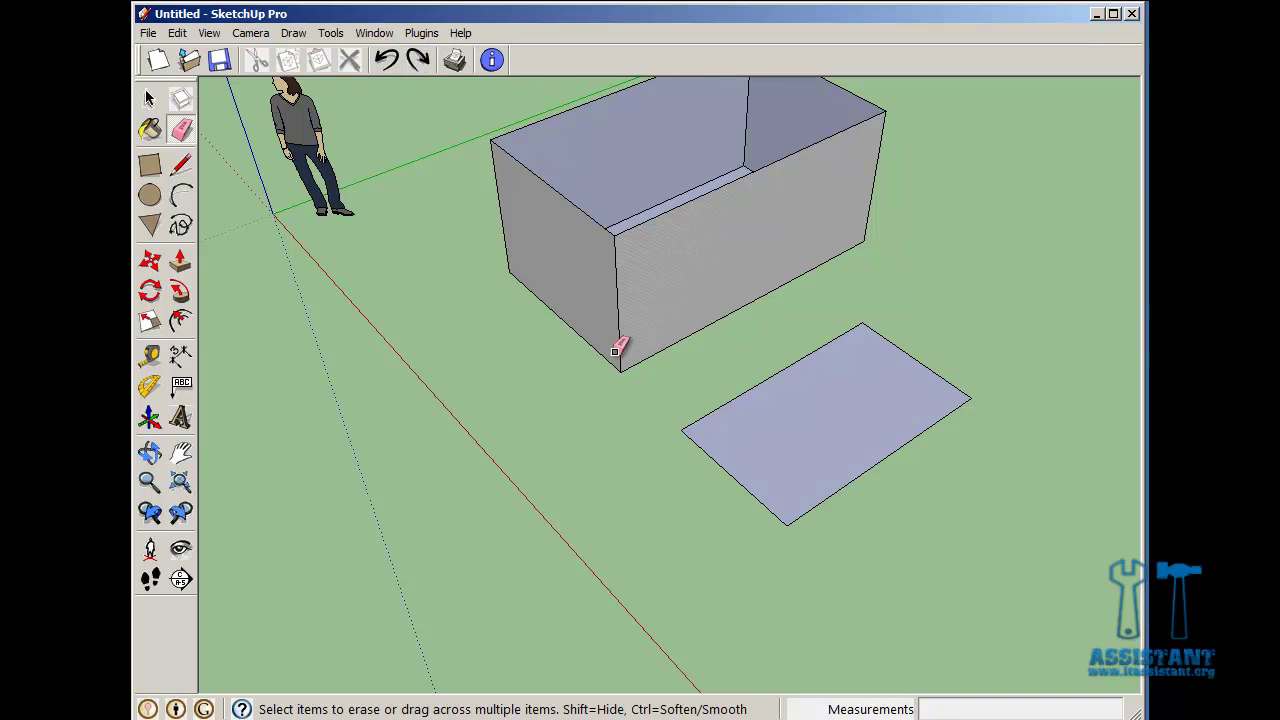
Erase only the ground rectangle's face while keeping its four edges, then undo the erasure.
right_click(810, 420)
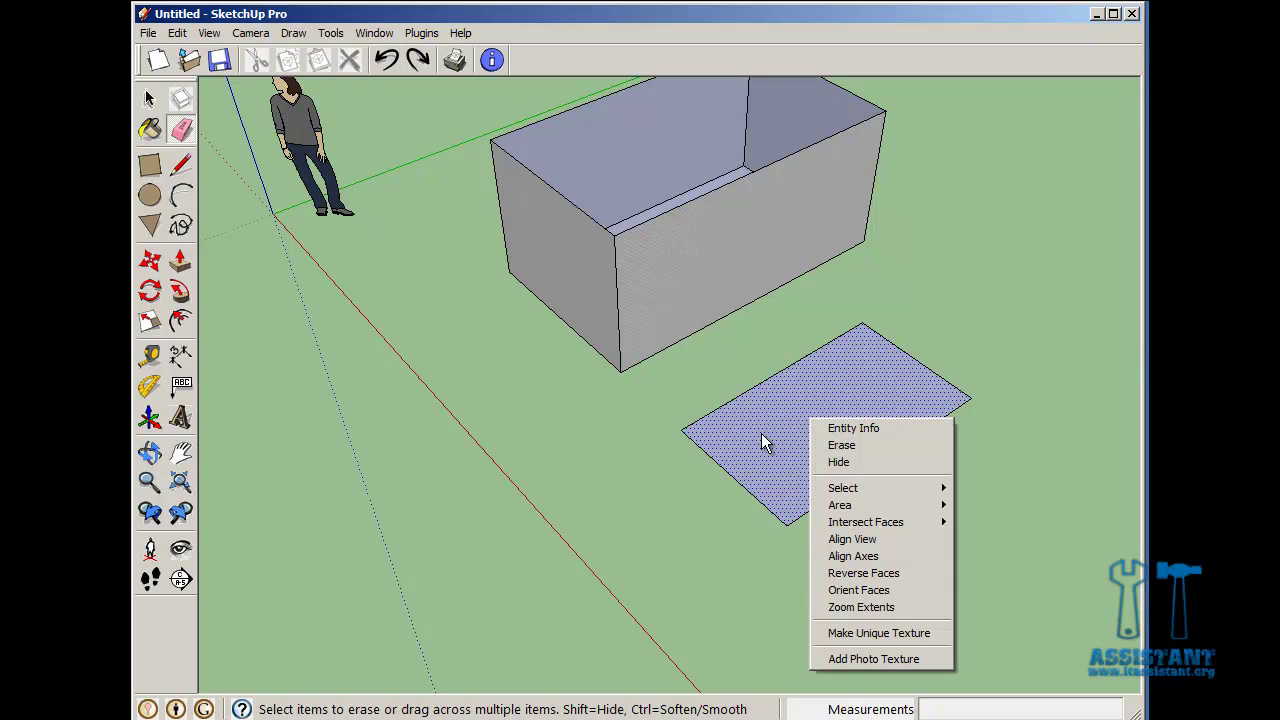
click(817, 444)
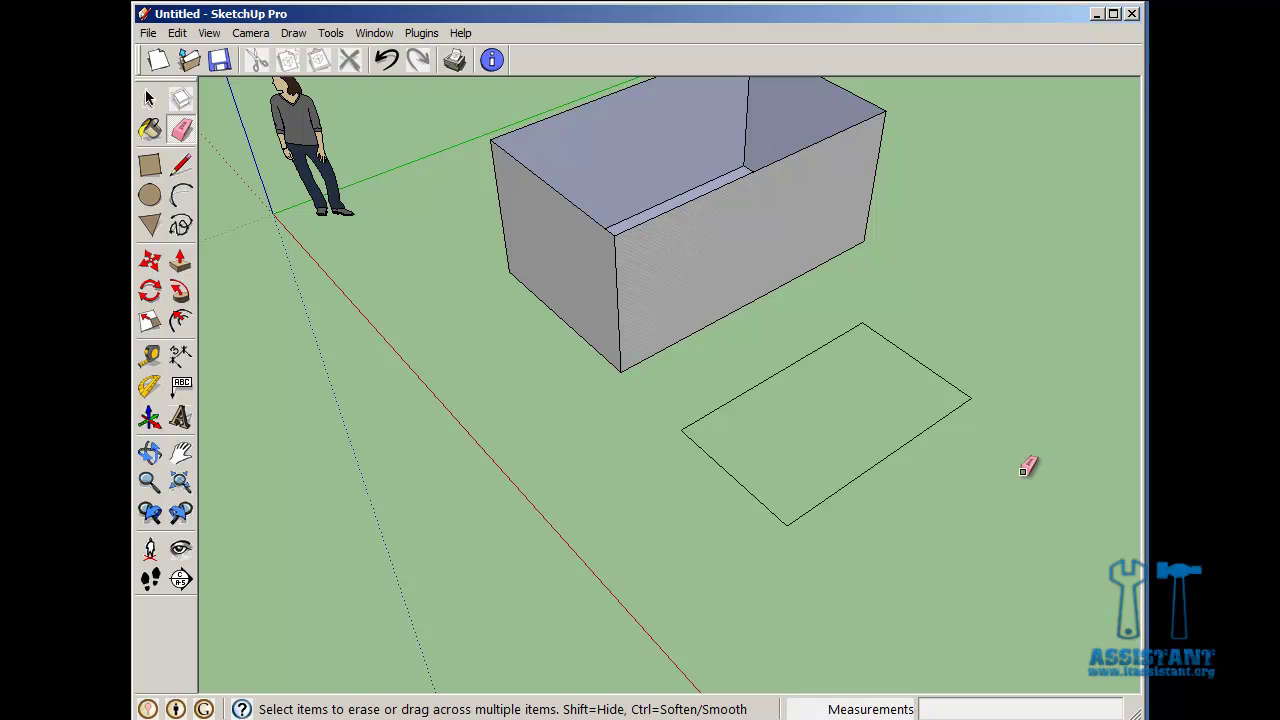
mouse_move(1028, 463)
middle_down()
mouse_move(497, 317)
mouse_move(1066, 363)
mouse_move(766, 372)
mouse_move(771, 391)
middle_up()
key(e)
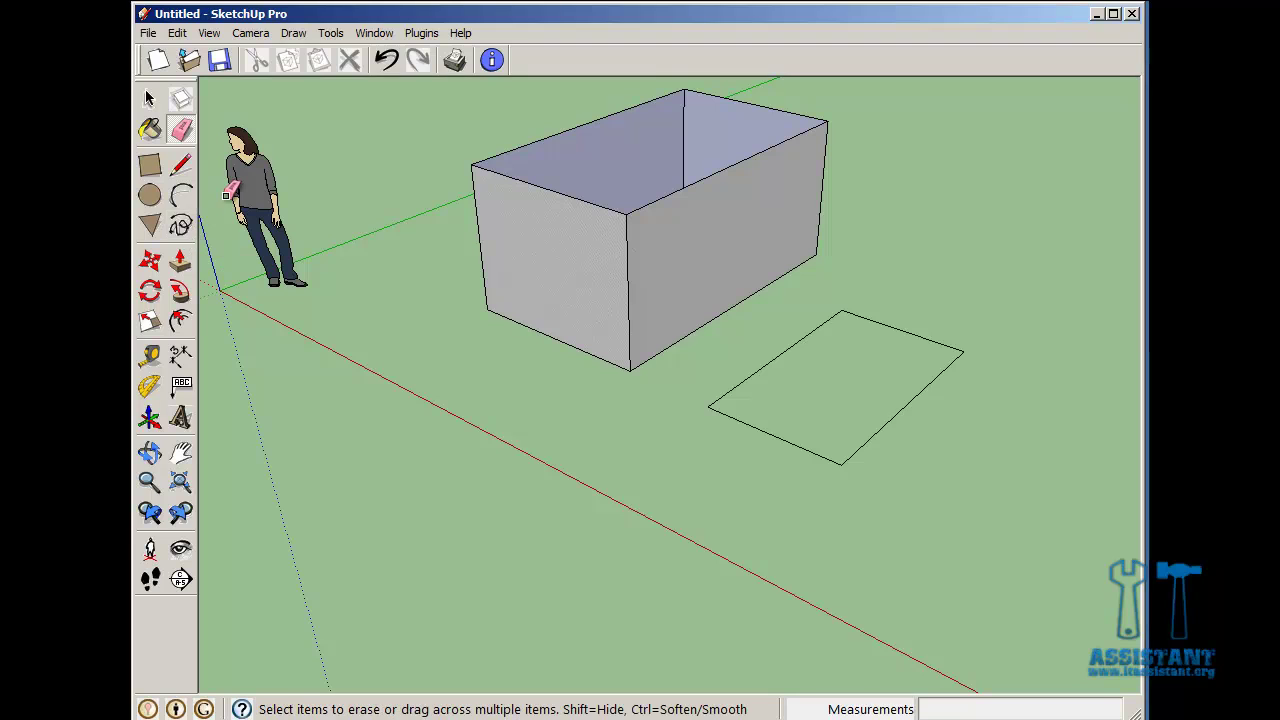
middle_drag(940, 370, 777, 449)
click(384, 60)
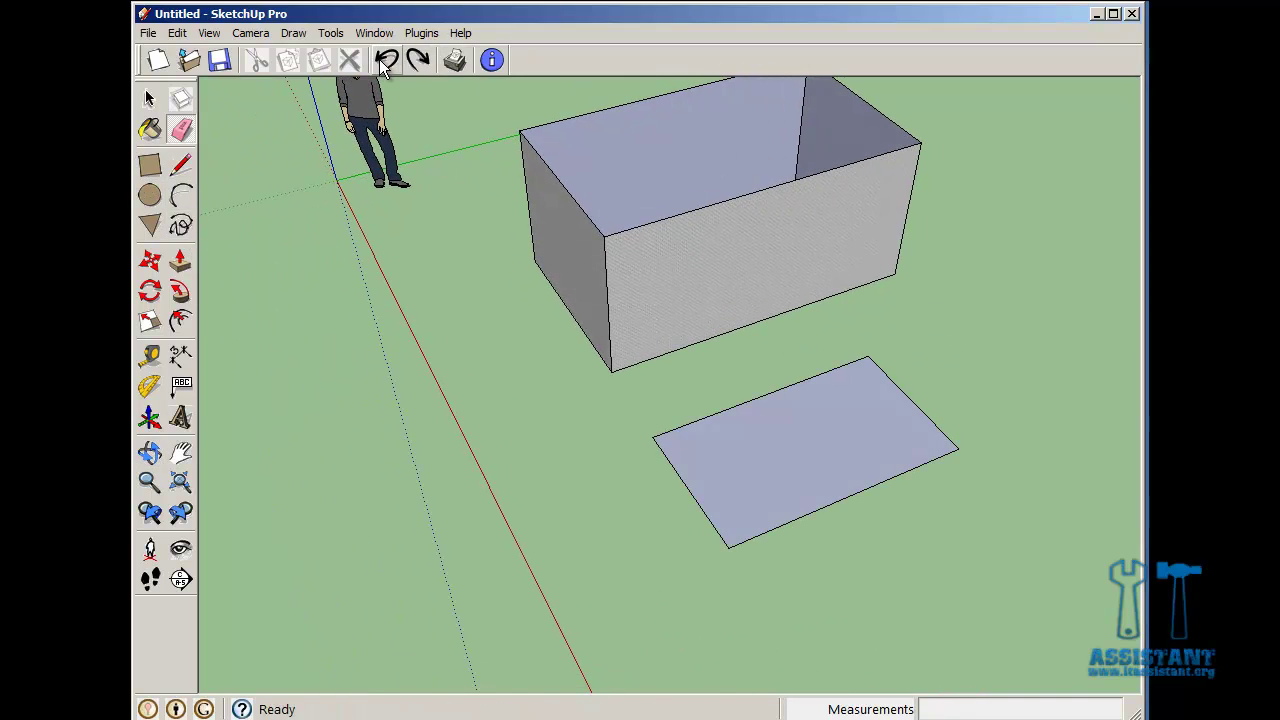
Undo the drawing of the ground rectangle in front of the open box.
click(384, 60)
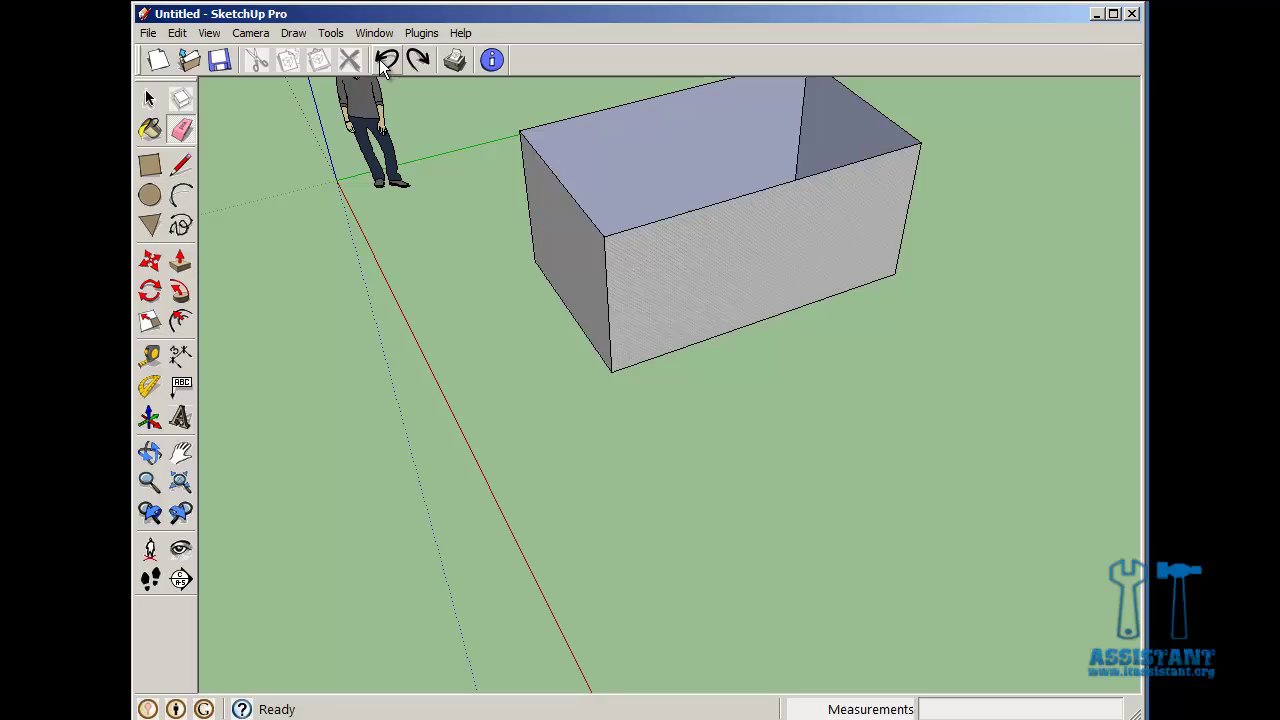
click(155, 172)
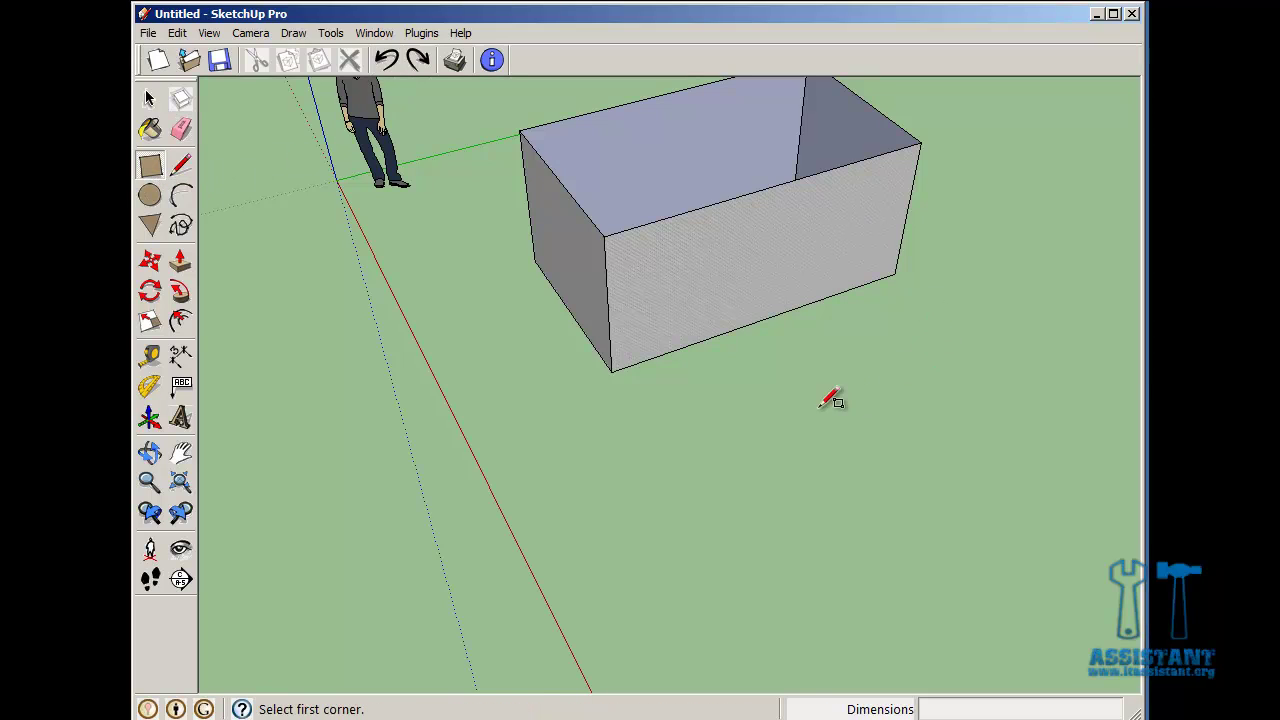
click(651, 438)
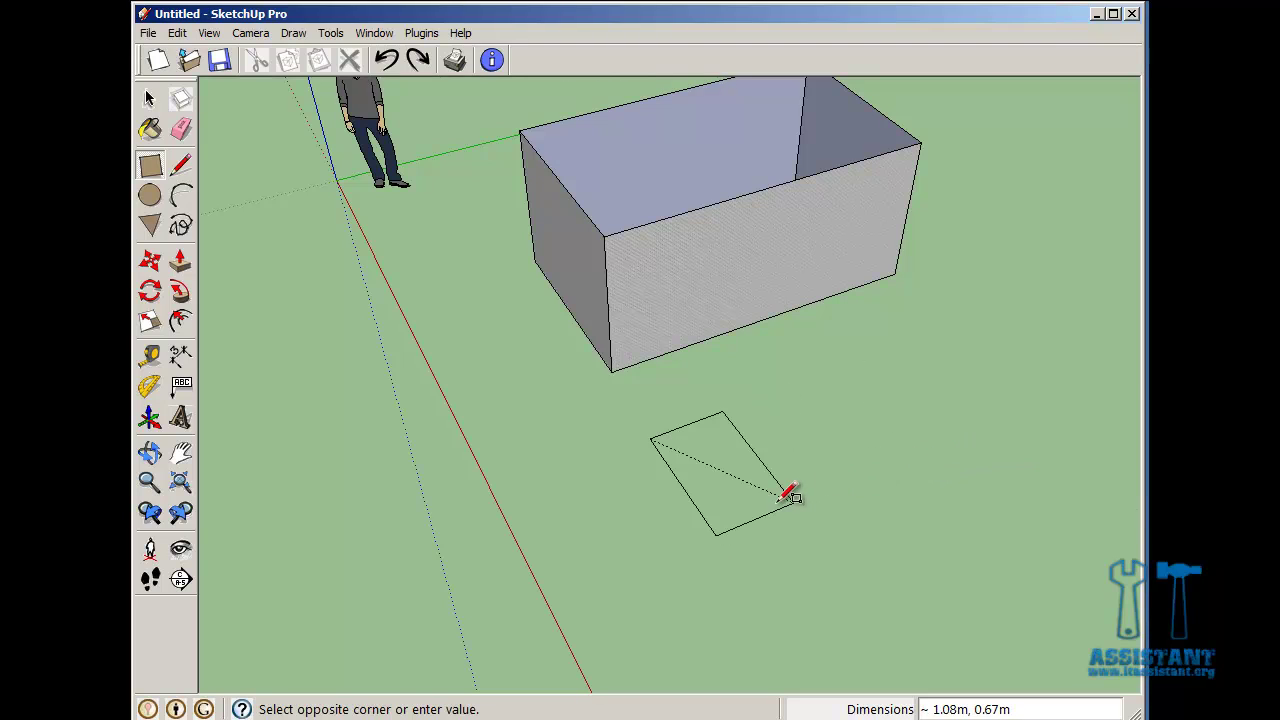
key(Escape)
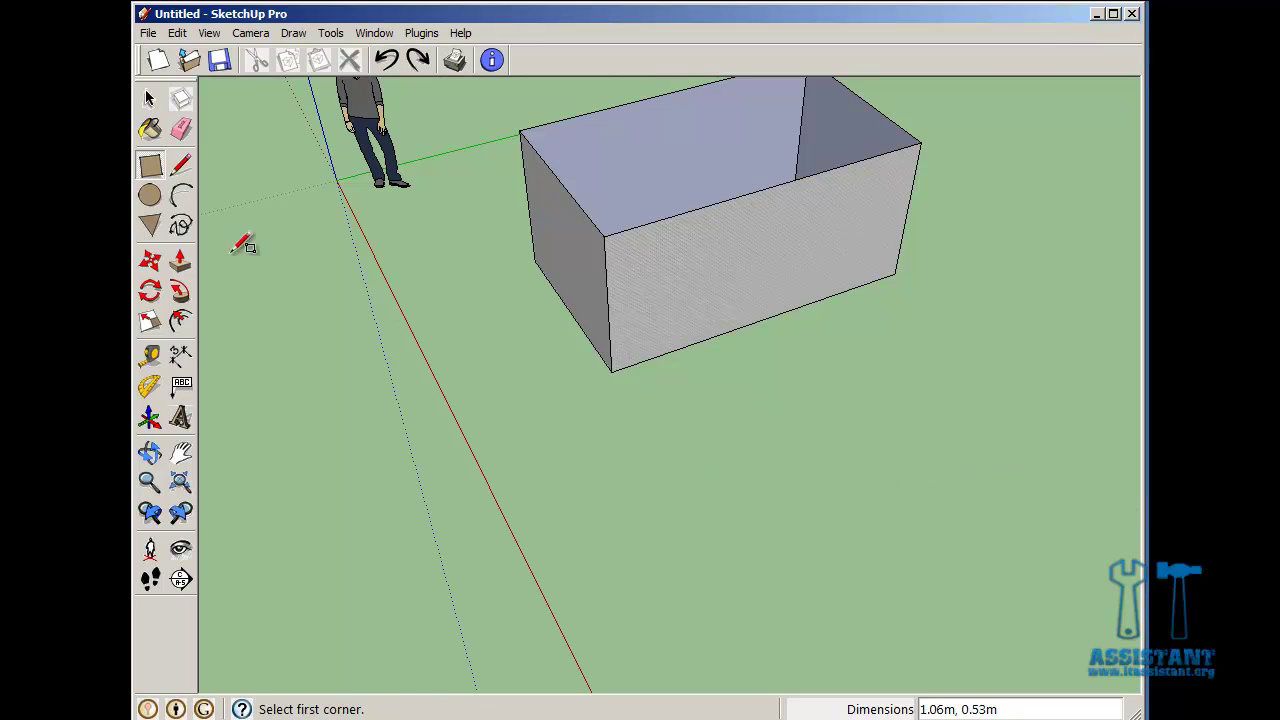
Draw a circle with a 1 m radius on the ground in front of the open box.
click(151, 198)
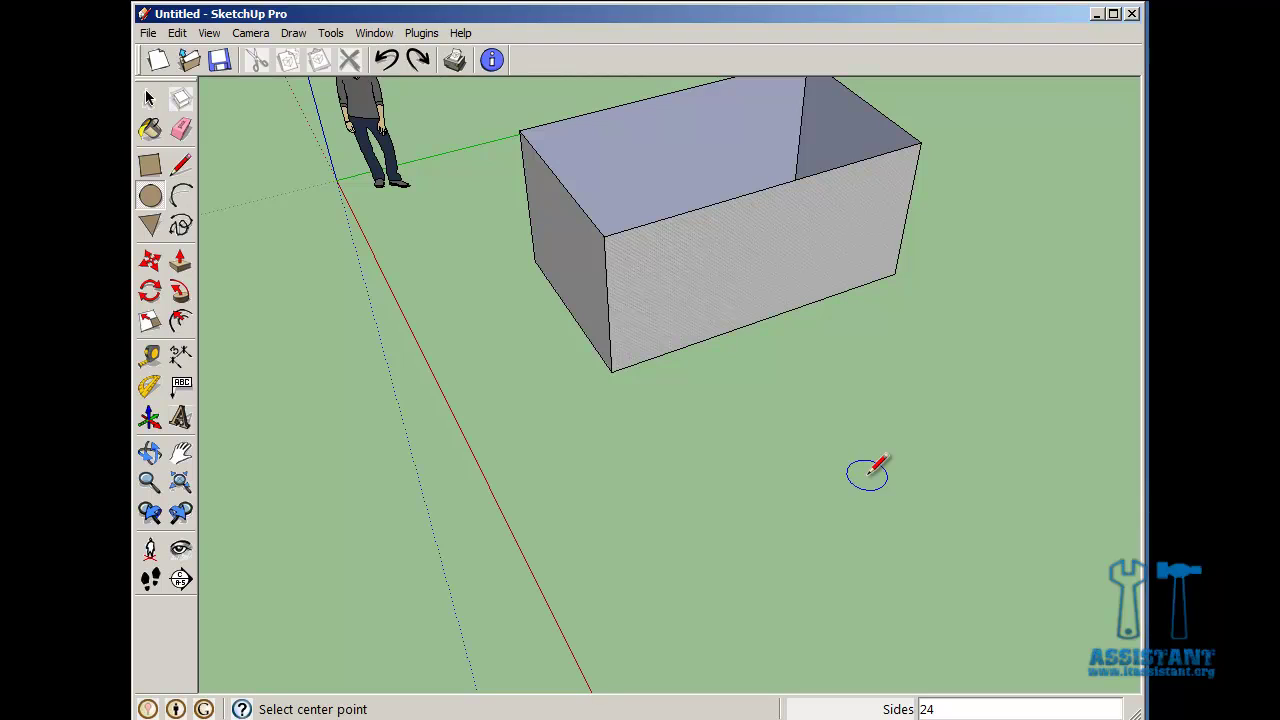
click(853, 516)
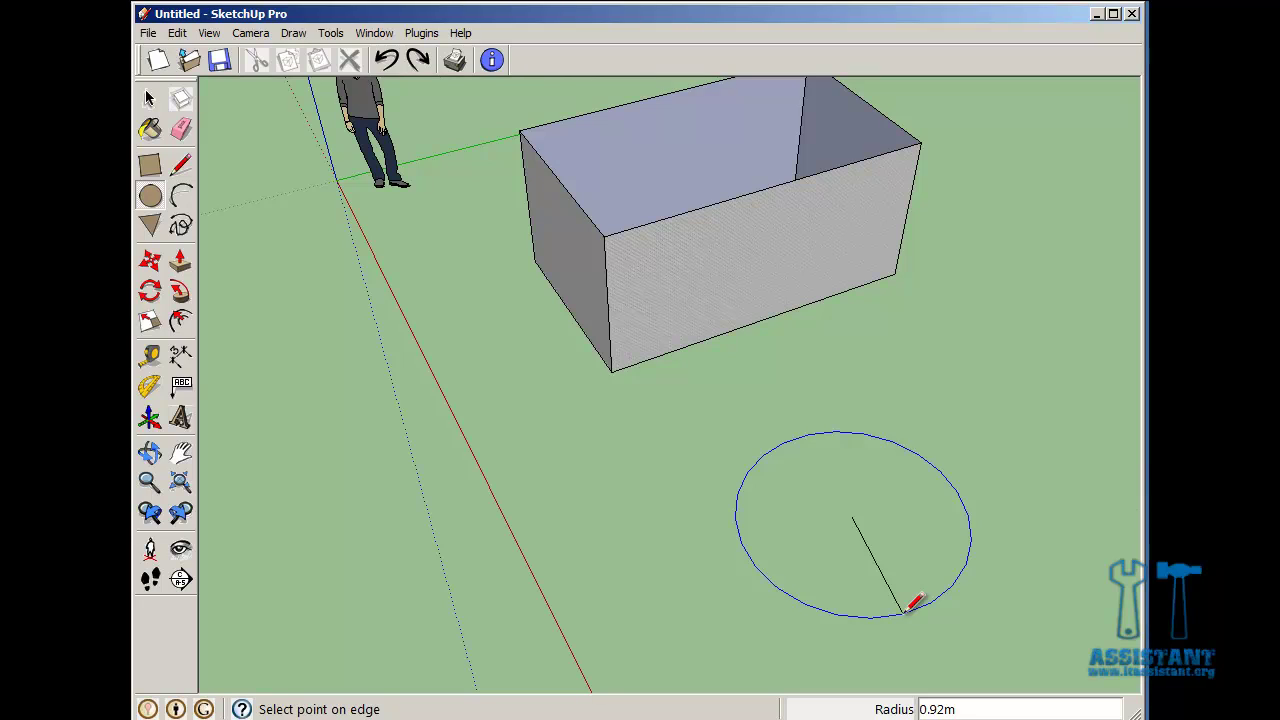
click(905, 612)
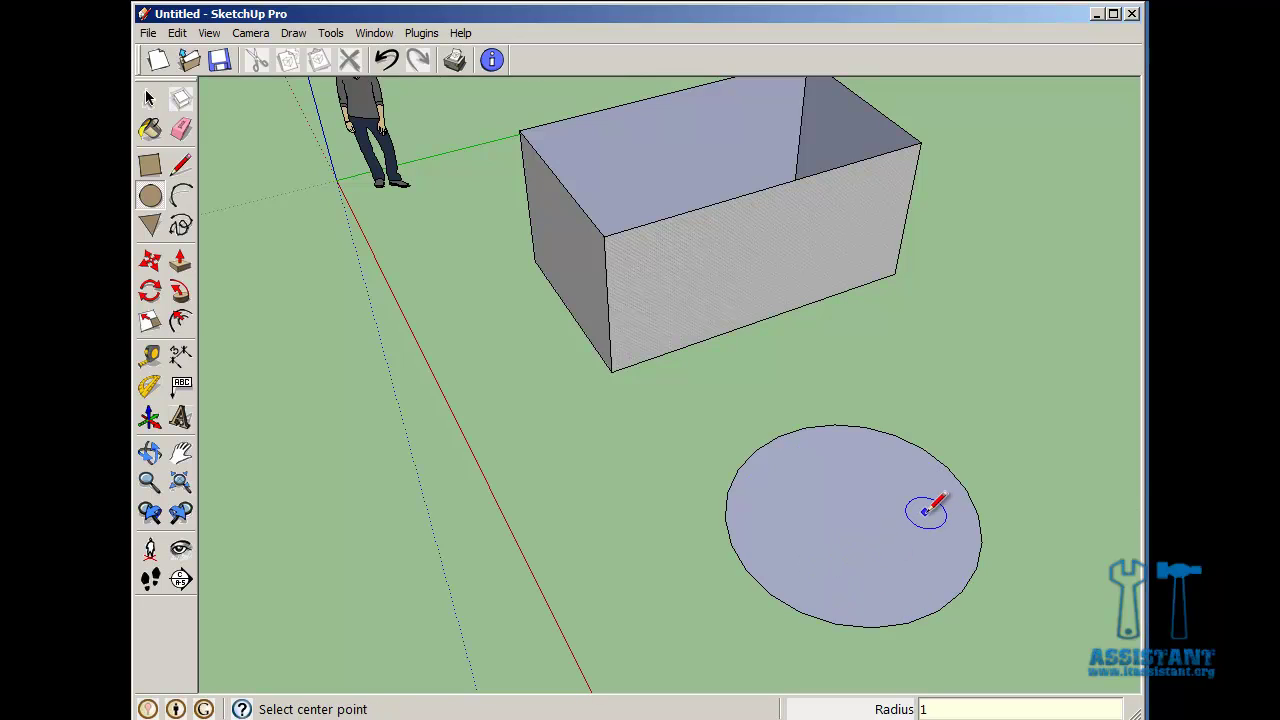
Draw a three-sided polygon with a radius of about 1.36 m on the ground beside the circle.
click(153, 224)
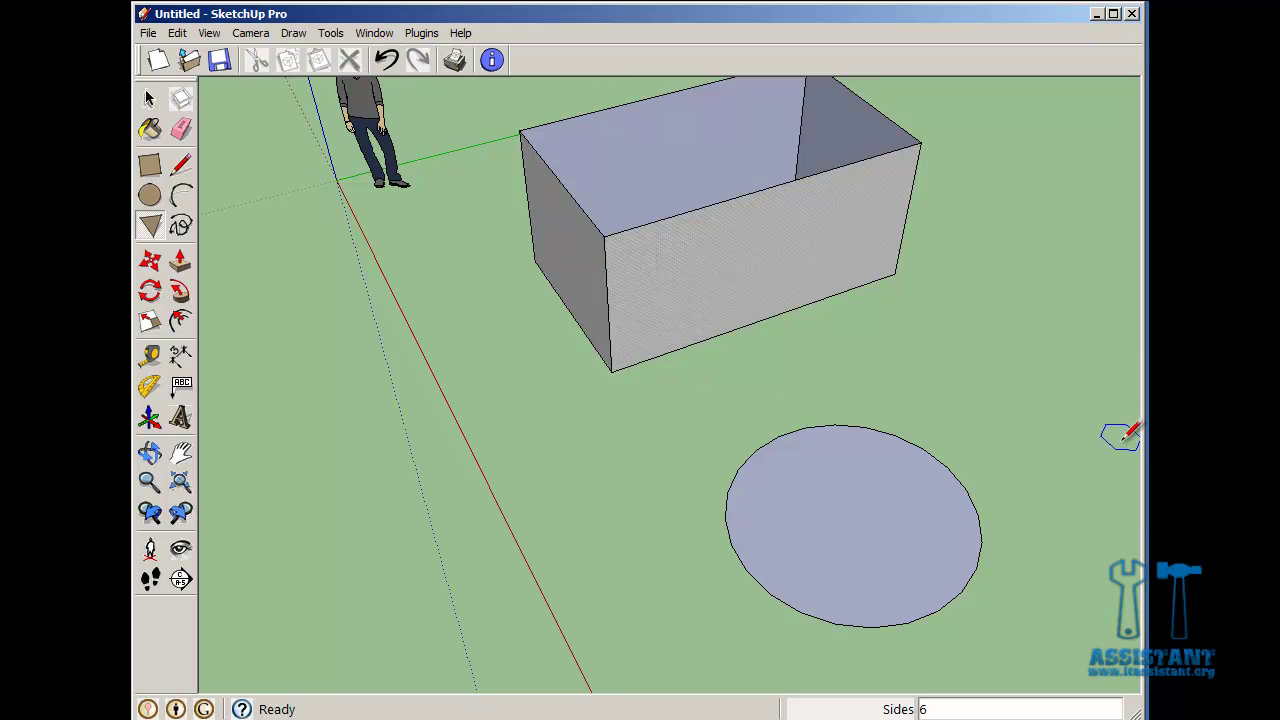
key(o)
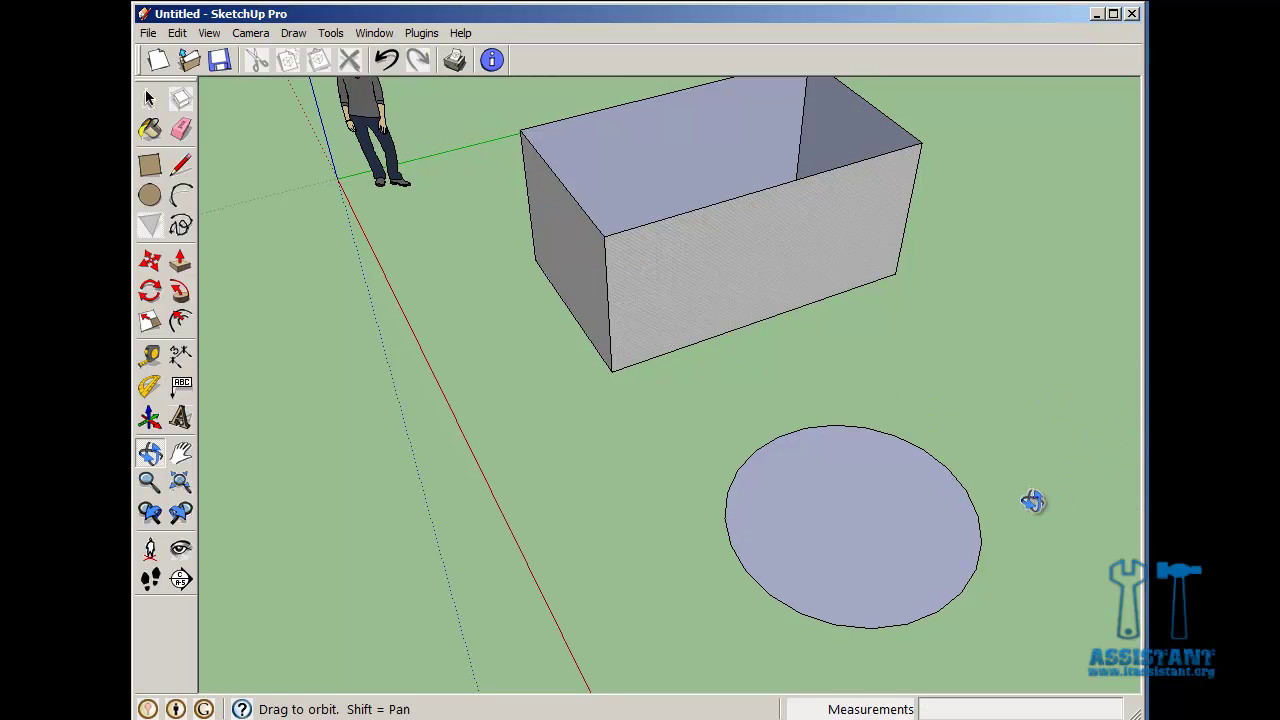
middle_drag(1033, 501, 580, 407)
scroll(751, 506, down, 4)
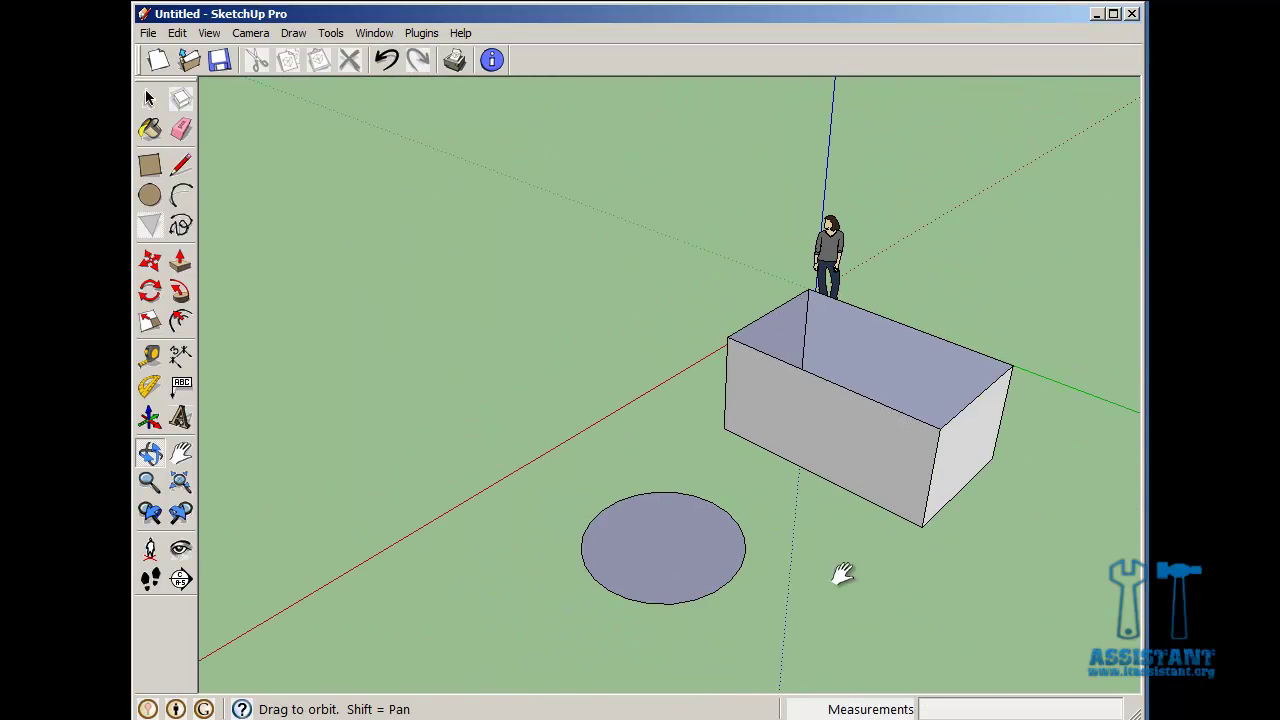
shift+middle_drag(843, 573, 803, 486)
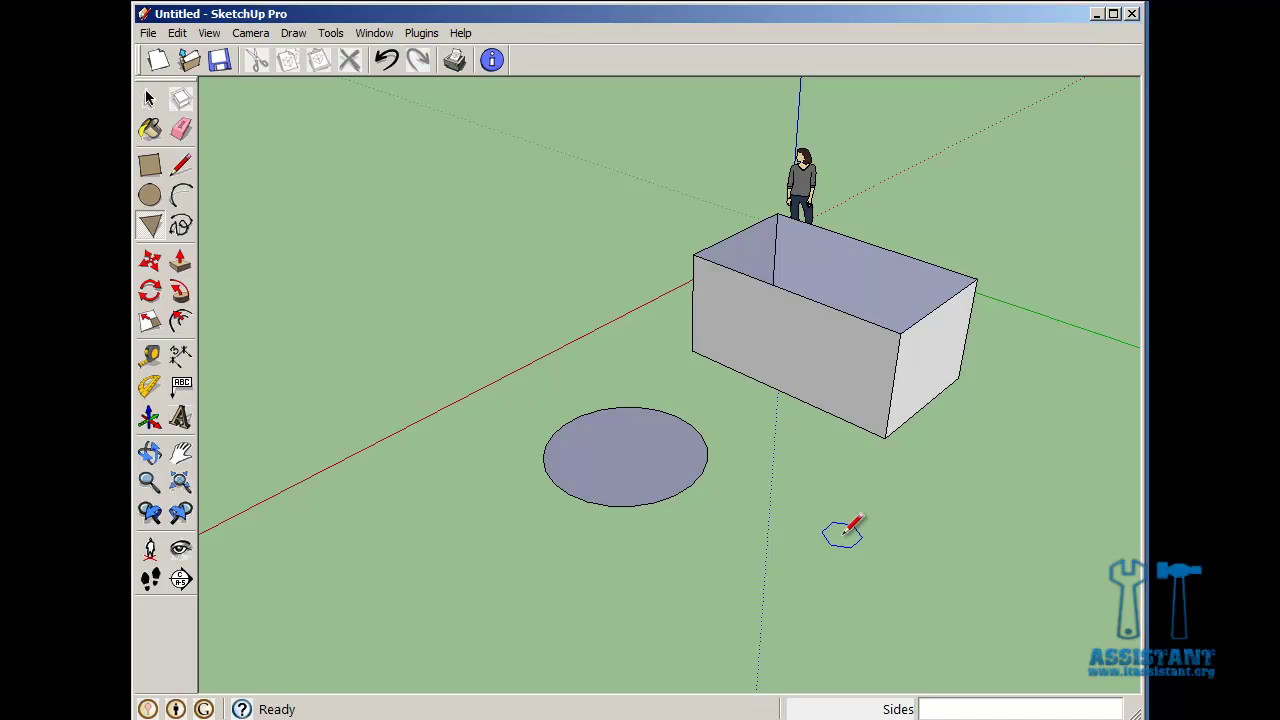
text(5)
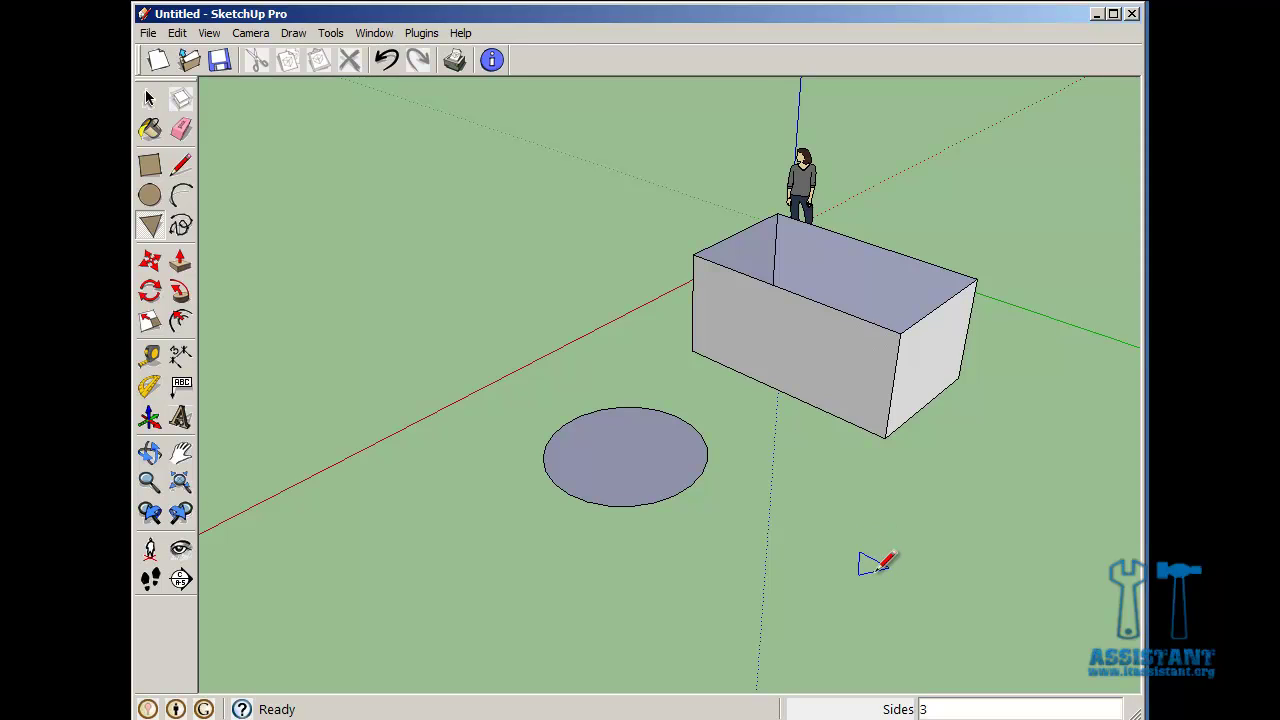
click(842, 576)
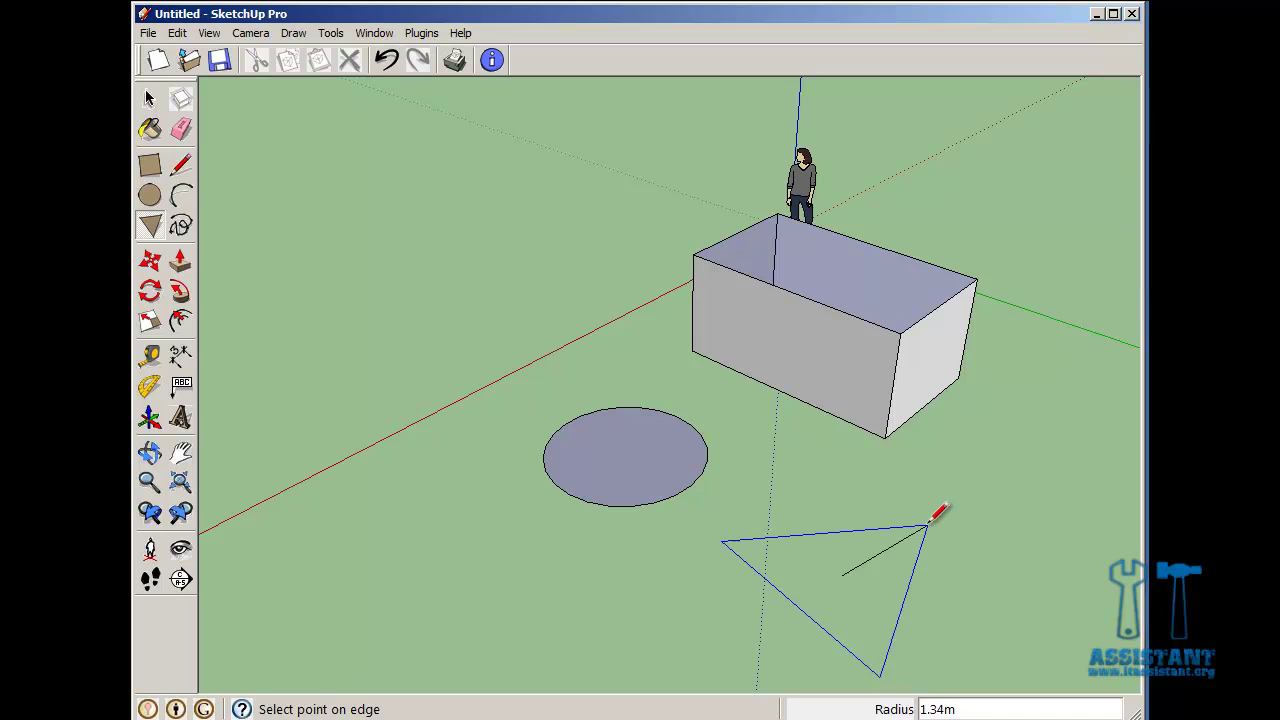
click(909, 512)
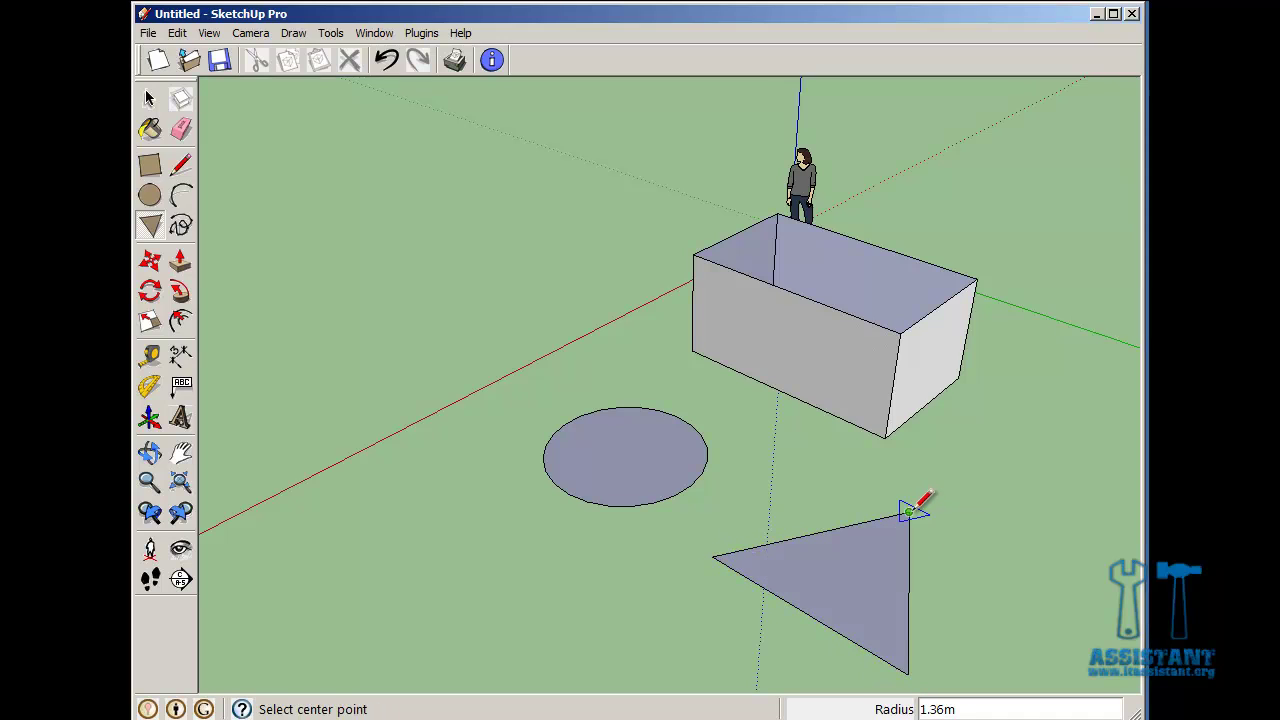
Draw an open chain of three connected straight lines on the ground near the circle.
click(179, 168)
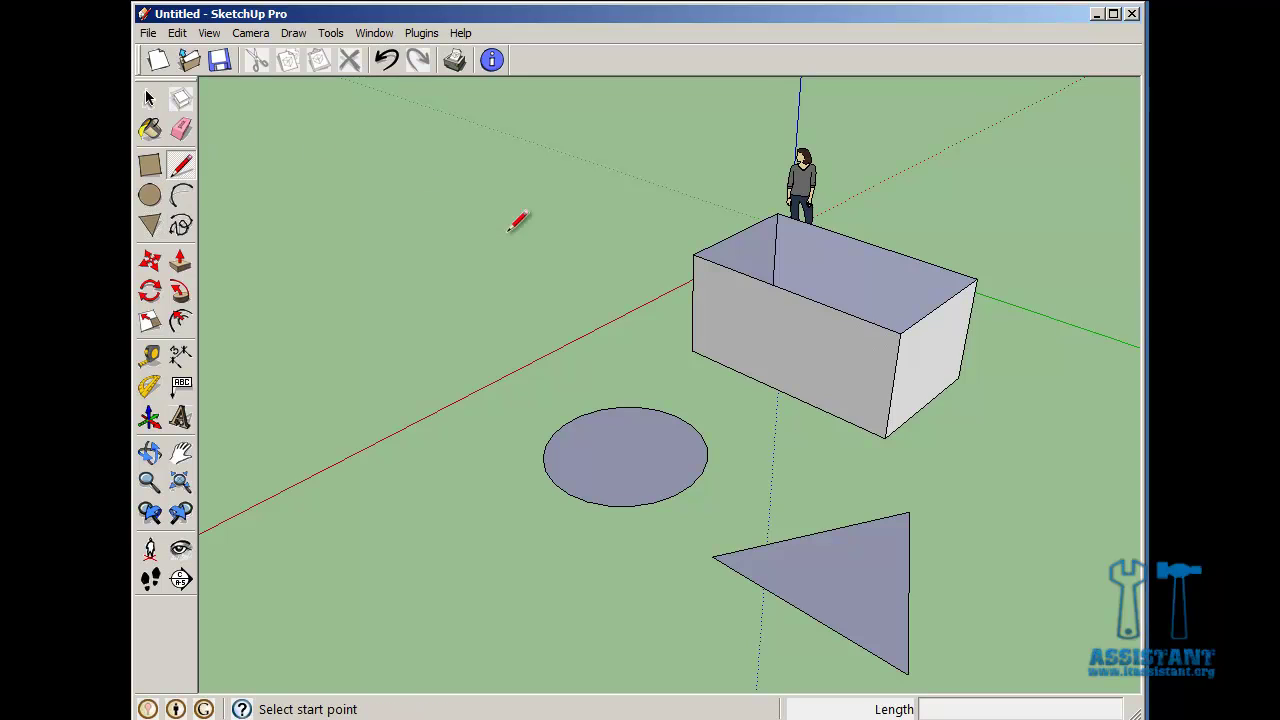
click(380, 516)
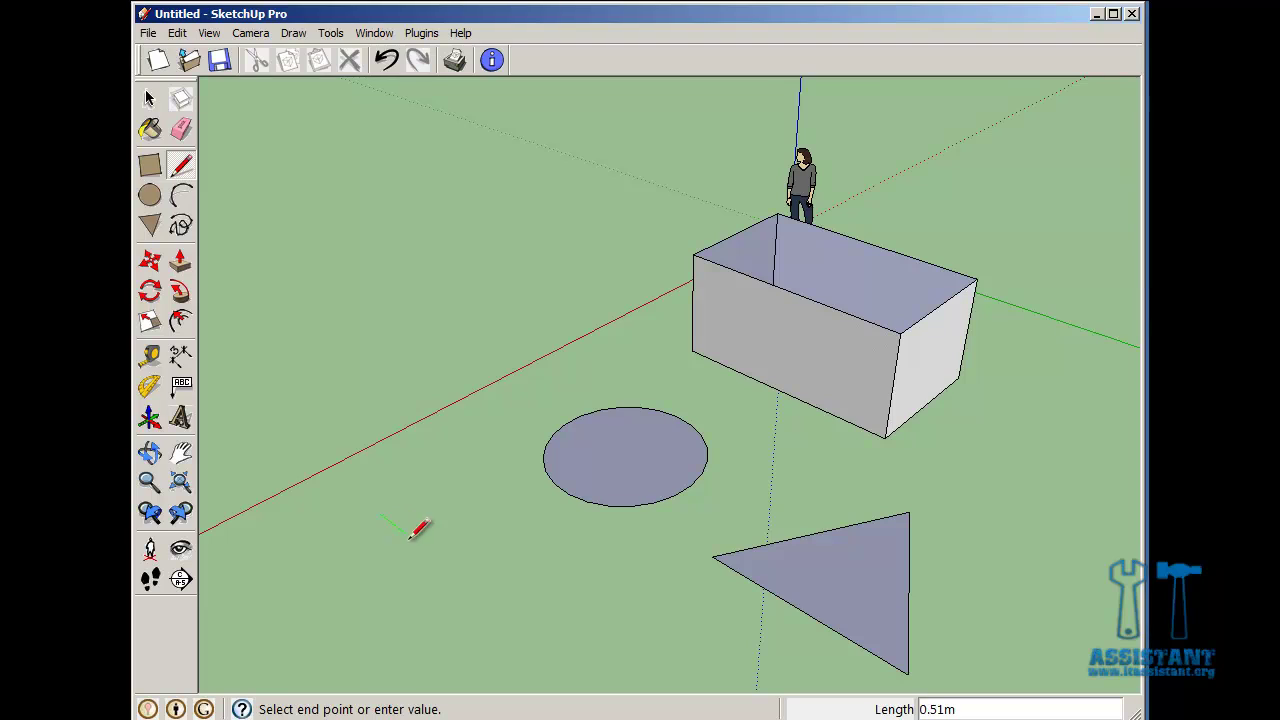
click(570, 564)
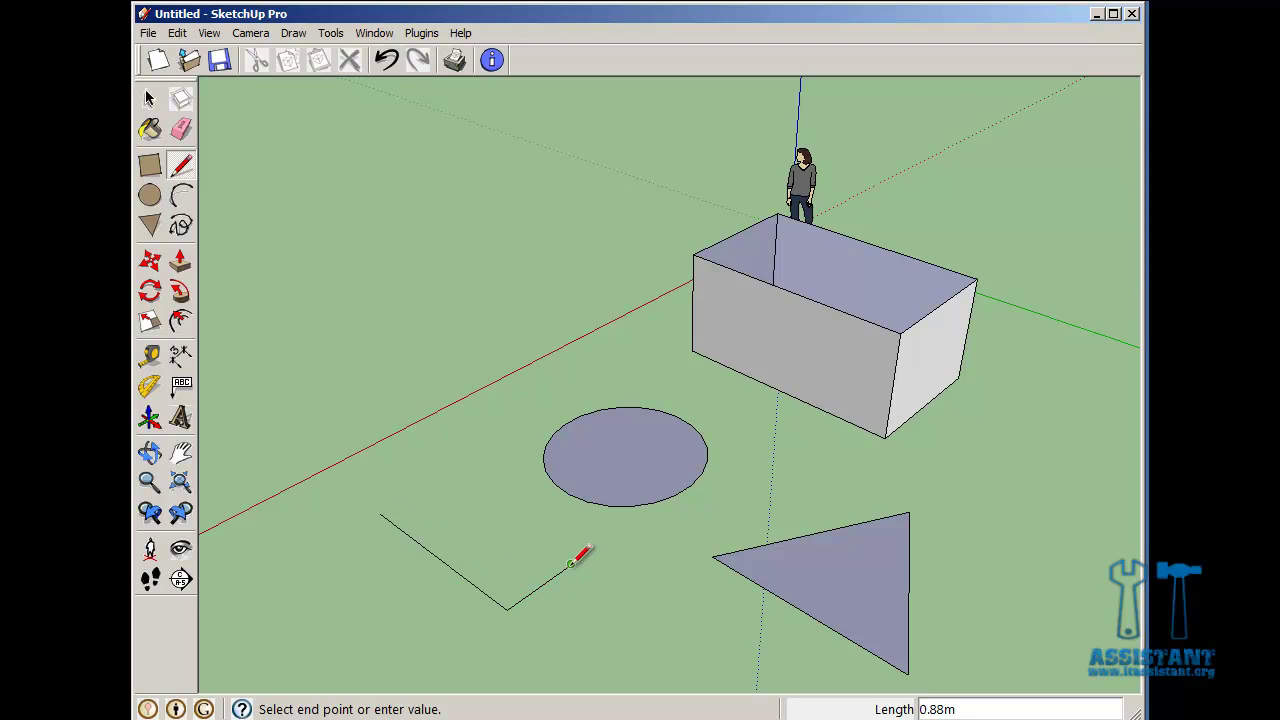
click(514, 524)
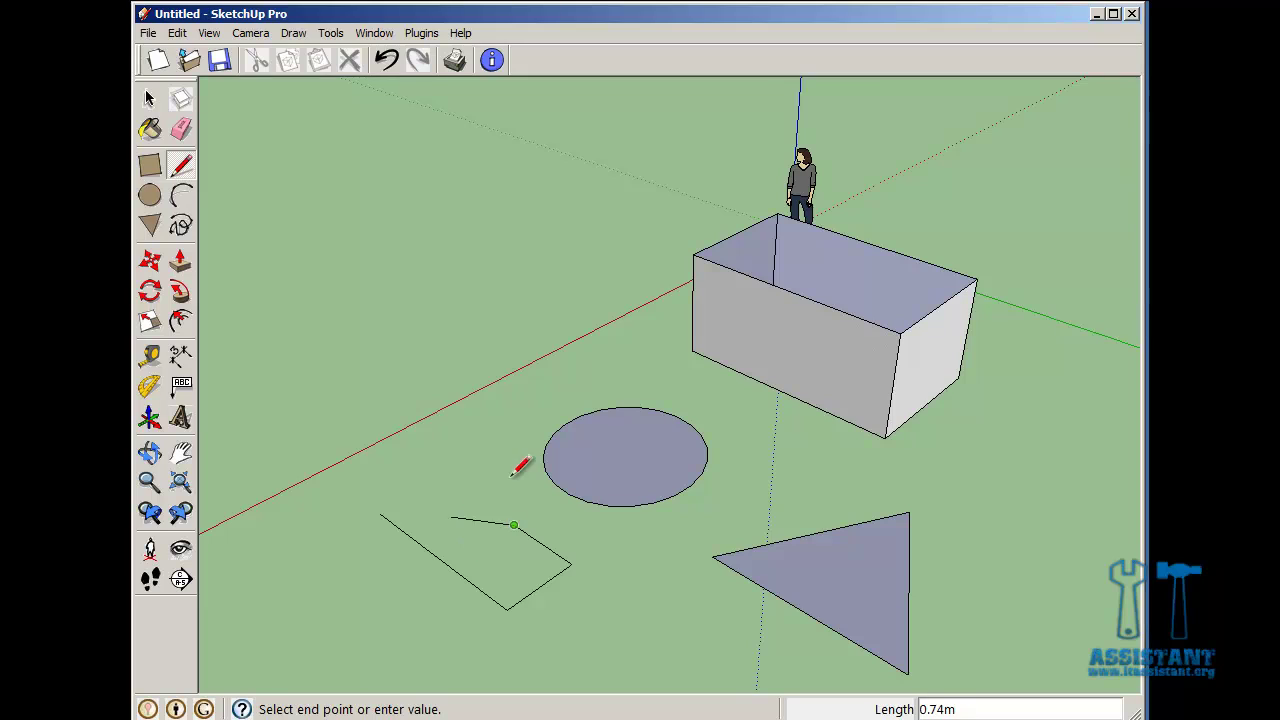
click(485, 545)
key(Escape)
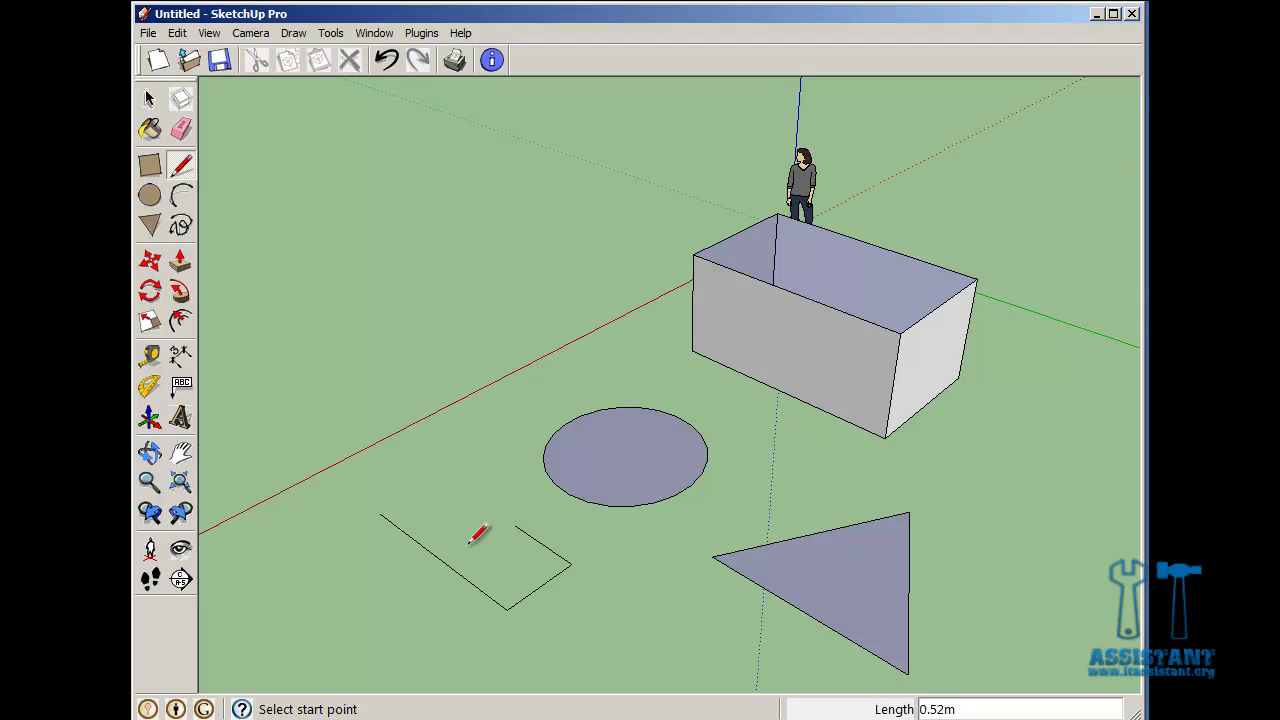
Draw a half-circle arc with a bulge of about 0.75 m on the ground beside the triangle.
click(177, 199)
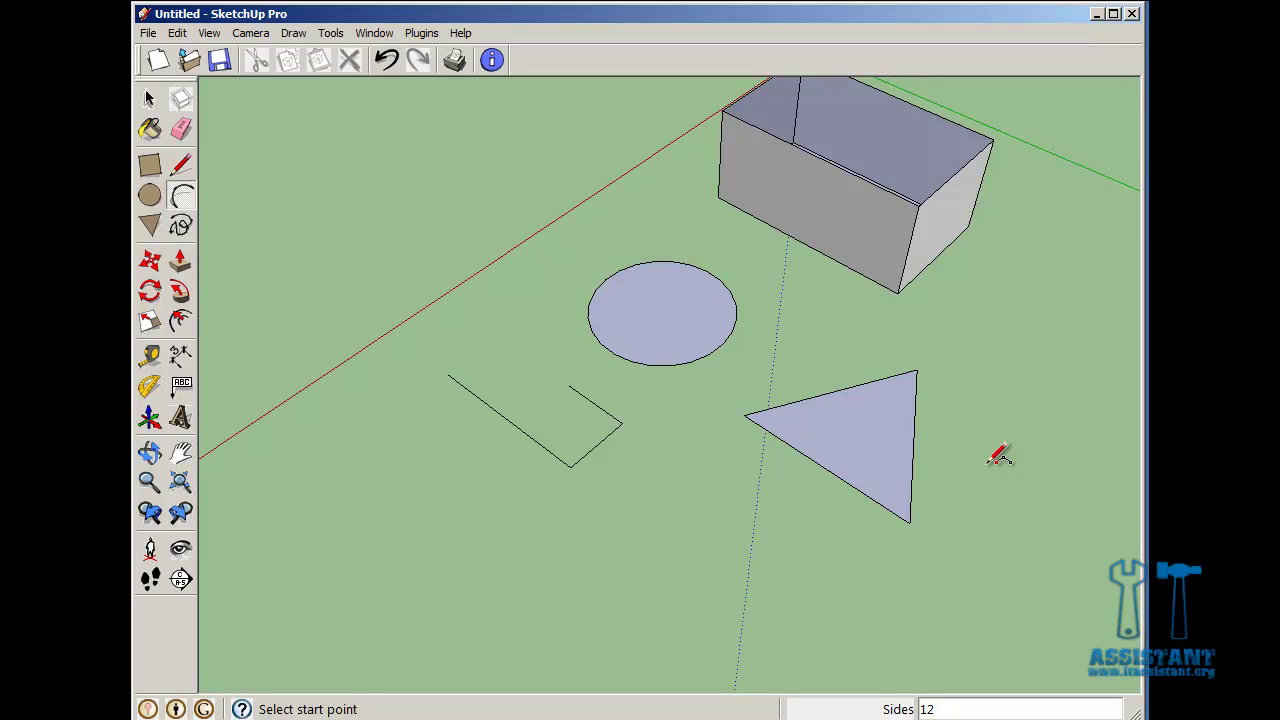
click(996, 458)
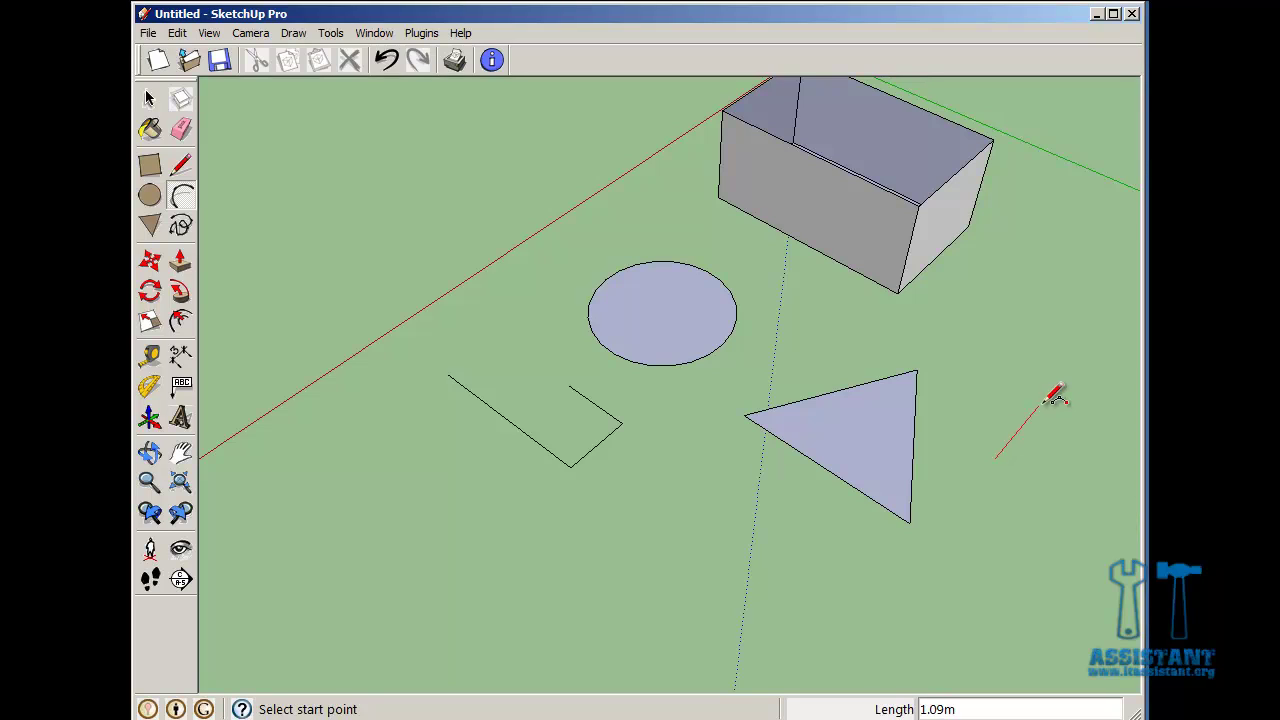
click(1056, 387)
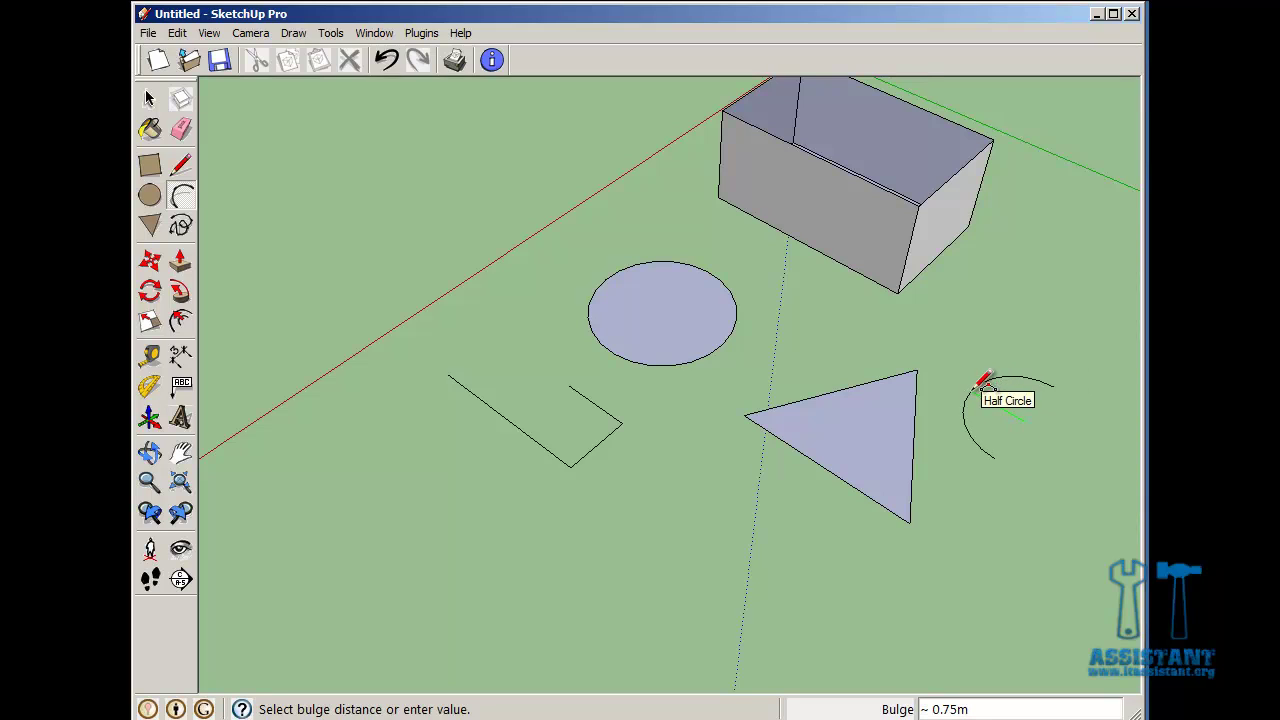
click(980, 385)
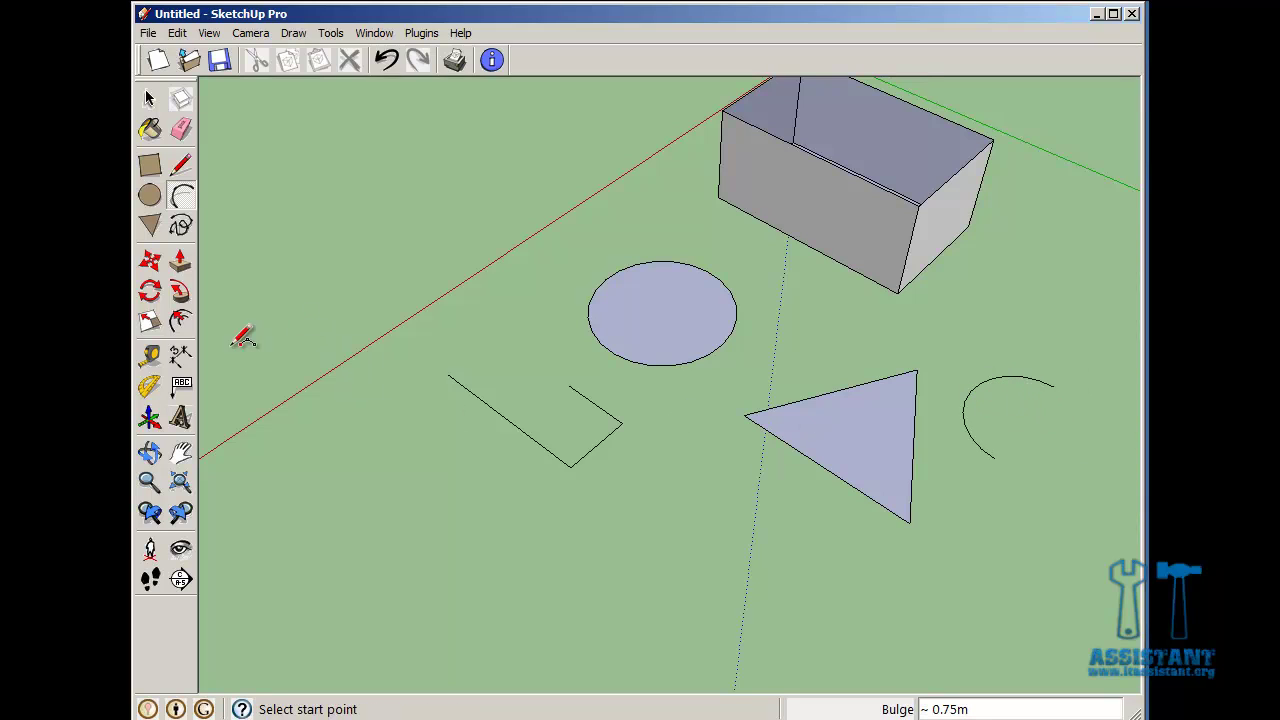
Draw a wavy freehand outline on the ground in front of the other shapes, with a short extra stroke at its start.
click(181, 227)
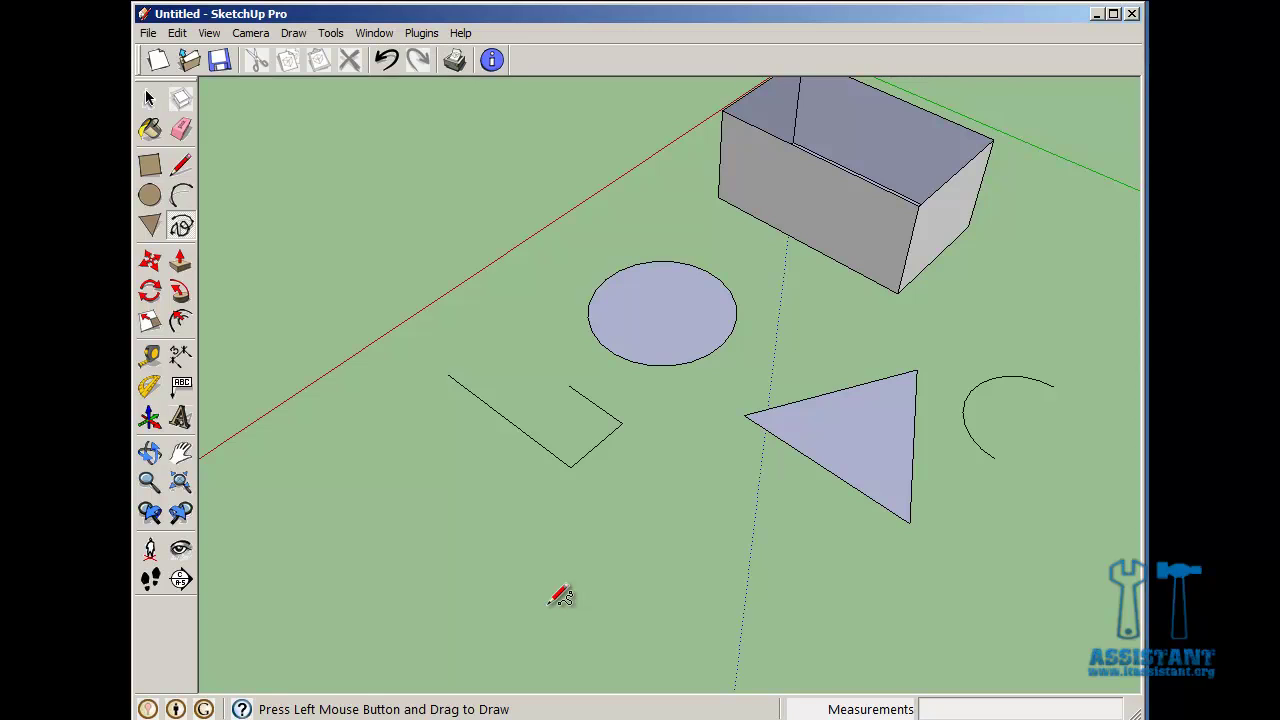
mouse_move(549, 603)
mouse_down()
mouse_move(572, 593)
mouse_move(616, 522)
mouse_move(694, 551)
mouse_move(766, 531)
mouse_move(797, 563)
mouse_move(922, 600)
mouse_move(912, 640)
mouse_move(852, 630)
mouse_move(805, 656)
mouse_move(525, 630)
mouse_move(508, 612)
mouse_move(545, 600)
mouse_up()
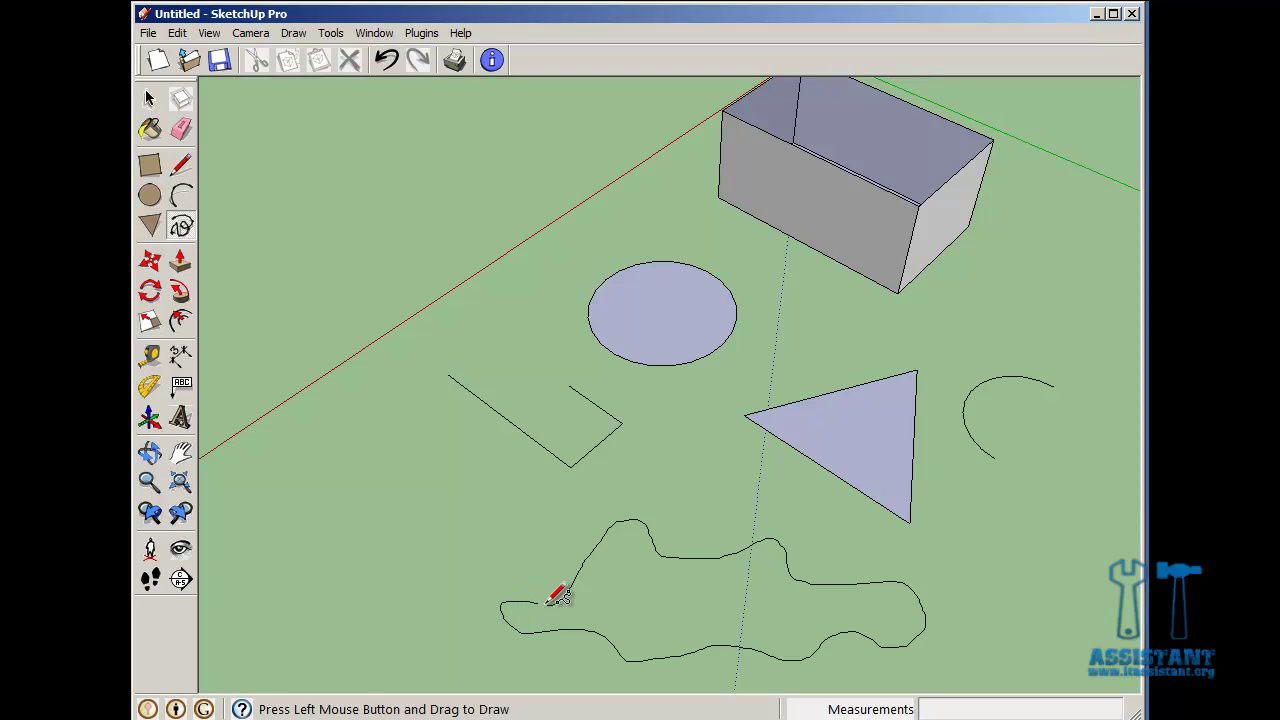
drag(545, 600, 543, 572)
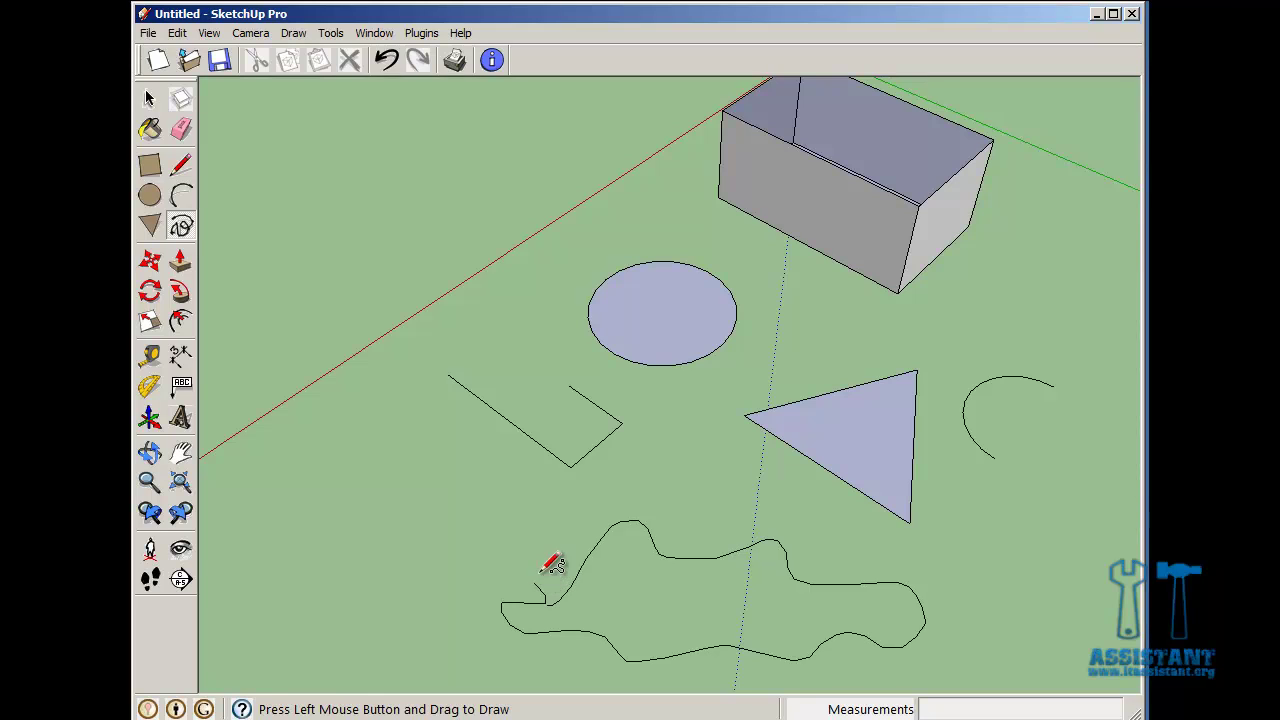
Select the whole freehand outline, then clear the selection.
click(149, 100)
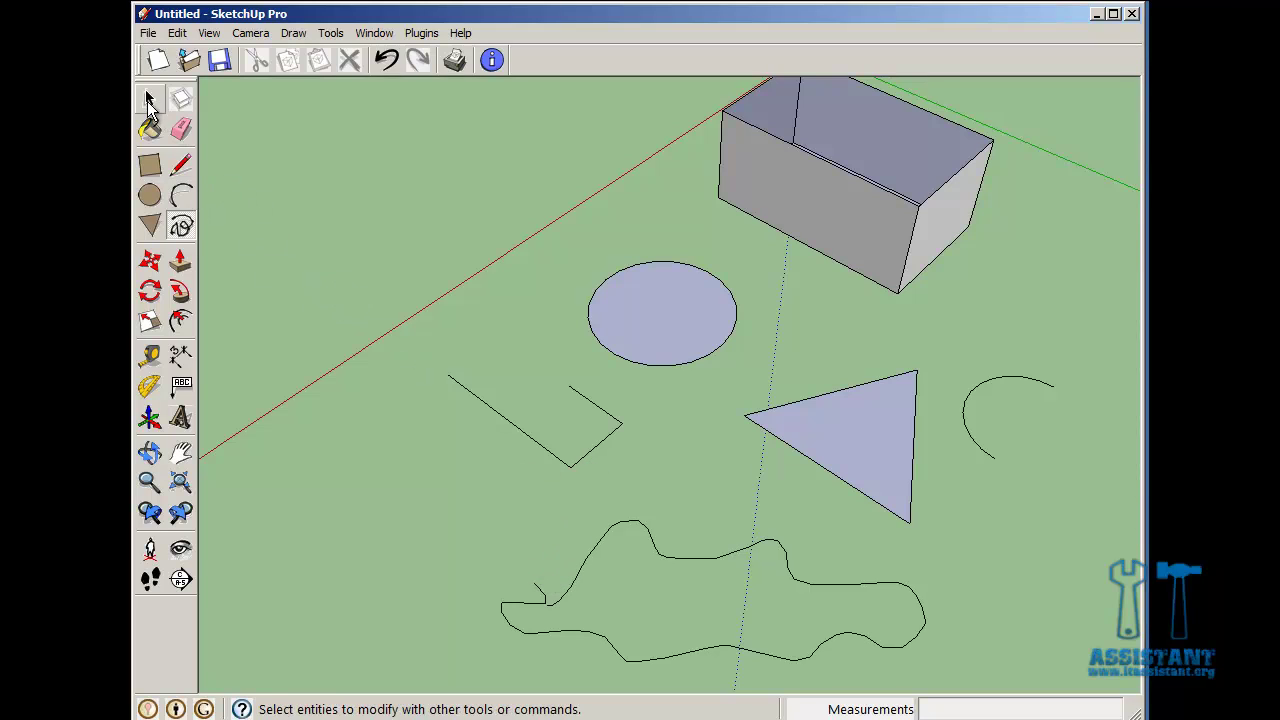
click(149, 100)
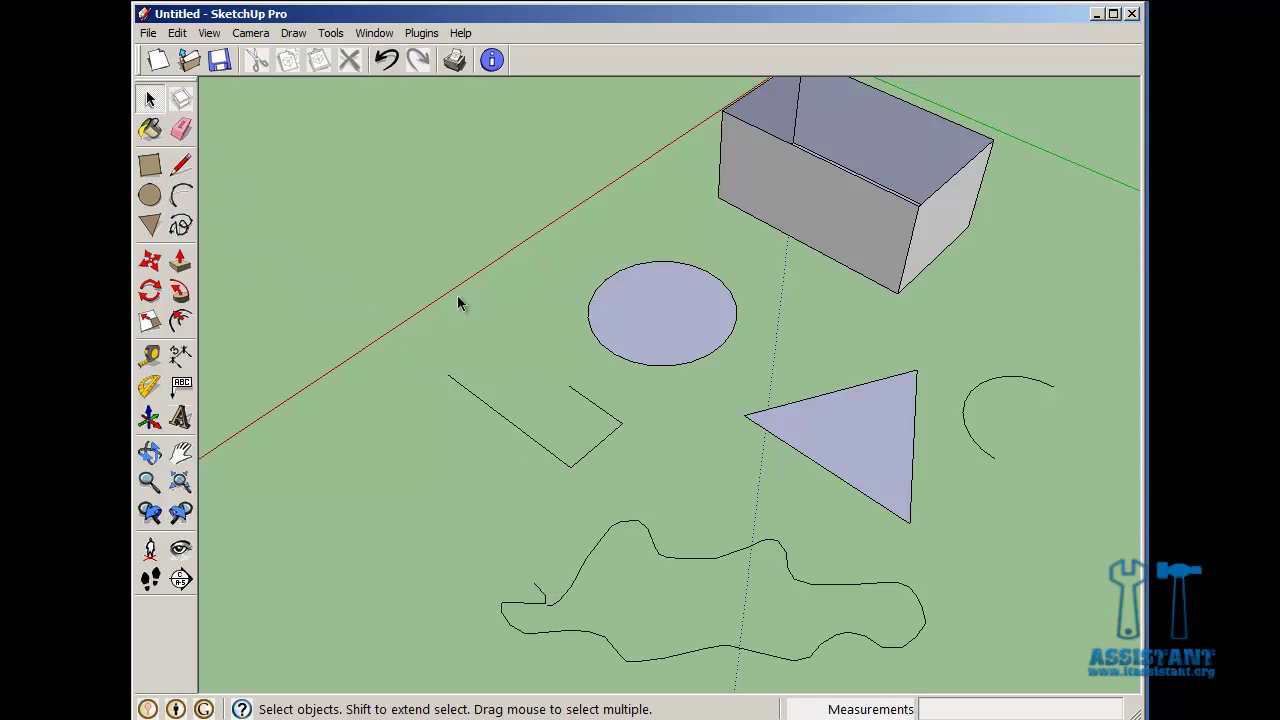
click(710, 556)
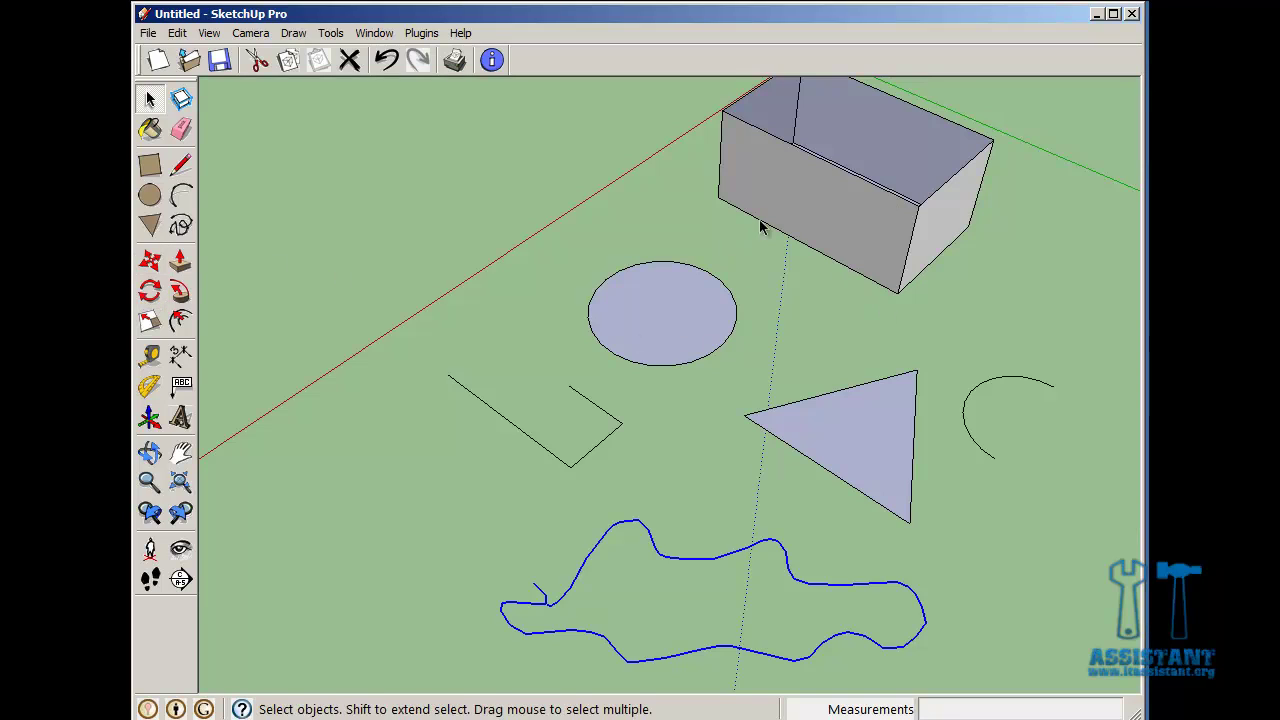
click(614, 480)
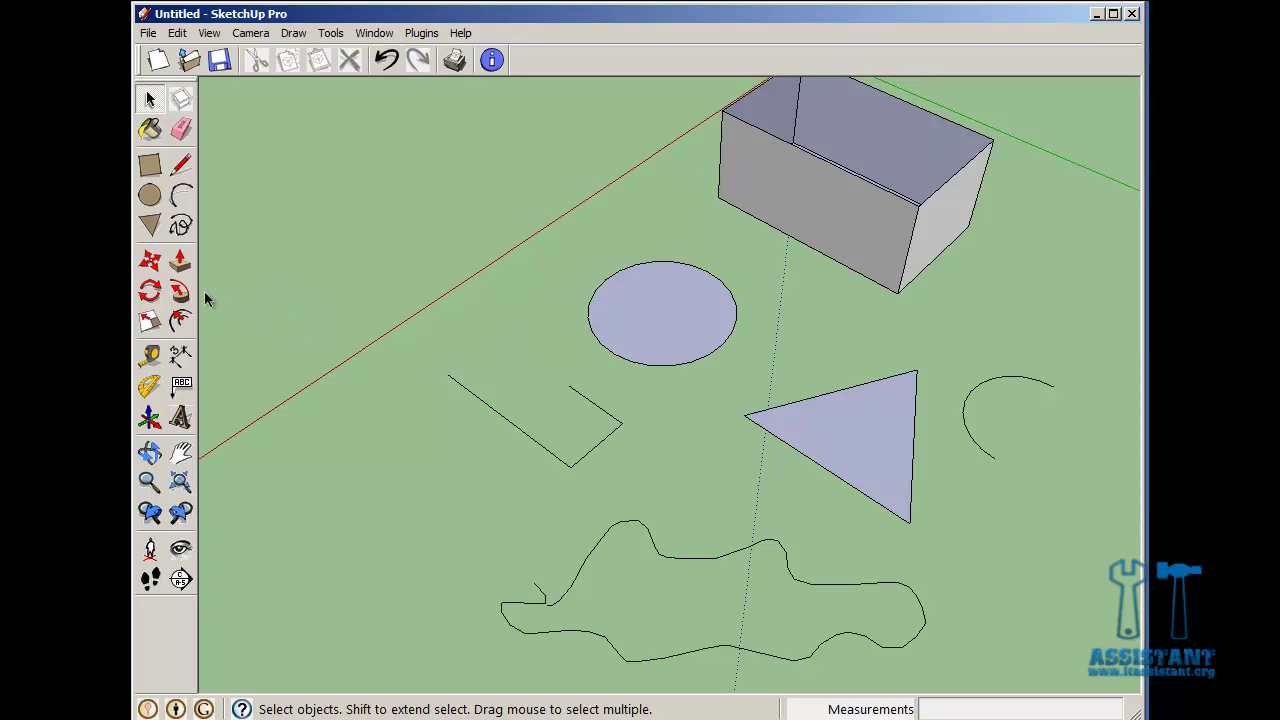
Move the circle's face about 0.09 m across the ground with the Move tool.
click(150, 268)
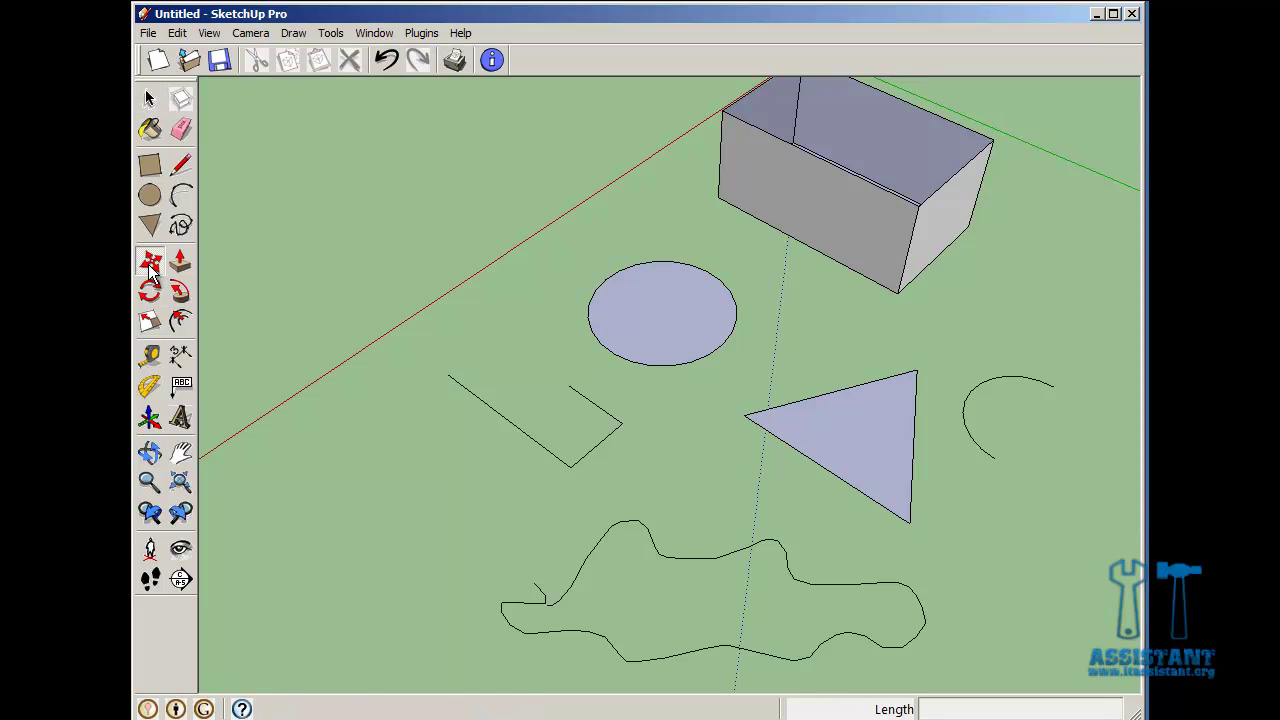
click(640, 305)
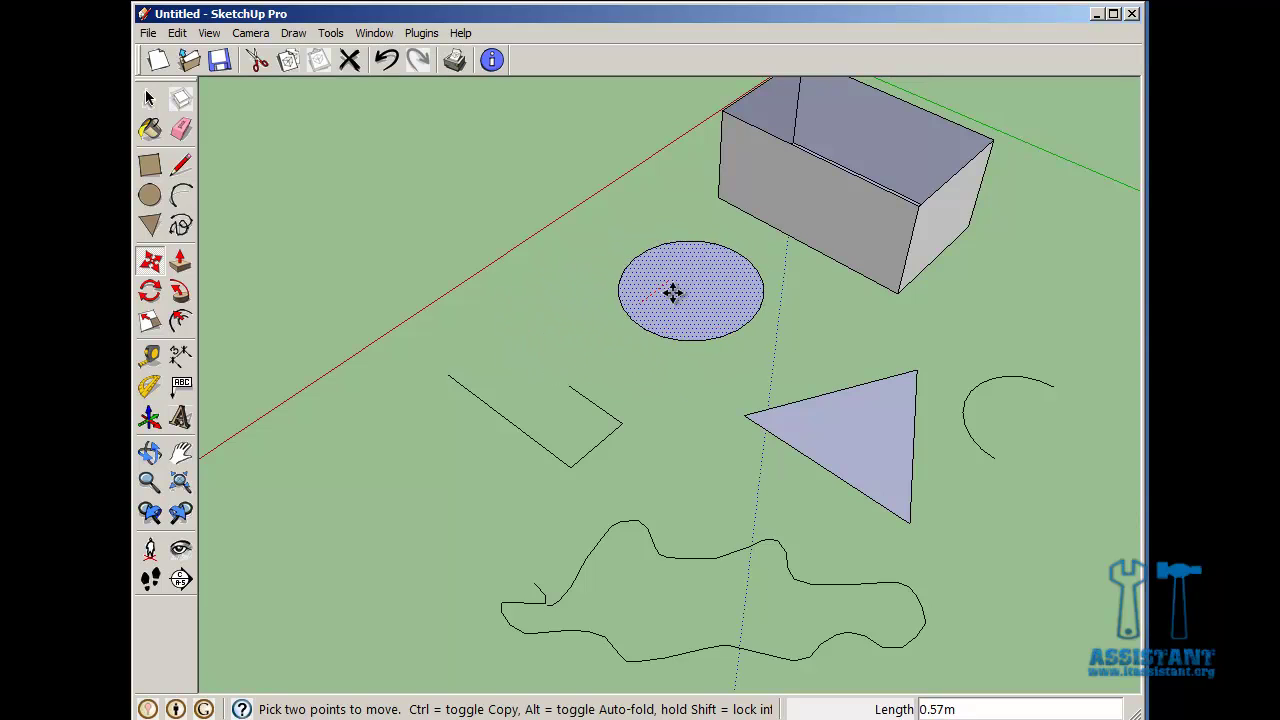
click(642, 300)
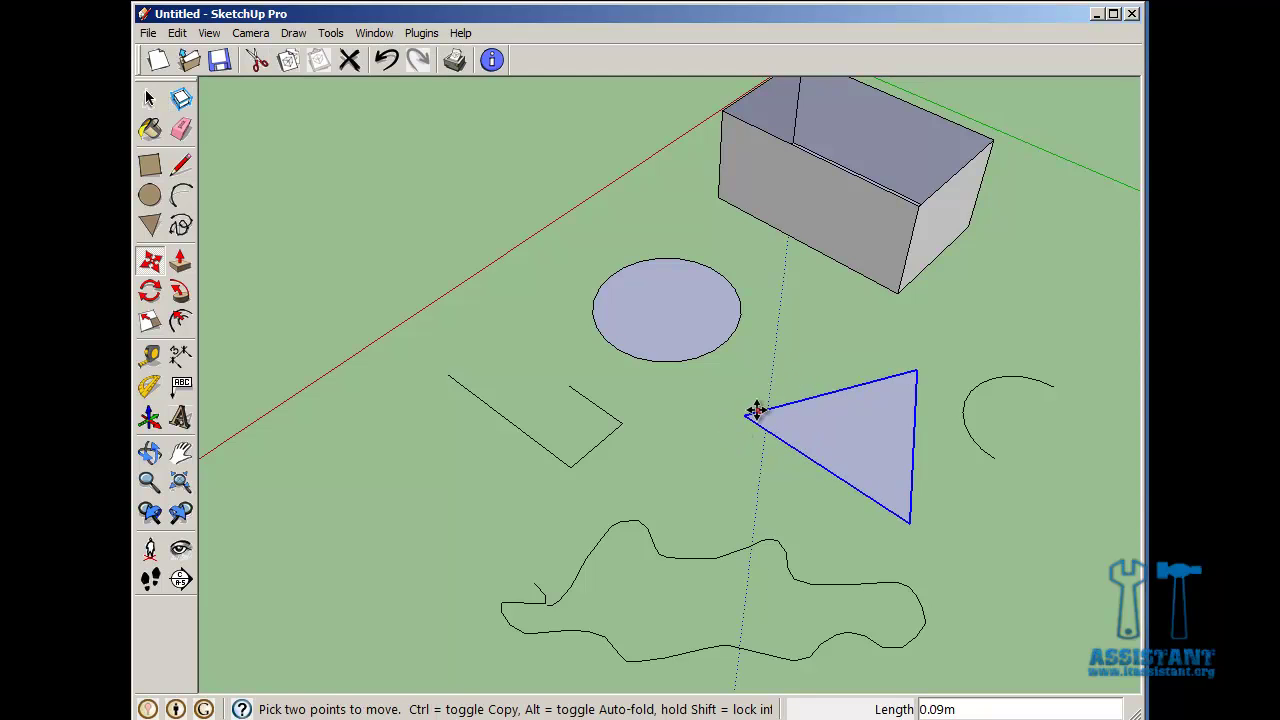
Resize the triangle by moving its sharp corner with the Move tool, about 0.85 m outward and about 0.22 m back inward.
scroll(881, 453, up, 4)
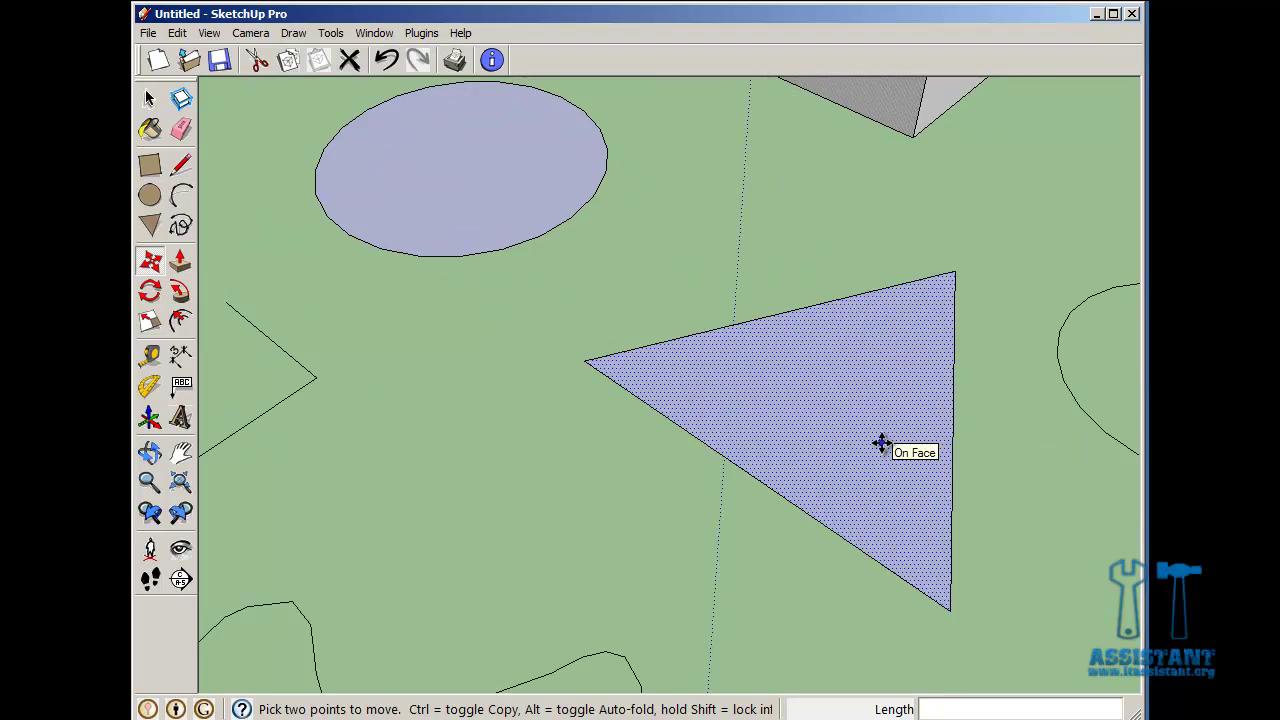
key(ctrl+t)
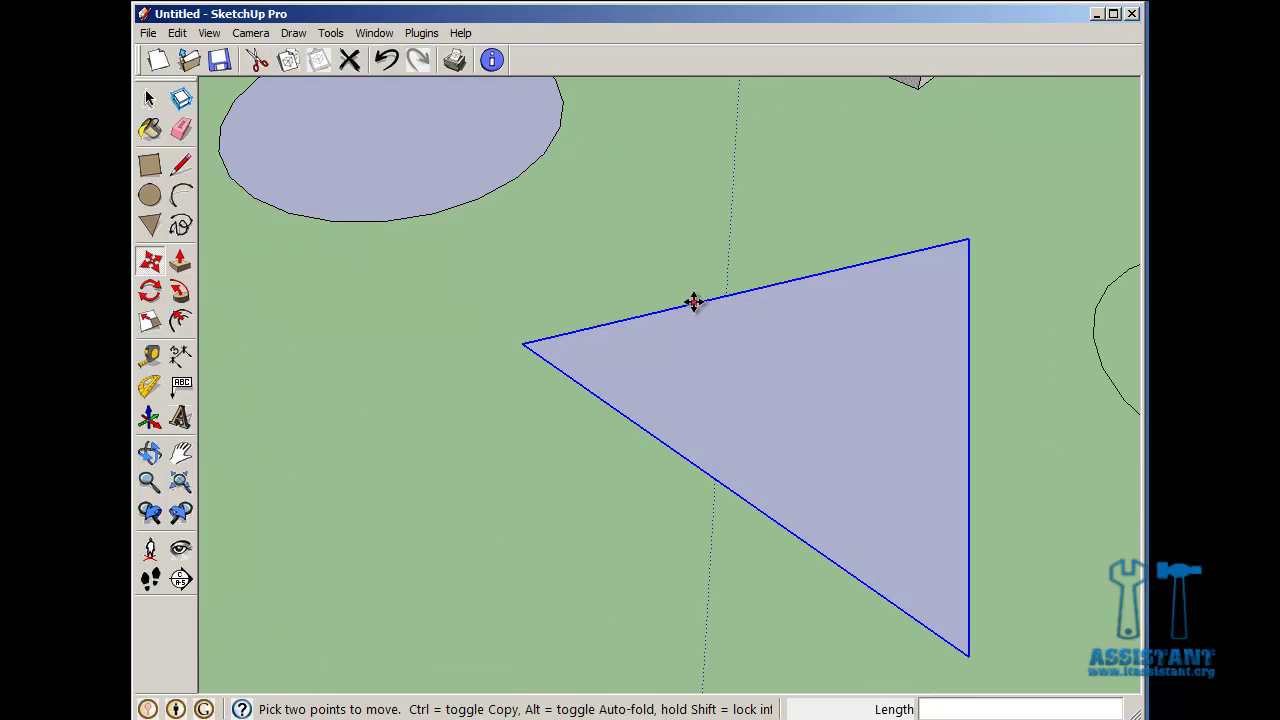
scroll(883, 240, up, 3)
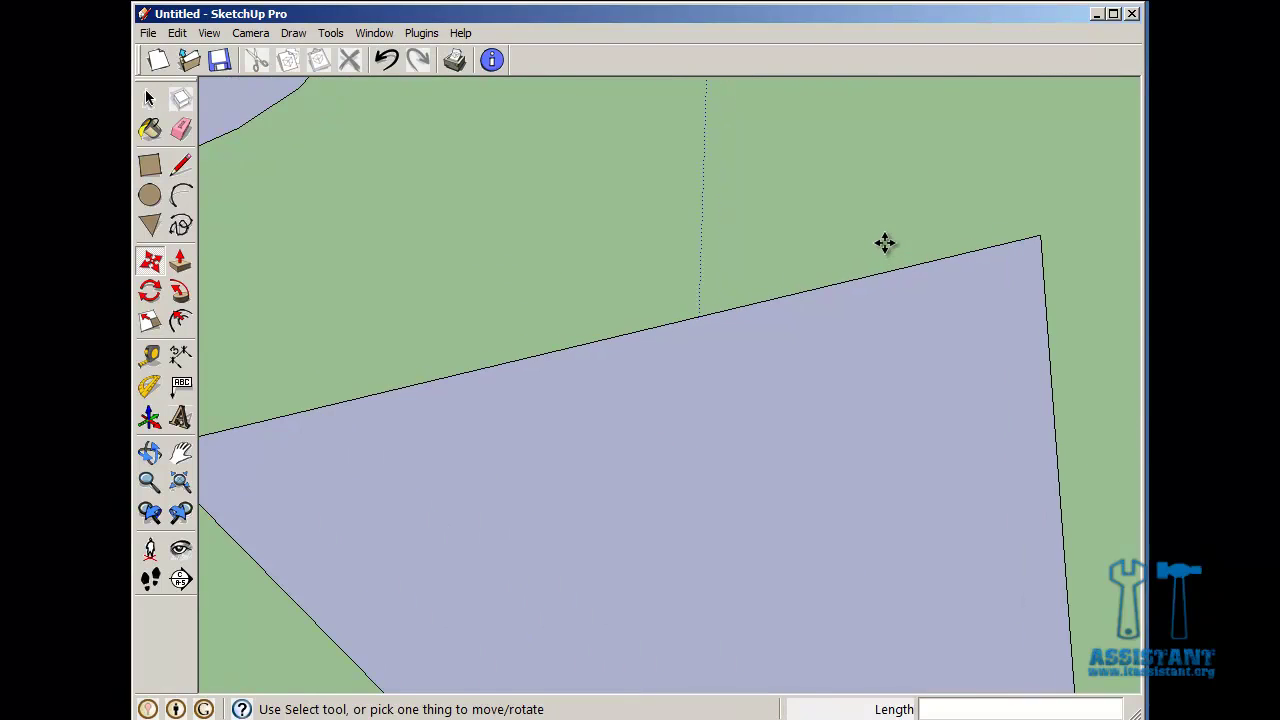
scroll(883, 240, down, 8)
scroll(885, 240, down, 2)
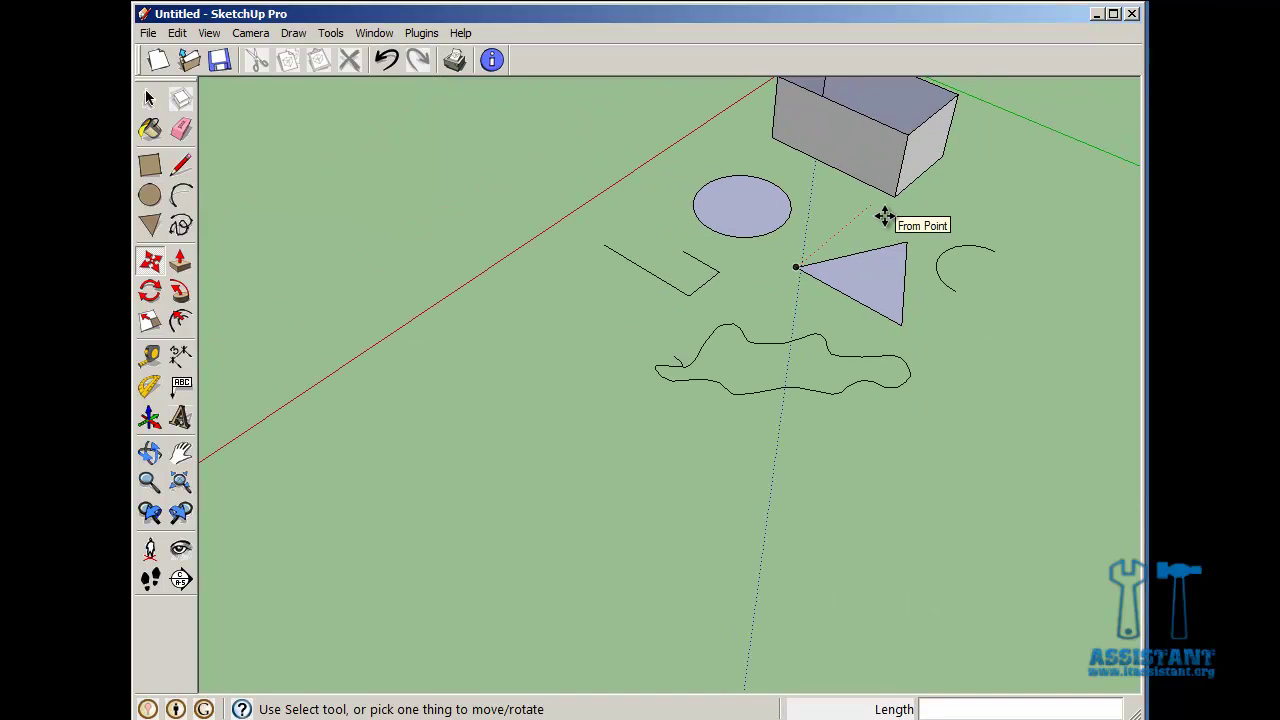
middle_drag(885, 217, 857, 314)
scroll(865, 247, up, 3)
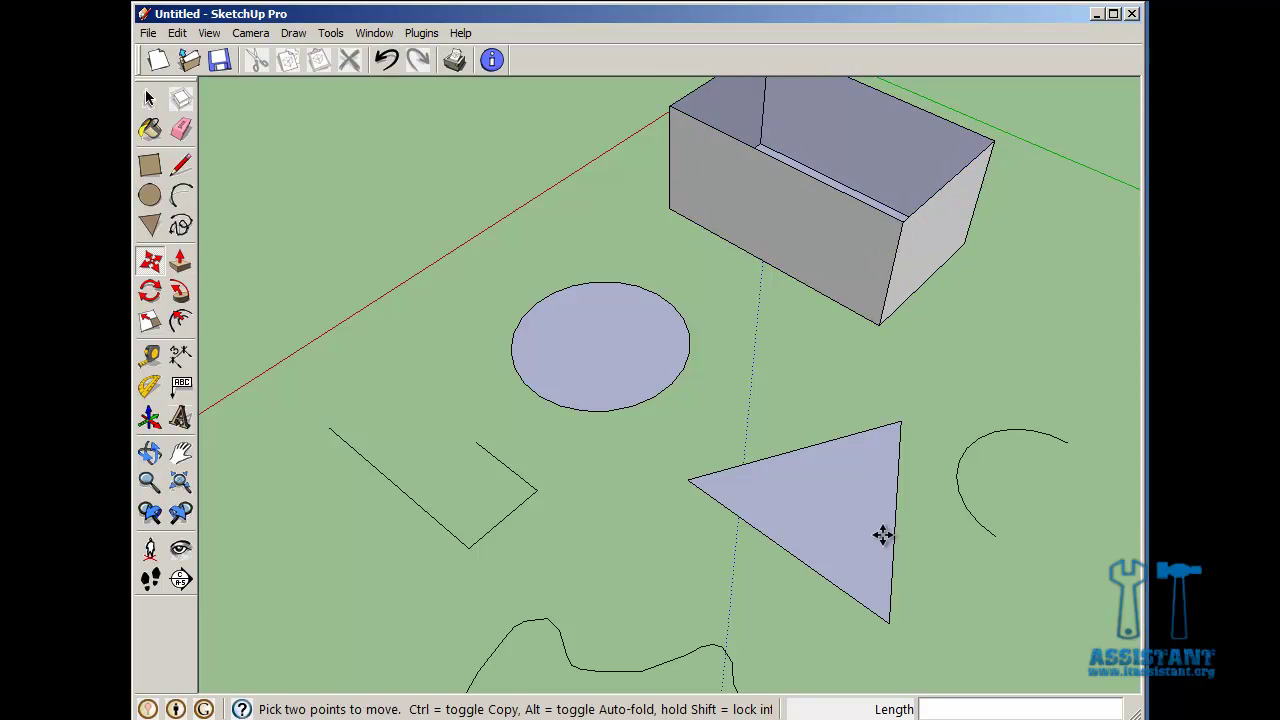
middle_drag(866, 596, 909, 449)
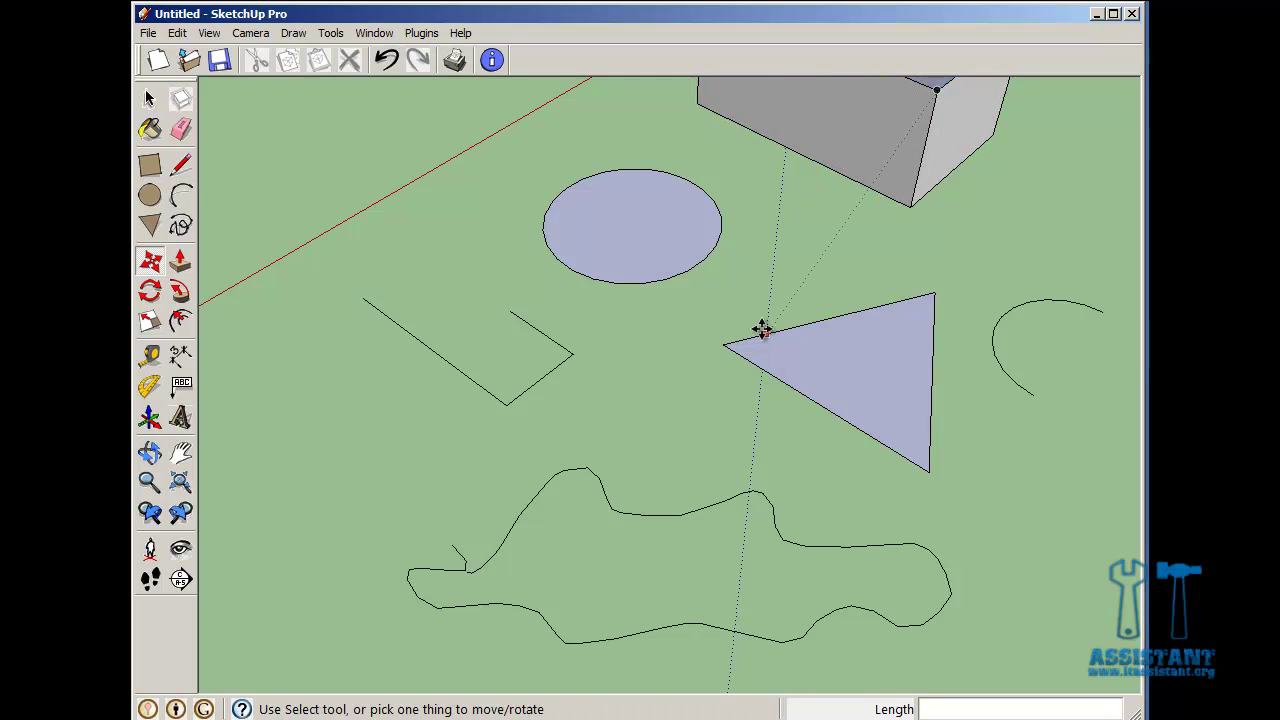
scroll(718, 345, up, 3)
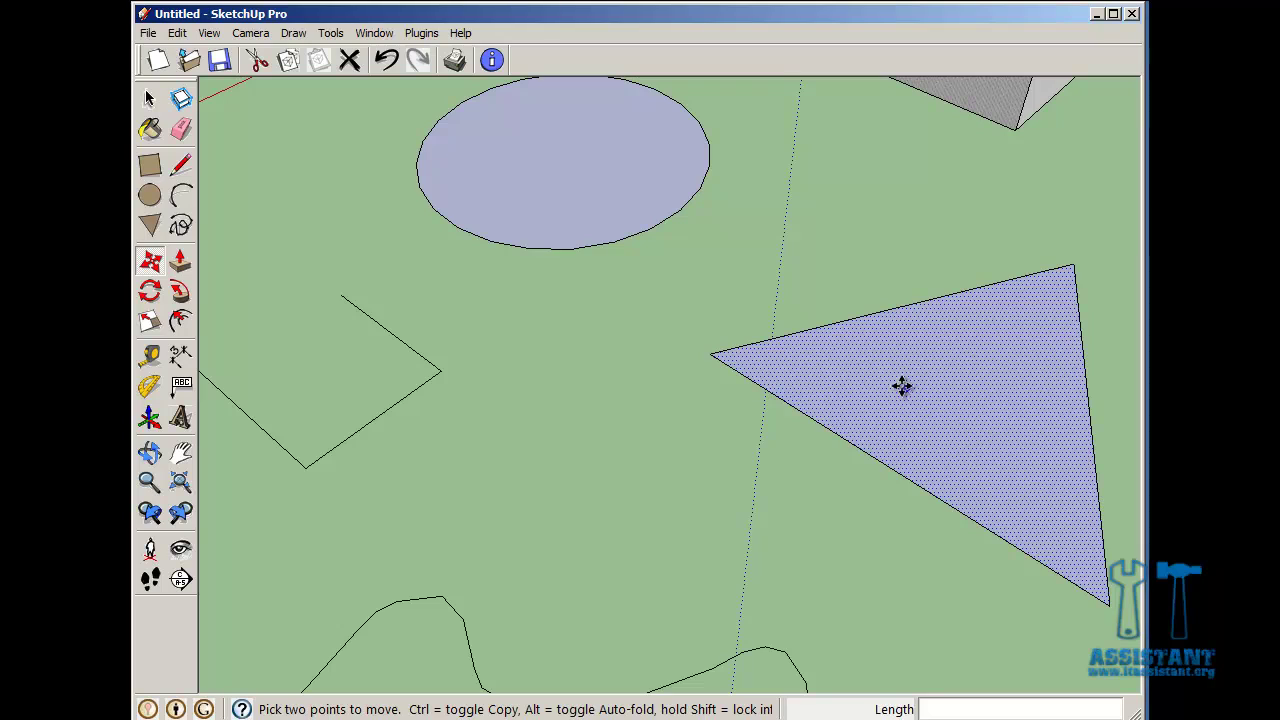
click(708, 356)
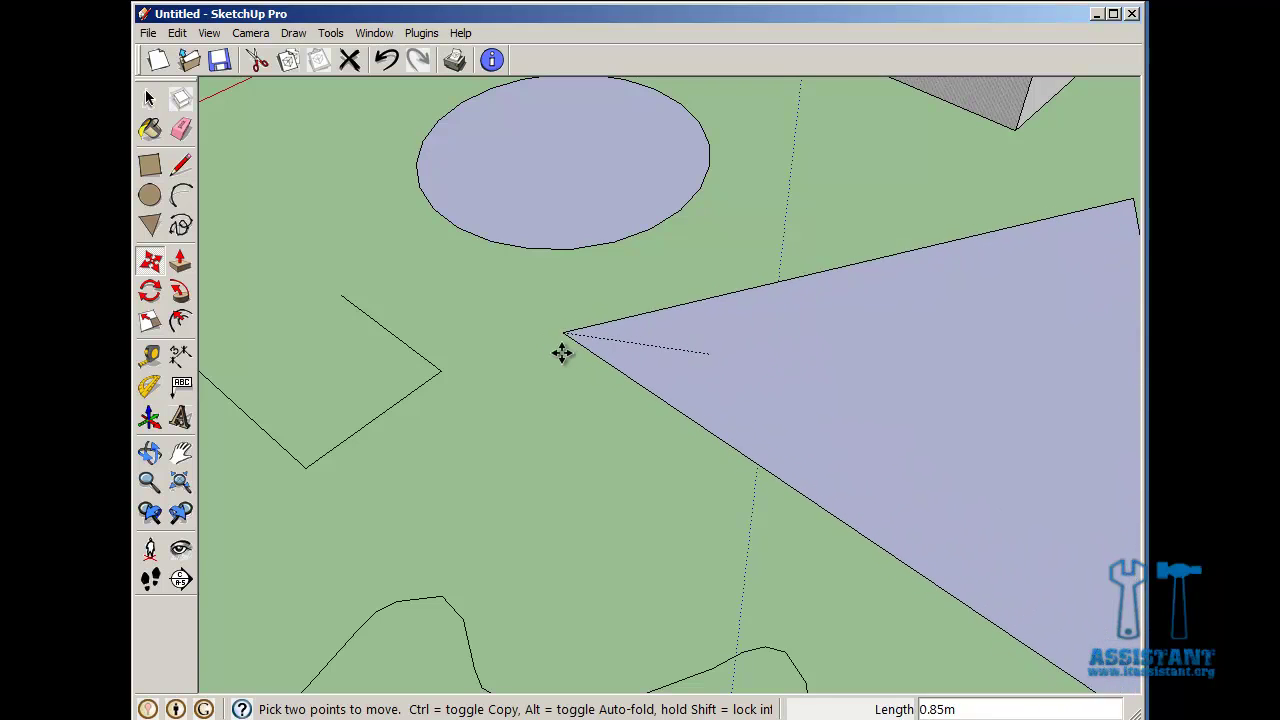
middle_drag(651, 373, 489, 314)
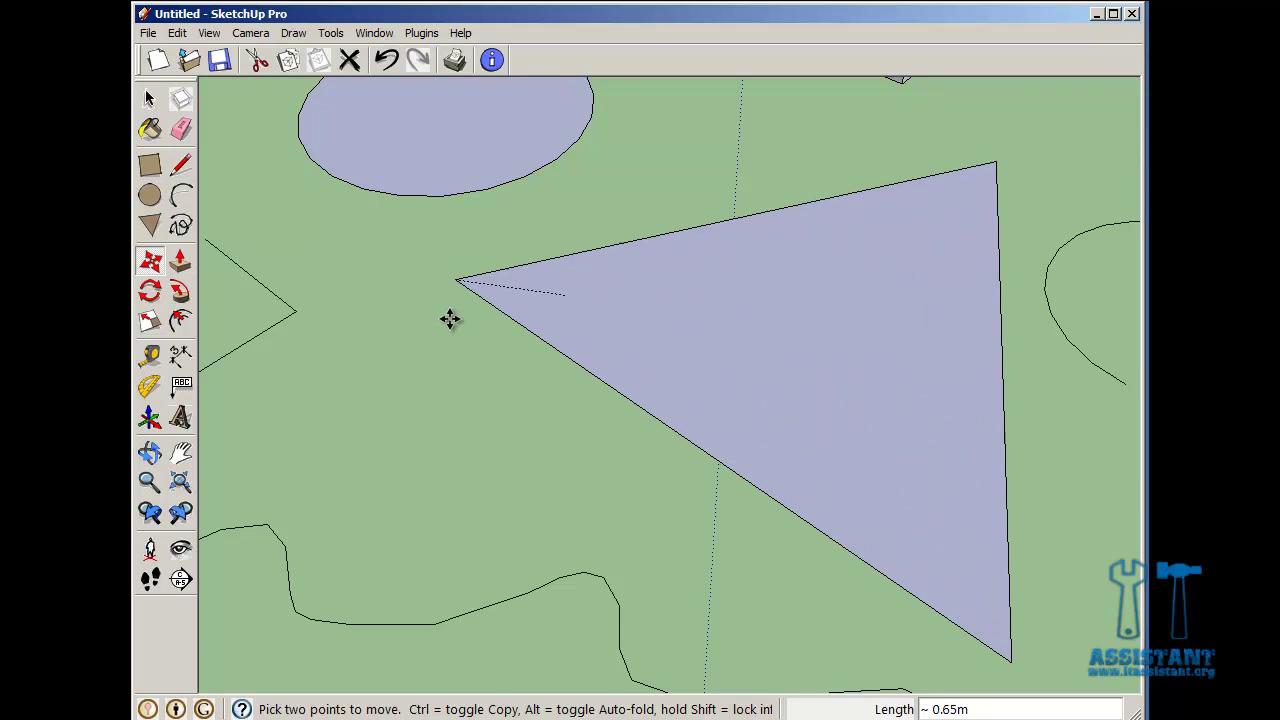
click(522, 330)
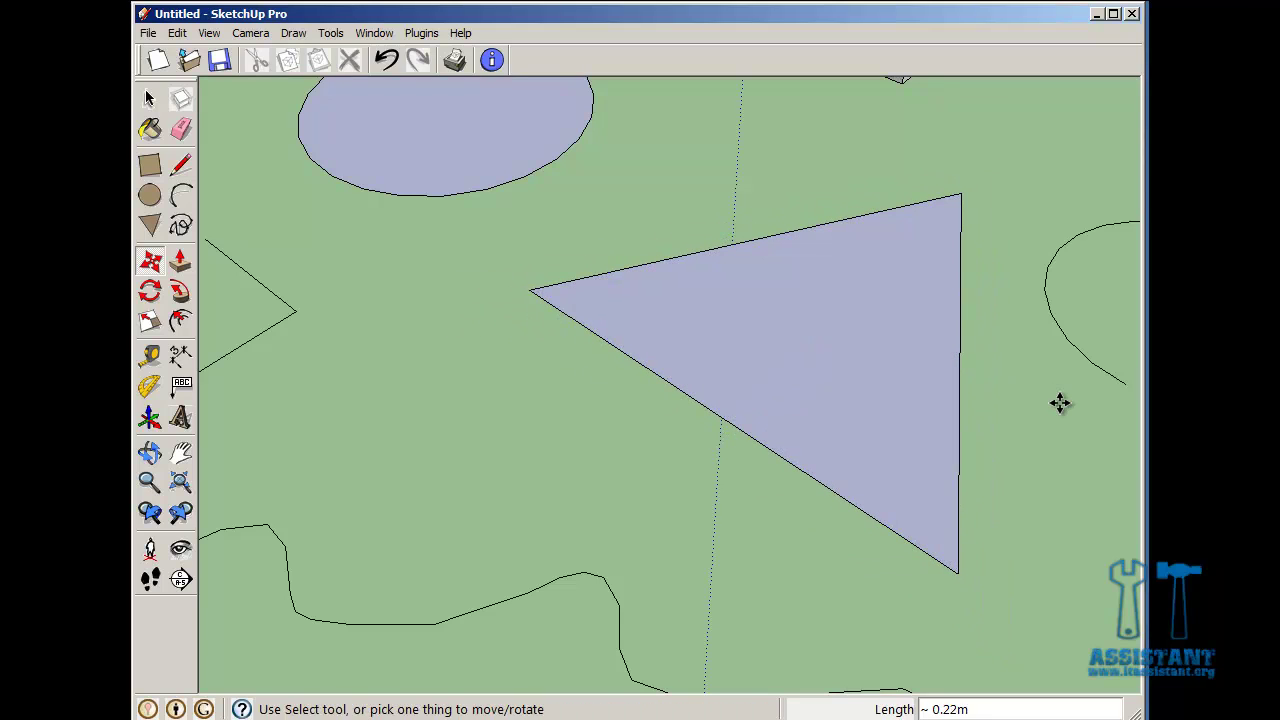
Reshape the arc beside the triangle by moving its lower endpoint about 0.65 m with the Move tool.
shift+middle_drag(1097, 460, 840, 406)
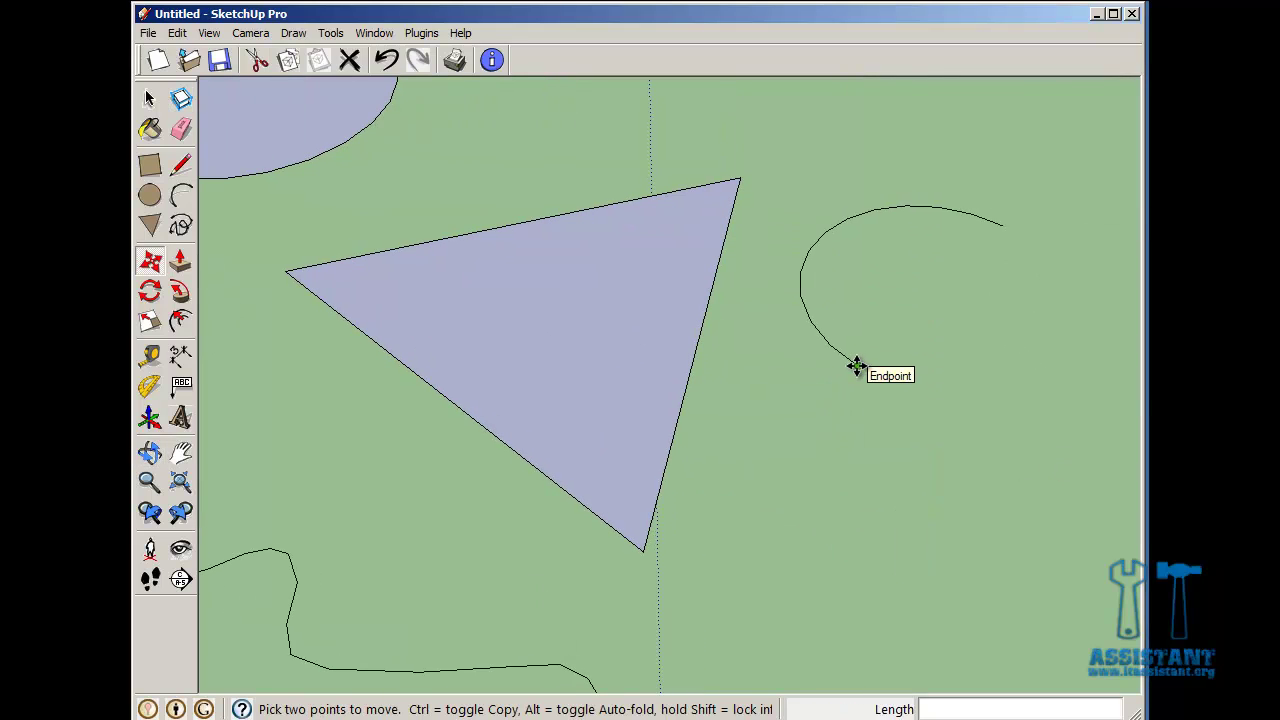
drag(857, 367, 860, 280)
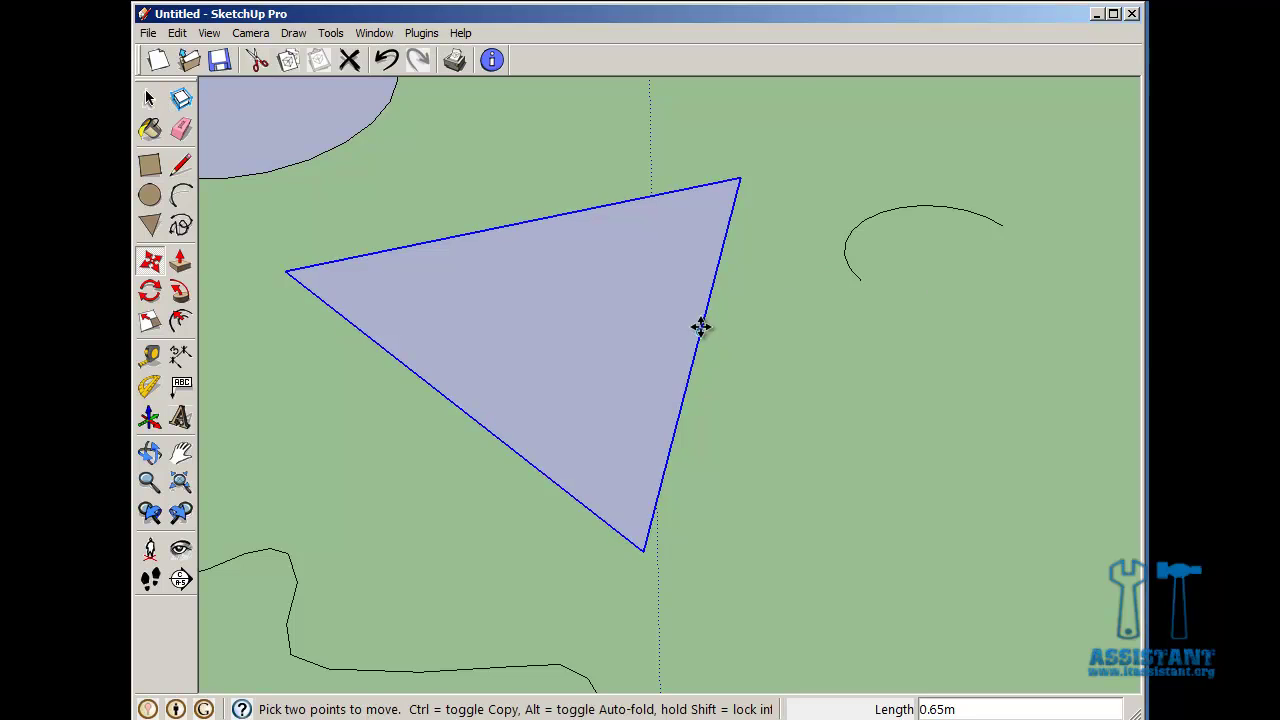
Move the middle edge of the open three-segment line 0.37 m along the green axis, stretching both attached lines.
scroll(700, 326, down, 3)
middle_drag(406, 319, 679, 404)
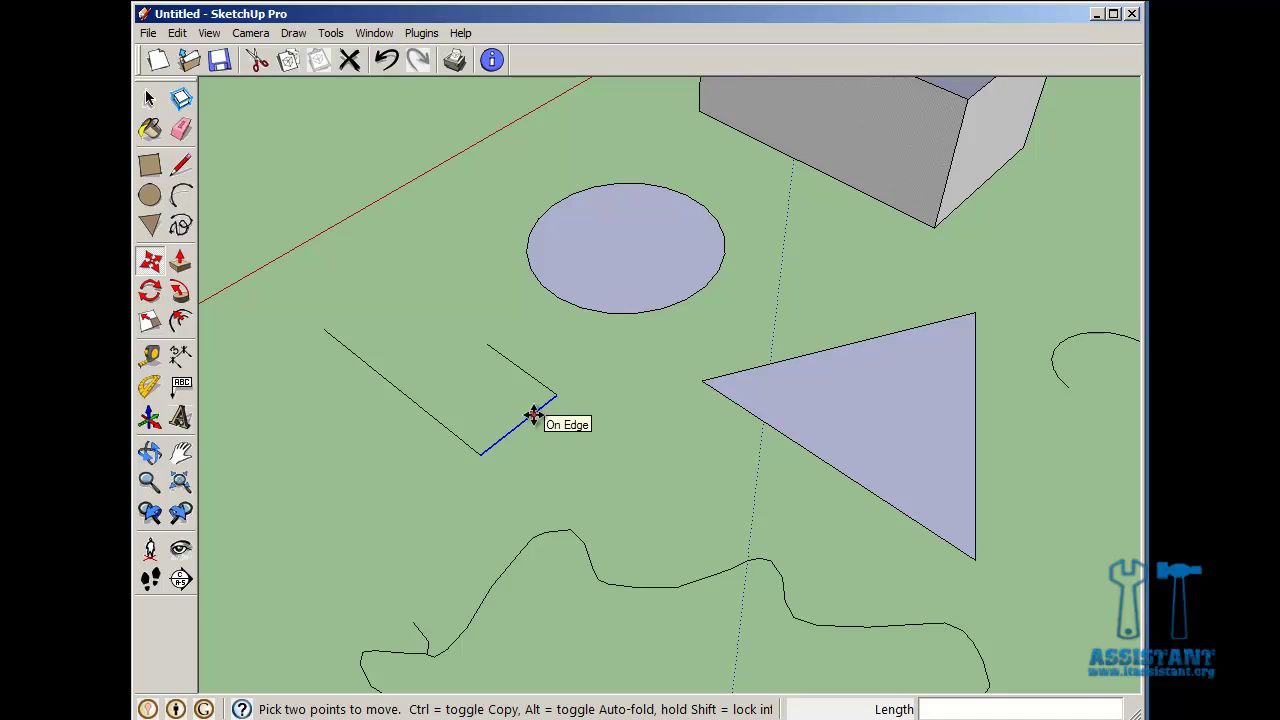
scroll(533, 413, up, 5)
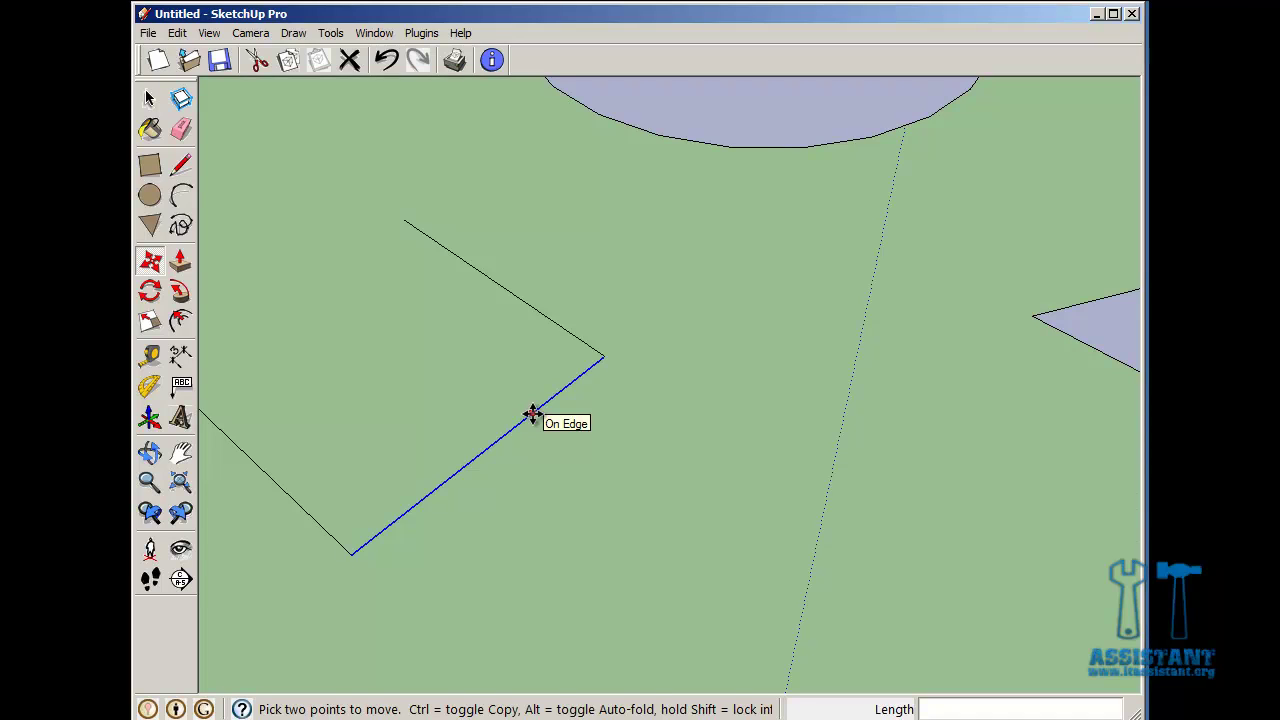
click(533, 413)
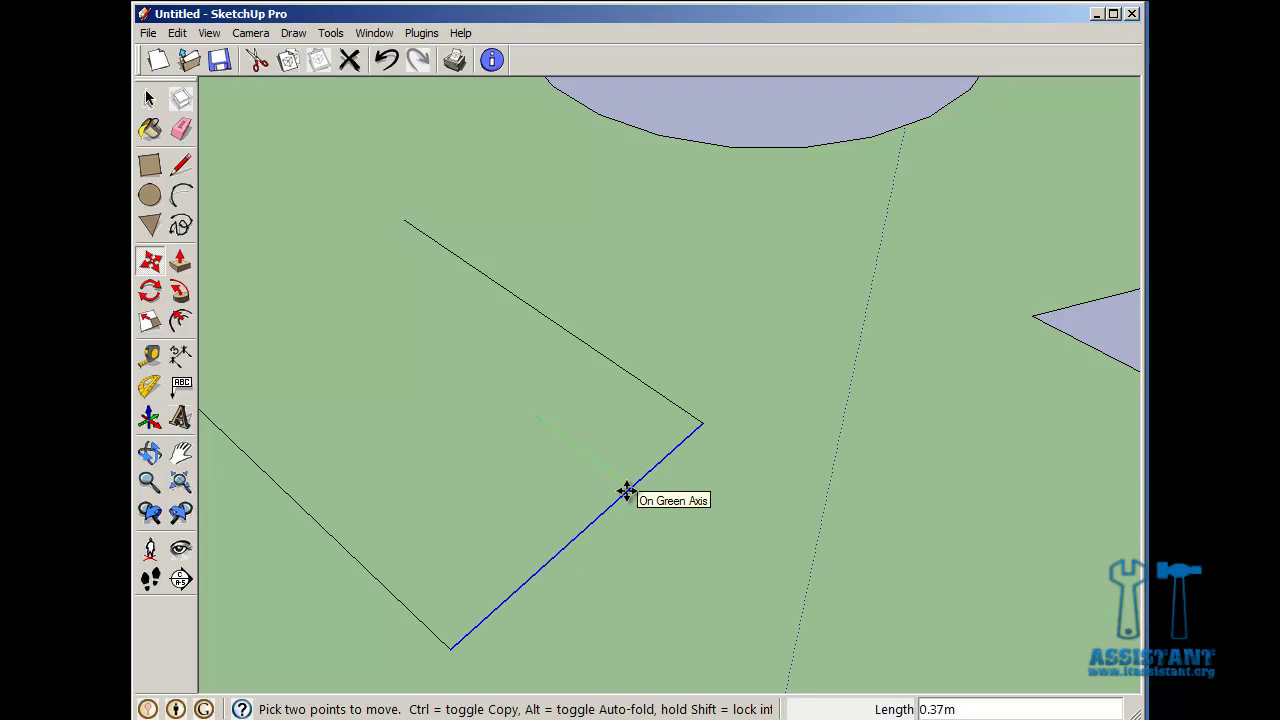
click(626, 491)
Move the triangle's face about 0.39 m across the ground with the Move tool.
scroll(805, 393, down, 5)
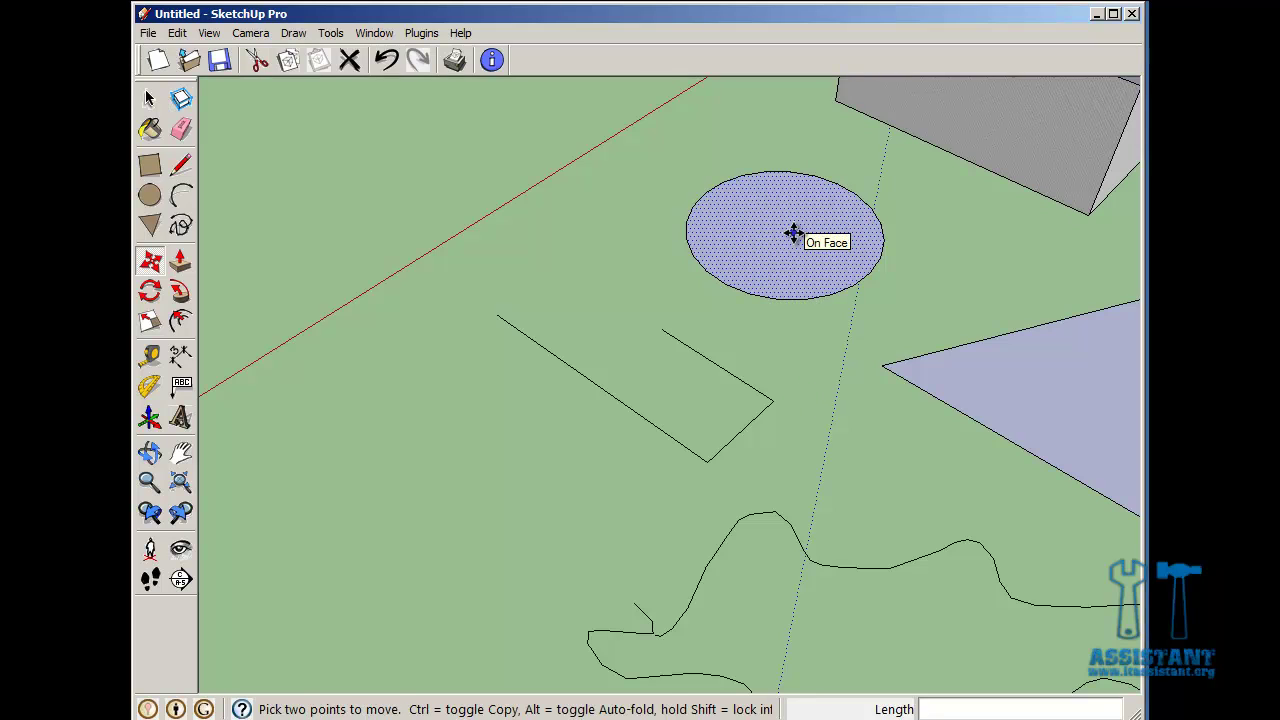
middle_drag(1020, 380, 740, 358)
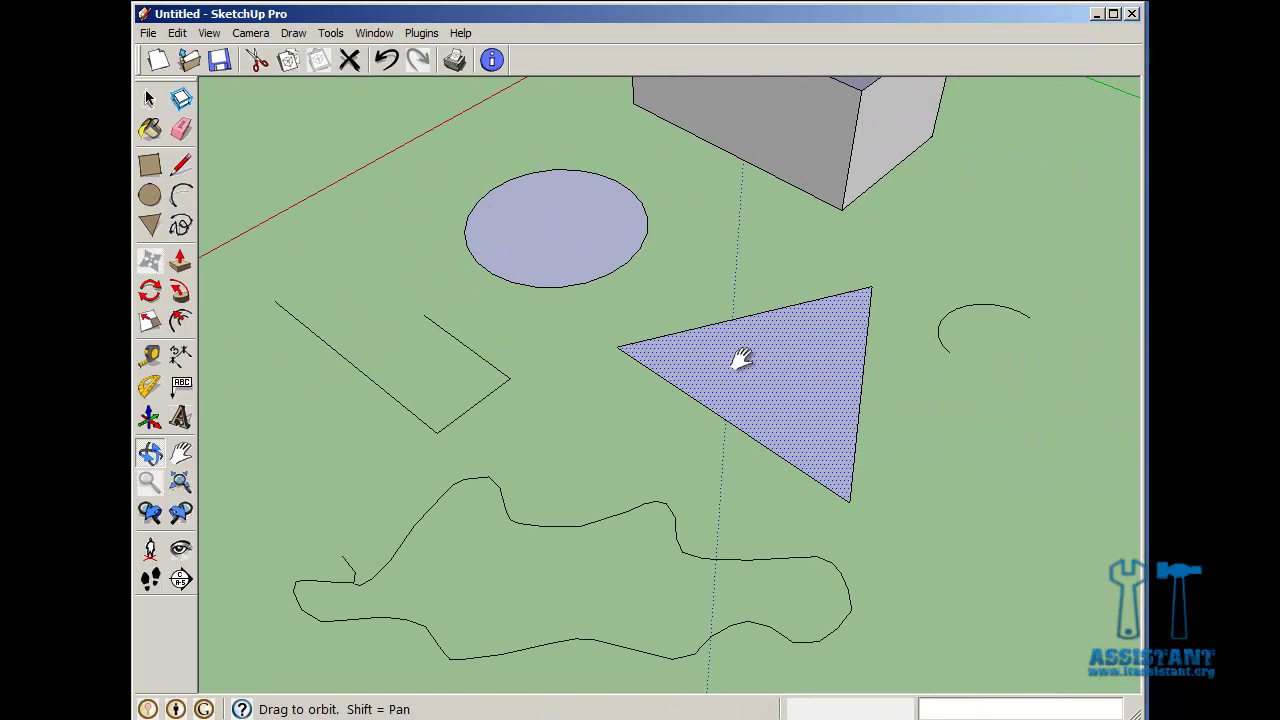
key(z)
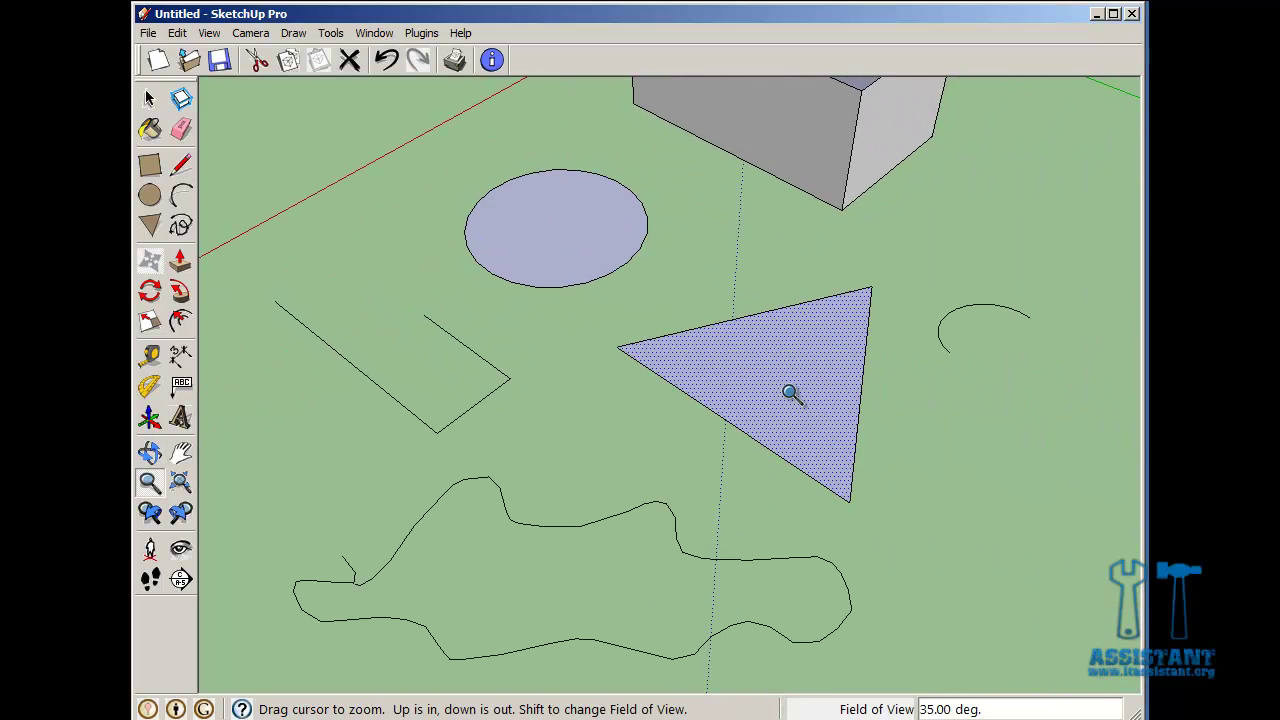
click(152, 263)
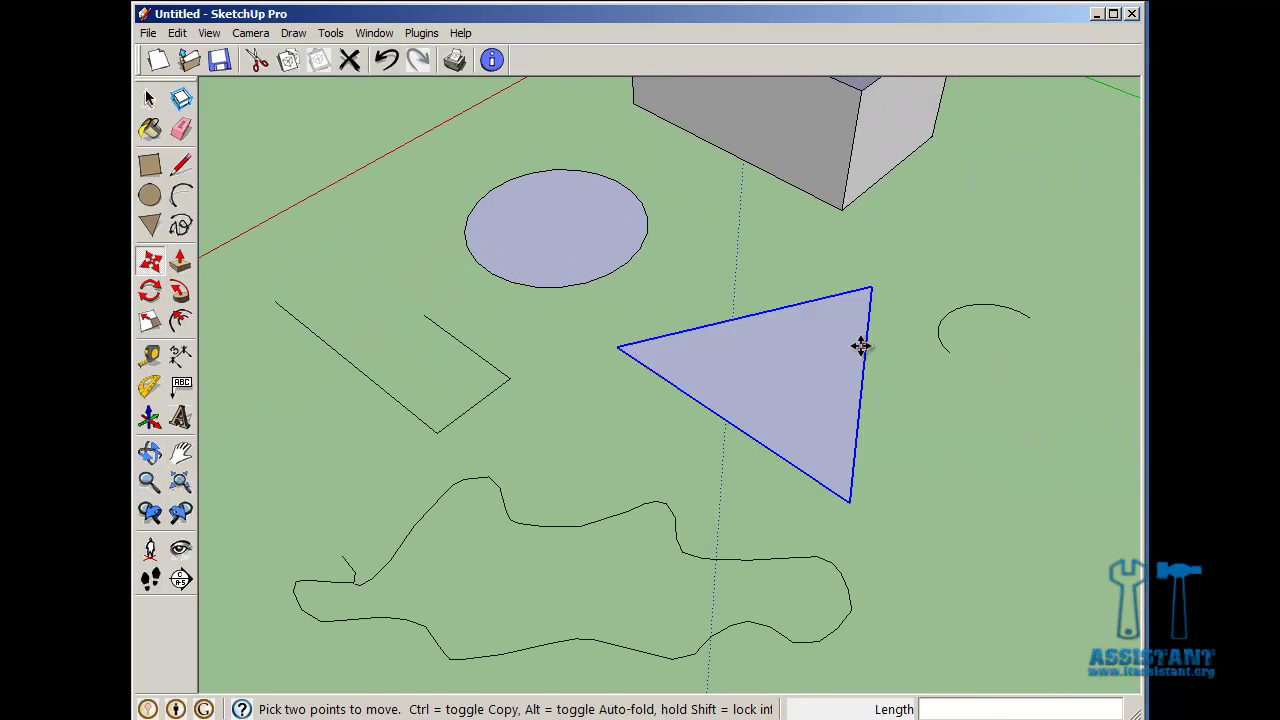
click(778, 375)
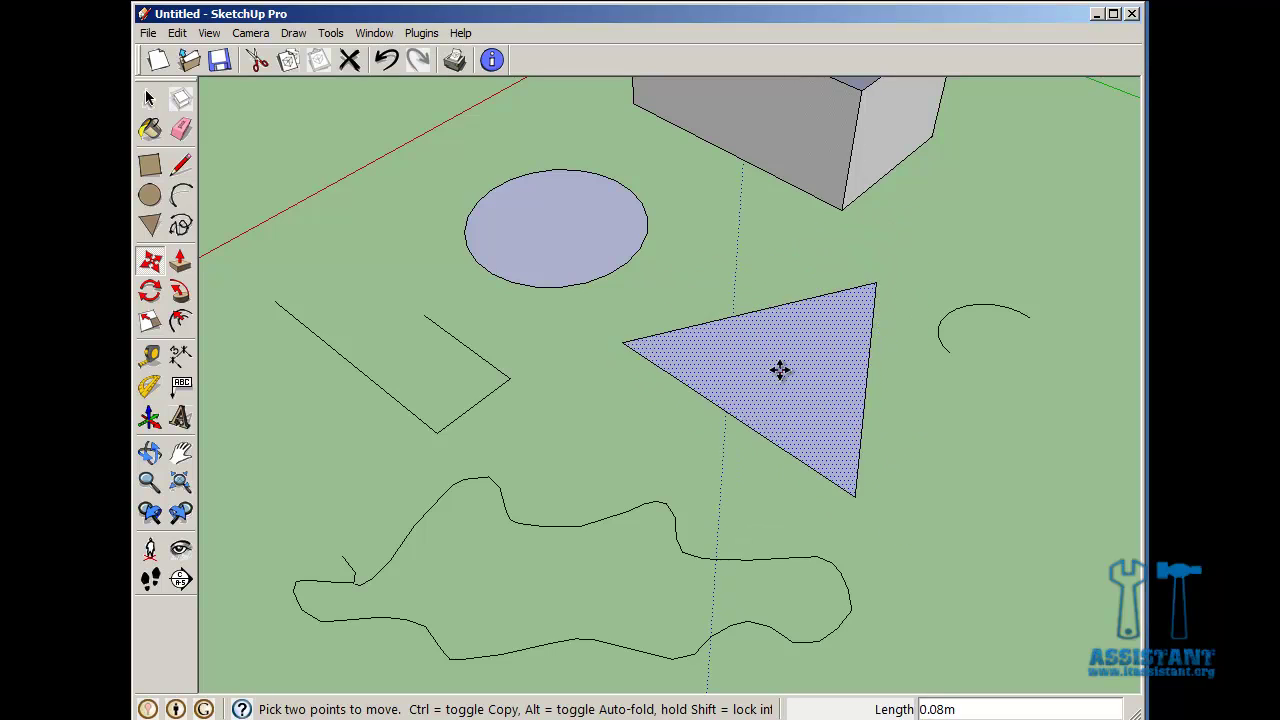
click(746, 389)
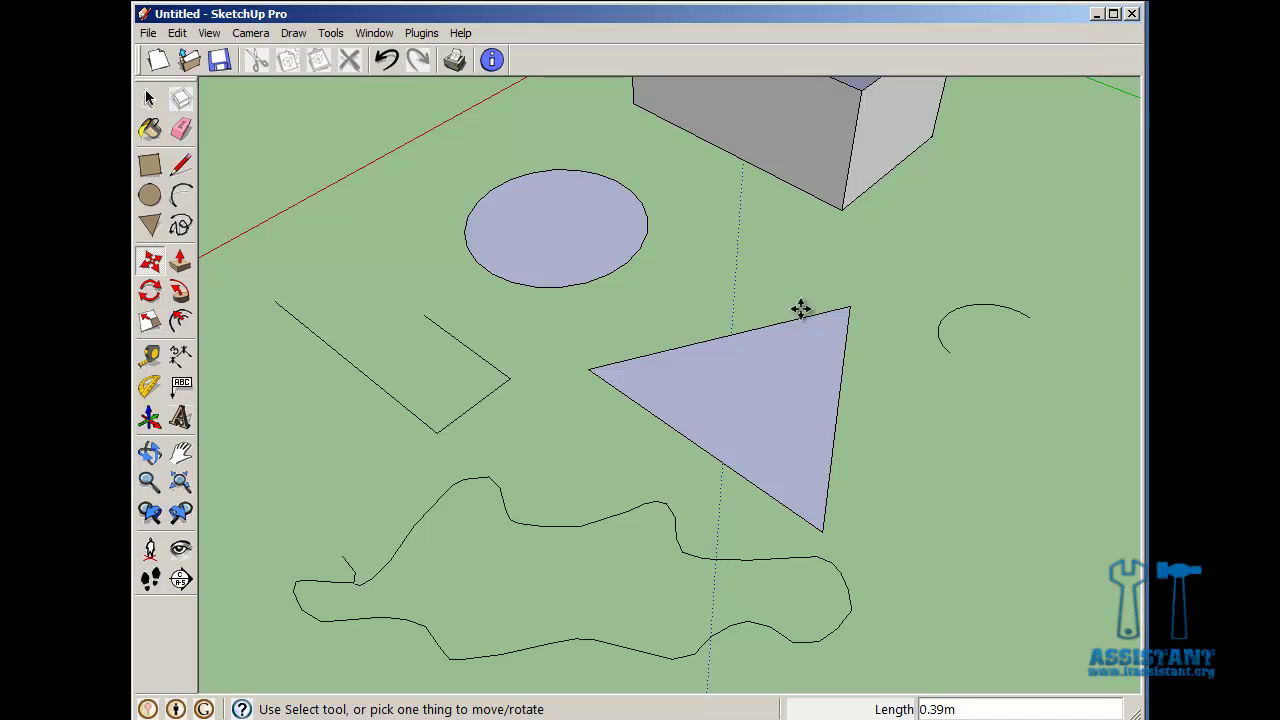
Move the open-topped box about 0.07 m from a point on its front face with the Move tool.
key(o)
drag(837, 271, 737, 494)
key(m)
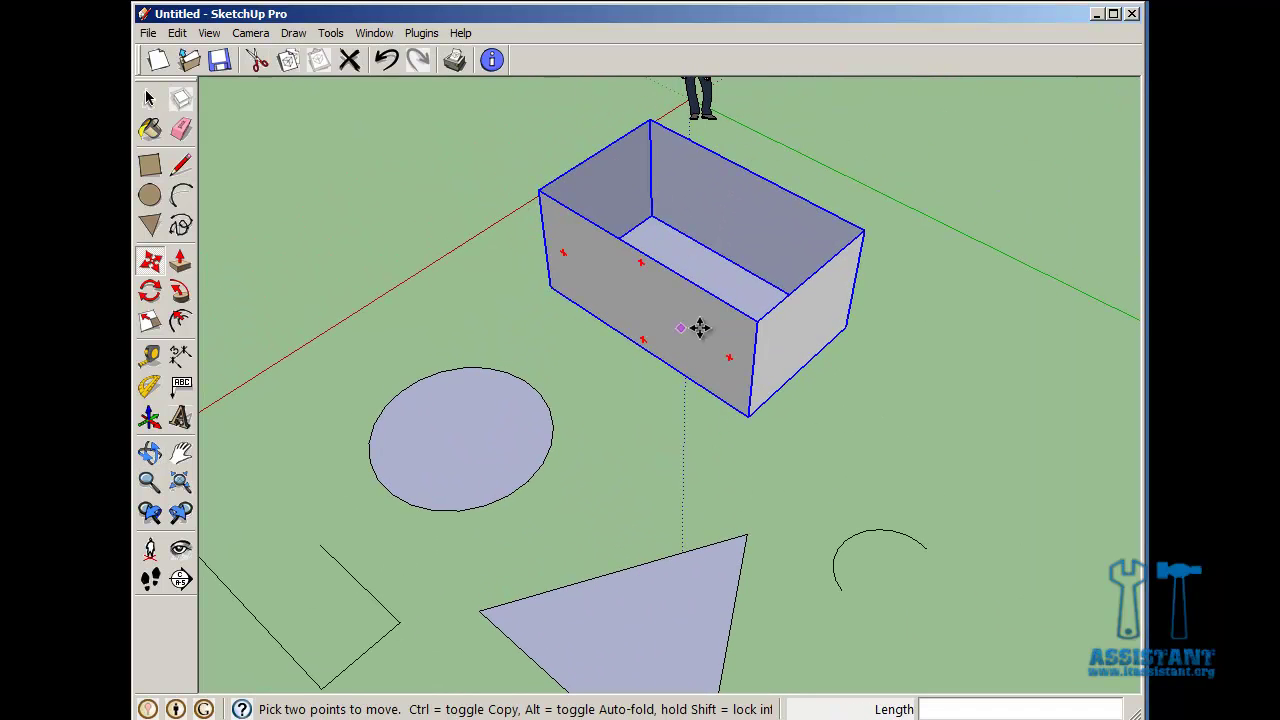
mouse_move(718, 274)
middle_down()
mouse_move(729, 289)
mouse_move(717, 411)
mouse_move(714, 281)
middle_up()
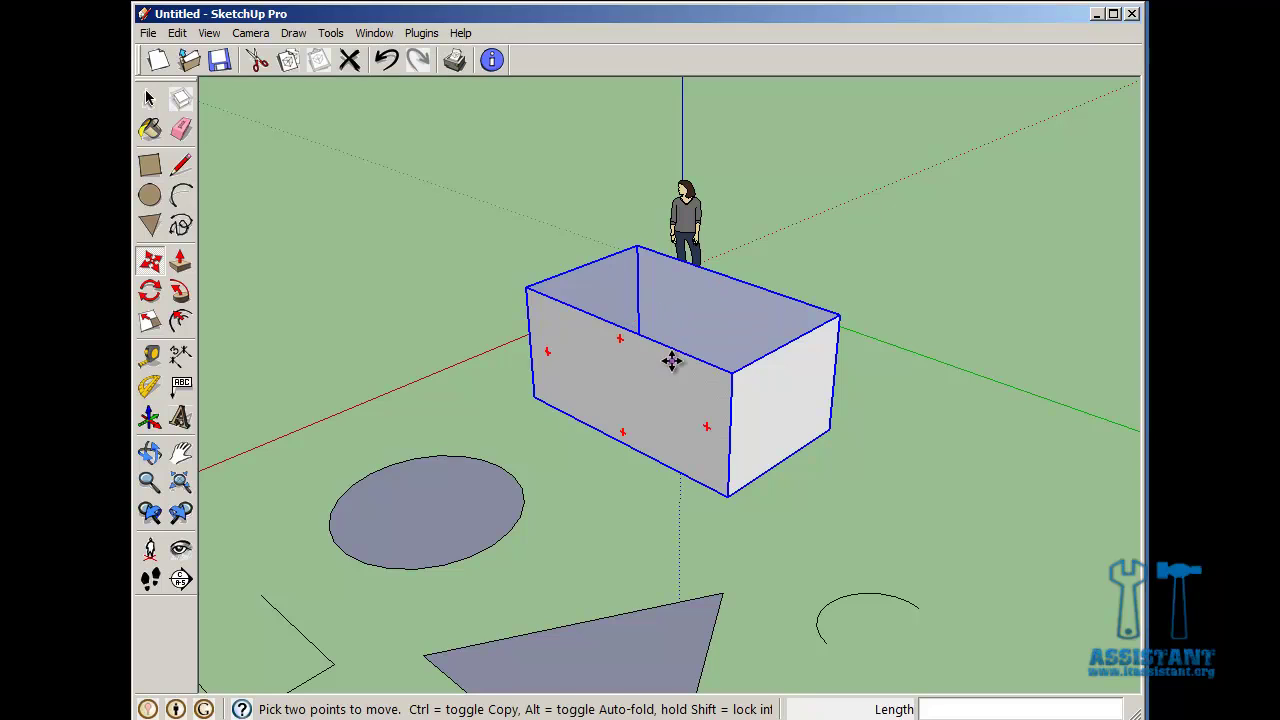
click(655, 396)
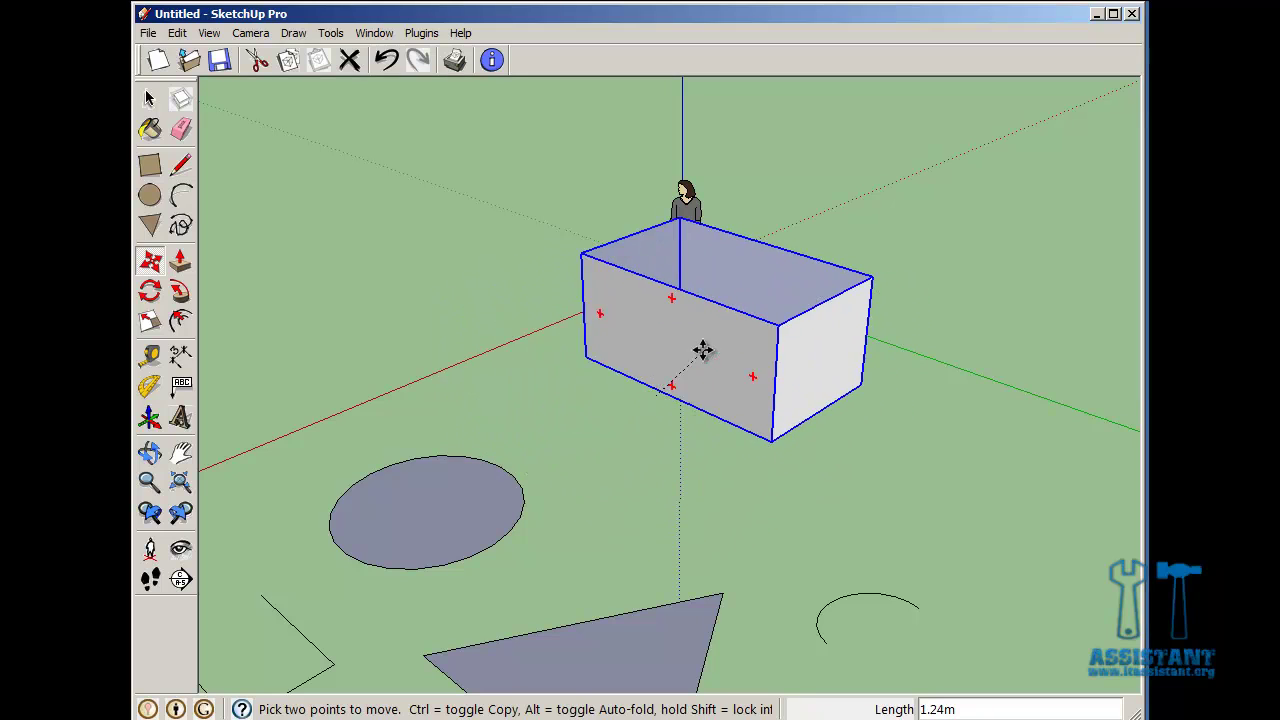
click(651, 399)
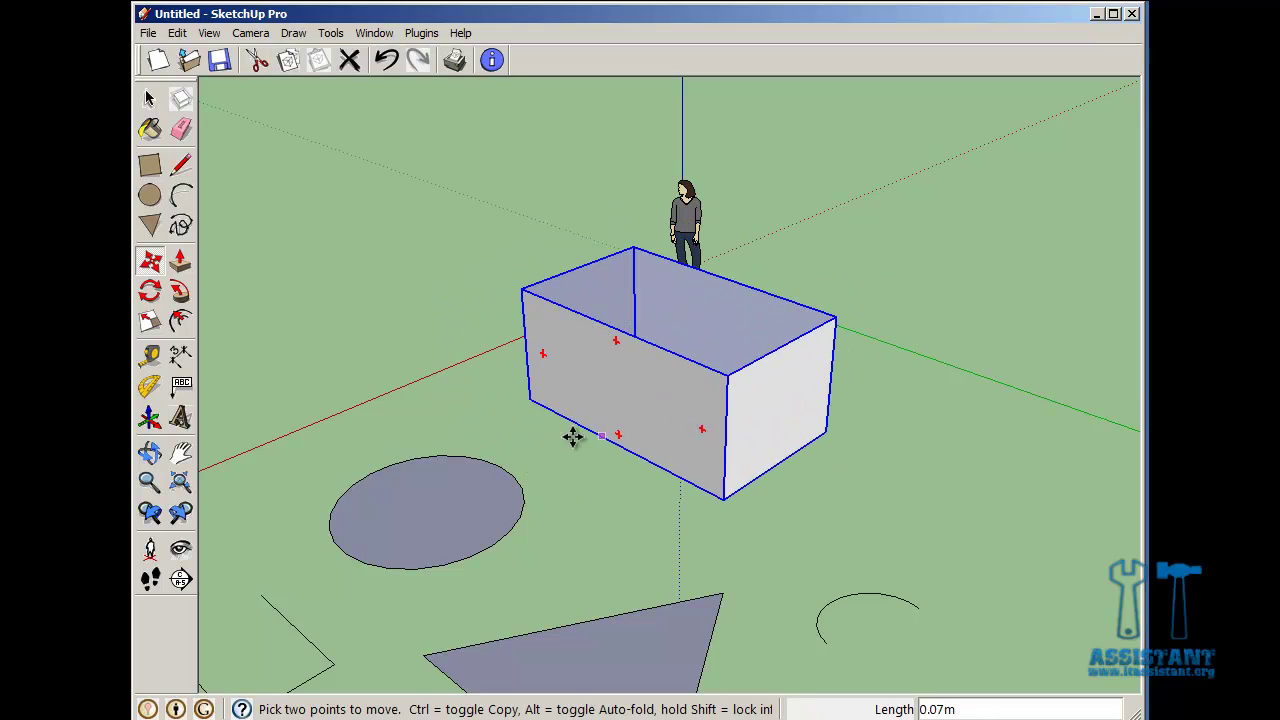
Rotate the triangle about 53.6 degrees on the ground around a point on its face with the Rotate tool.
click(147, 299)
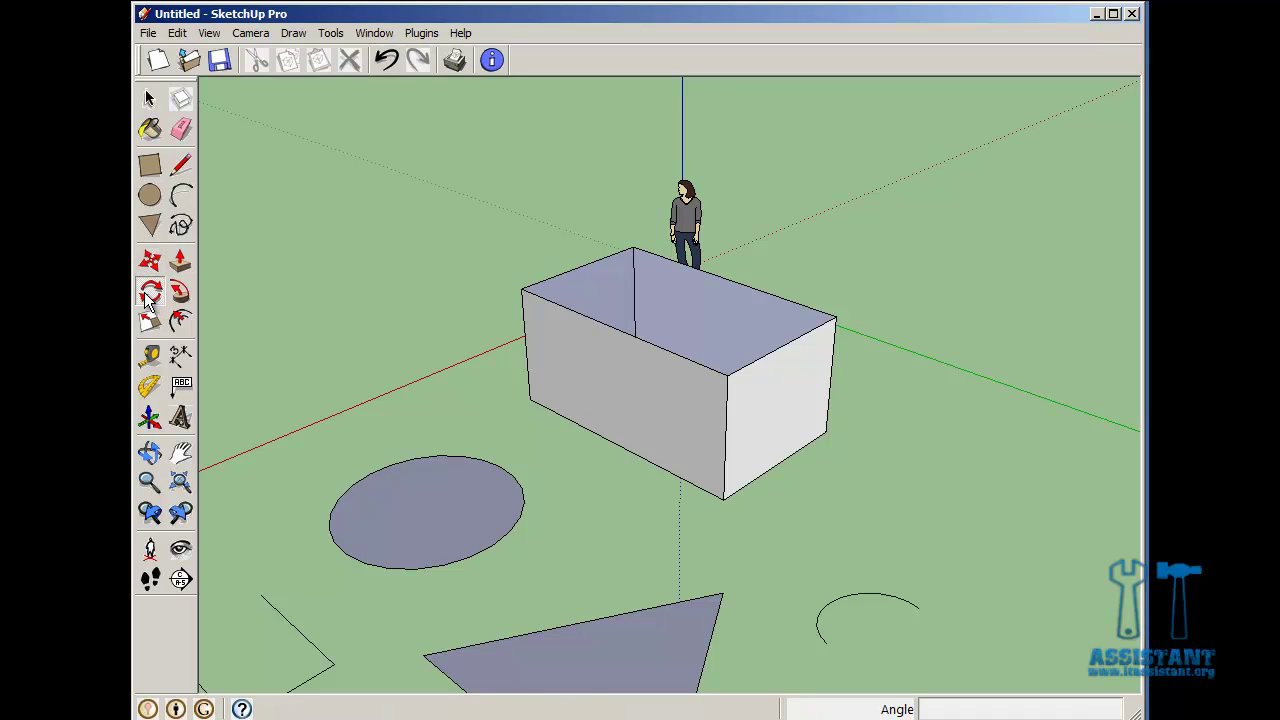
scroll(650, 440, down, 3)
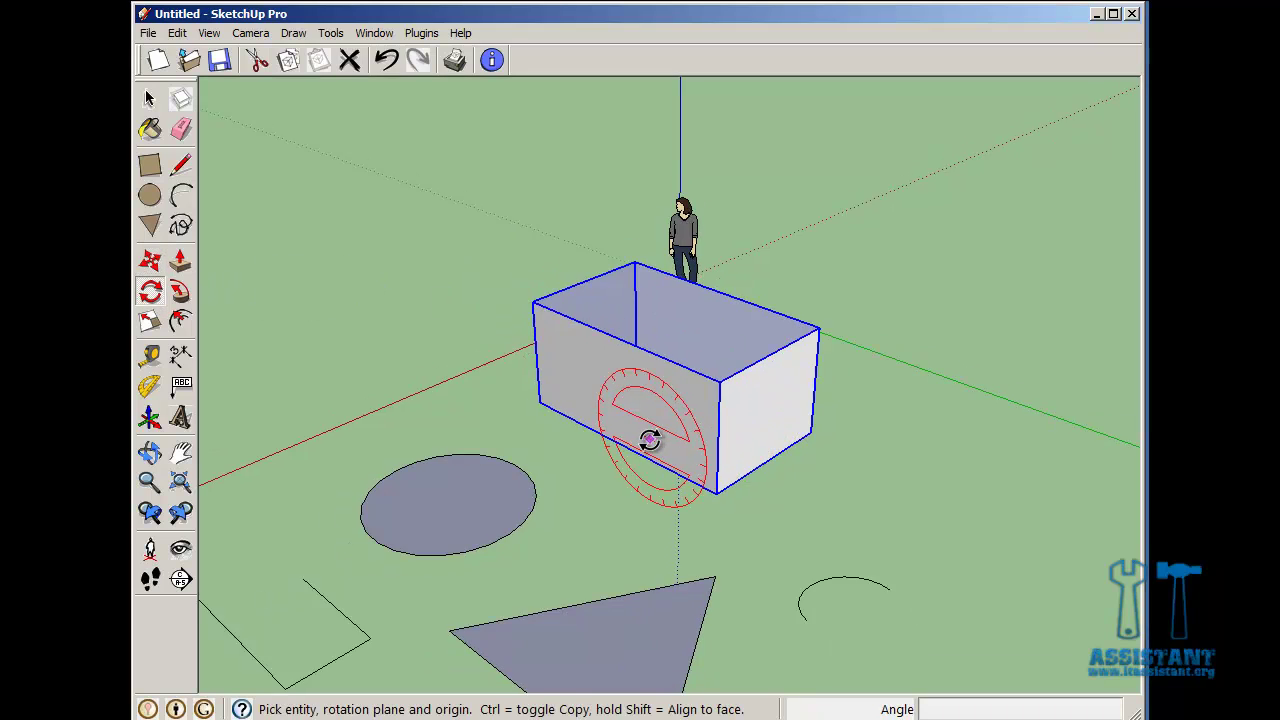
shift+middle_drag(606, 467, 700, 625)
scroll(484, 601, up, 6)
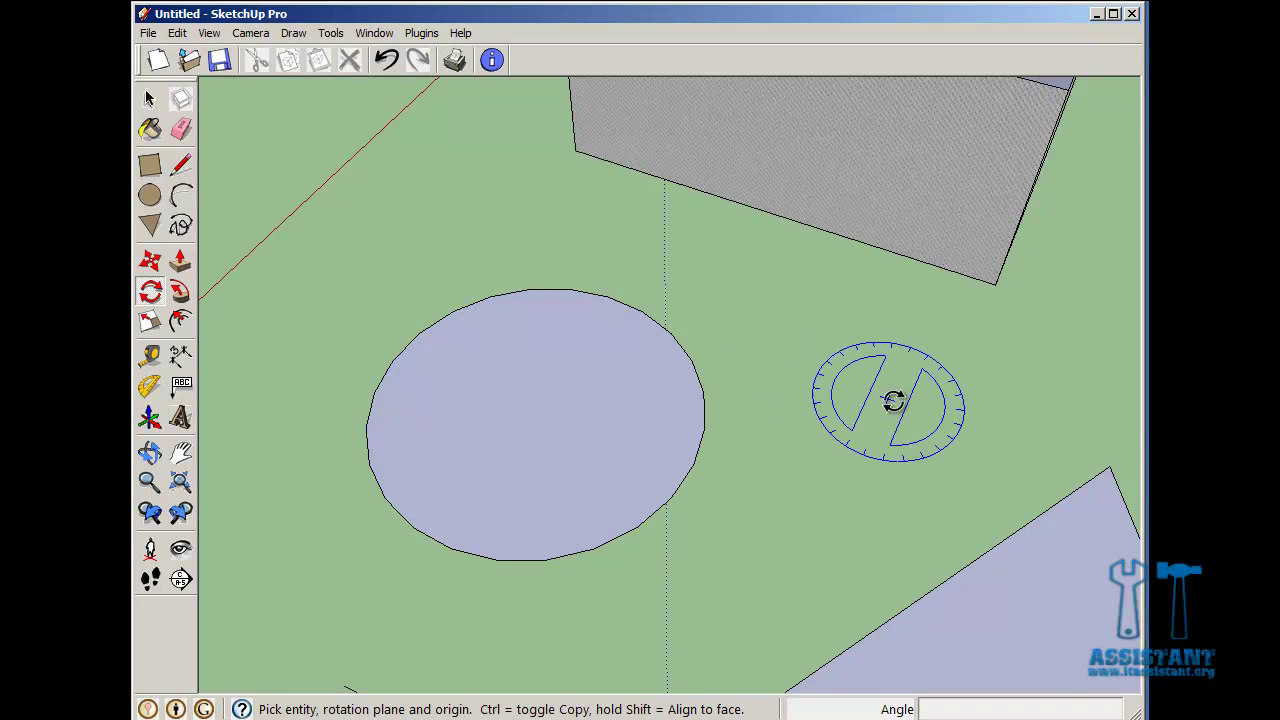
scroll(894, 400, down, 4)
middle_drag(971, 560, 1009, 557)
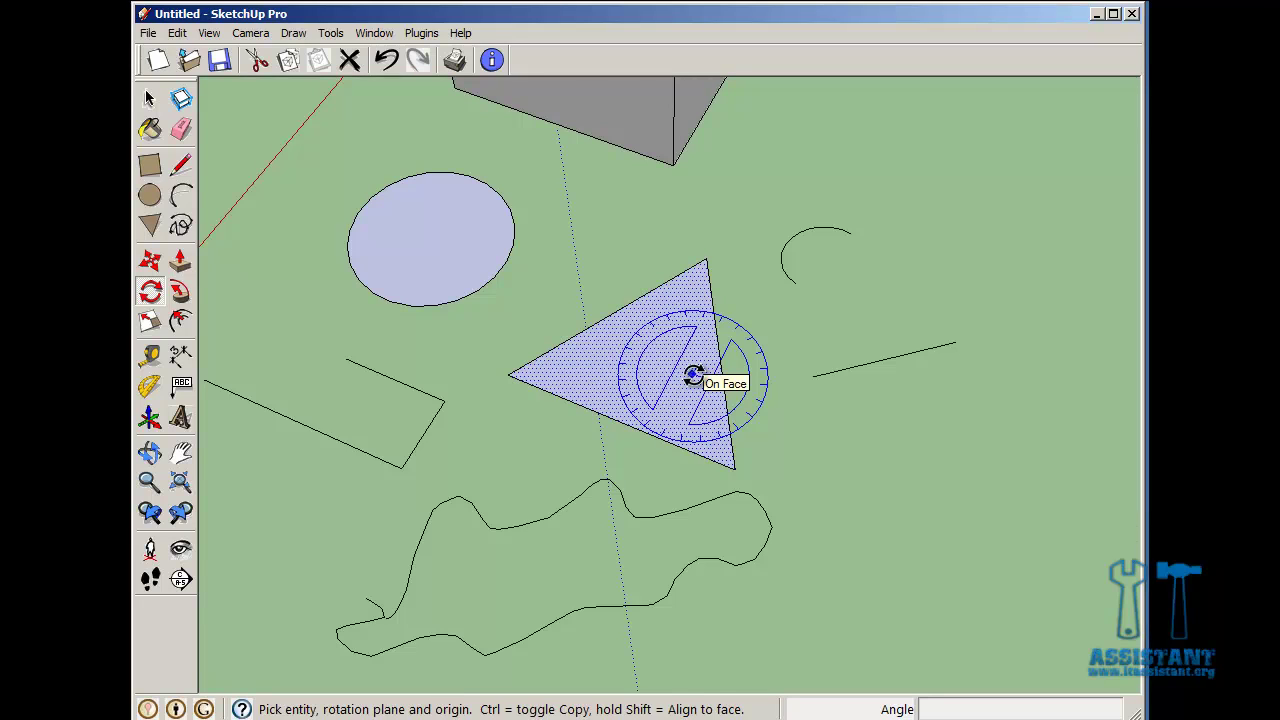
click(609, 365)
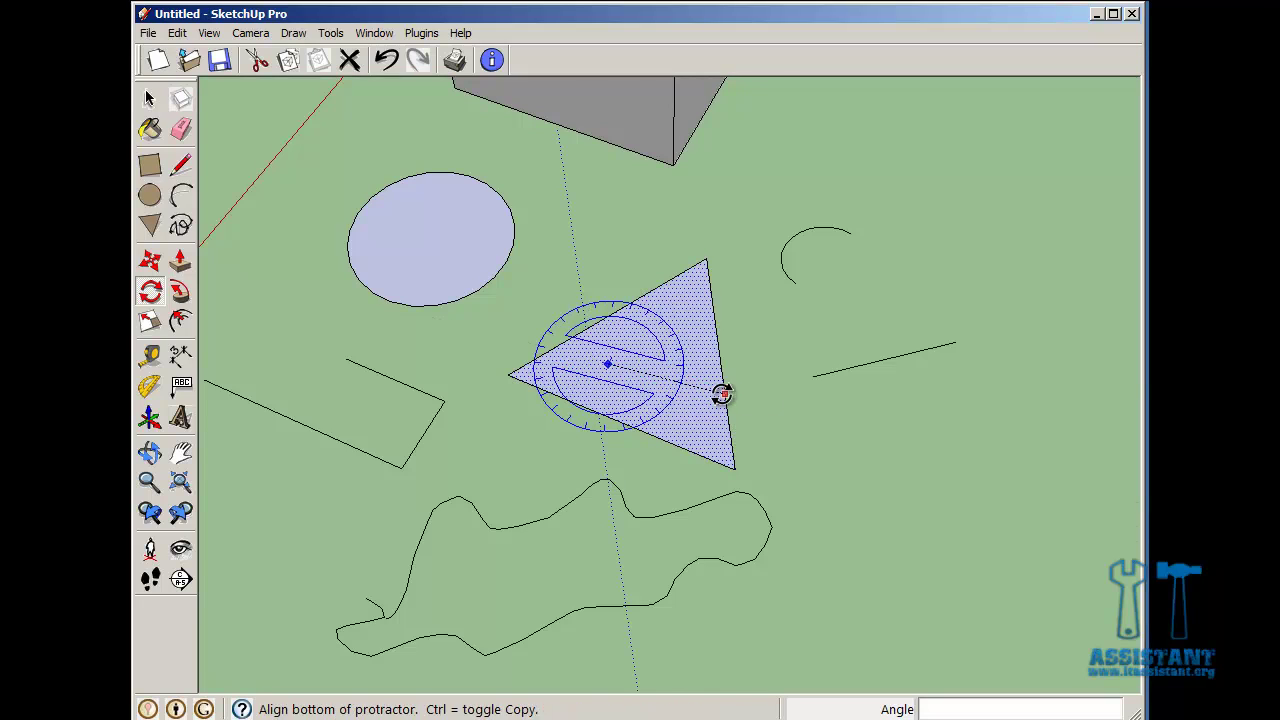
click(722, 394)
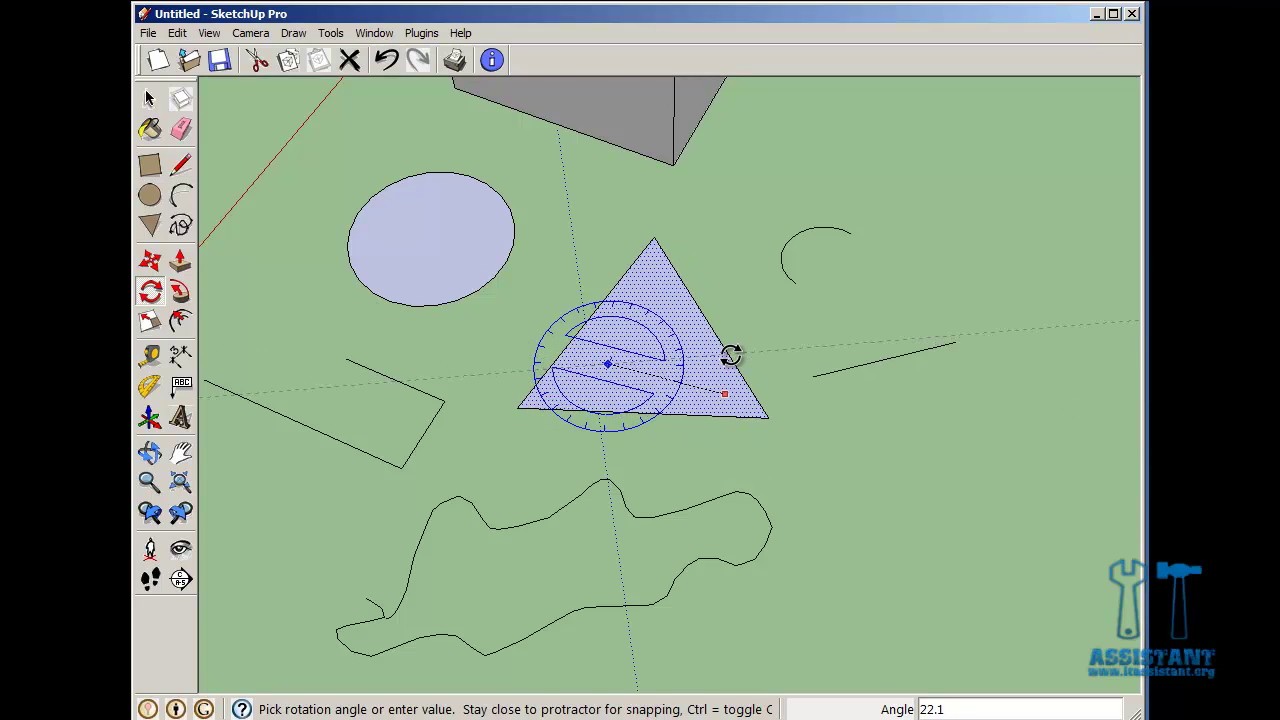
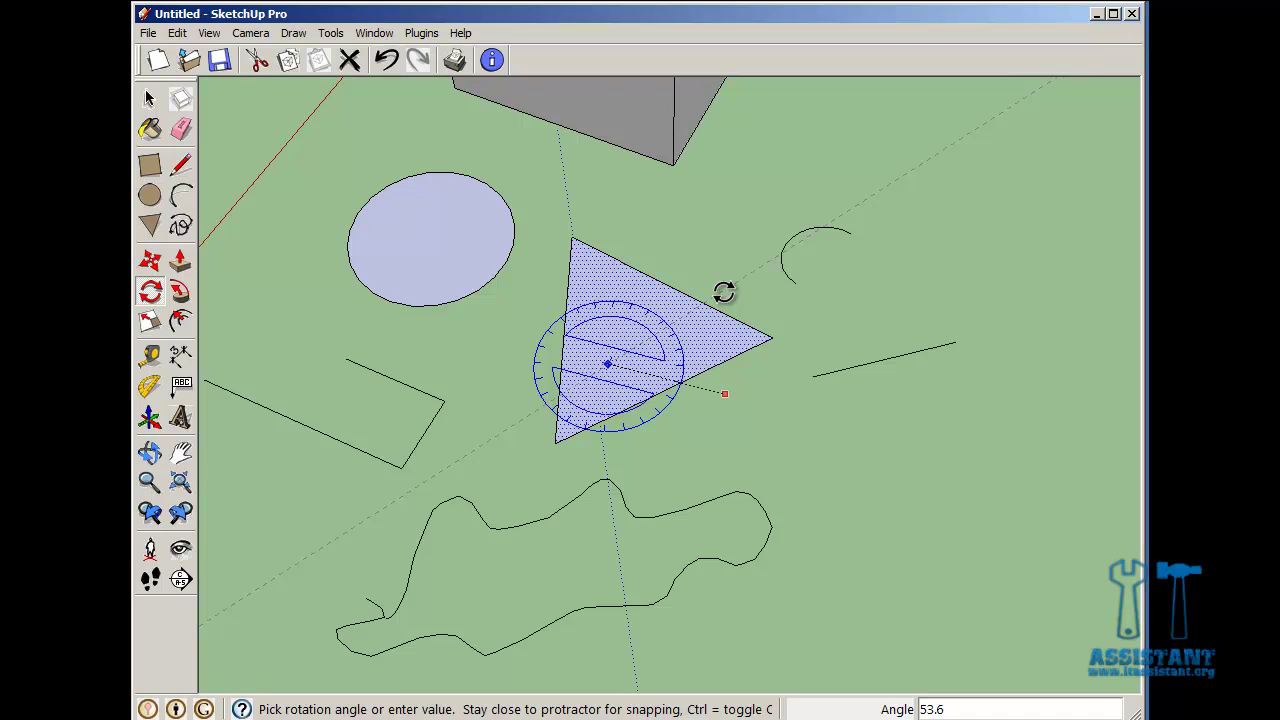
click(724, 292)
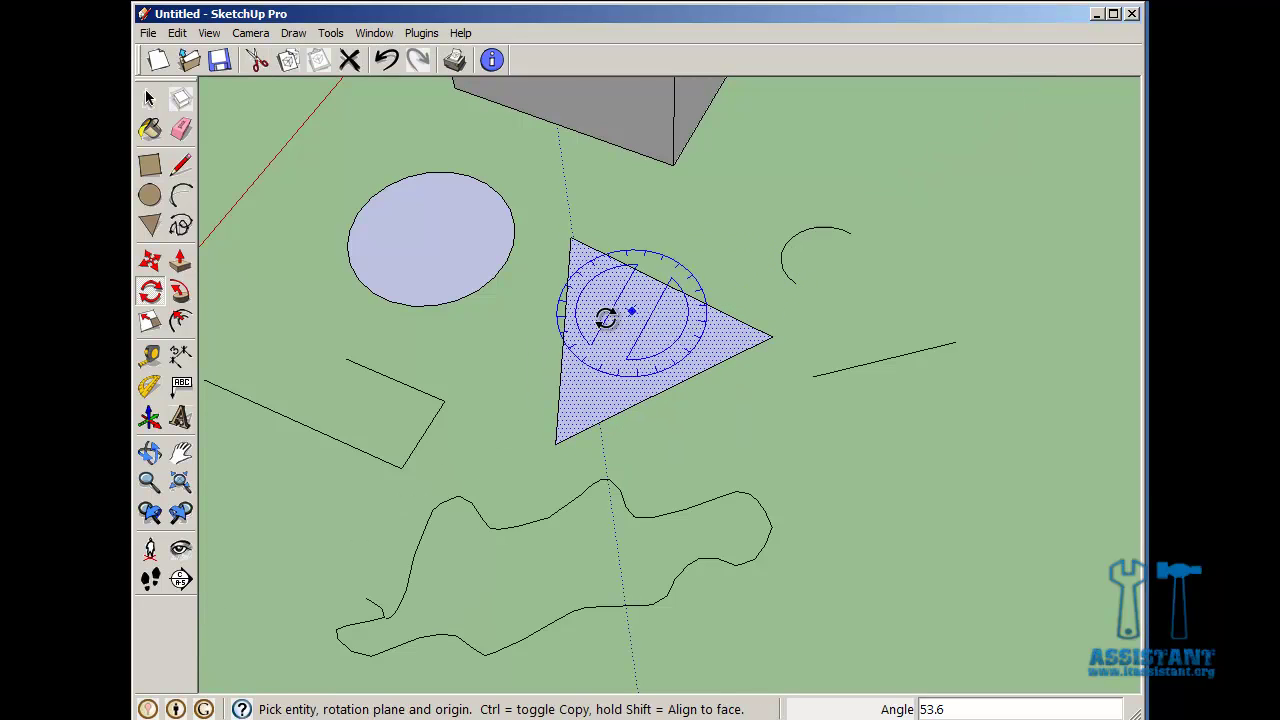
Scale the triangle uniformly by about 1.26 about its opposite corner with the Scale tool.
click(160, 322)
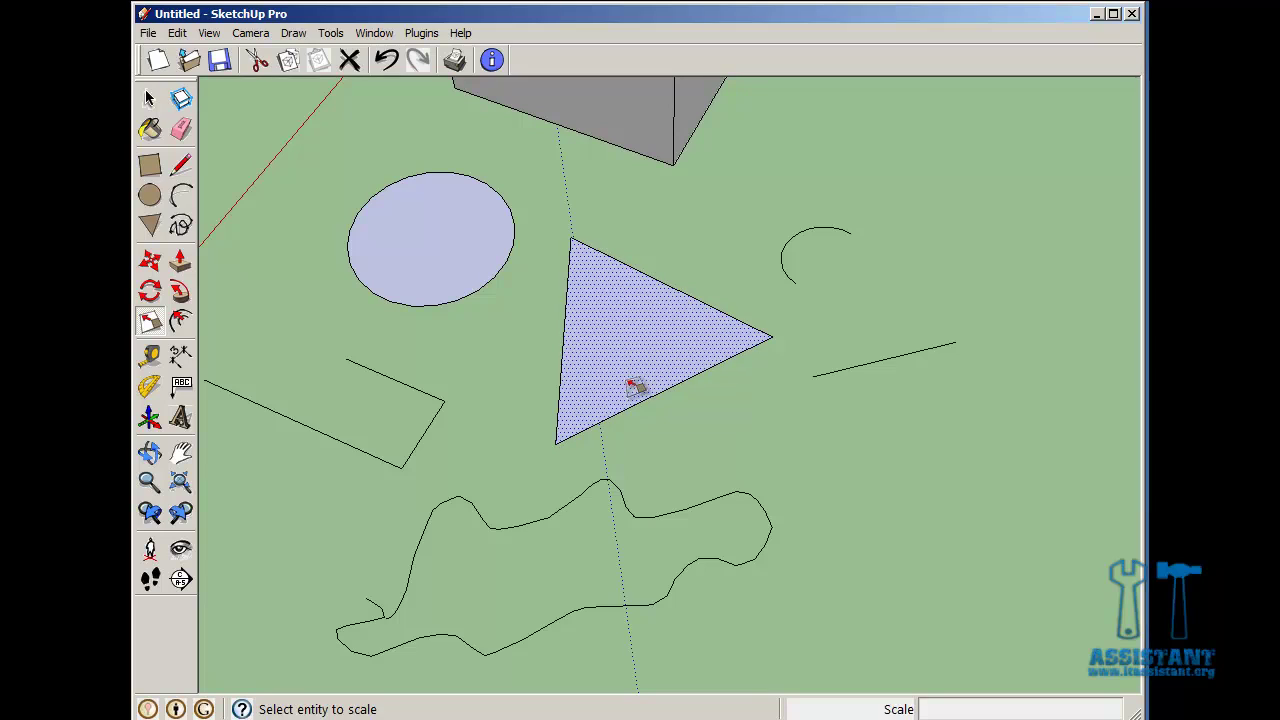
click(678, 340)
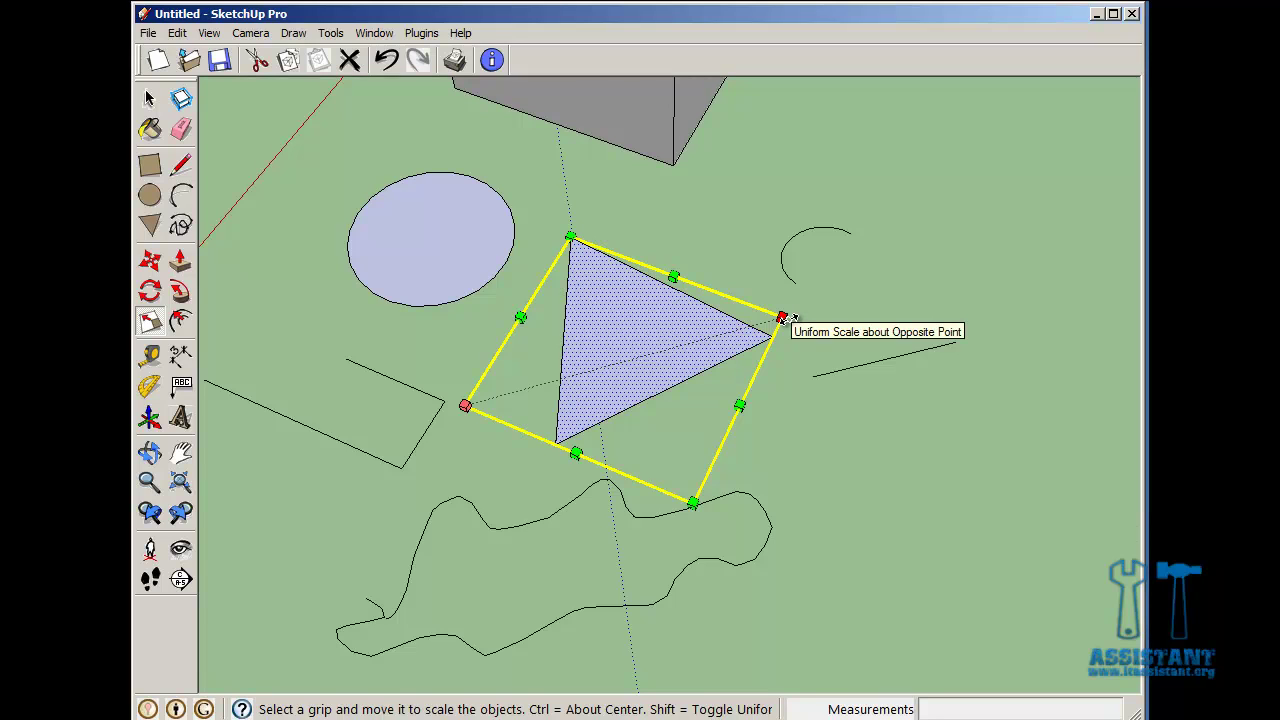
drag(783, 318, 860, 296)
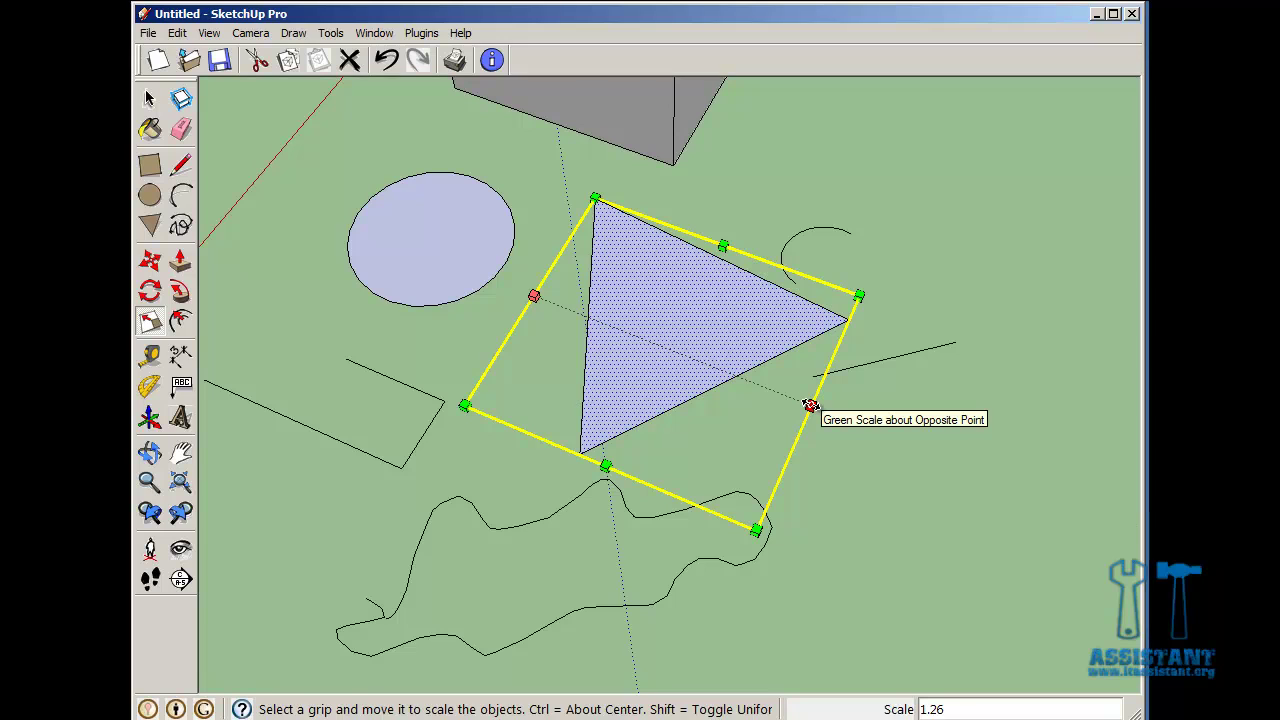
Try stretching the triangle along the green axis and by about 1.27 along the red axis, and undo both stretches.
drag(810, 405, 926, 452)
drag(657, 495, 616, 552)
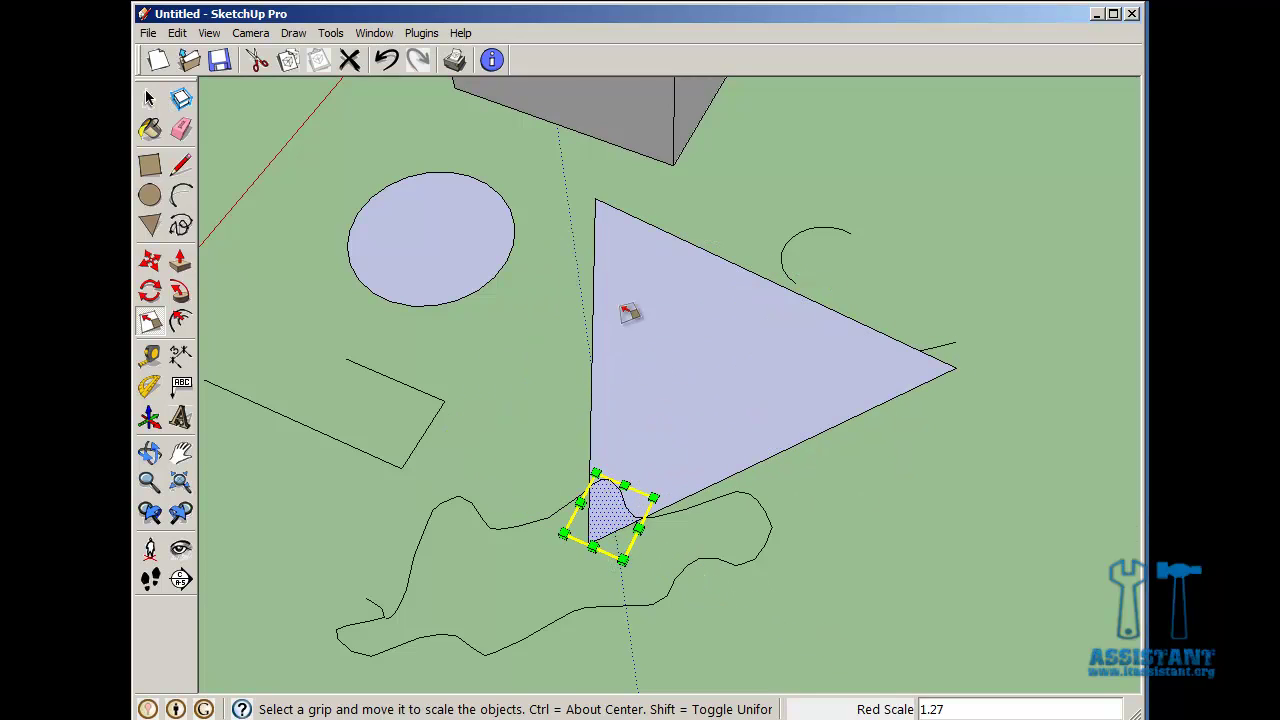
click(380, 62)
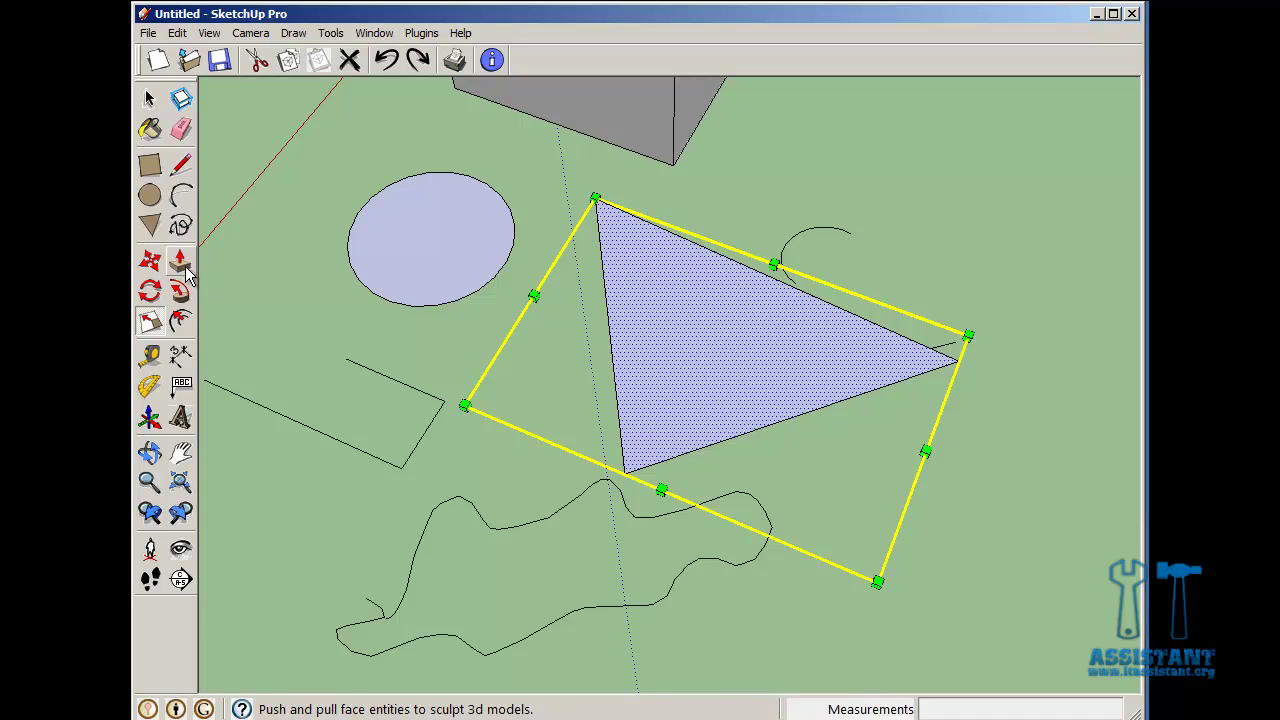
click(390, 62)
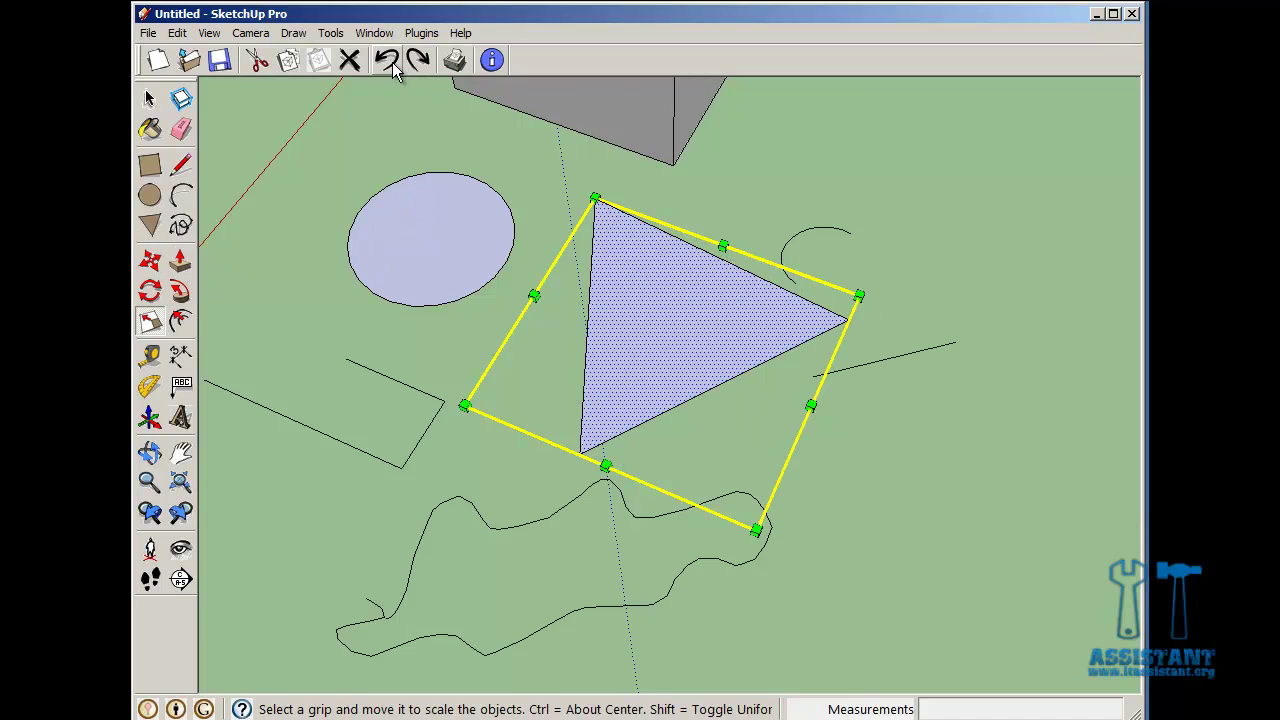
click(150, 98)
click(537, 403)
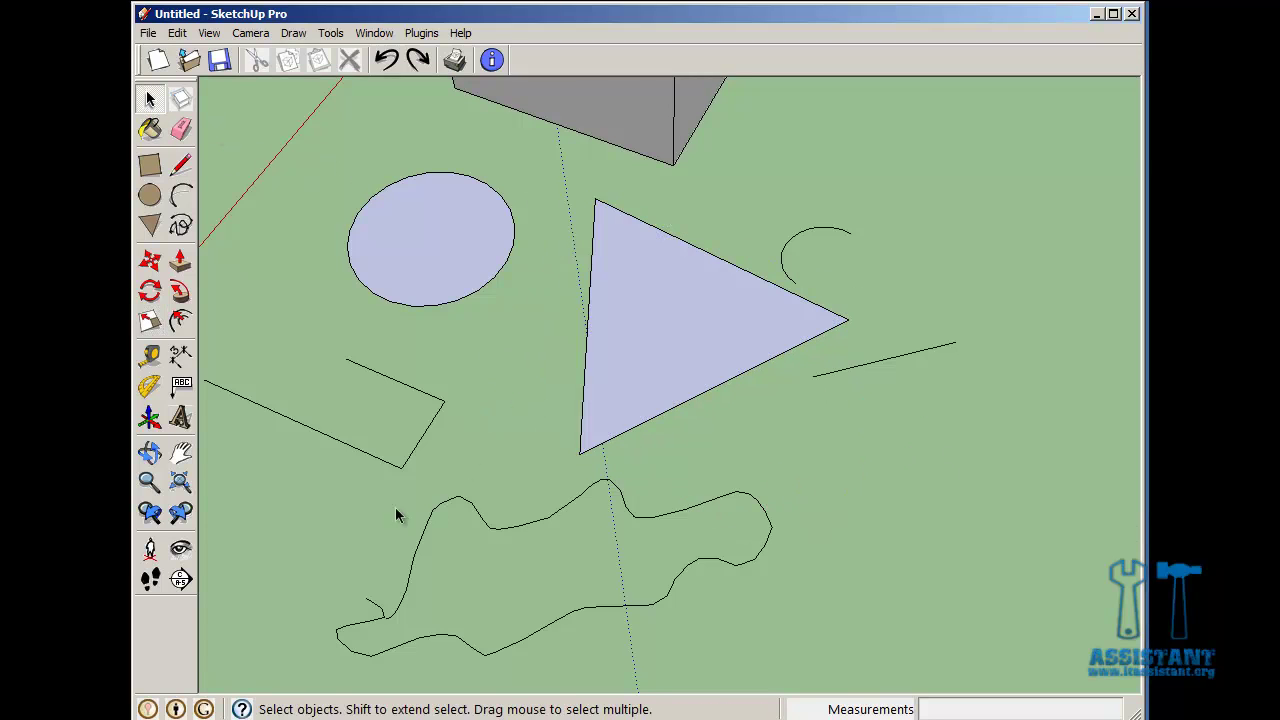
Select the triangle and circle faces in turn, and clear the selection without extruding either face.
middle_drag(396, 510, 609, 422)
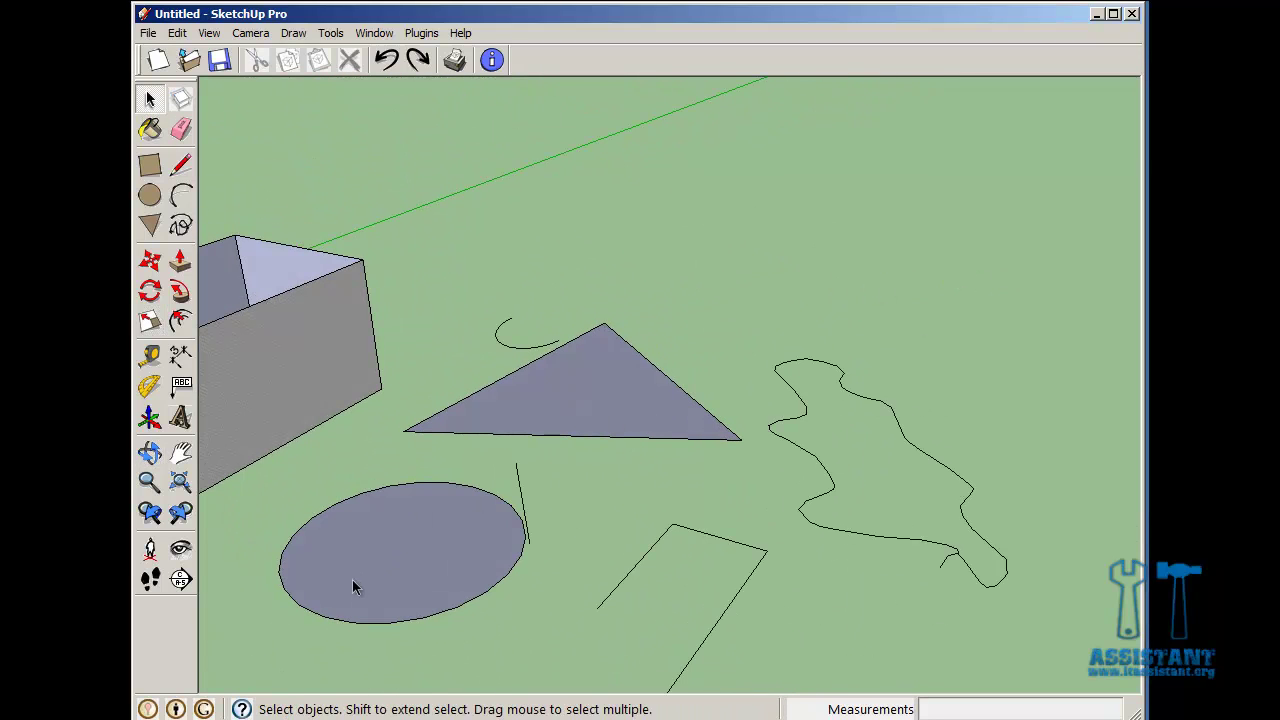
middle_drag(352, 588, 654, 443)
middle_drag(603, 477, 545, 538)
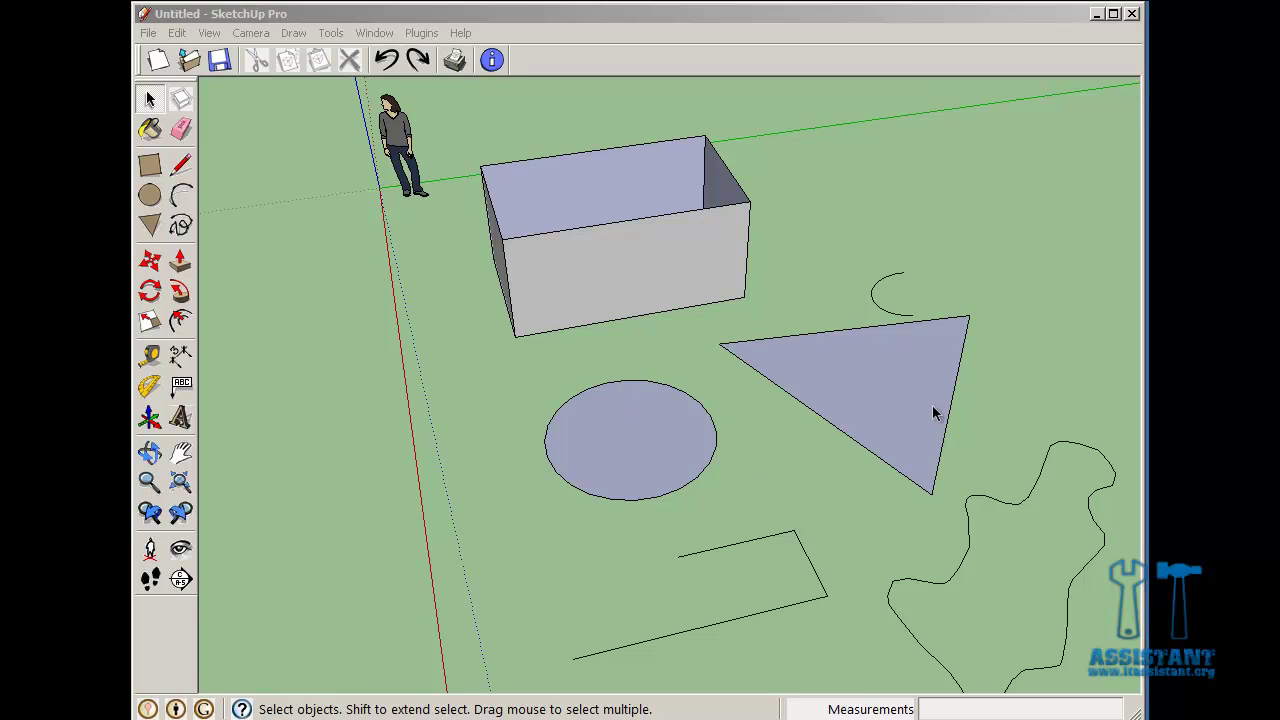
click(868, 409)
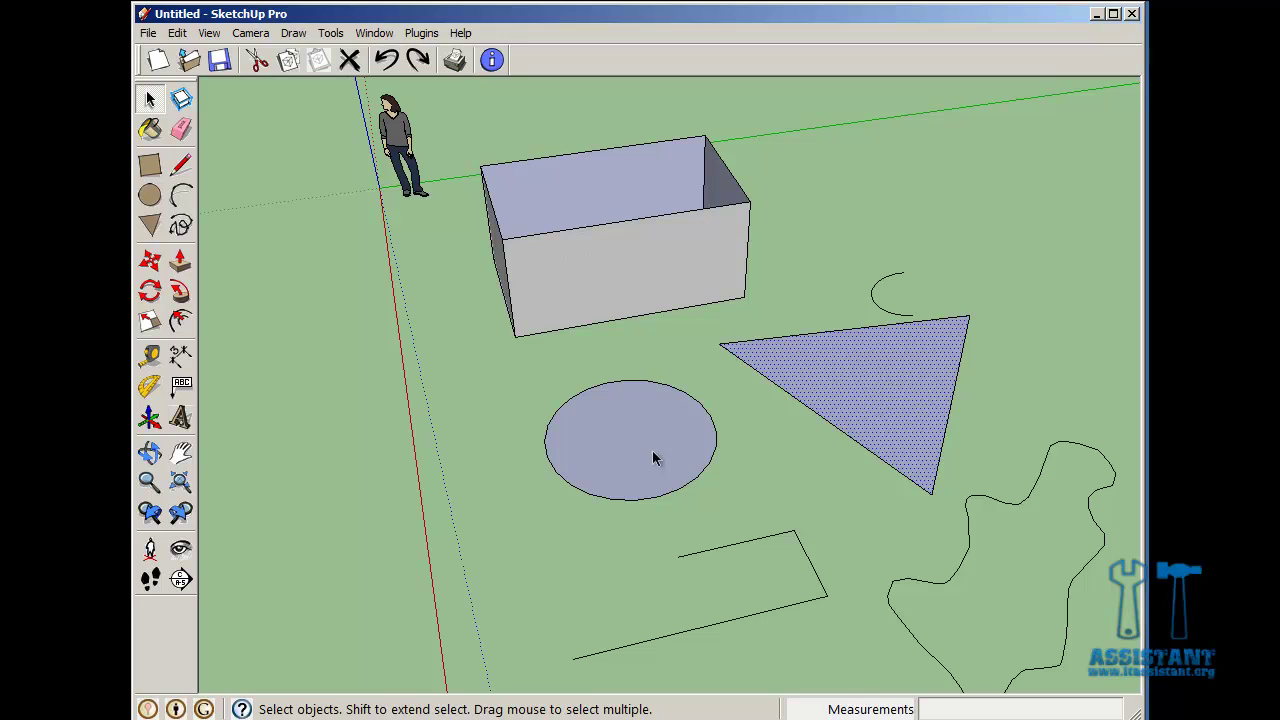
click(653, 452)
click(863, 383)
click(703, 428)
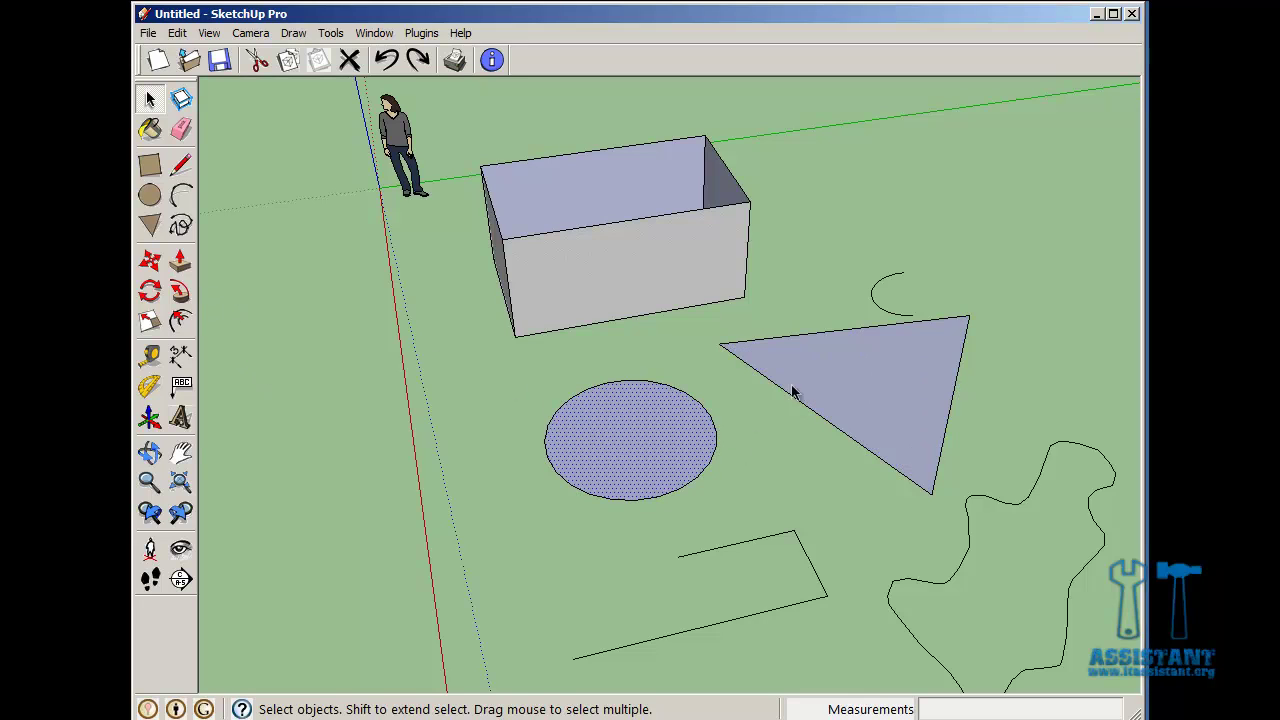
click(182, 264)
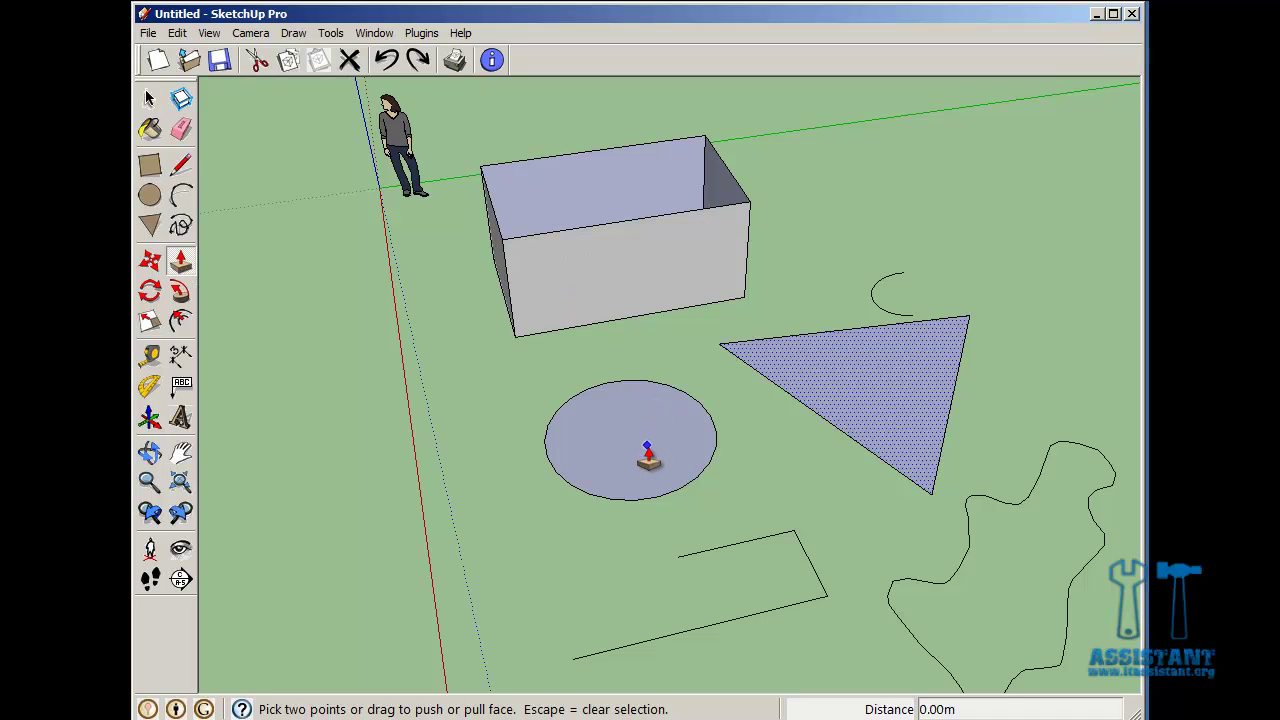
click(150, 98)
click(217, 276)
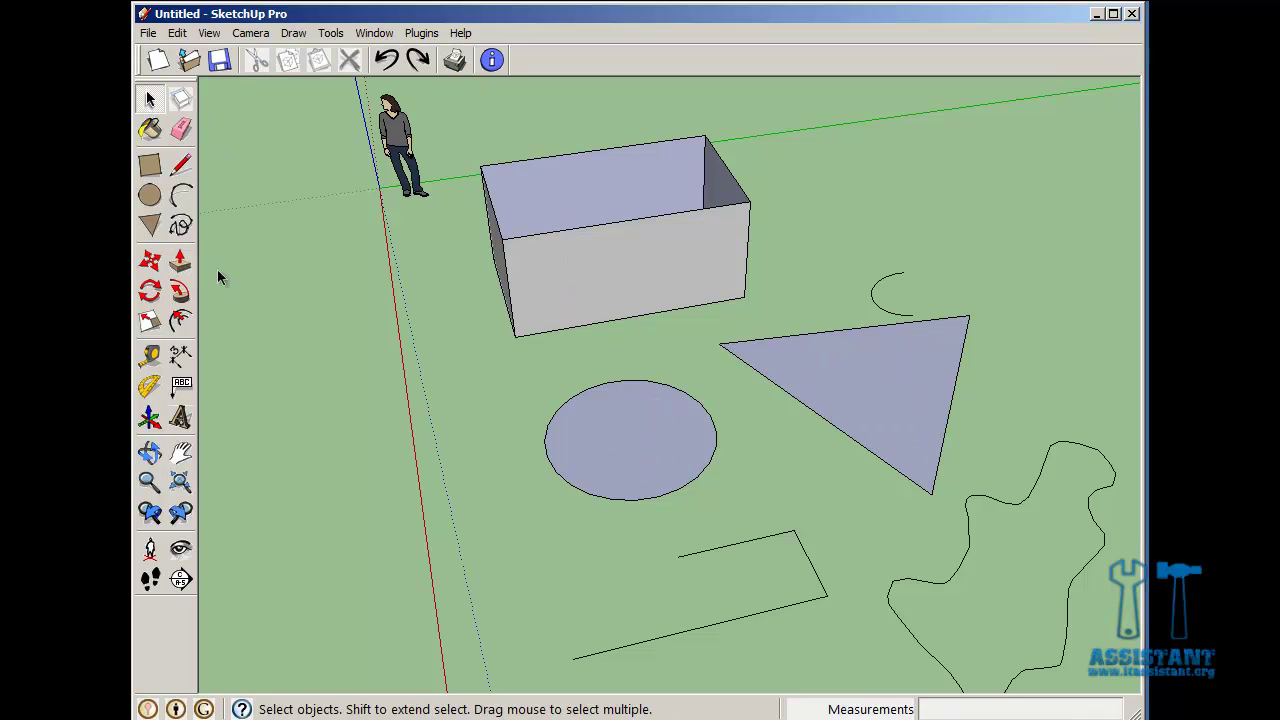
Pull the circle's face up about 3.32 m into a cylinder with the Push/Pull tool.
click(180, 261)
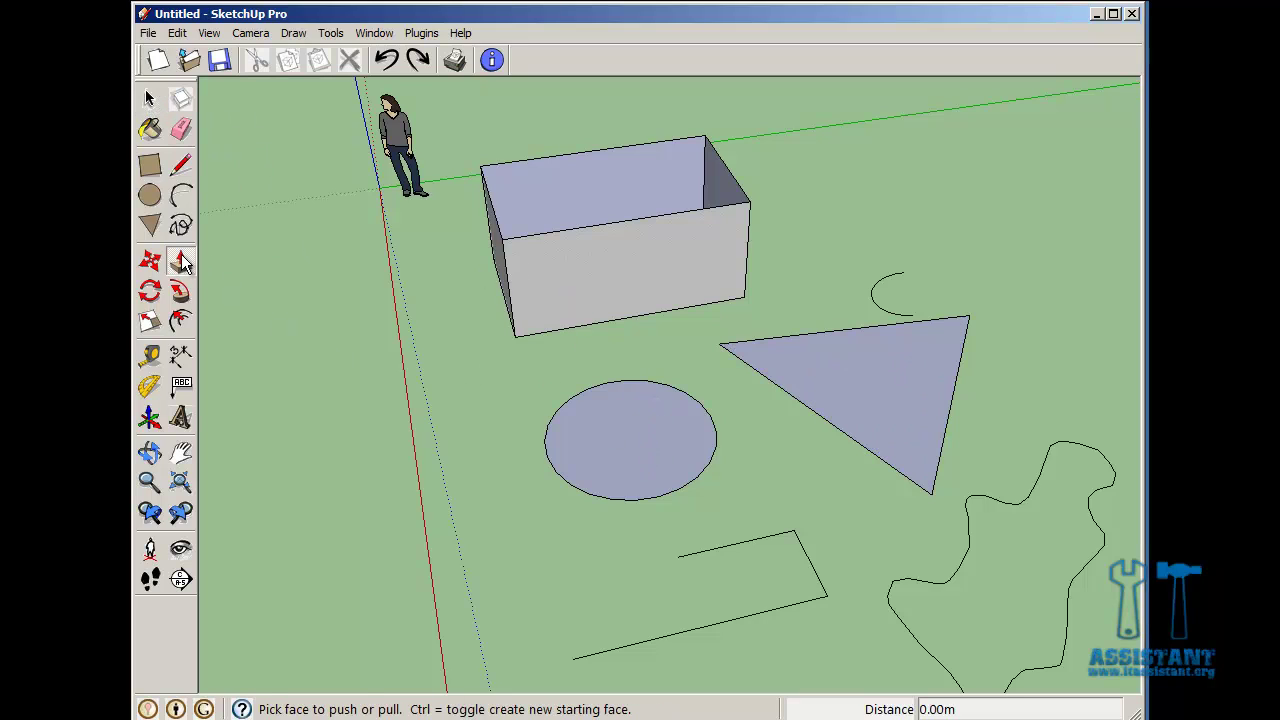
click(622, 449)
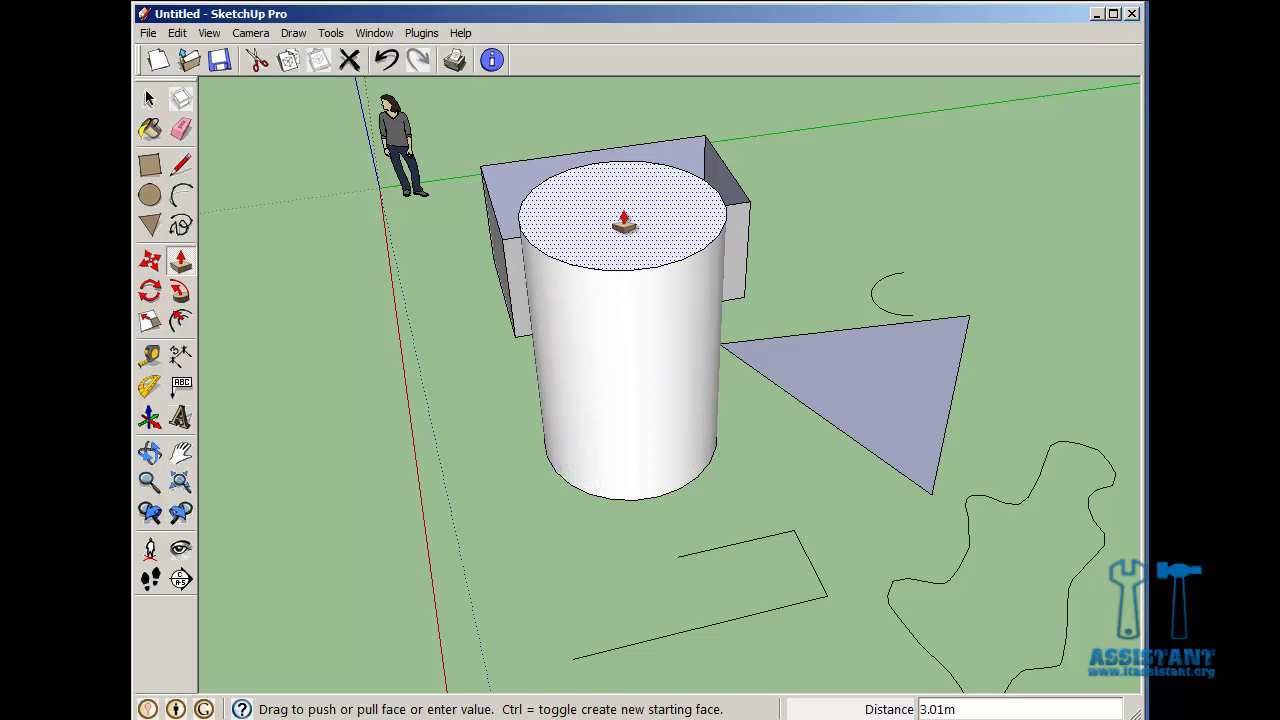
click(617, 212)
middle_drag(617, 212, 917, 100)
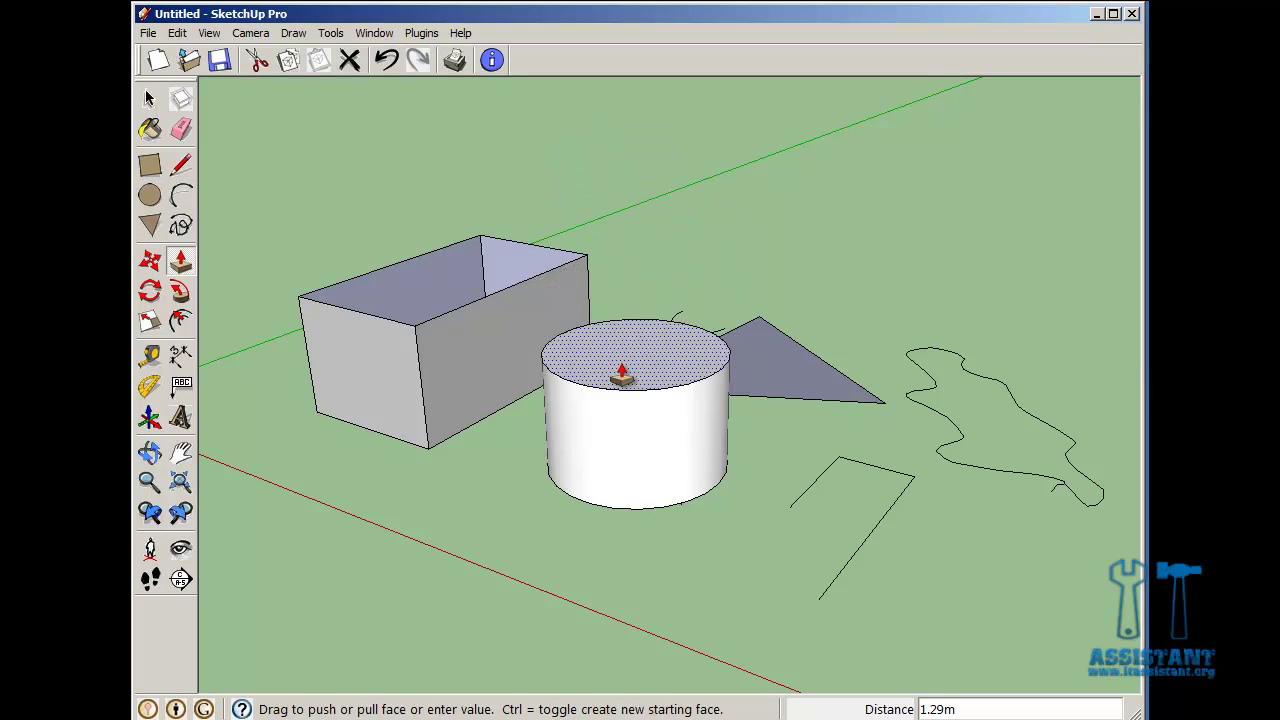
click(664, 177)
Pull the triangle's face up about 1.03 m into a prism with the Push/Pull tool.
middle_drag(1012, 241, 625, 296)
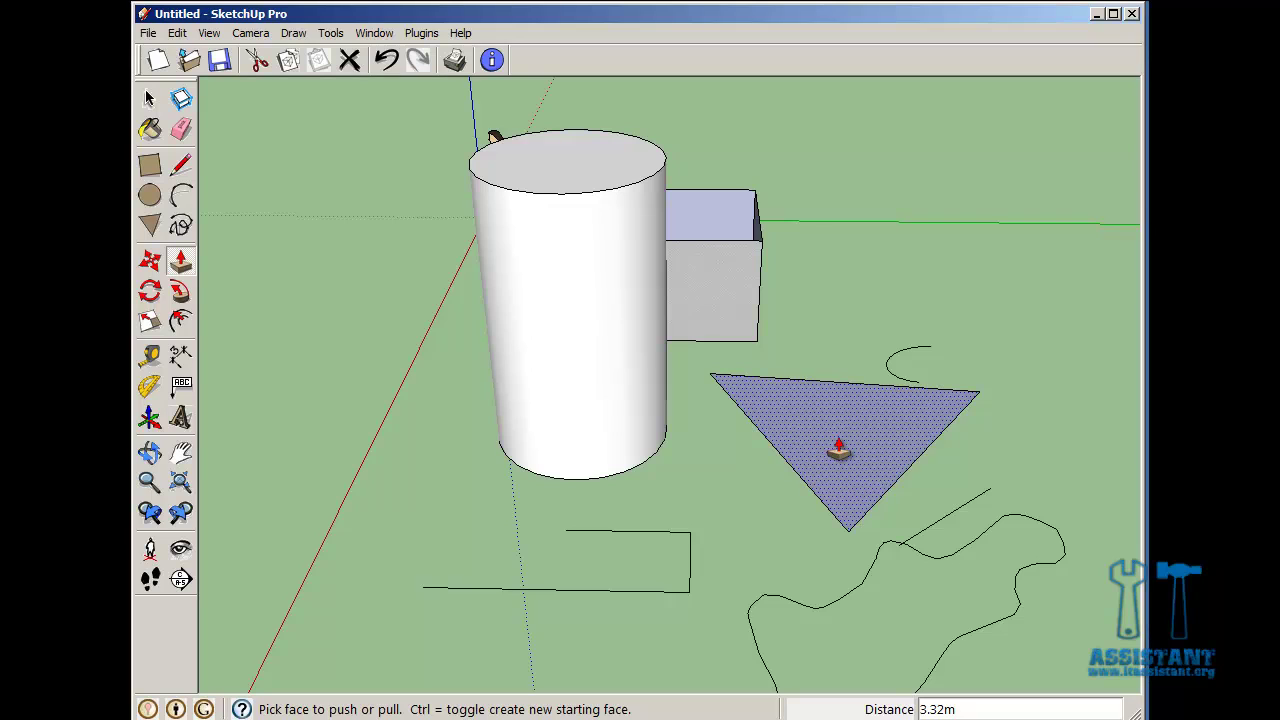
click(838, 450)
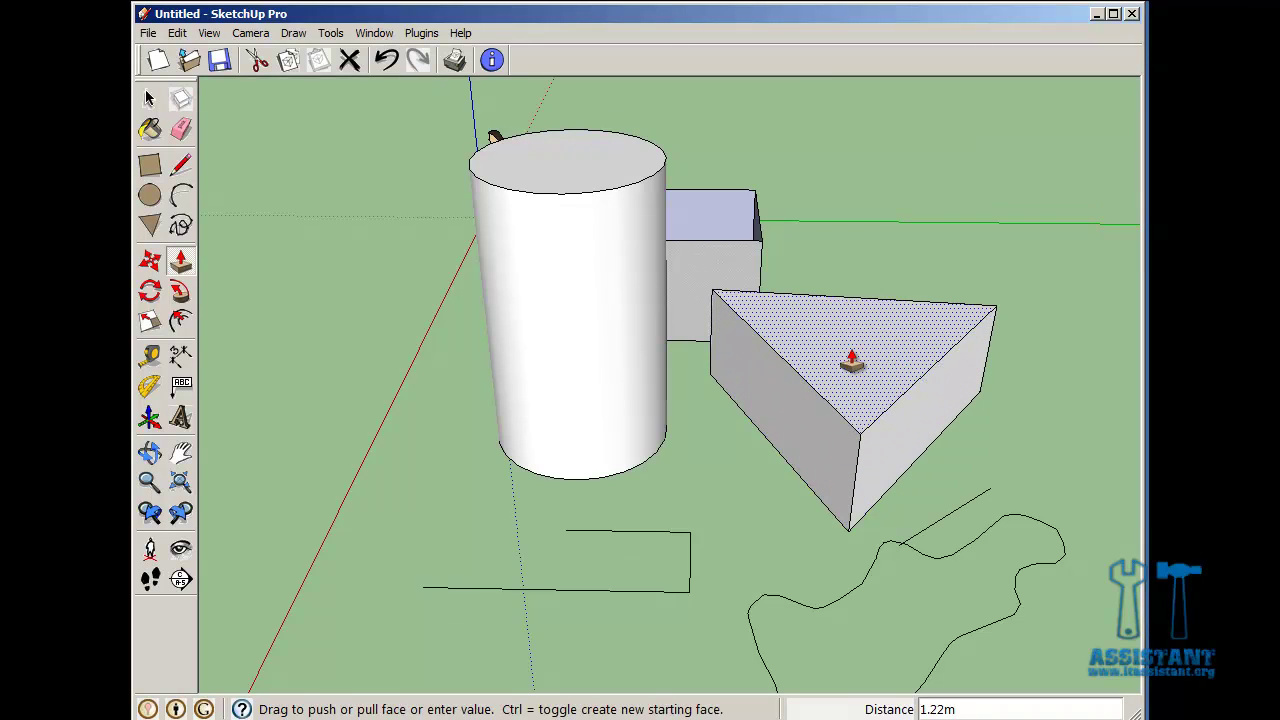
middle_drag(791, 560, 766, 451)
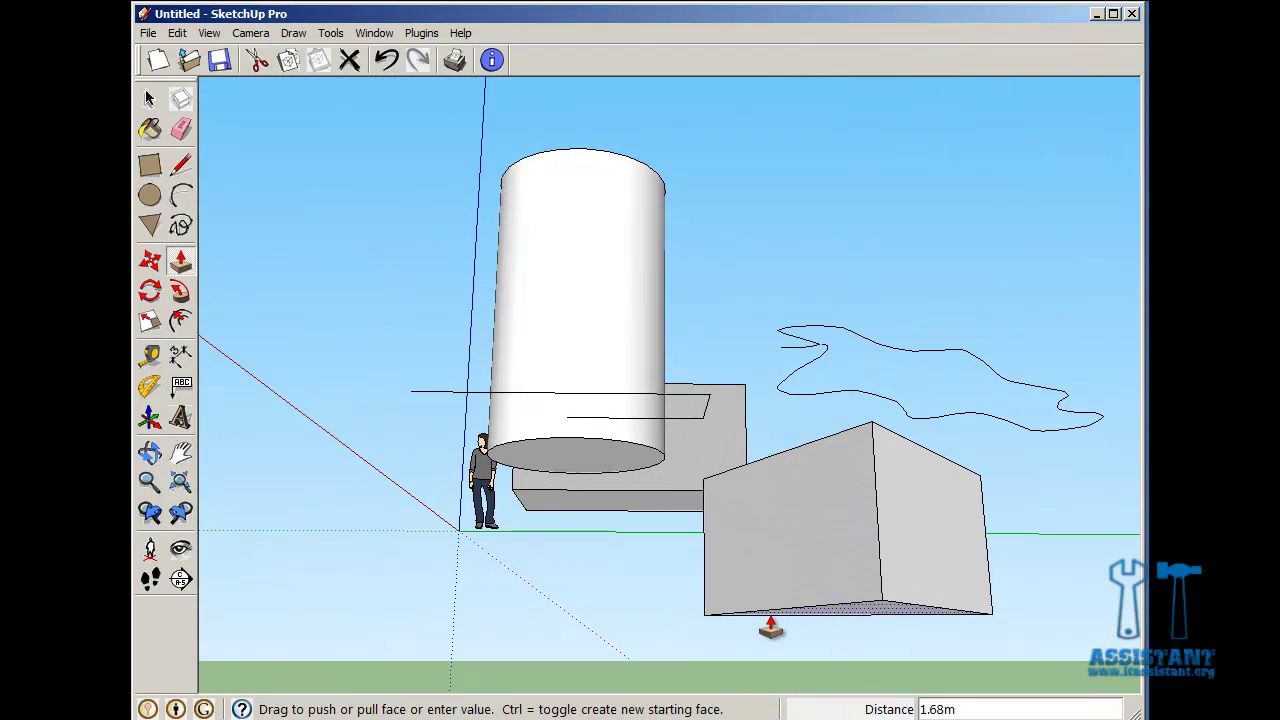
middle_drag(791, 557, 791, 591)
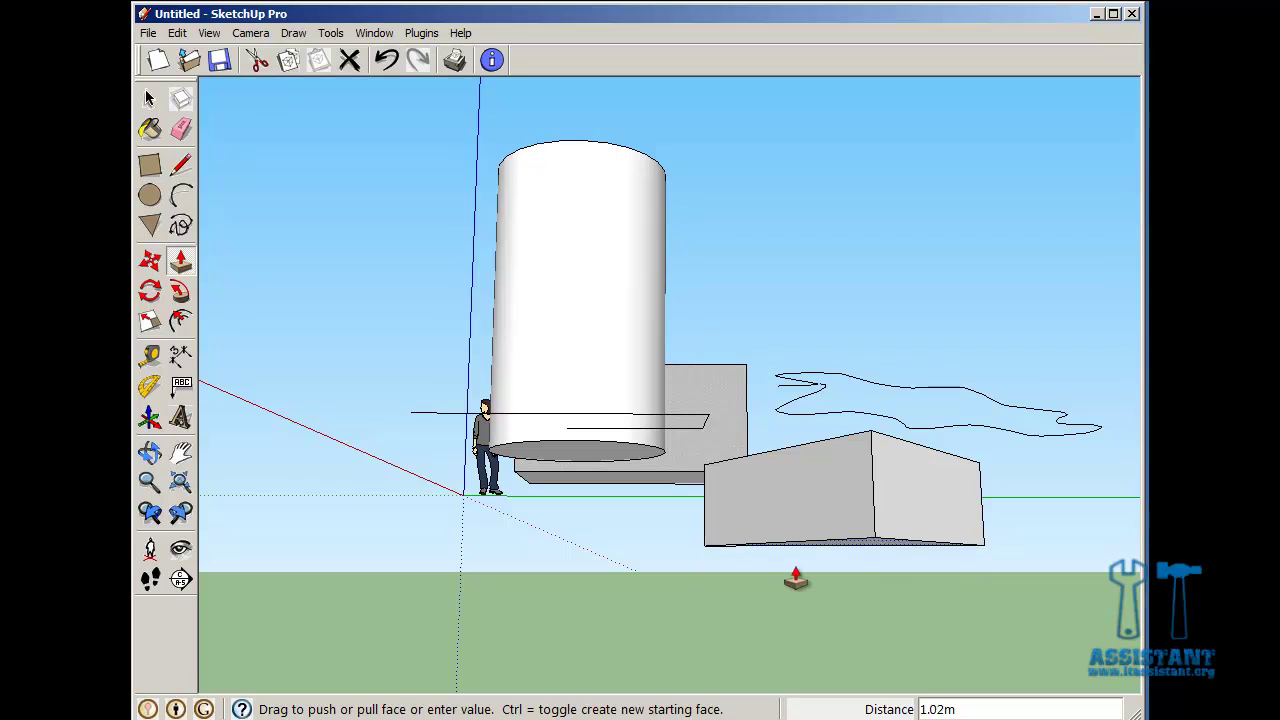
middle_drag(808, 277, 797, 346)
click(800, 345)
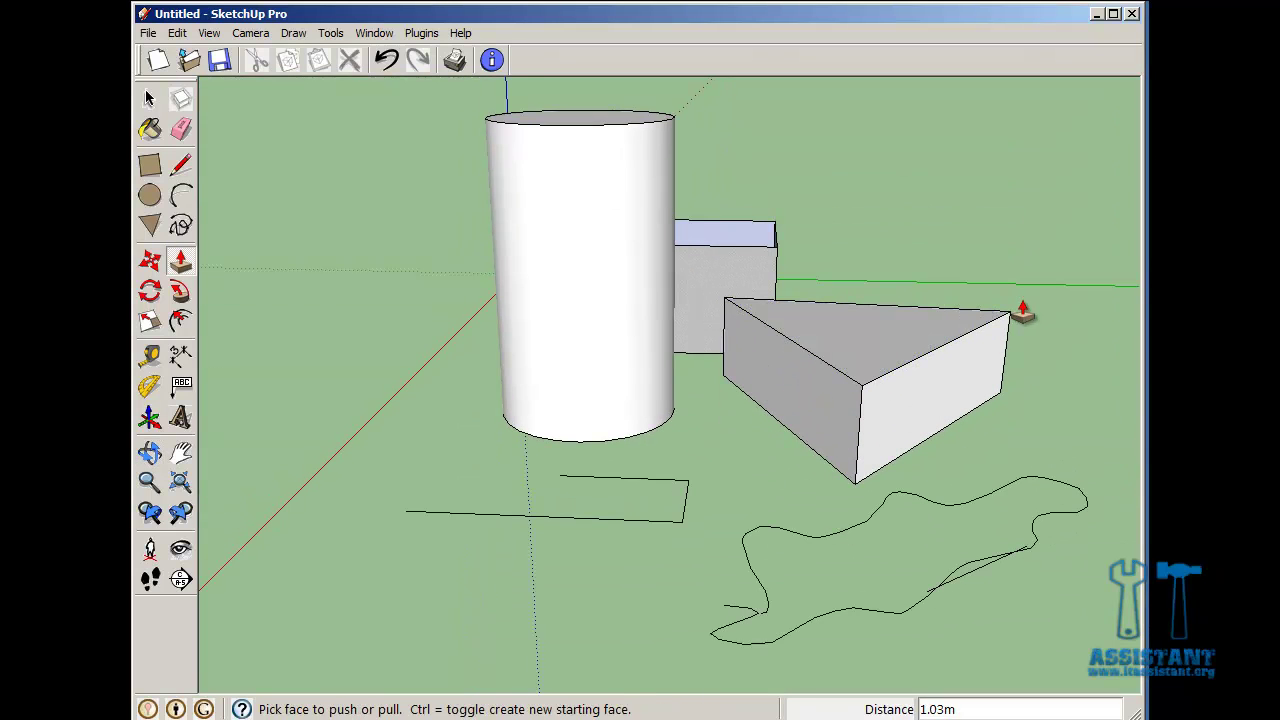
Draw an upright circle of about 0.12 m radius, perpendicular to the green axis, centred on the free end of the three-segment line's long segment.
middle_drag(1022, 313, 551, 366)
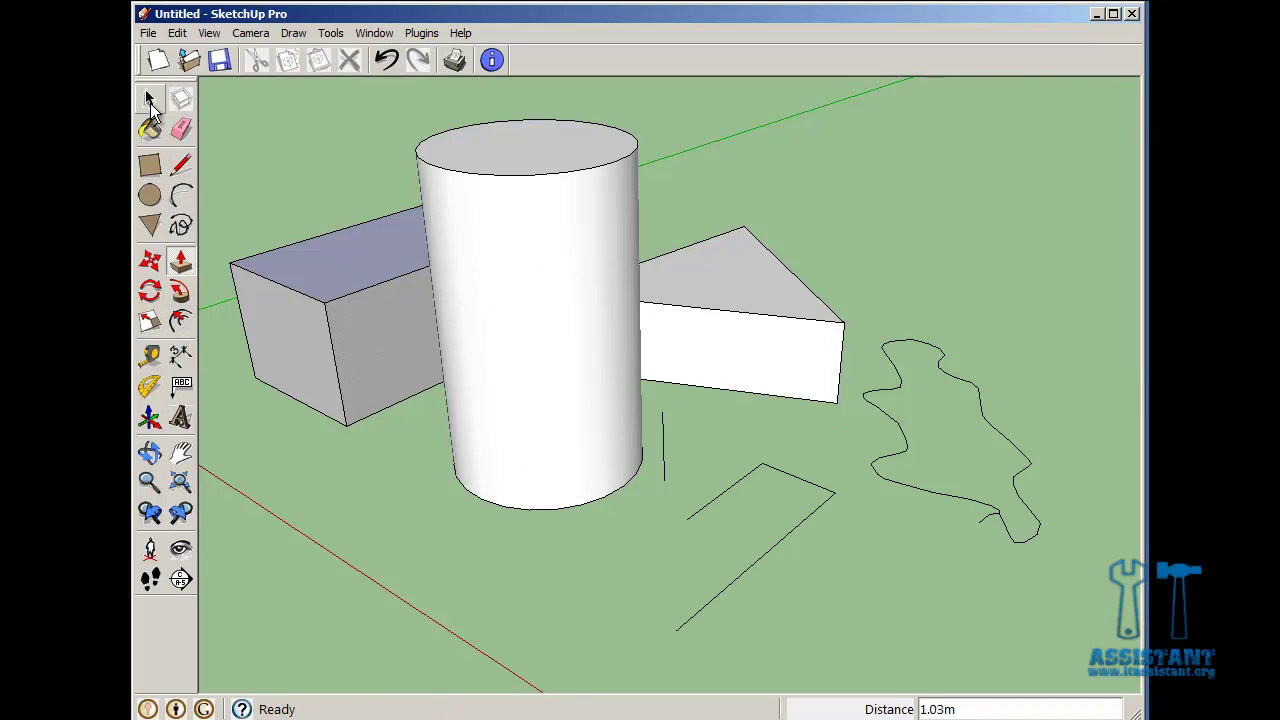
click(149, 102)
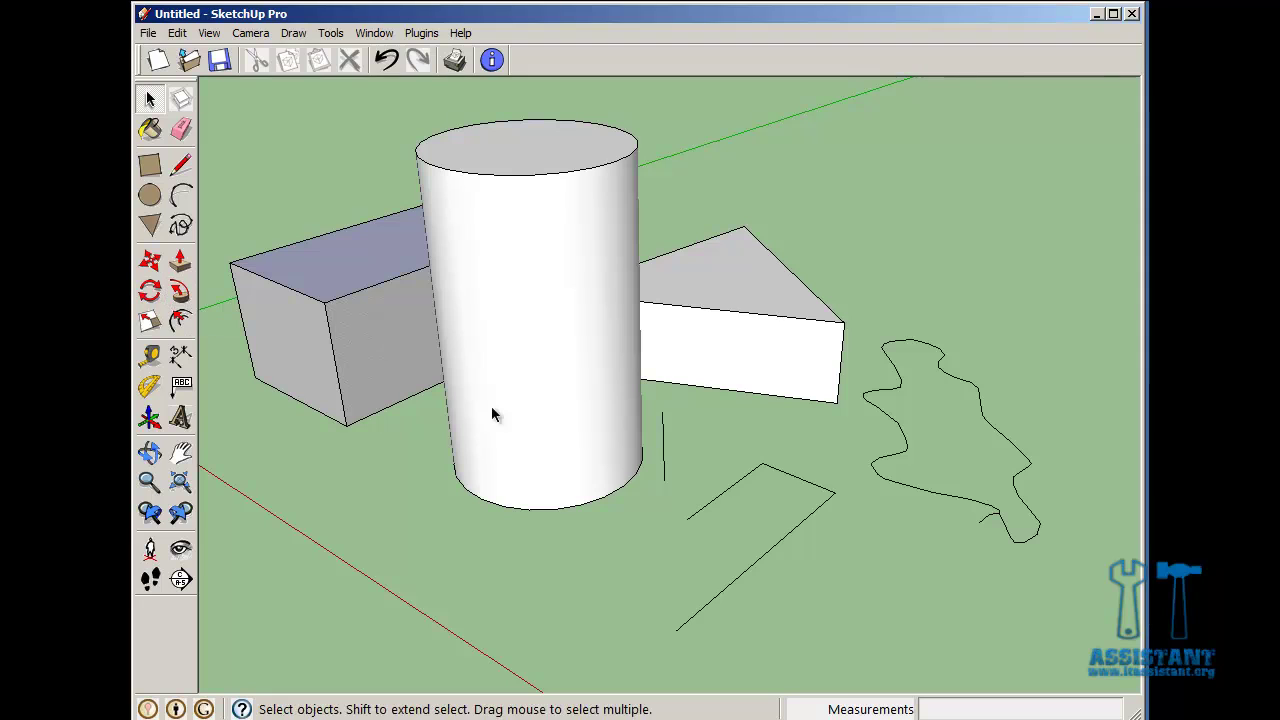
middle_drag(1013, 484, 640, 480)
middle_drag(602, 434, 744, 428)
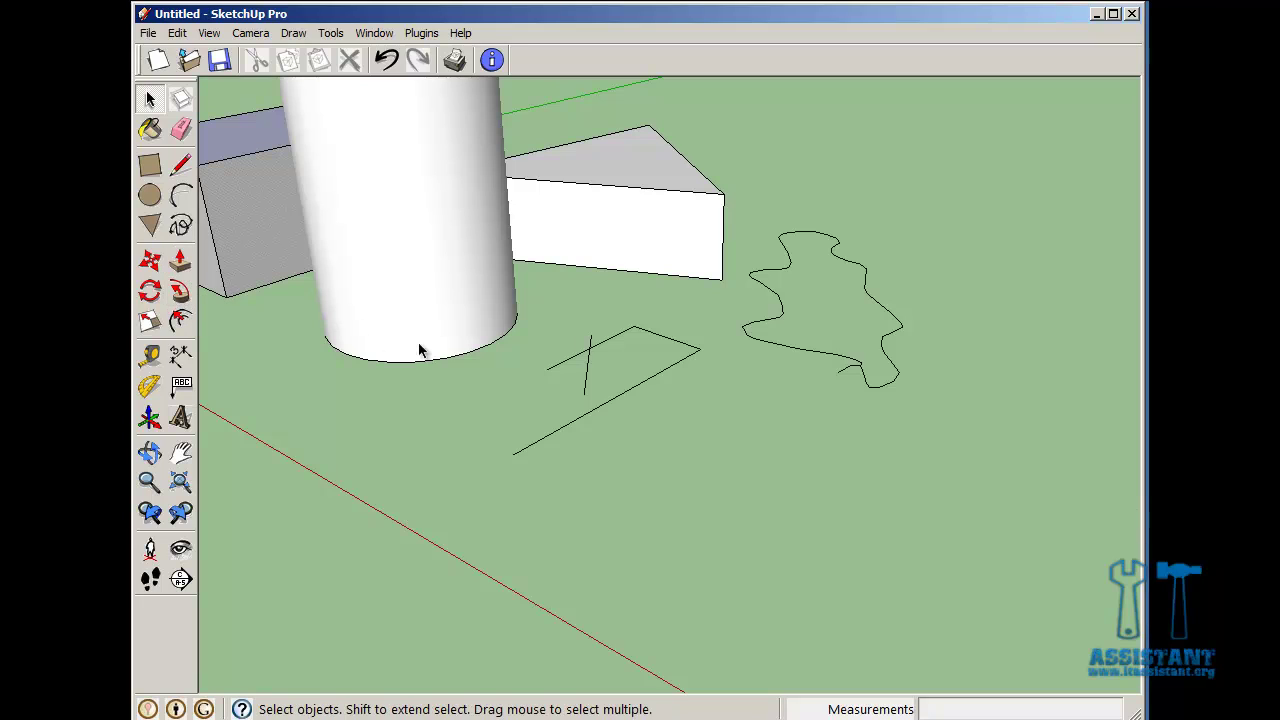
mouse_move(514, 448)
middle_down()
mouse_move(623, 454)
mouse_move(657, 474)
middle_up()
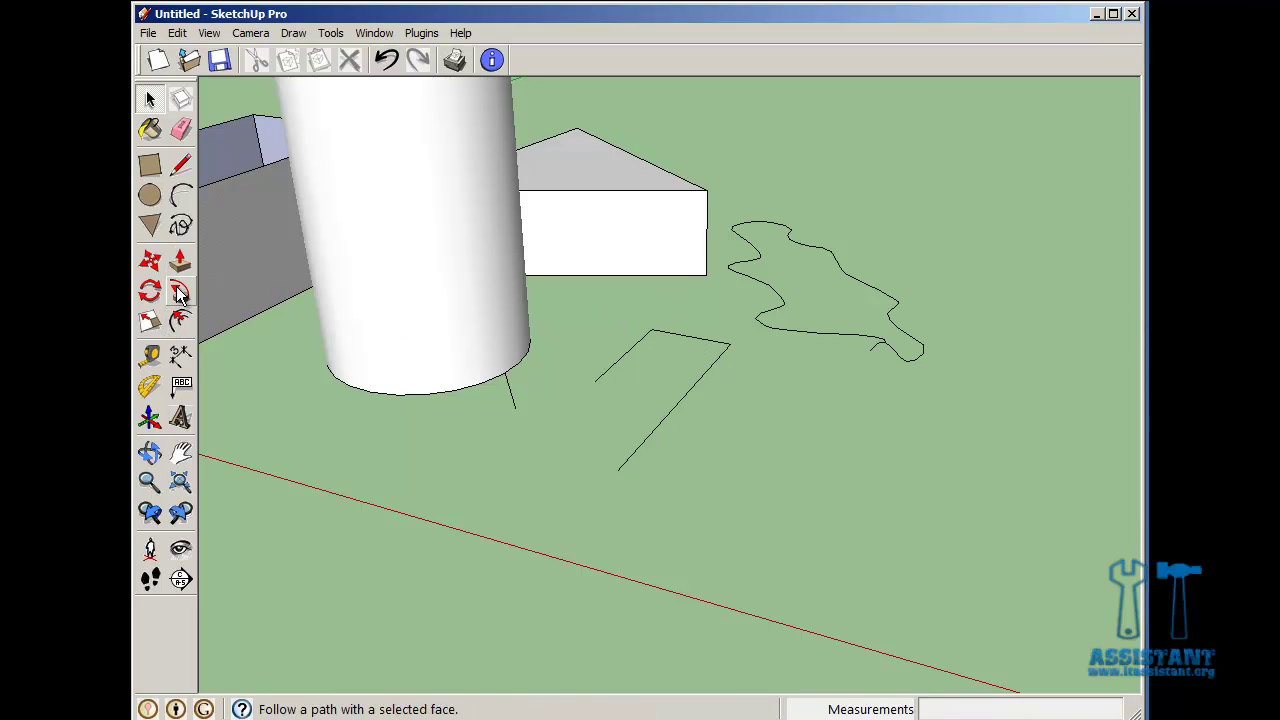
click(150, 196)
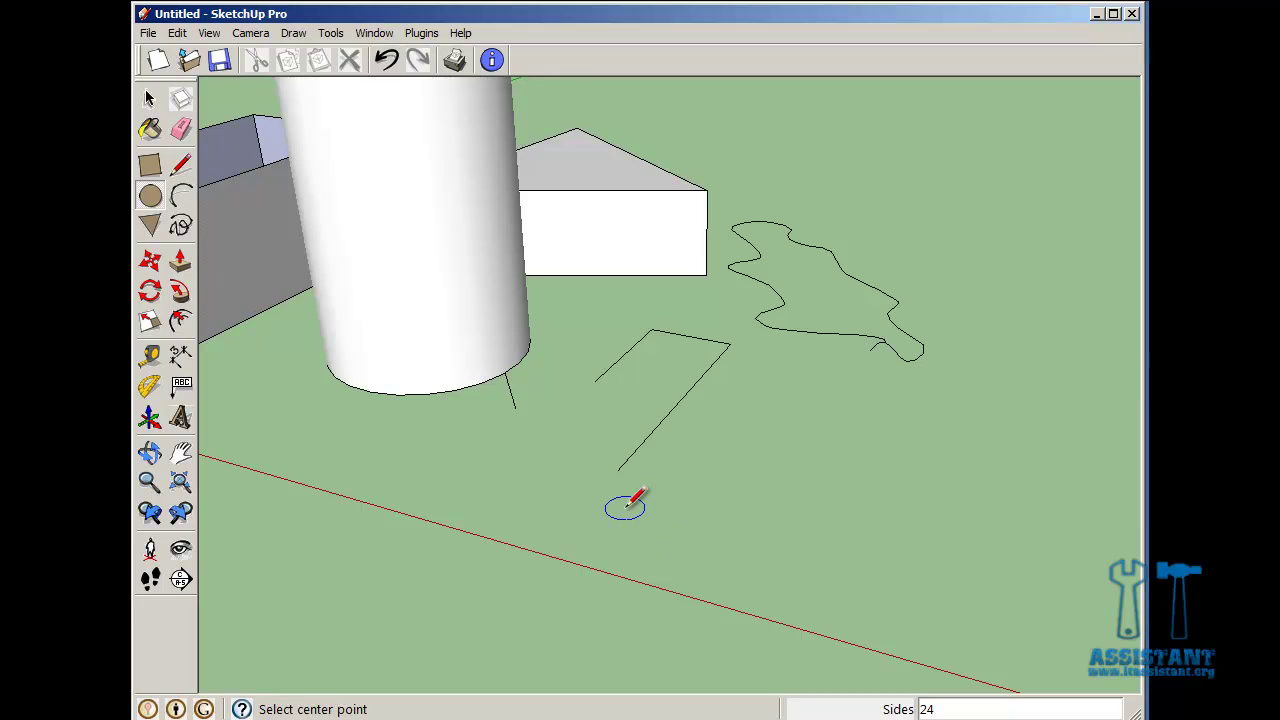
middle_drag(629, 506, 814, 280)
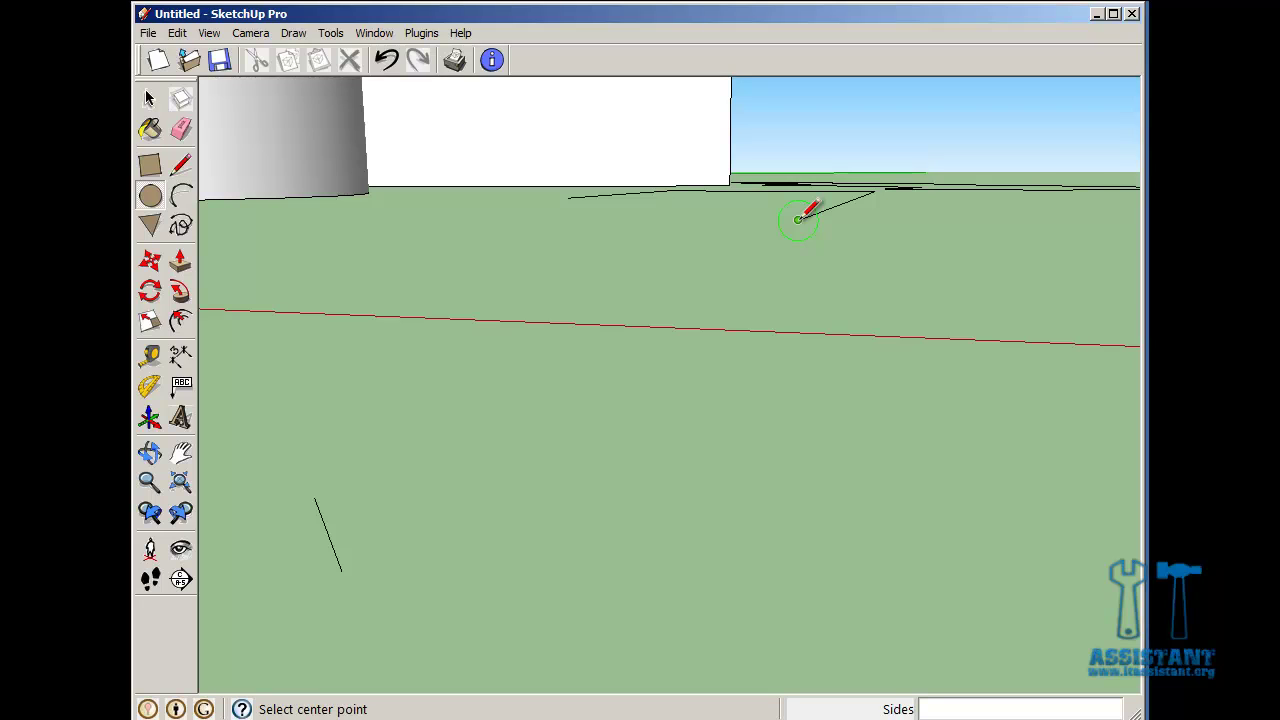
middle_drag(798, 219, 786, 359)
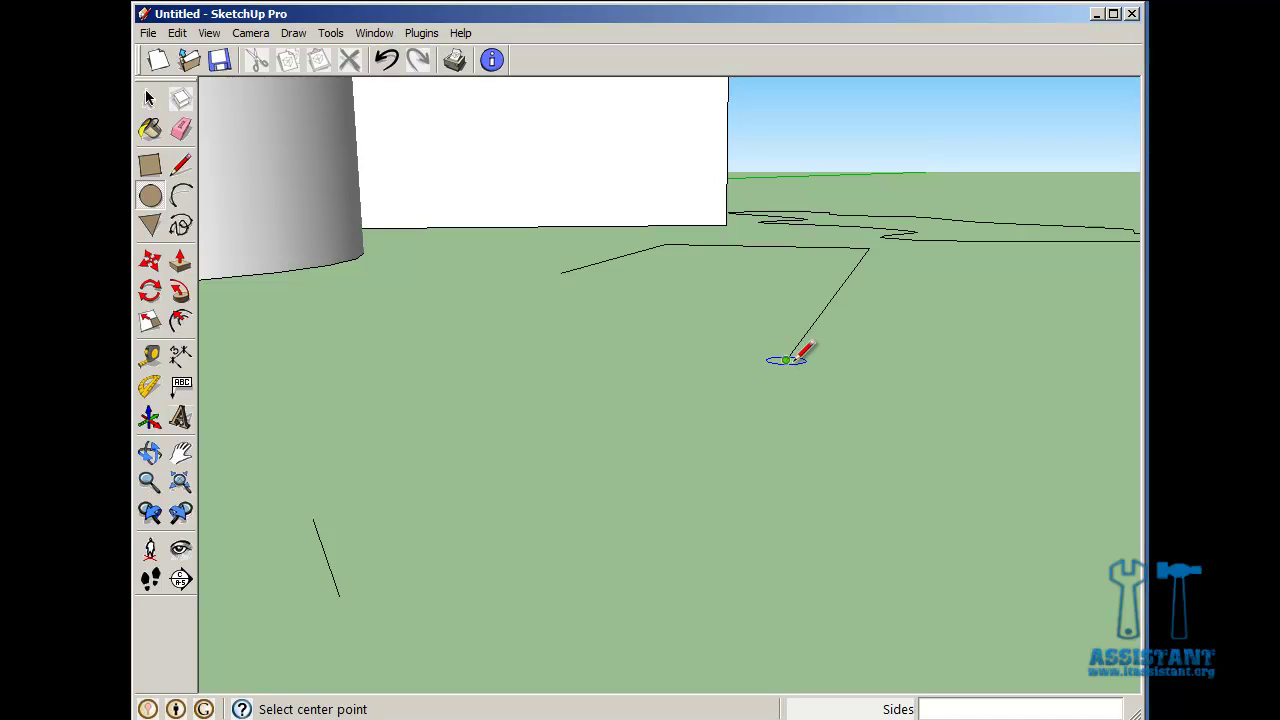
middle_drag(786, 360, 826, 288)
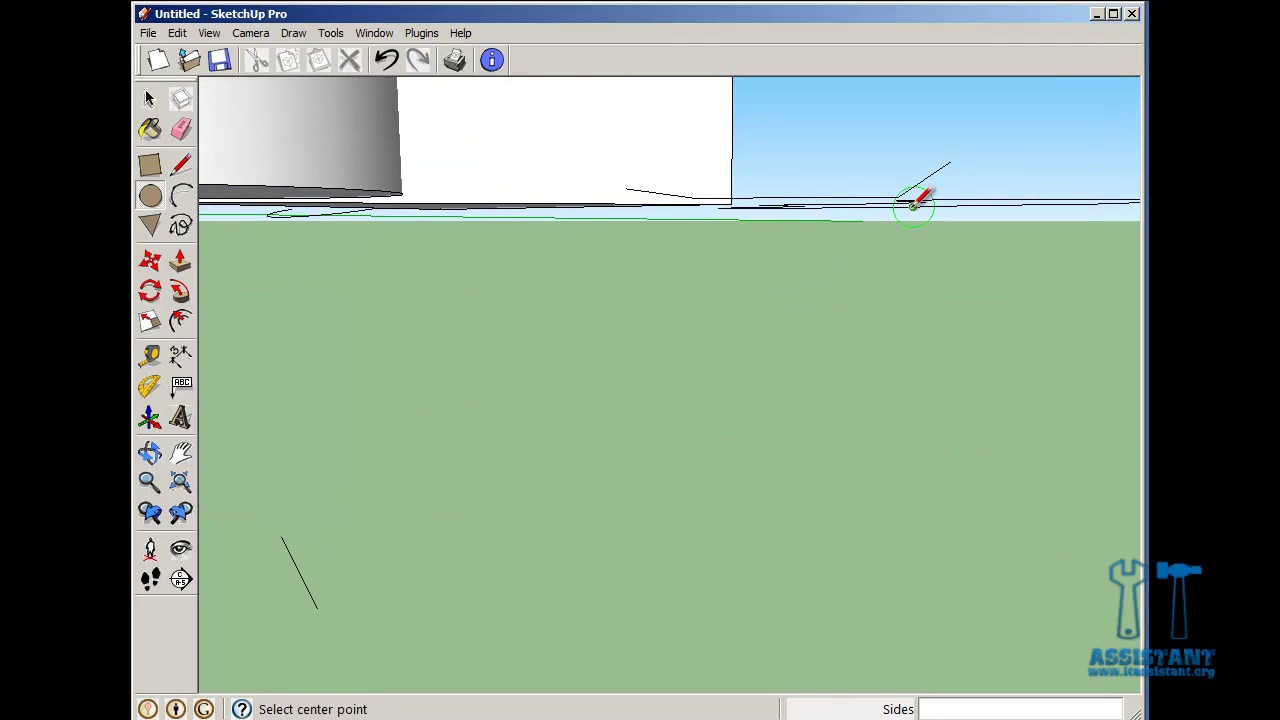
middle_drag(913, 203, 877, 260)
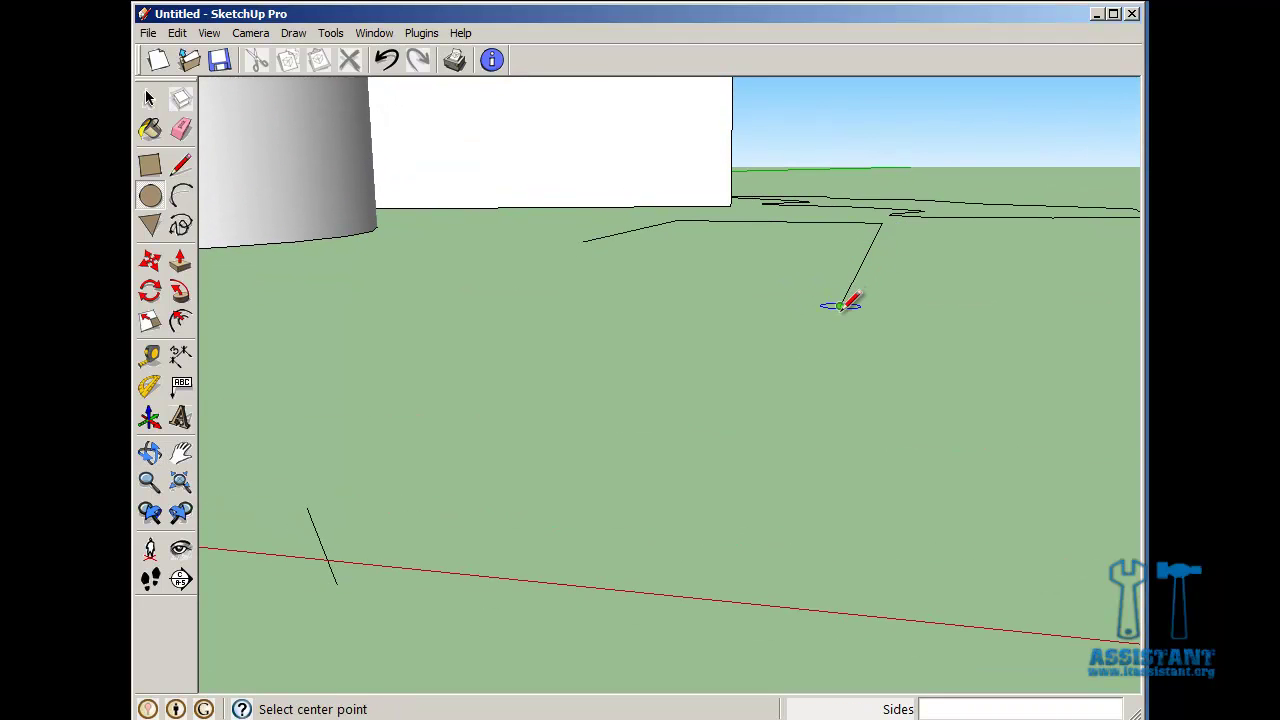
middle_drag(840, 304, 857, 306)
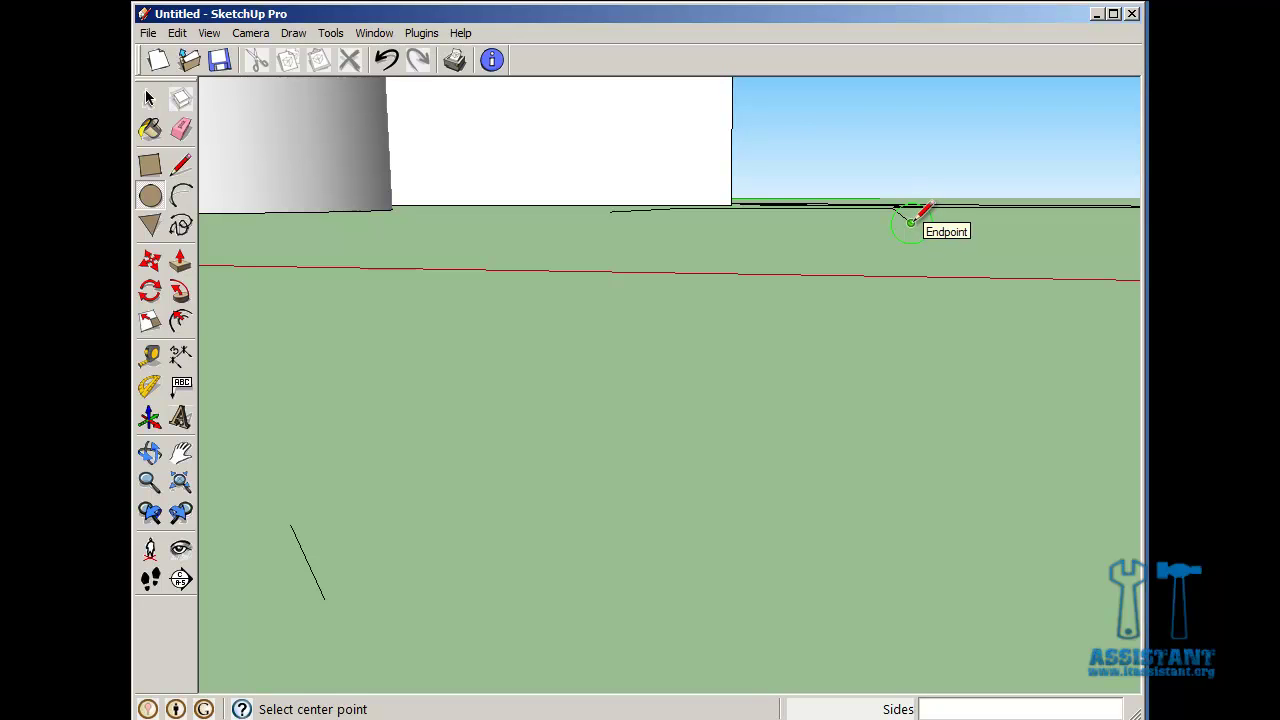
click(911, 220)
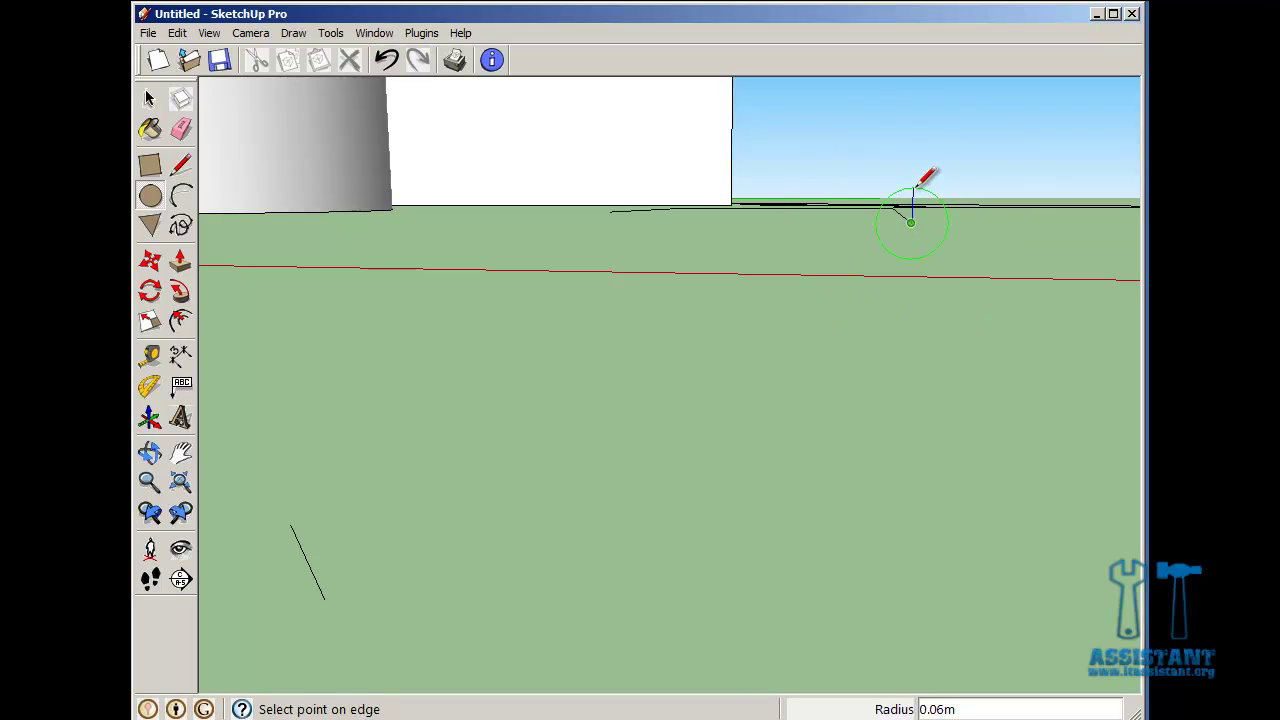
click(924, 148)
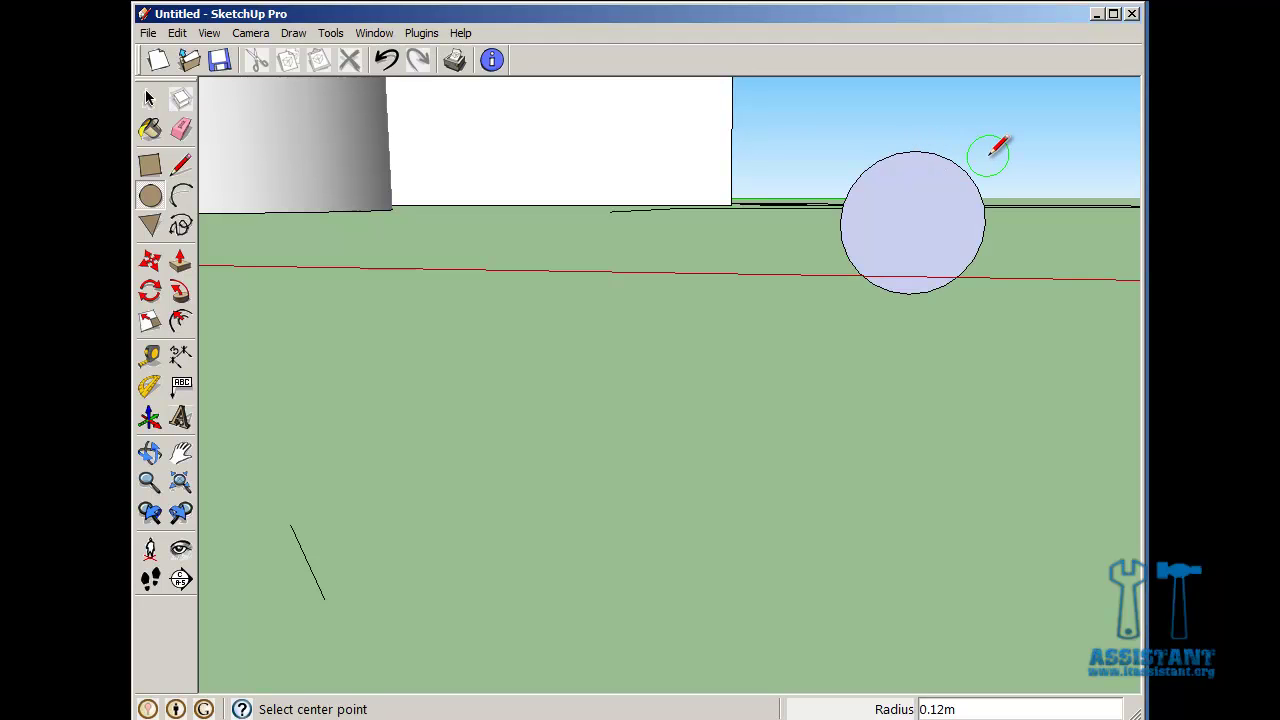
Extrude the upright circle along all three segments of the line with the Follow Me tool to form a bent pipe.
middle_drag(988, 156, 866, 230)
scroll(810, 262, down, 3)
shift+middle_drag(778, 281, 190, 470)
middle_drag(300, 395, 237, 350)
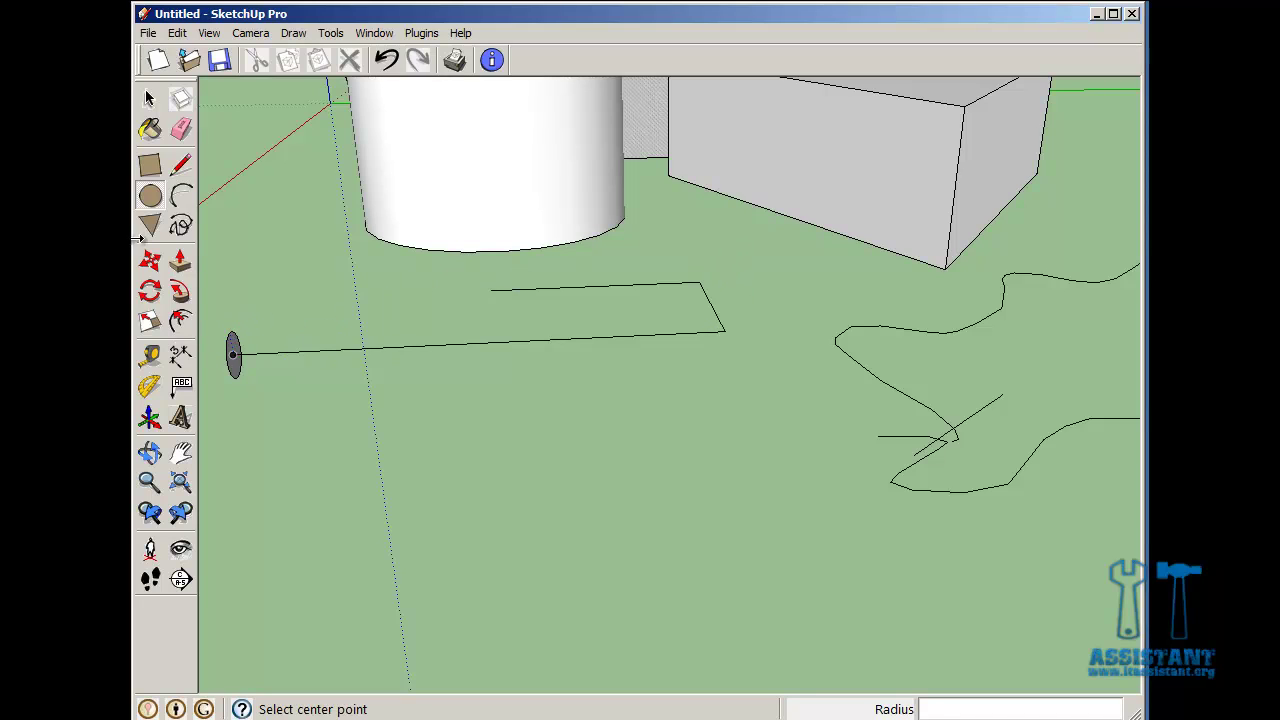
click(179, 294)
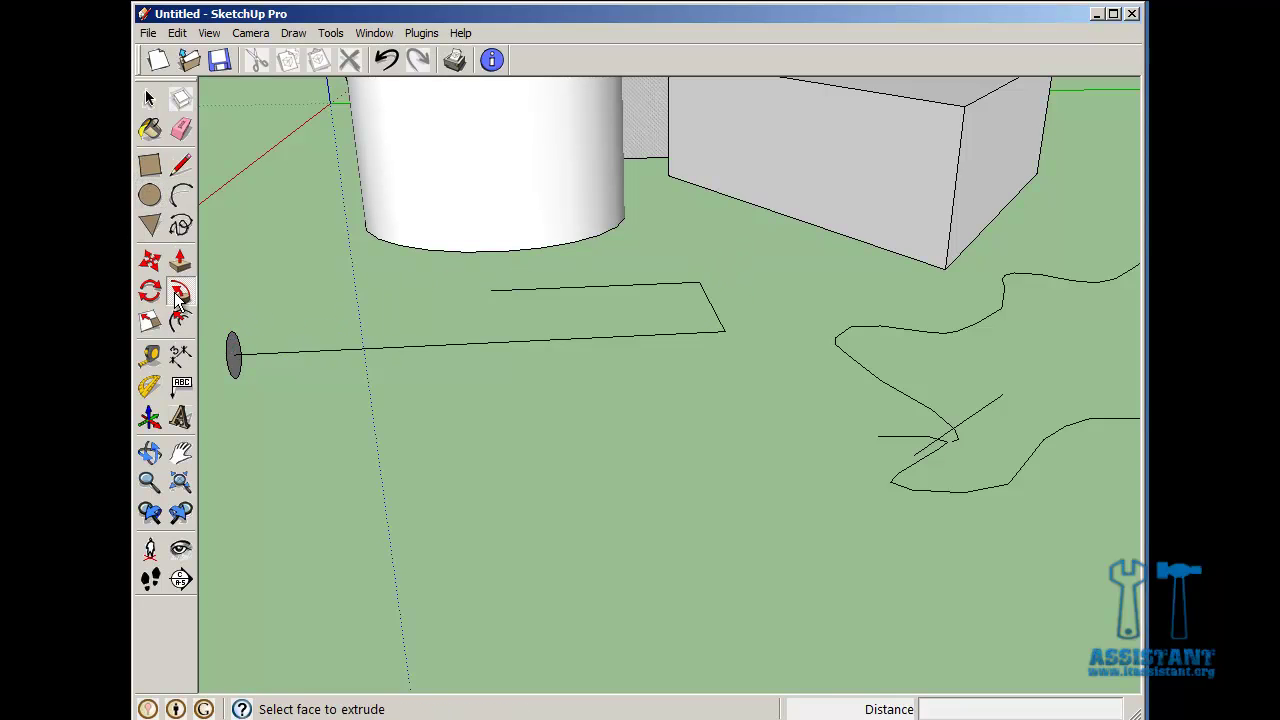
click(237, 366)
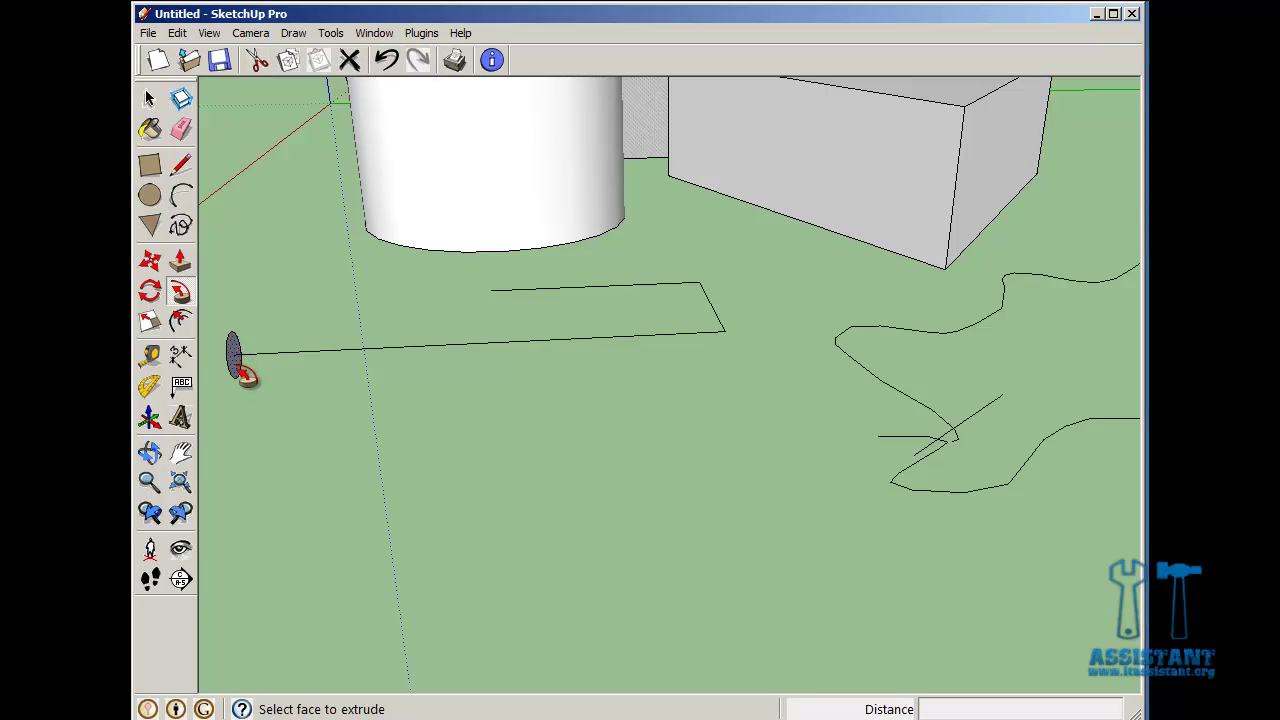
click(238, 366)
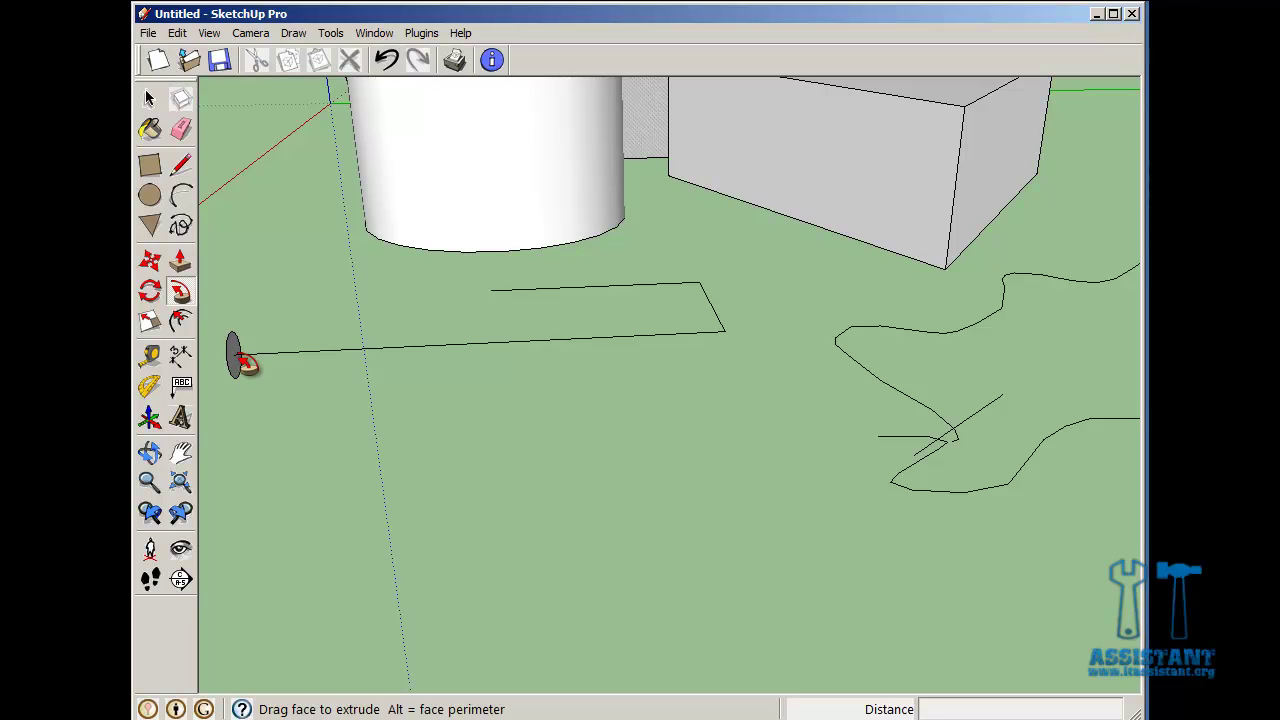
drag(252, 362, 630, 343)
middle_drag(630, 343, 277, 366)
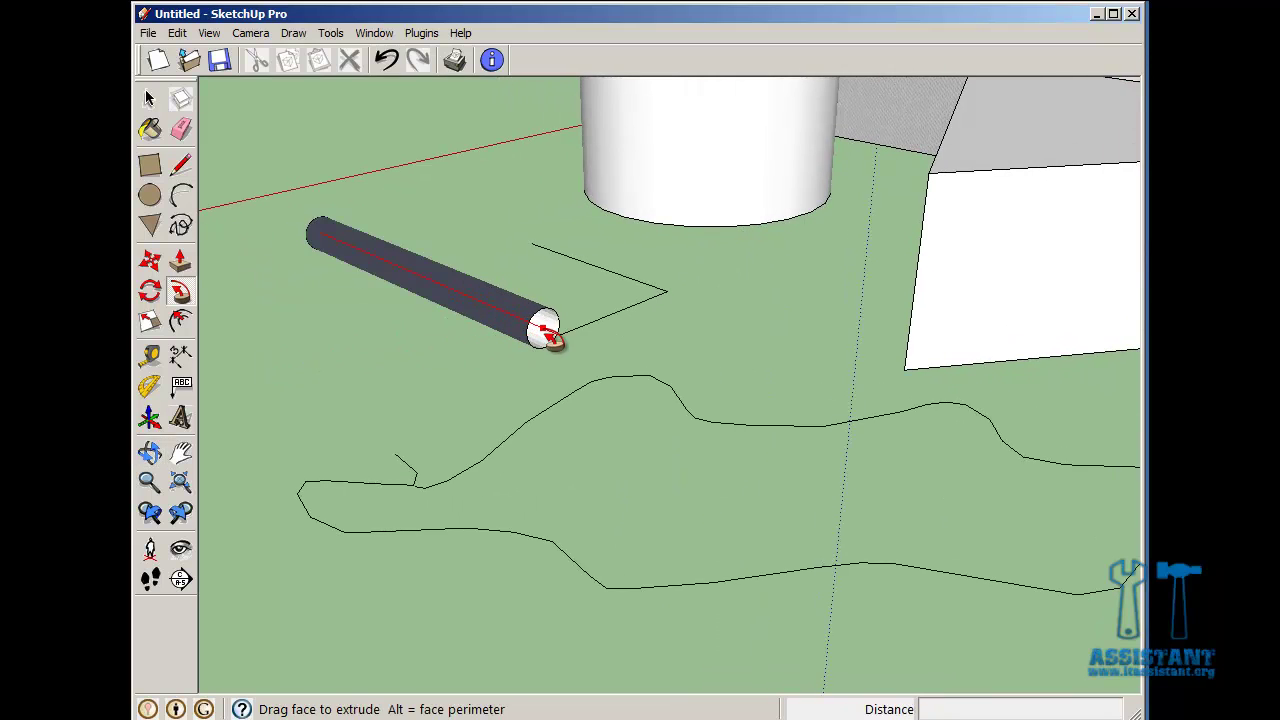
middle_drag(551, 337, 511, 466)
mouse_move(527, 368)
mouse_down()
mouse_move(528, 343)
mouse_move(592, 350)
mouse_move(677, 291)
mouse_move(600, 214)
mouse_move(552, 192)
mouse_up()
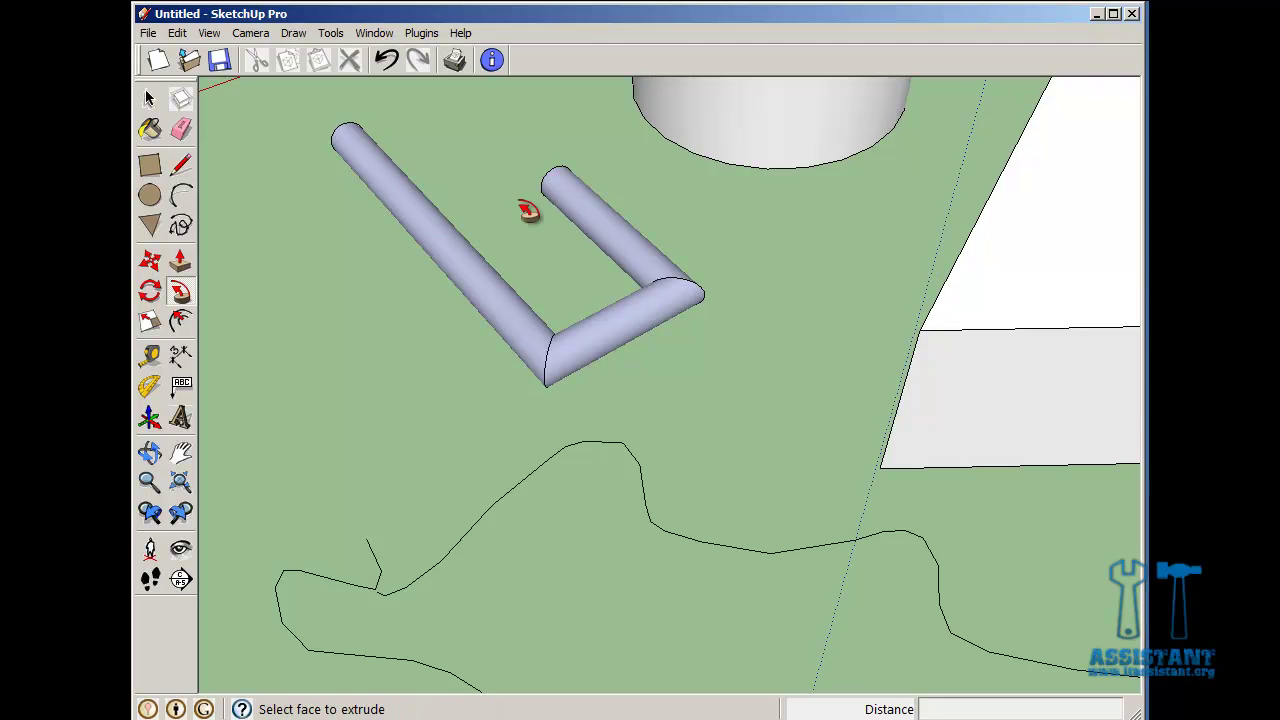
Examine the pipe's mitred corners and circular end faces from several angles.
mouse_move(300, 214)
middle_down()
mouse_move(288, 202)
mouse_move(446, 200)
mouse_move(971, 94)
mouse_move(563, 449)
middle_up()
middle_drag(332, 595, 711, 420)
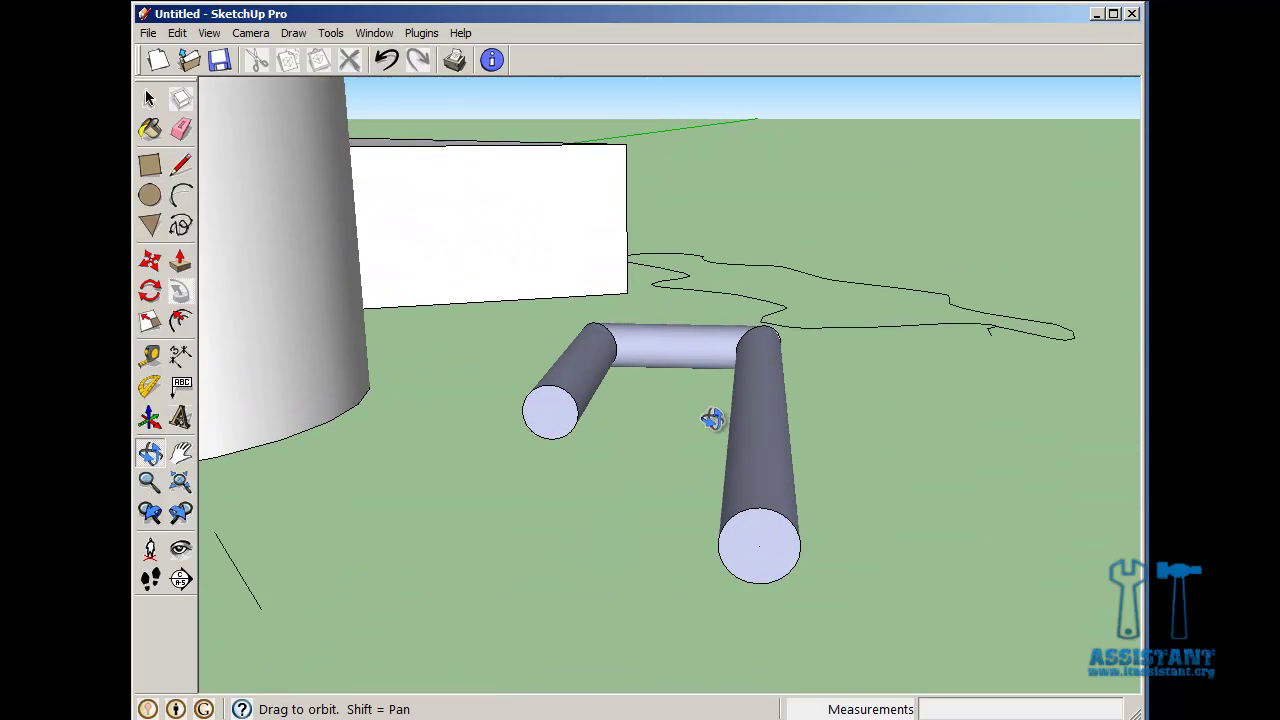
middle_drag(837, 477, 796, 506)
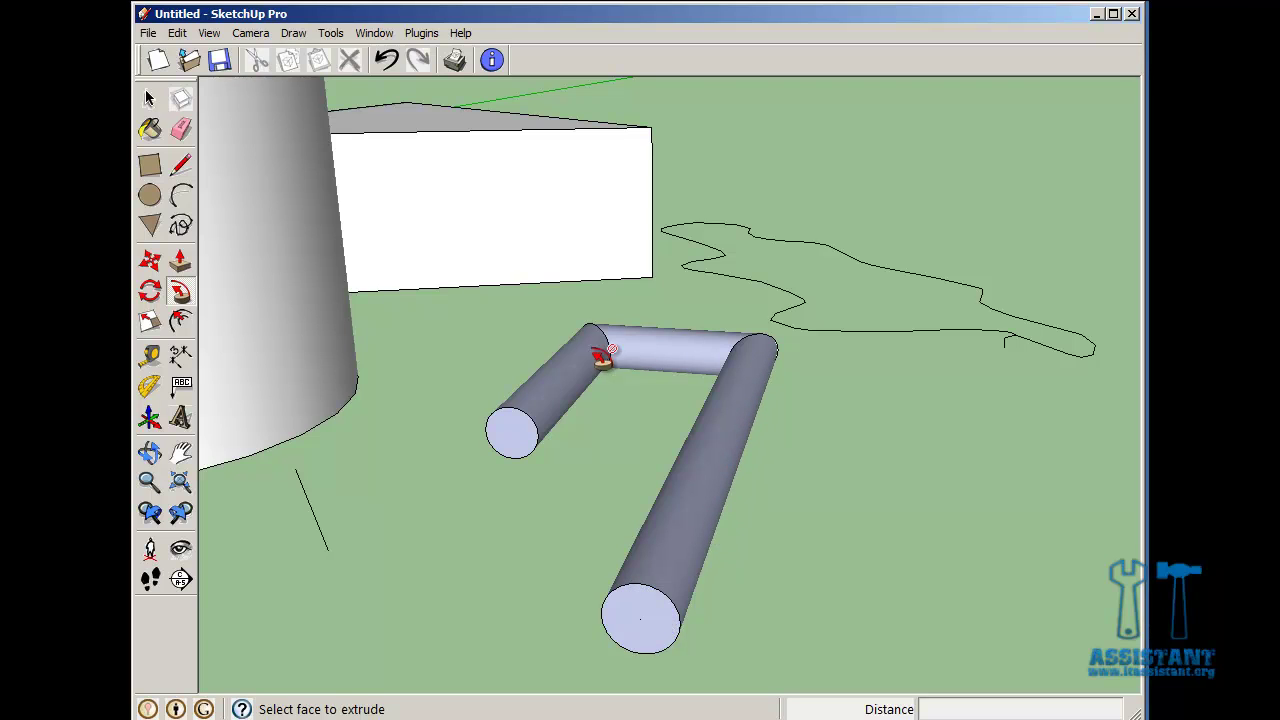
middle_drag(744, 602, 483, 625)
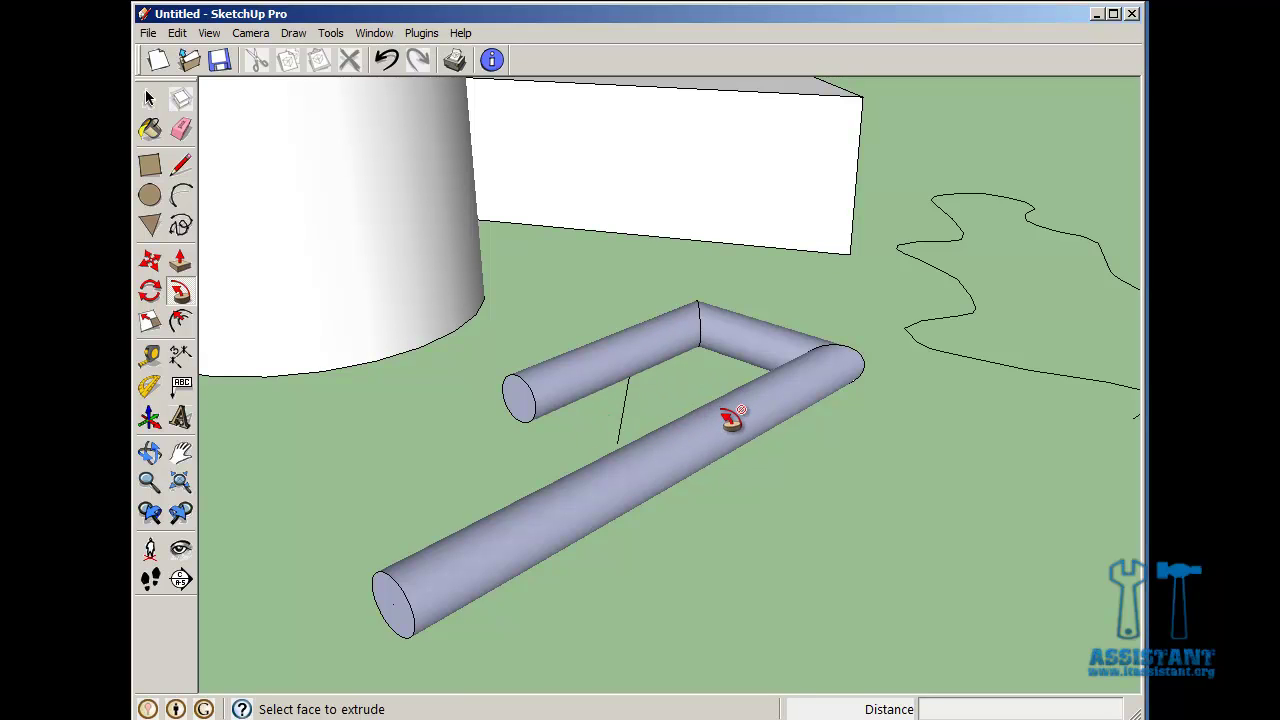
scroll(731, 417, down, 3)
middle_drag(809, 523, 670, 481)
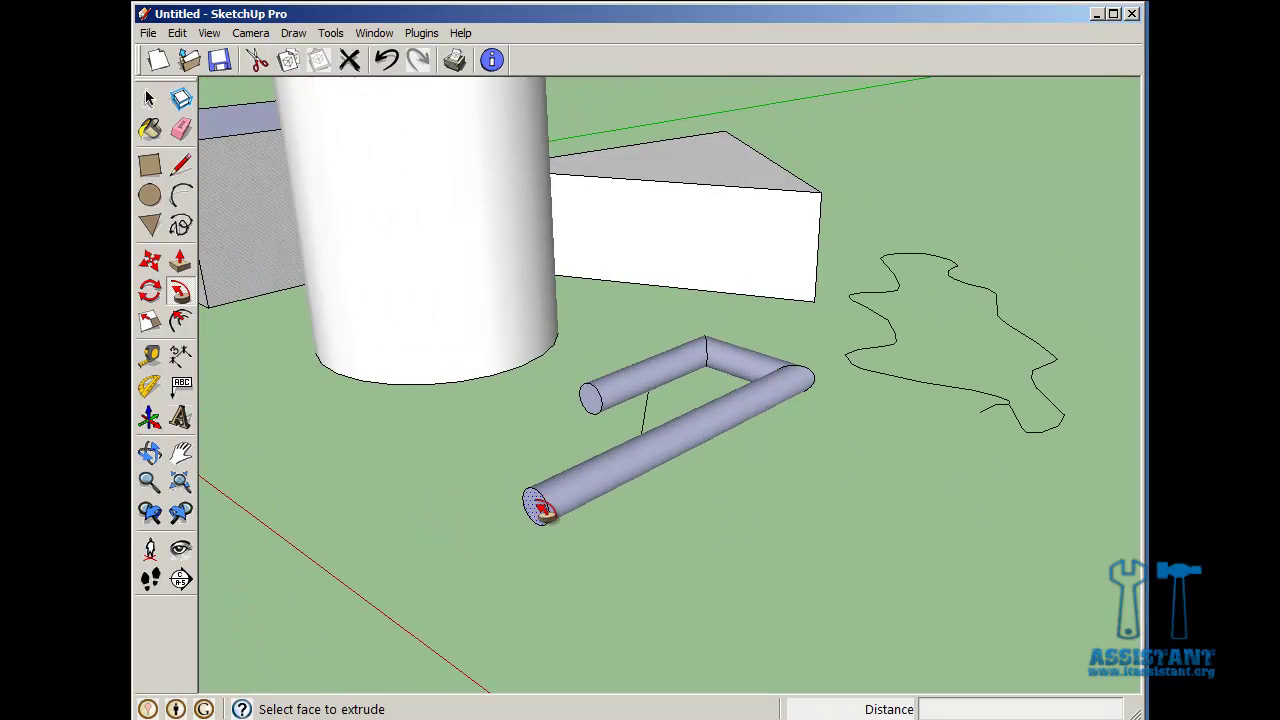
middle_drag(537, 509, 661, 522)
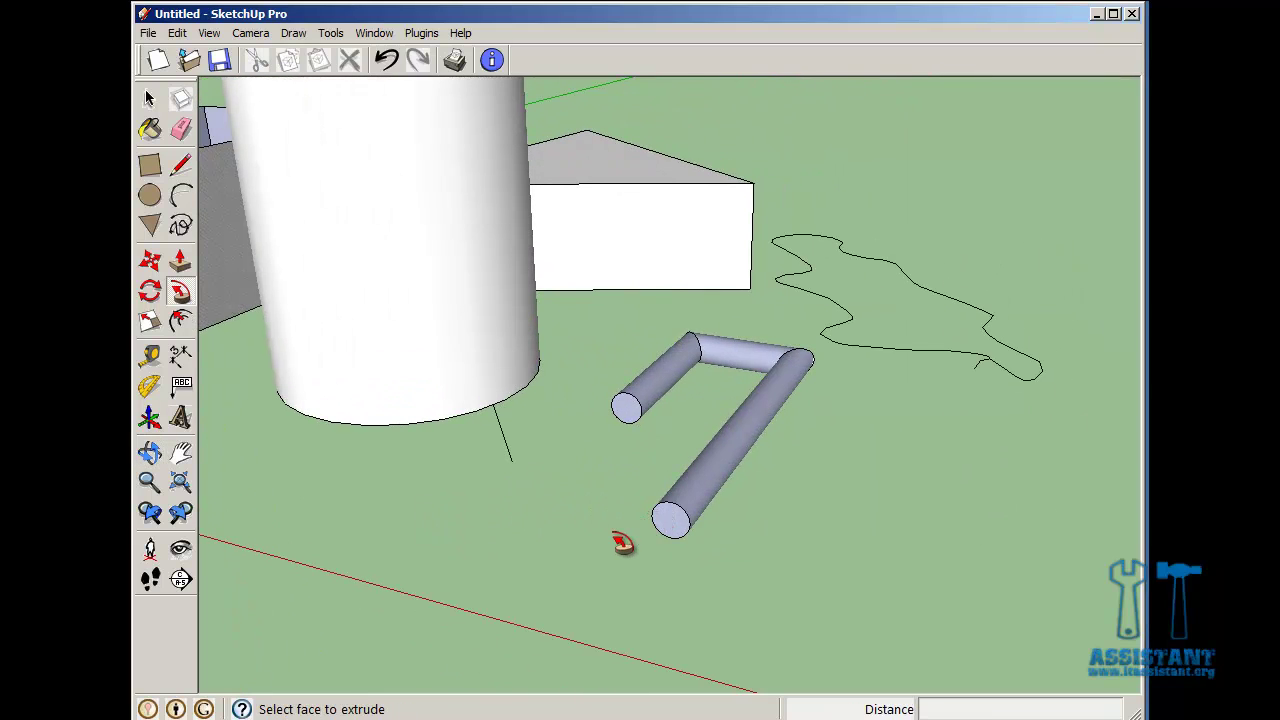
scroll(621, 543, up, 4)
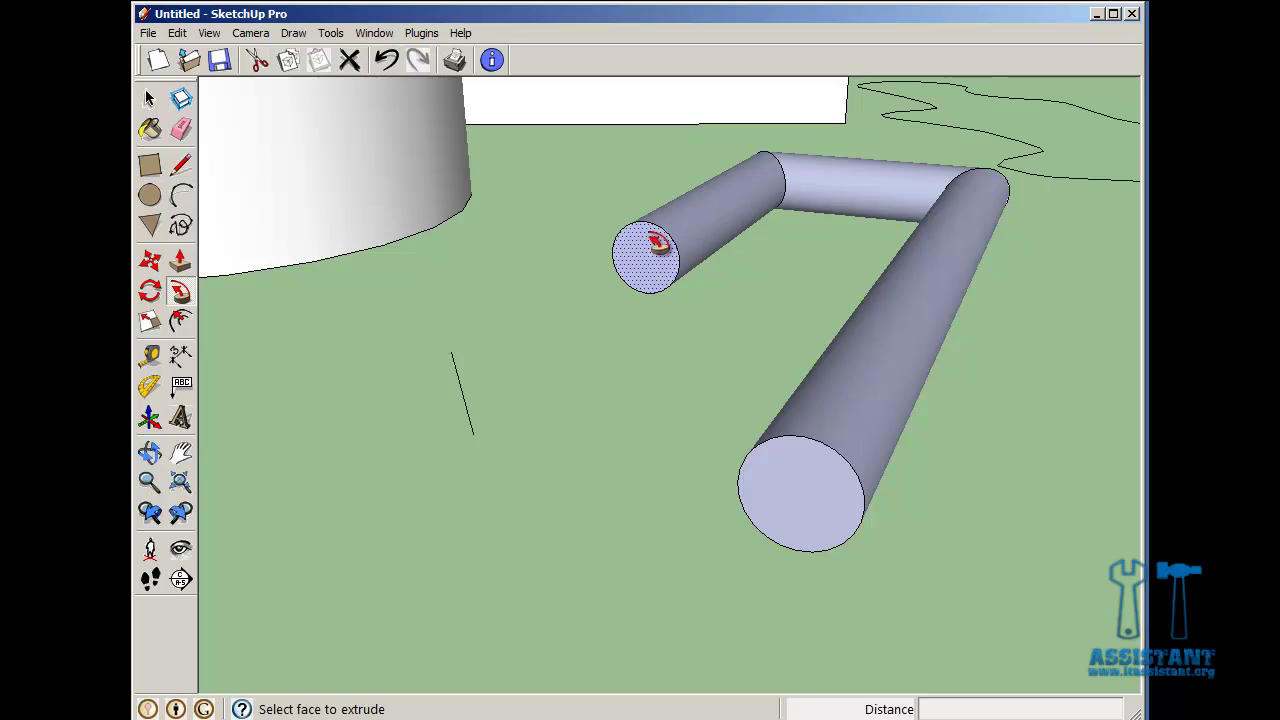
click(182, 294)
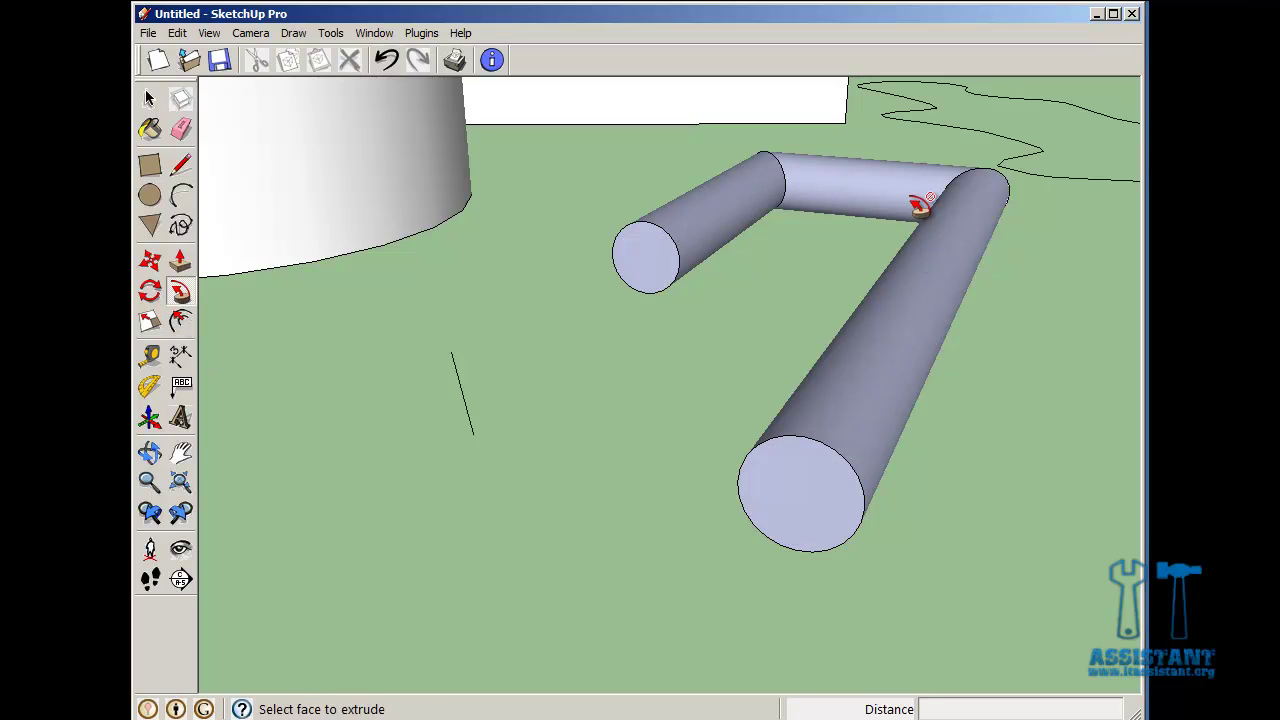
click(665, 259)
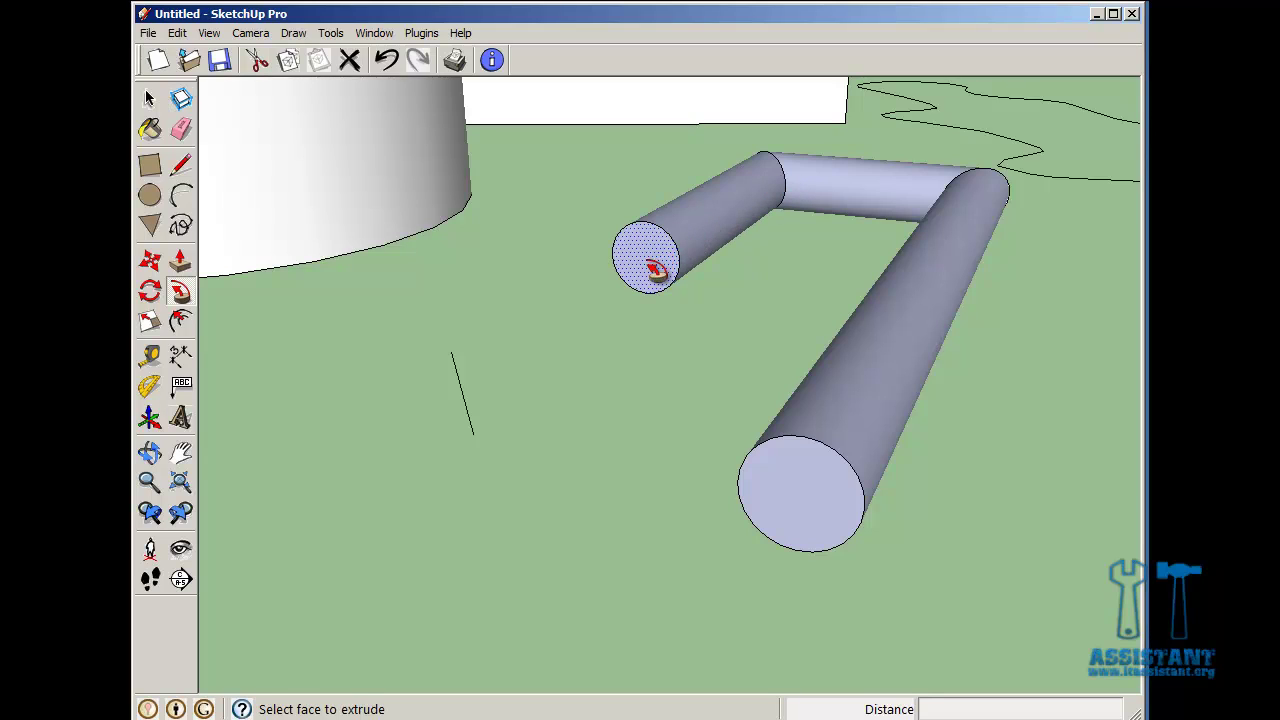
click(180, 296)
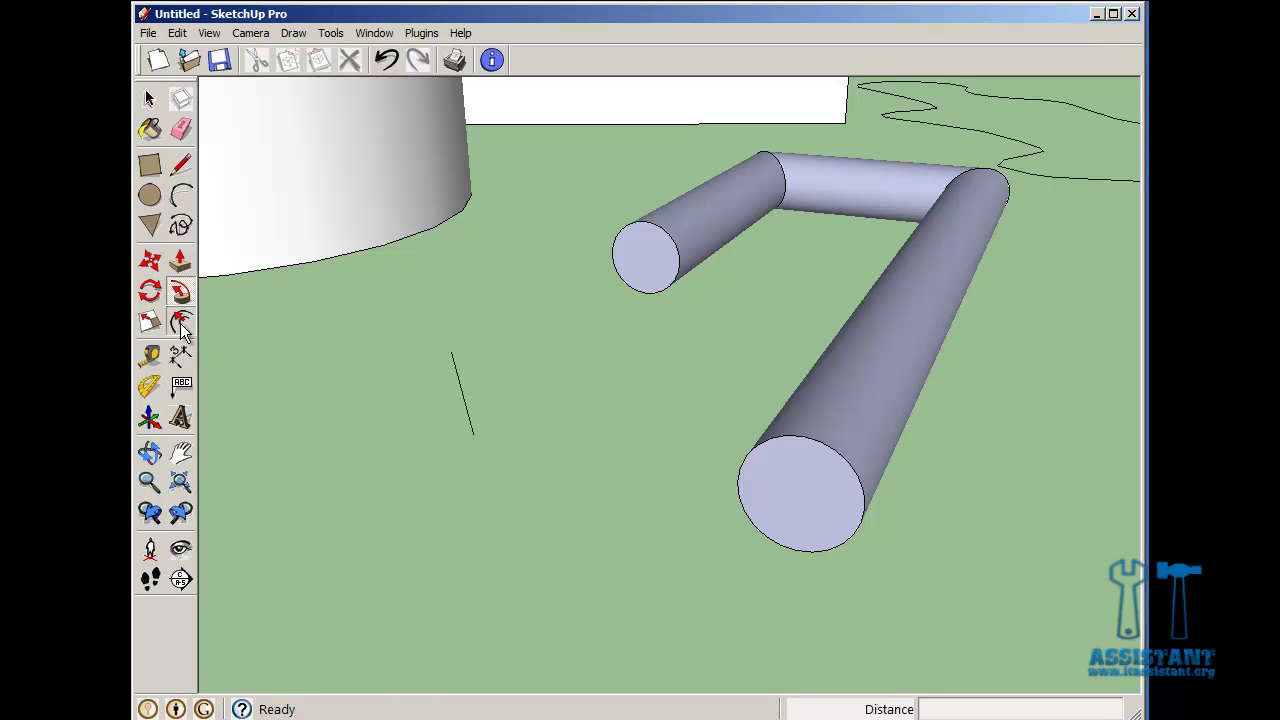
Activate the Offset tool for work on the freehand outline beside the pipe.
click(181, 322)
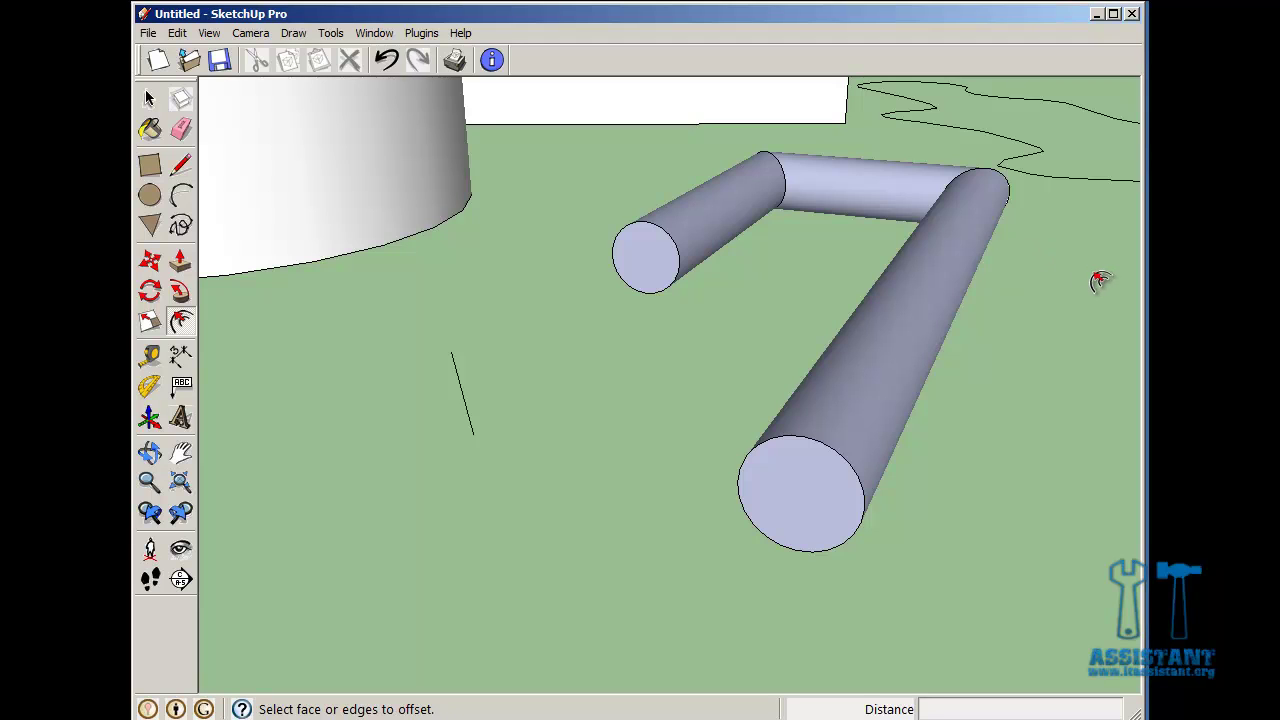
middle_drag(1100, 281, 494, 491)
shift+middle_drag(1085, 216, 433, 337)
shift+middle_drag(940, 360, 651, 423)
scroll(754, 317, down, 3)
click(843, 290)
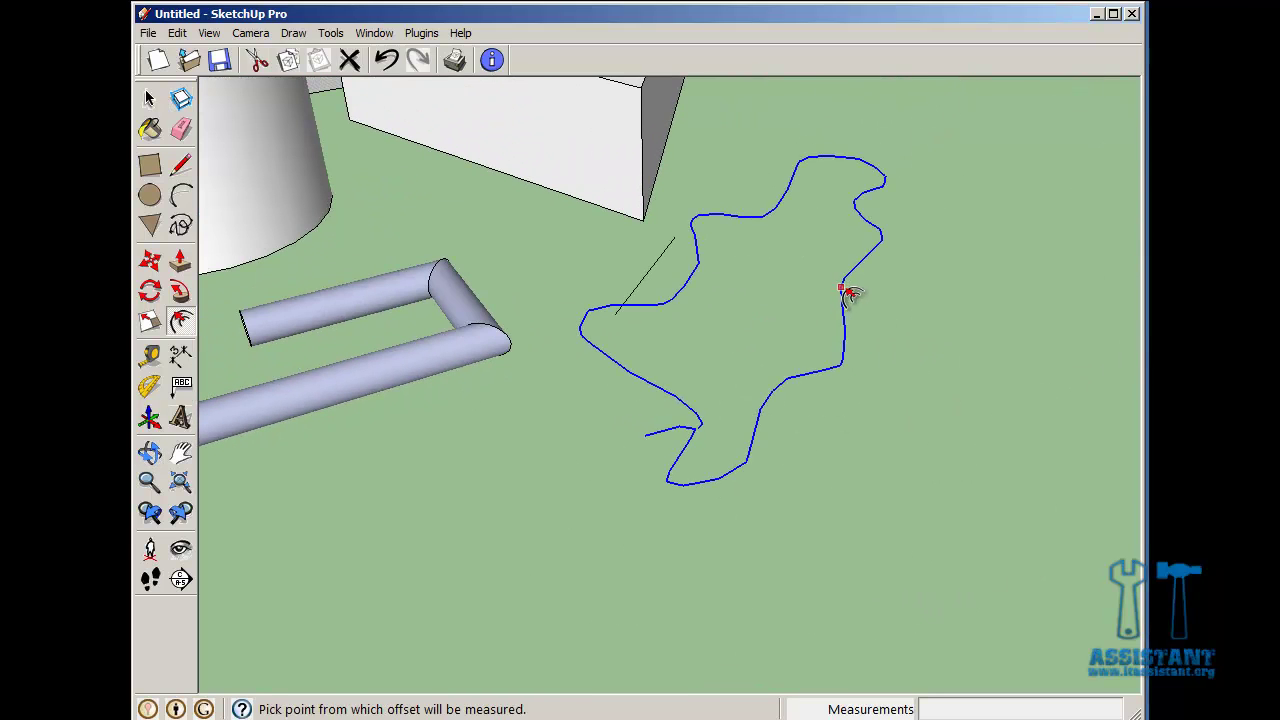
key(Escape)
scroll(851, 295, up, 3)
click(837, 309)
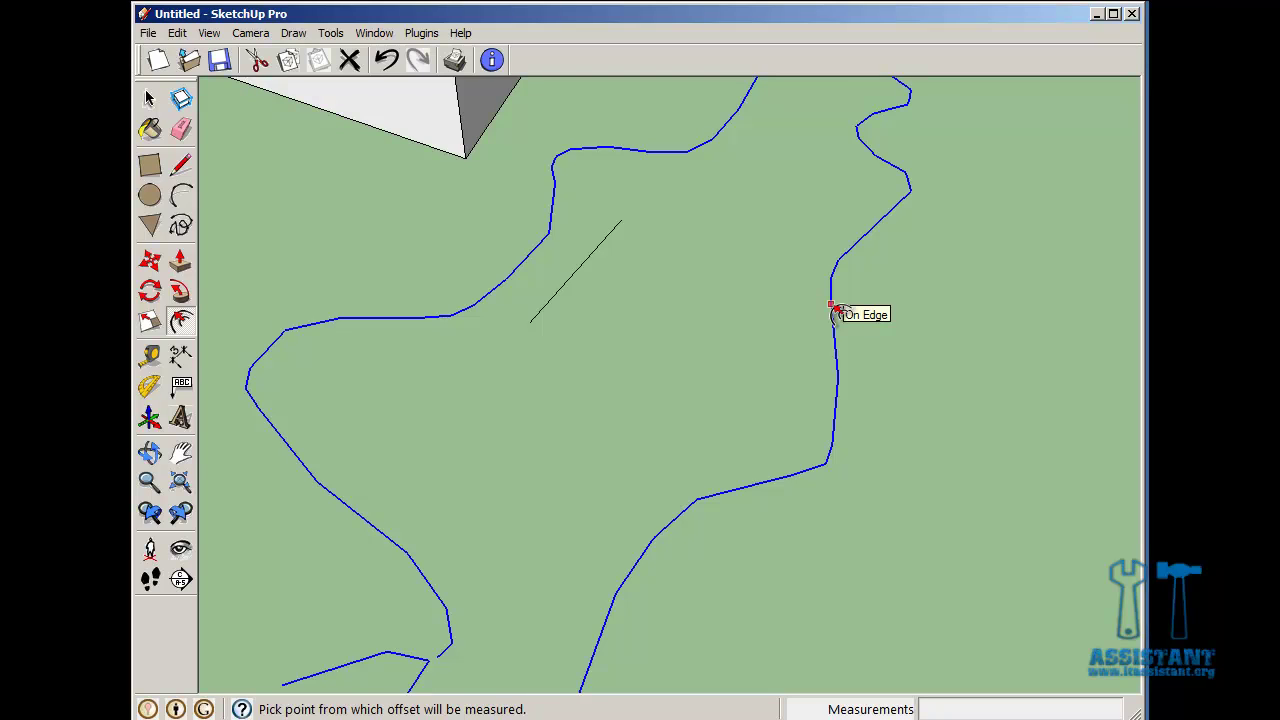
key(Escape)
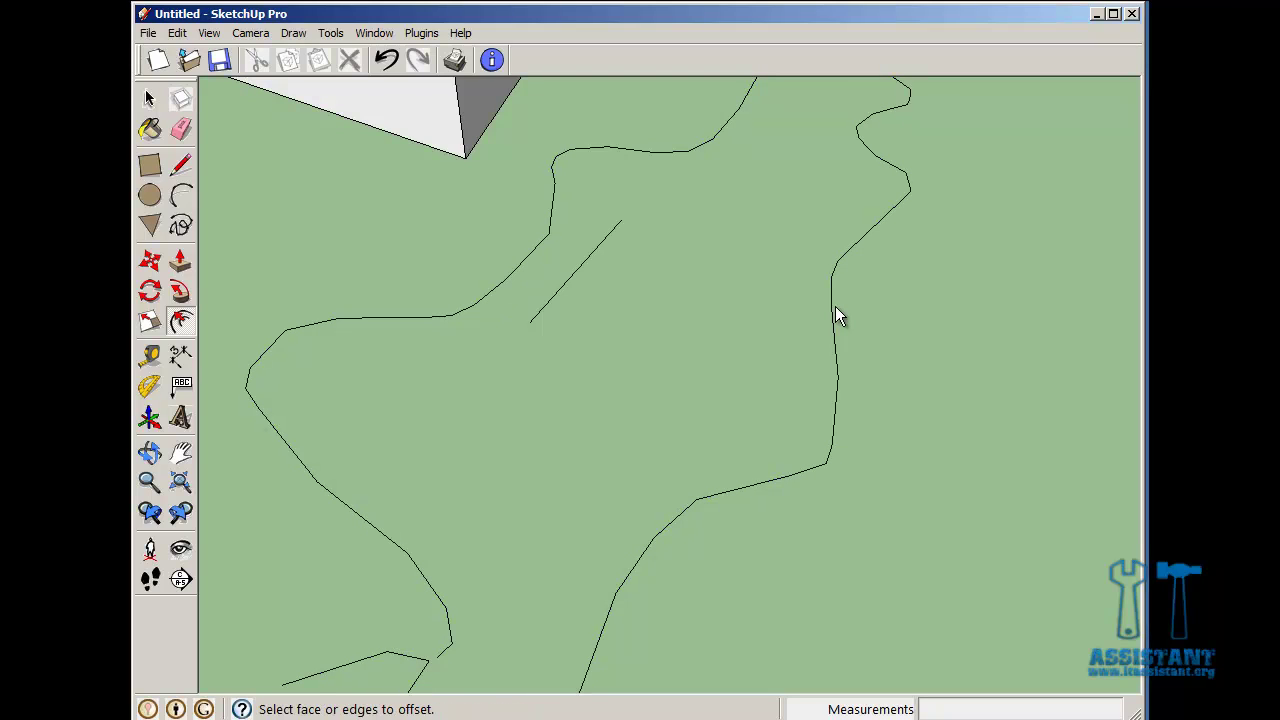
click(840, 313)
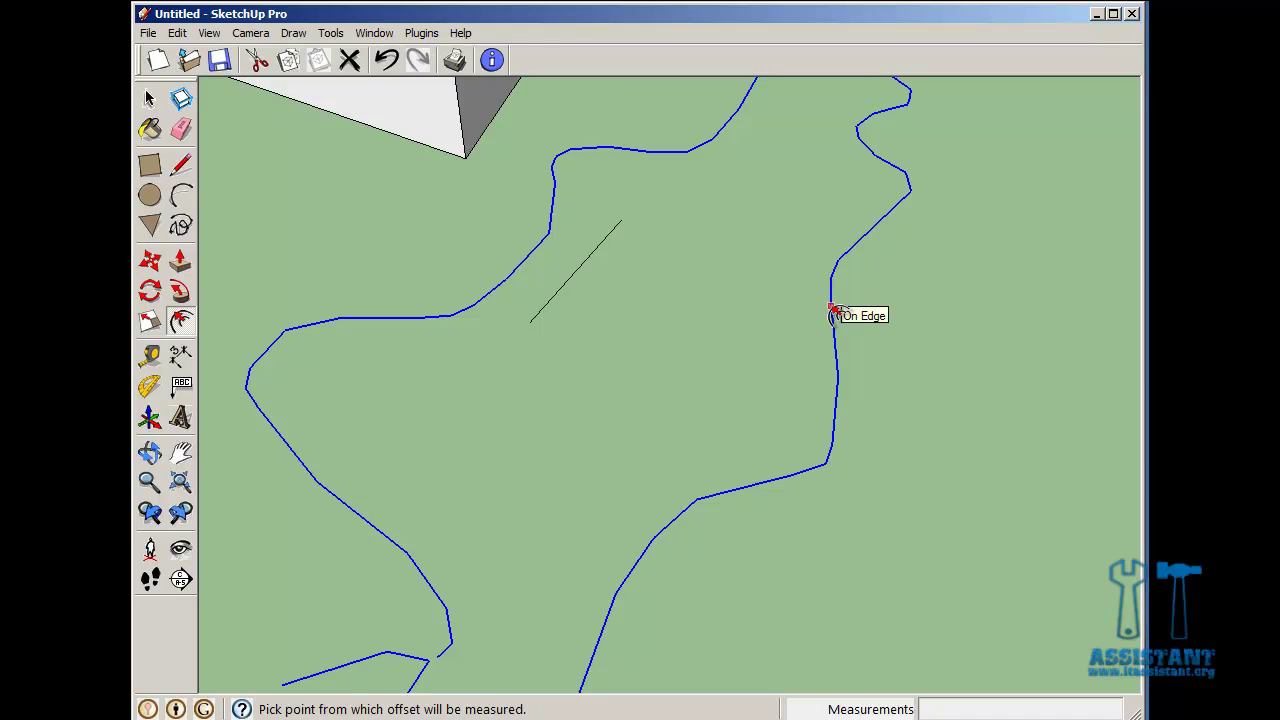
key(Escape)
scroll(805, 330, down, 3)
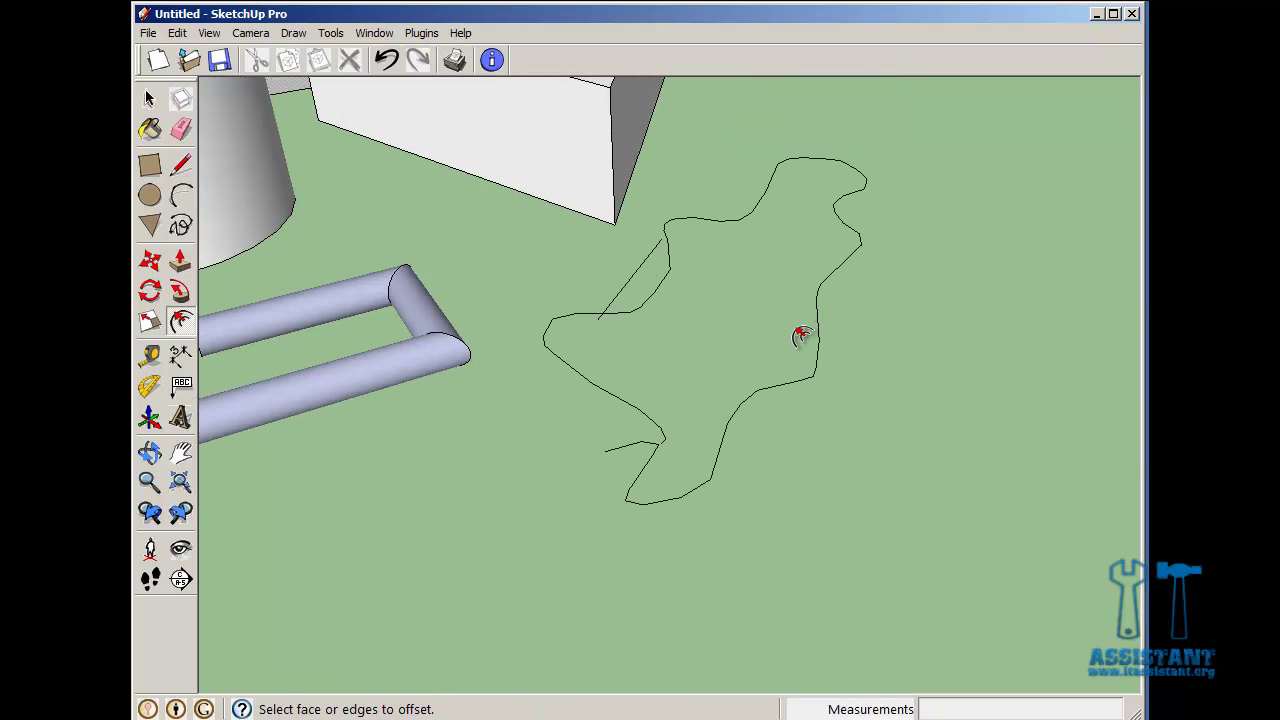
middle_drag(696, 308, 766, 334)
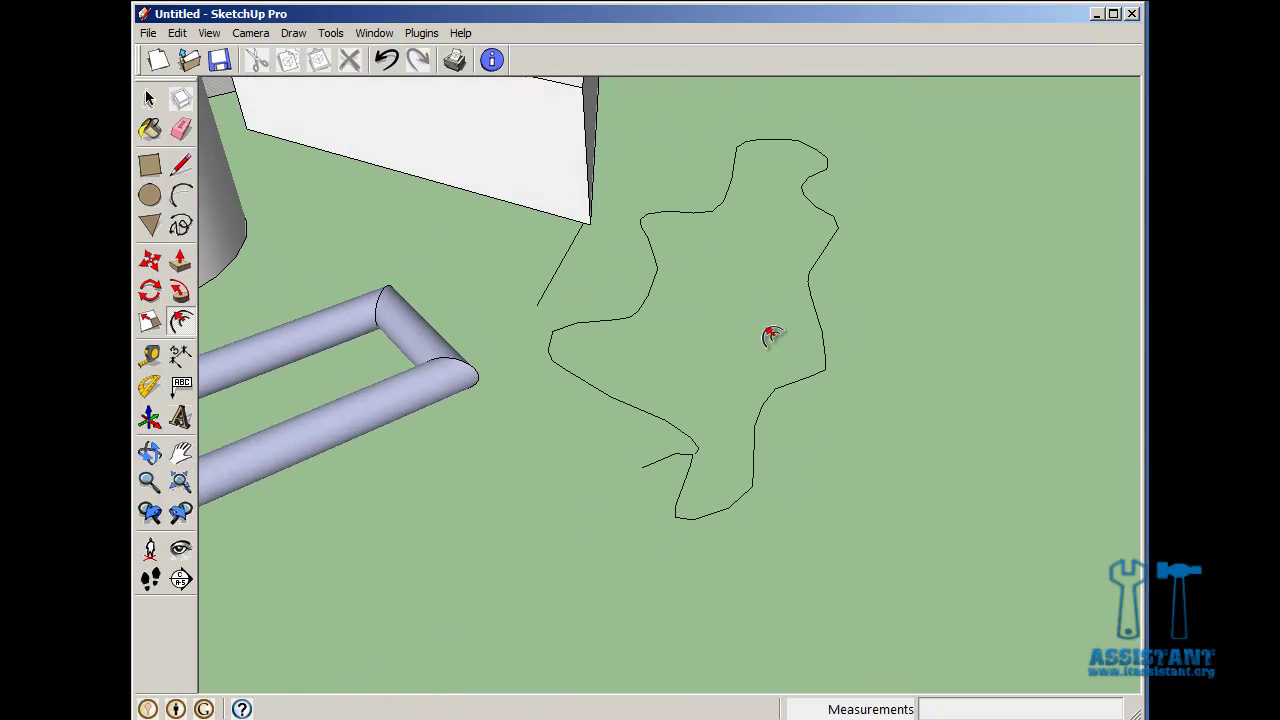
click(641, 226)
key(Escape)
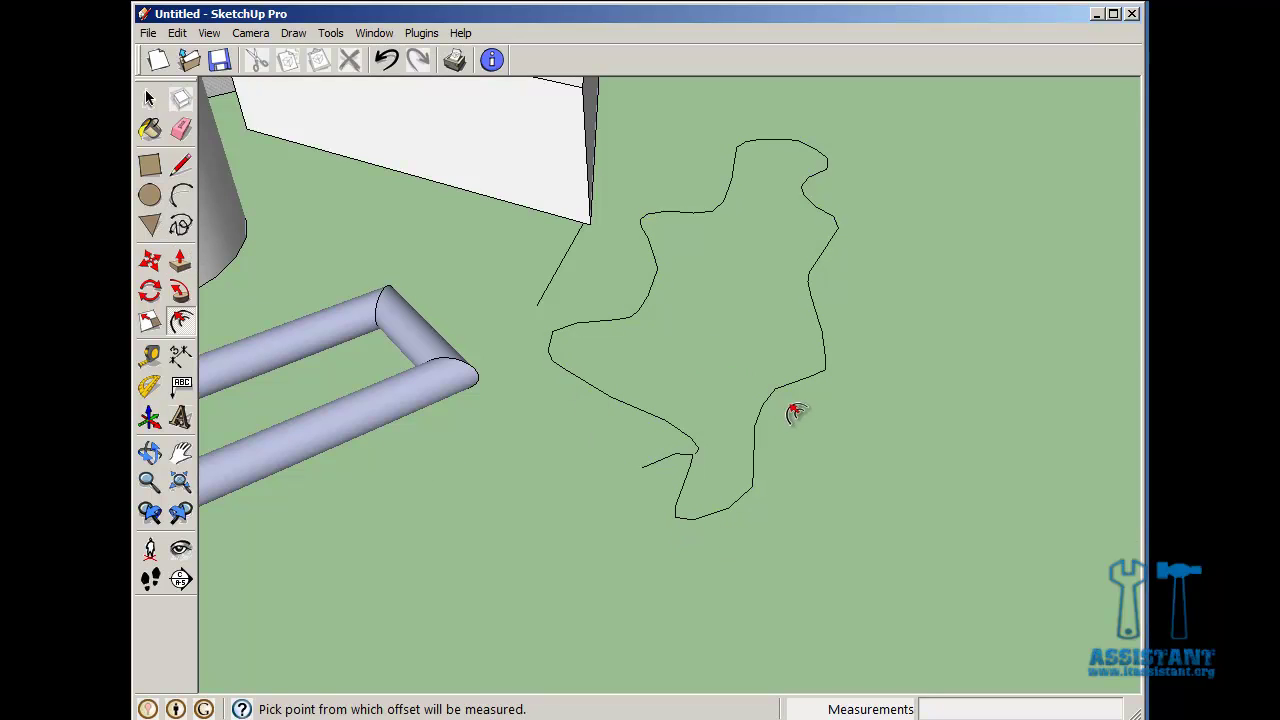
click(821, 373)
key(Escape)
Offset the freehand outline outward by about 0.20 m.
click(821, 376)
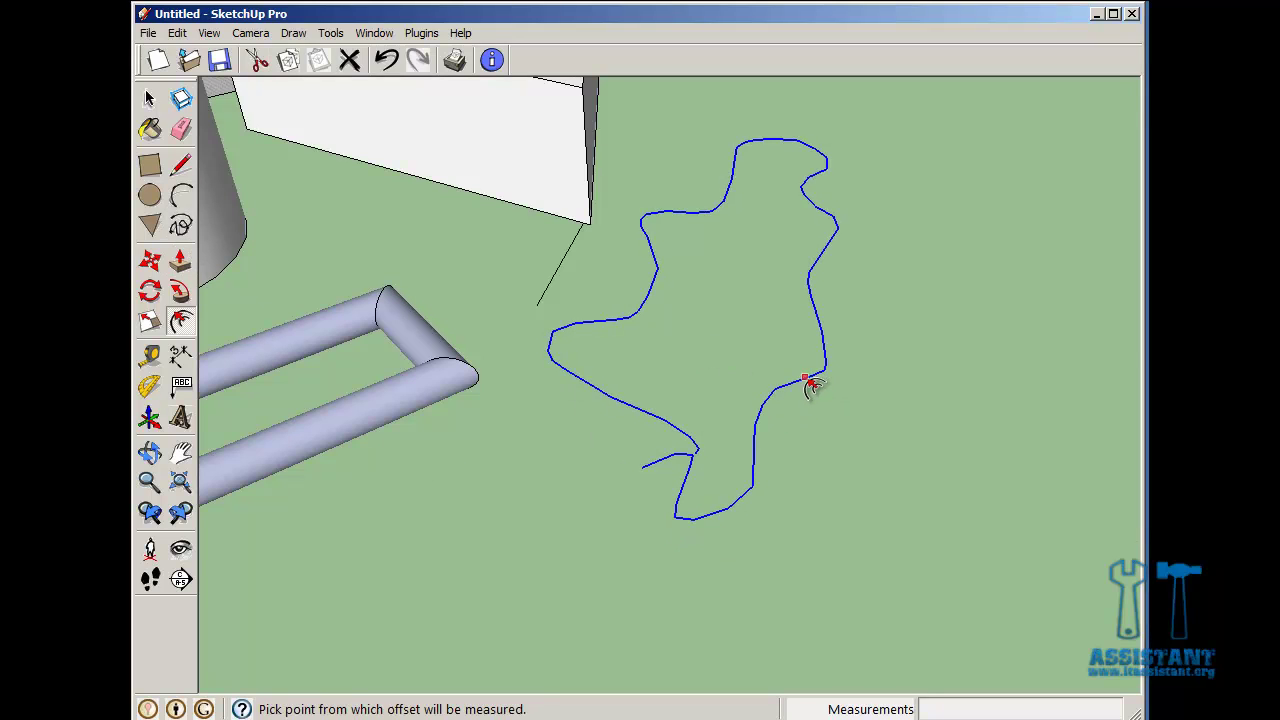
click(821, 378)
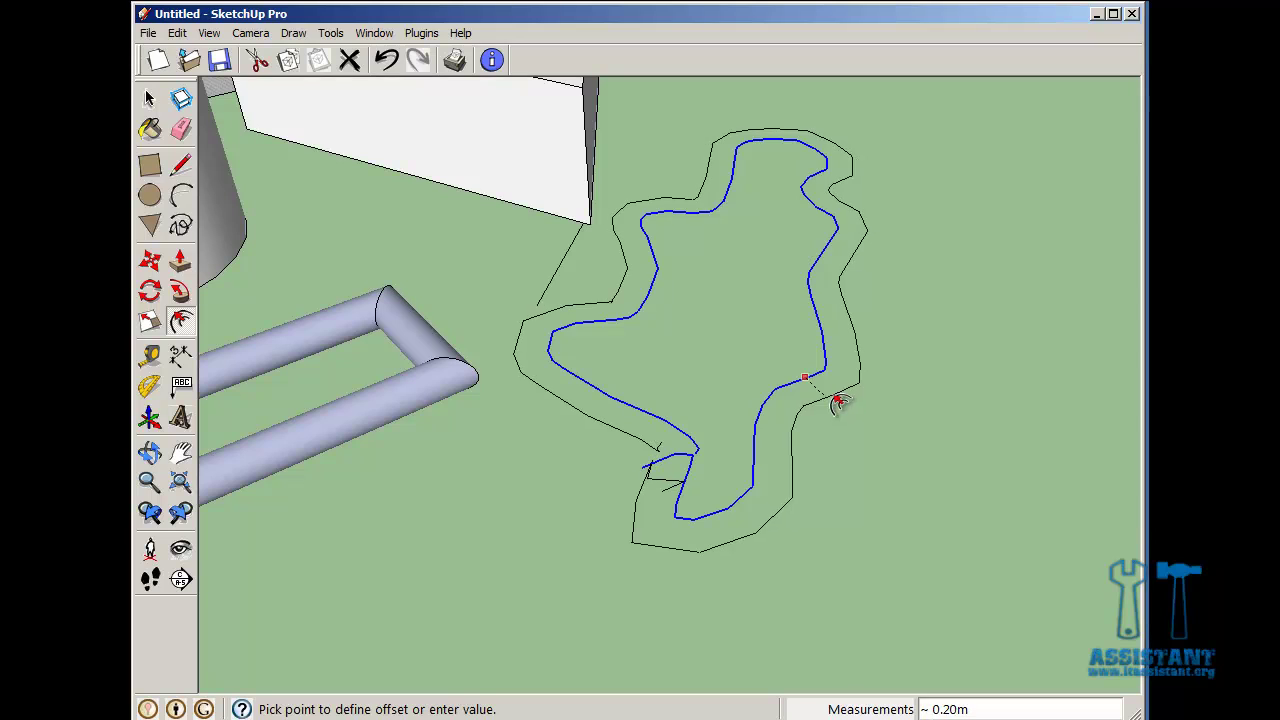
click(838, 400)
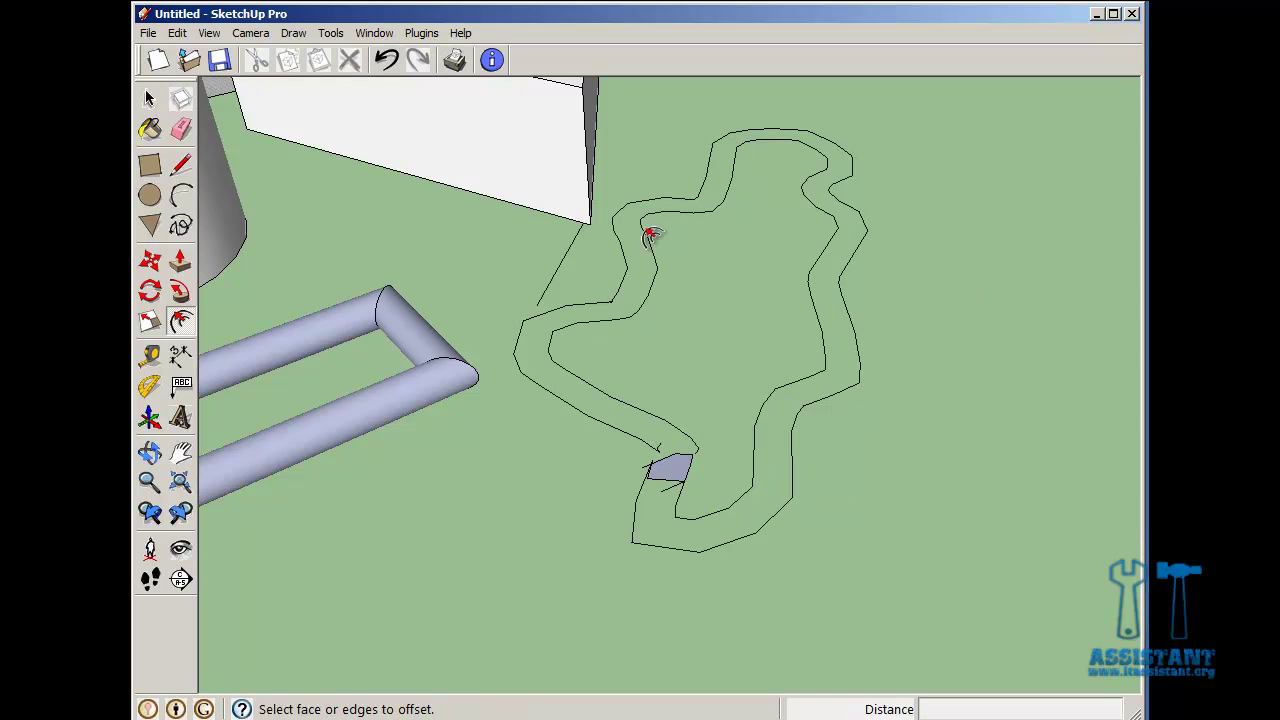
Draw a rectangle of about 0.66 m by 0.78 m on the ground beside the freehand outlines.
click(149, 165)
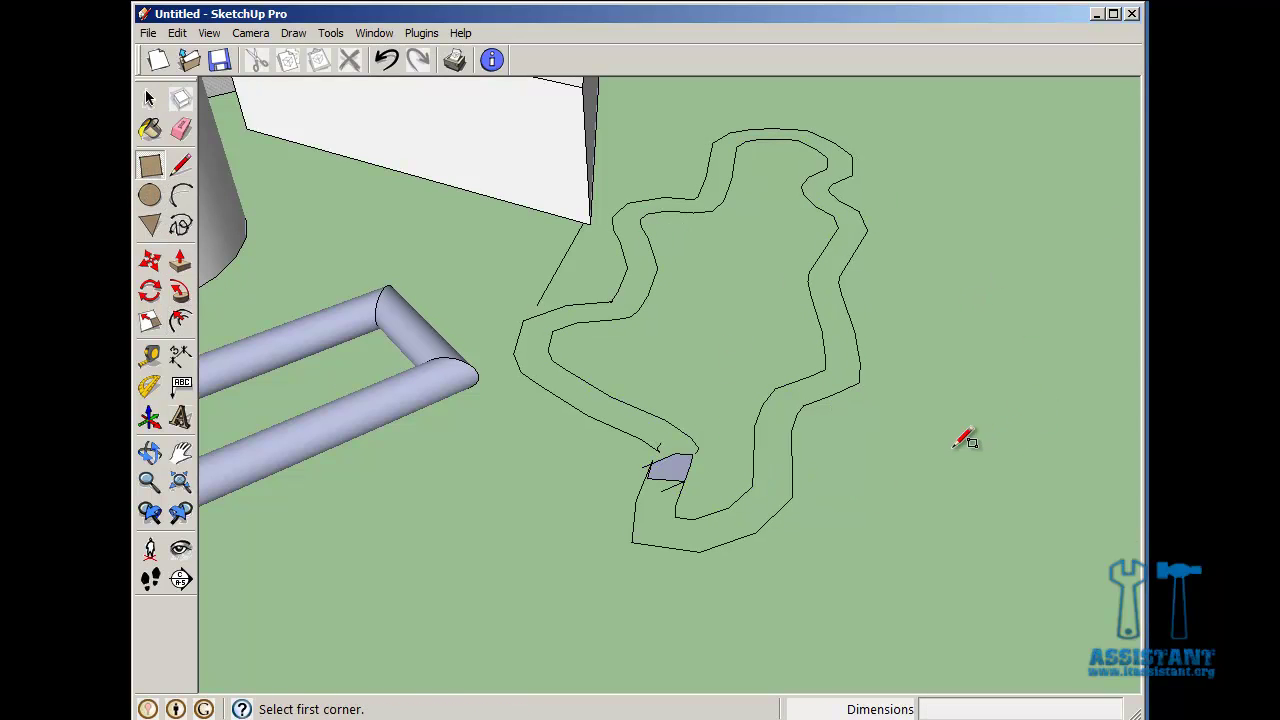
click(946, 450)
click(950, 593)
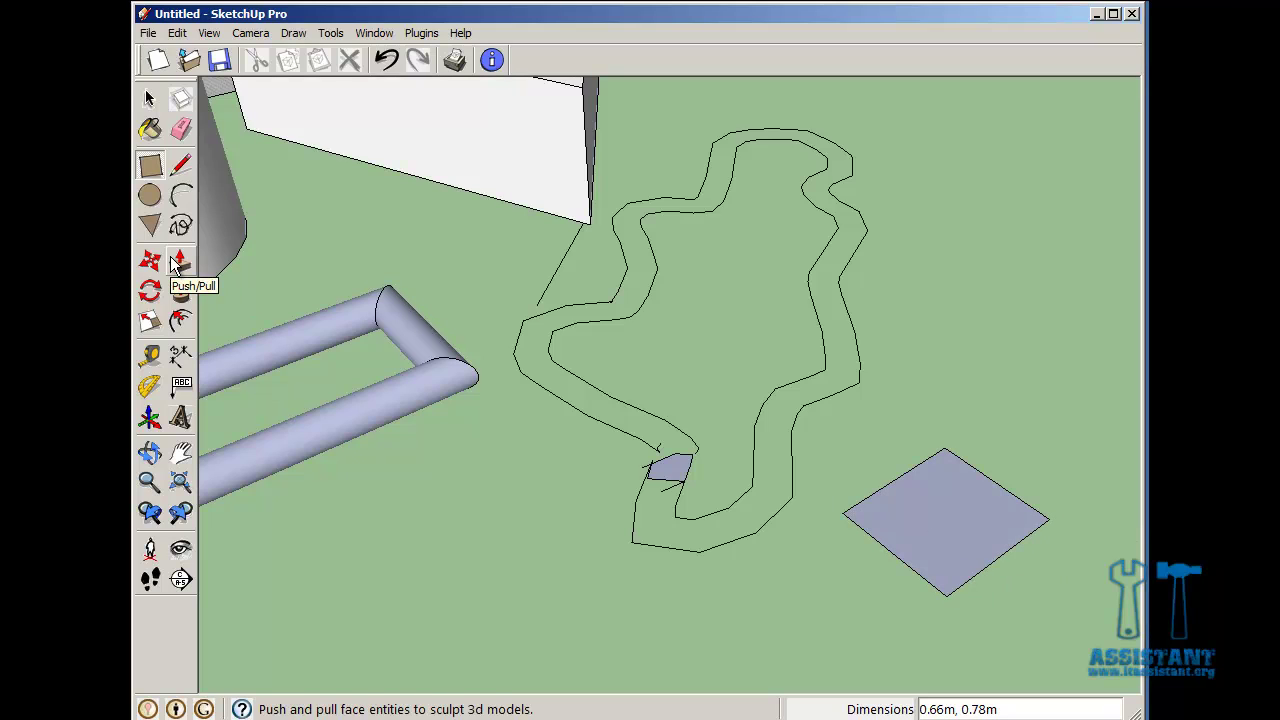
Offset the rectangle's edges outward to form a surrounding border face with the Offset tool.
click(180, 322)
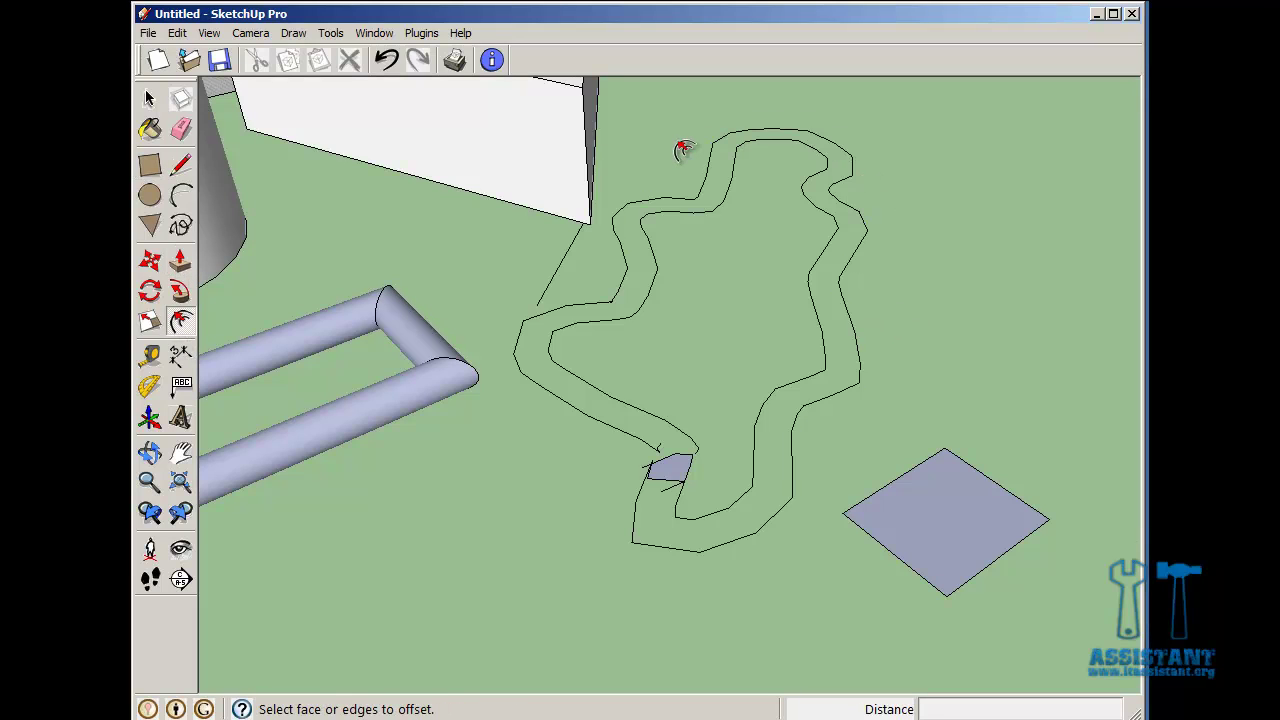
scroll(1080, 613, up, 1)
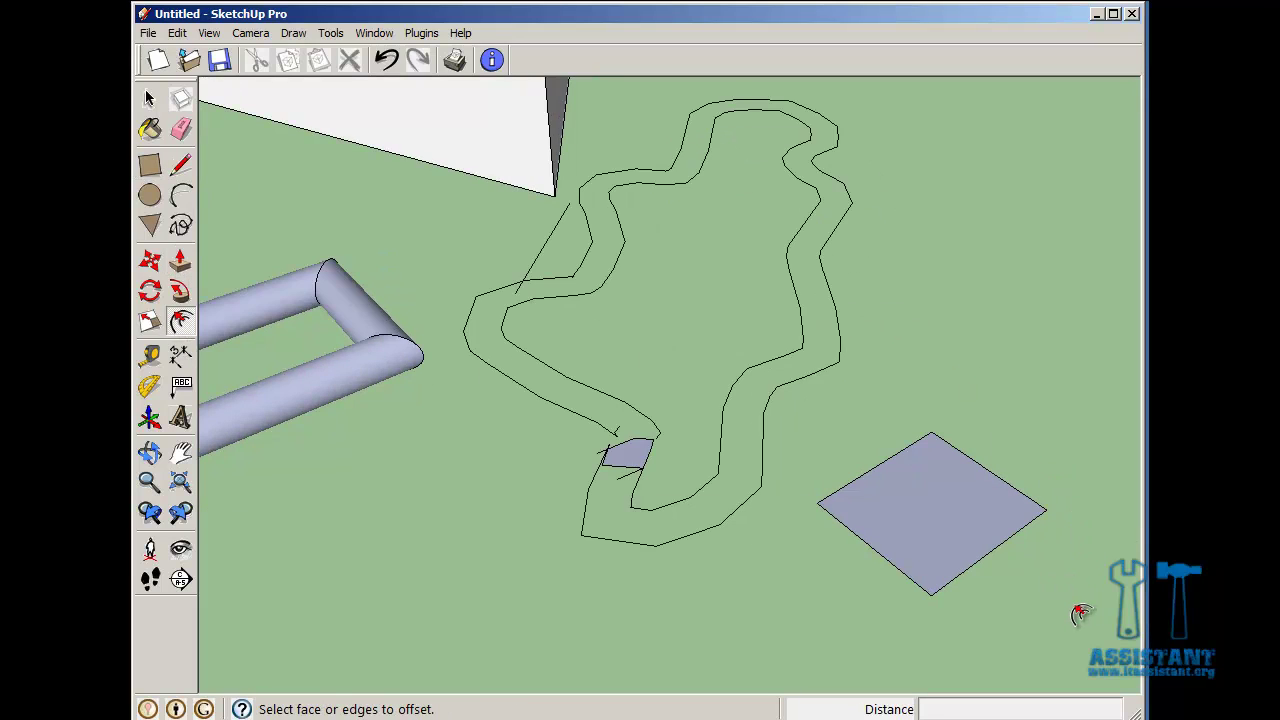
scroll(1054, 580, up, 1)
click(899, 506)
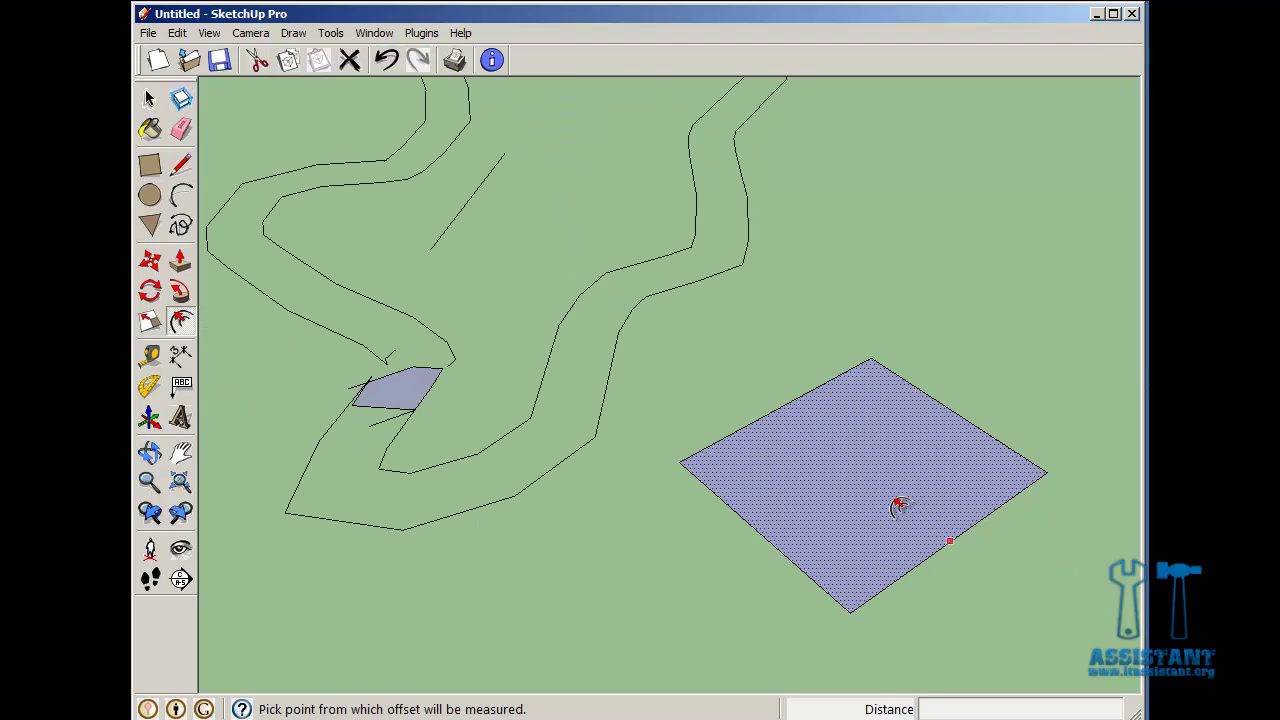
click(740, 494)
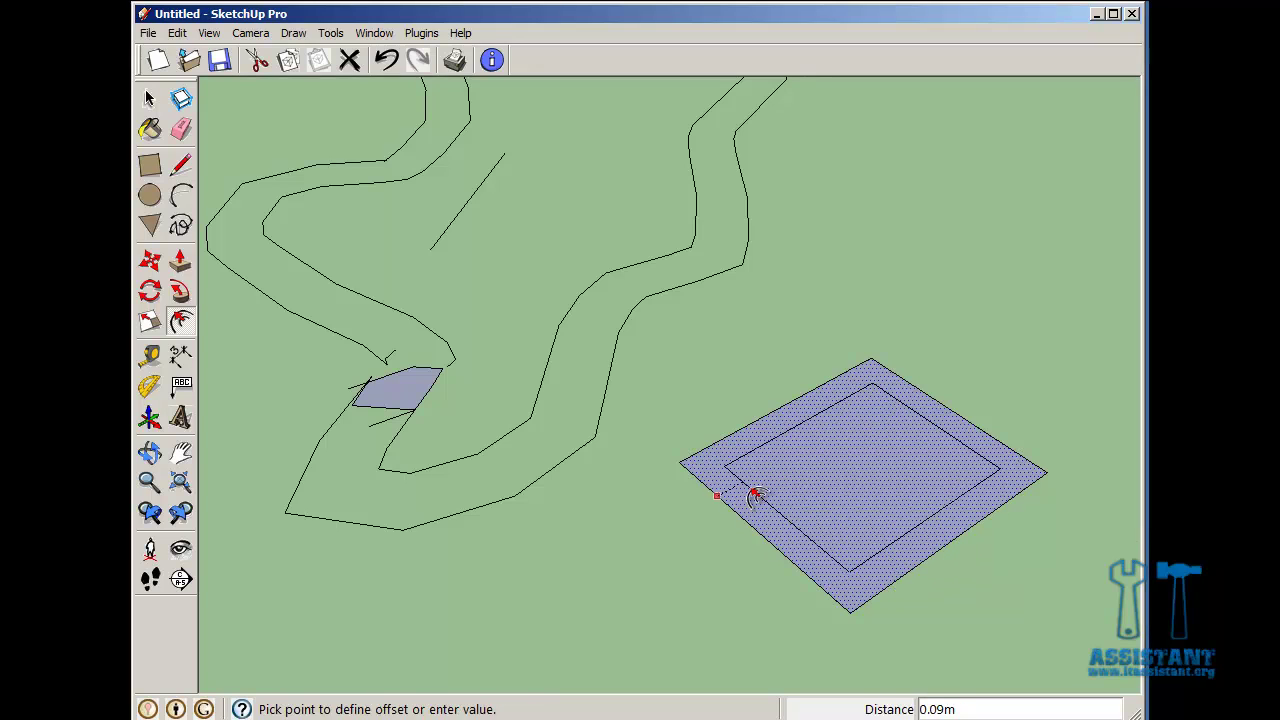
click(710, 526)
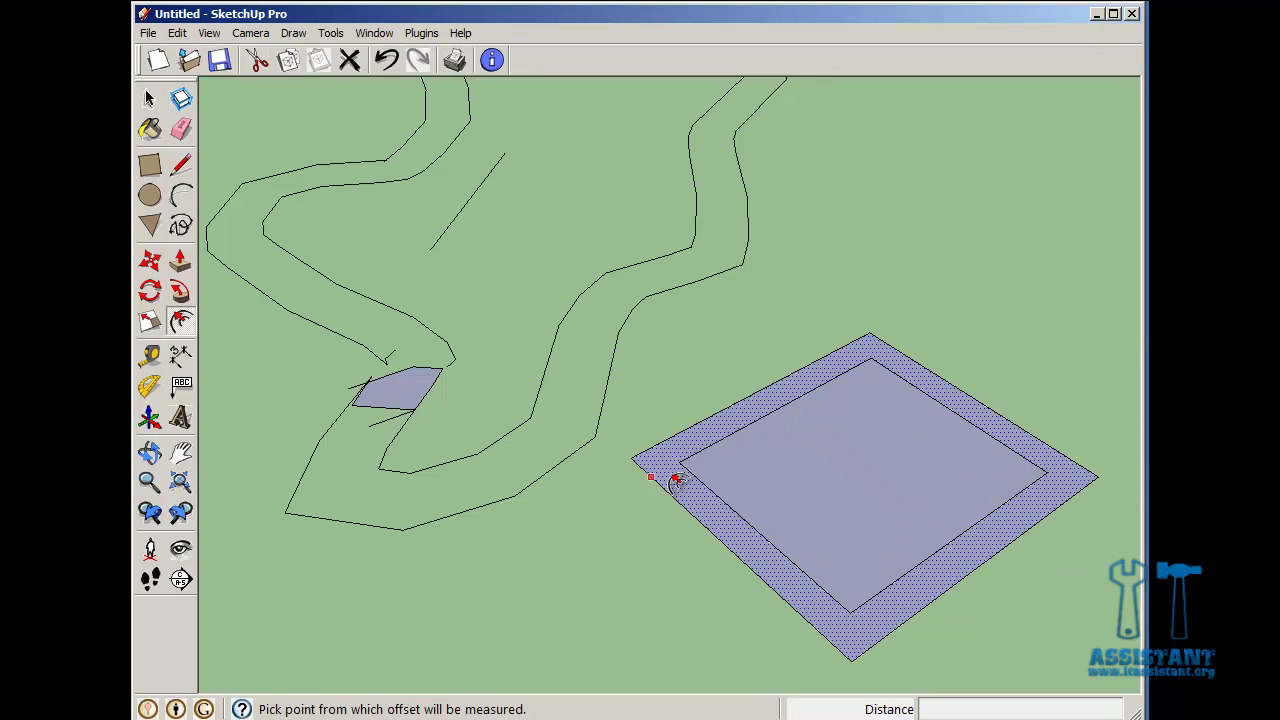
Pull the border face around the rectangle up about 0.64 m into walls with the Push/Pull tool.
click(180, 260)
click(695, 510)
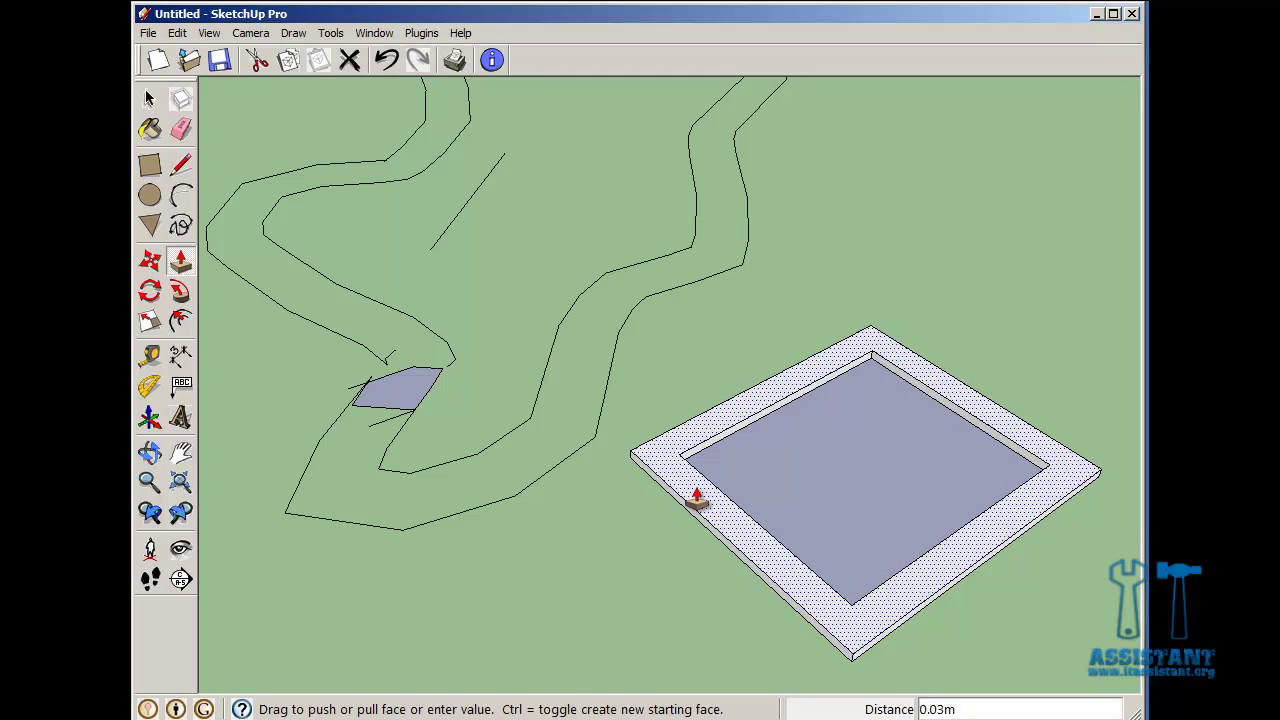
click(796, 322)
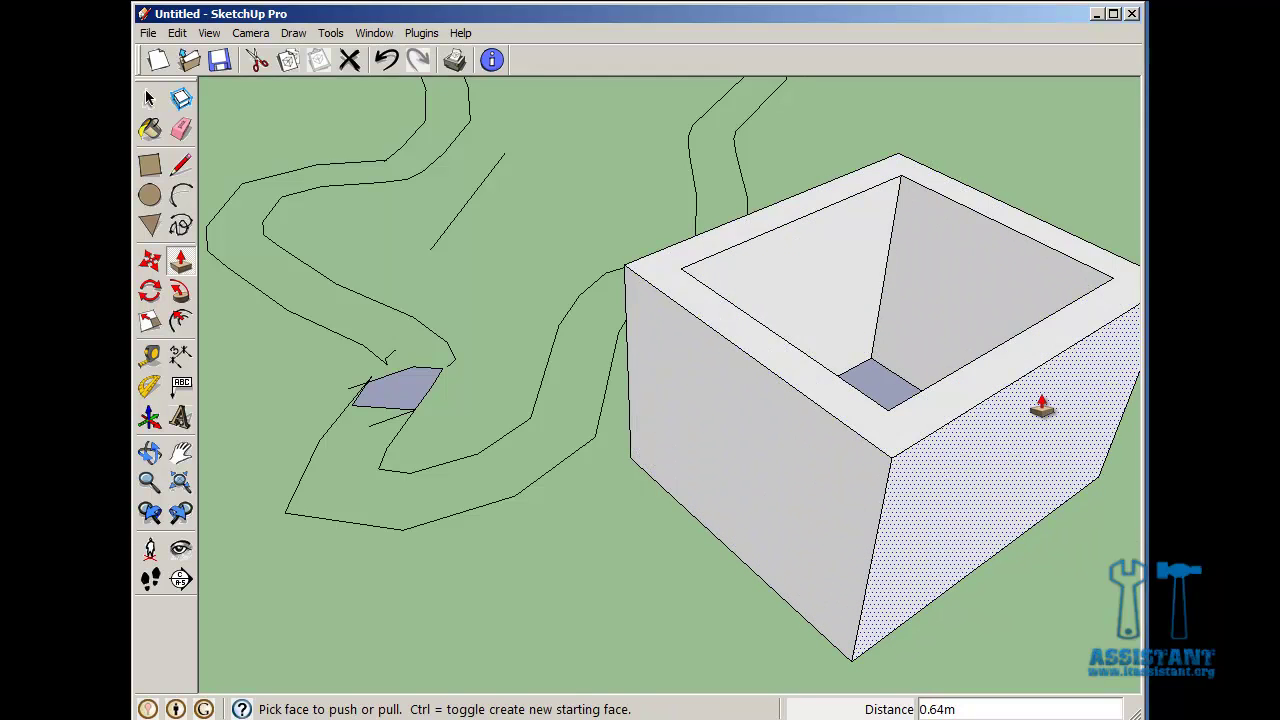
Measure the near edge of the inner rectangle from corner to corner with the Tape Measure tool.
middle_drag(1037, 406, 495, 578)
scroll(479, 342, down, 3)
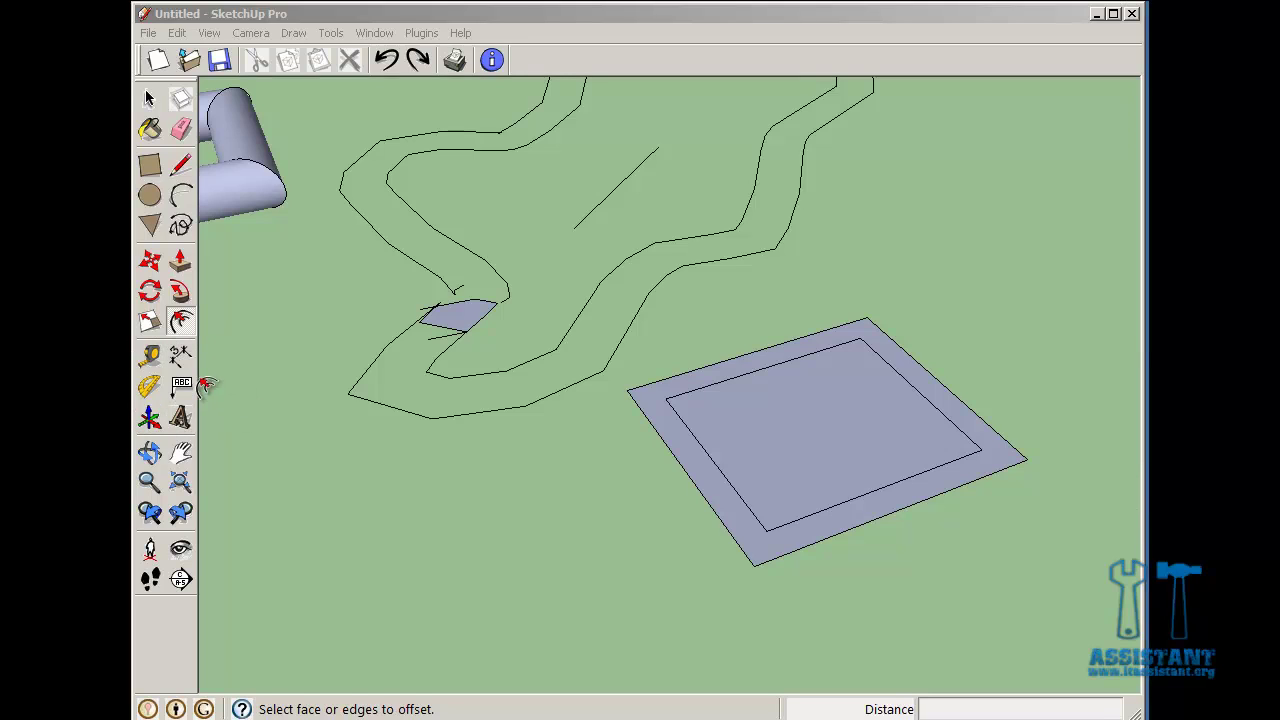
click(149, 356)
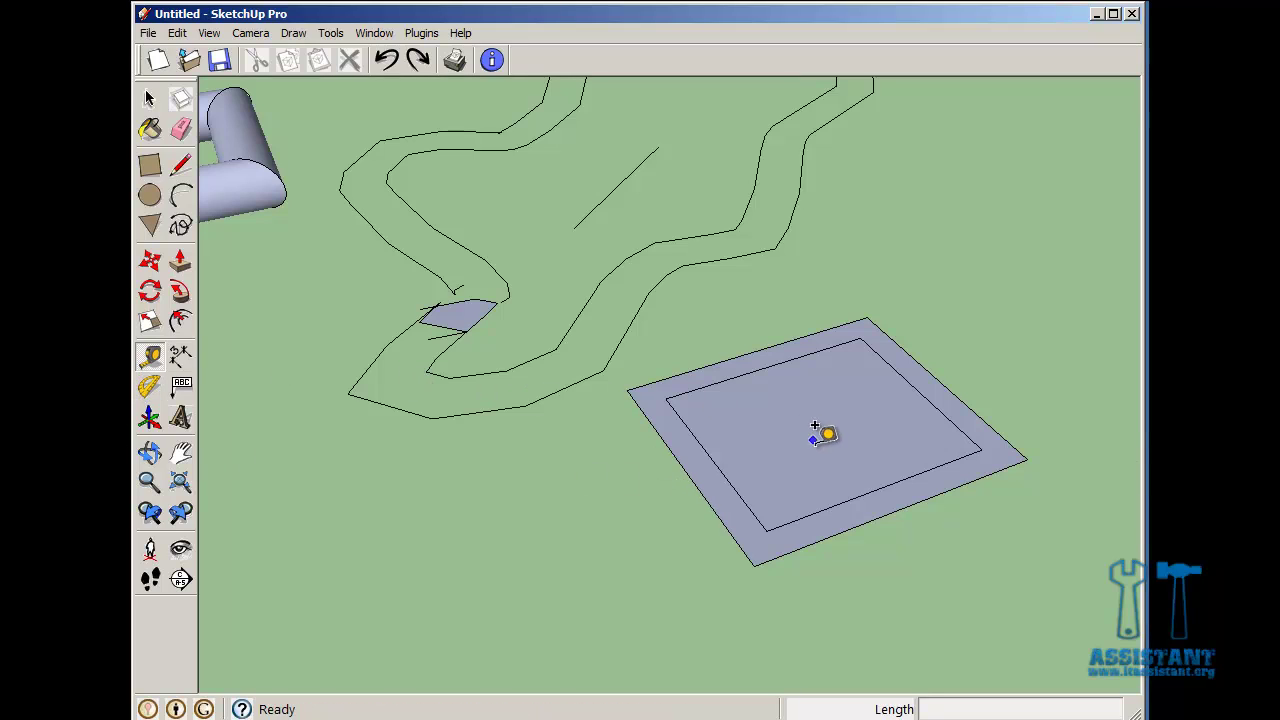
click(767, 511)
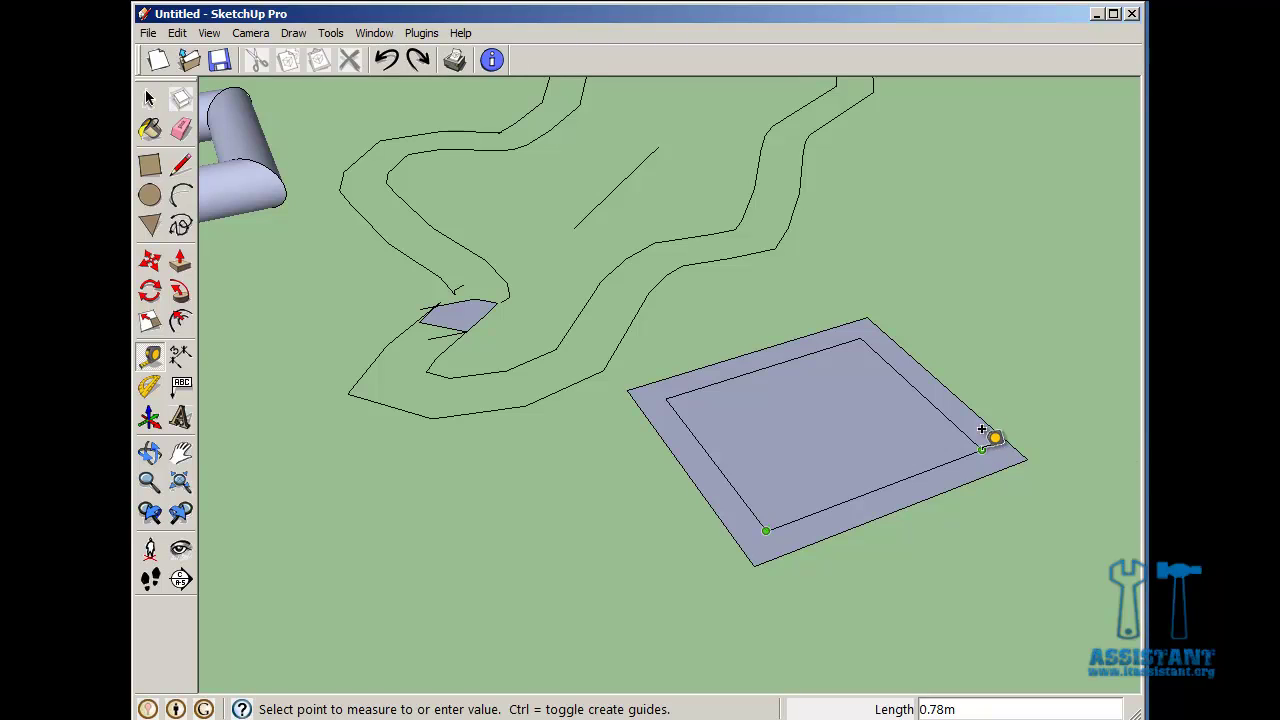
click(995, 437)
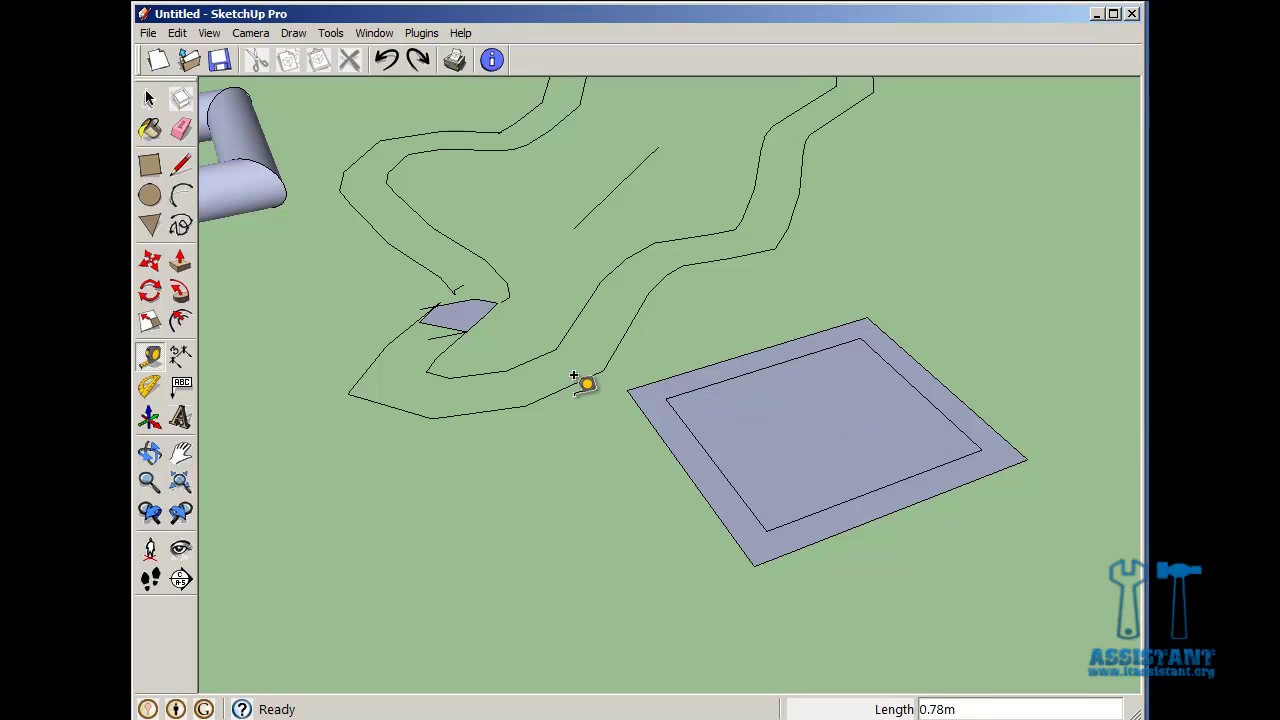
Create a protractor guide through the inner rectangle's near corner at 30 degrees from its adjoining side edge.
click(156, 399)
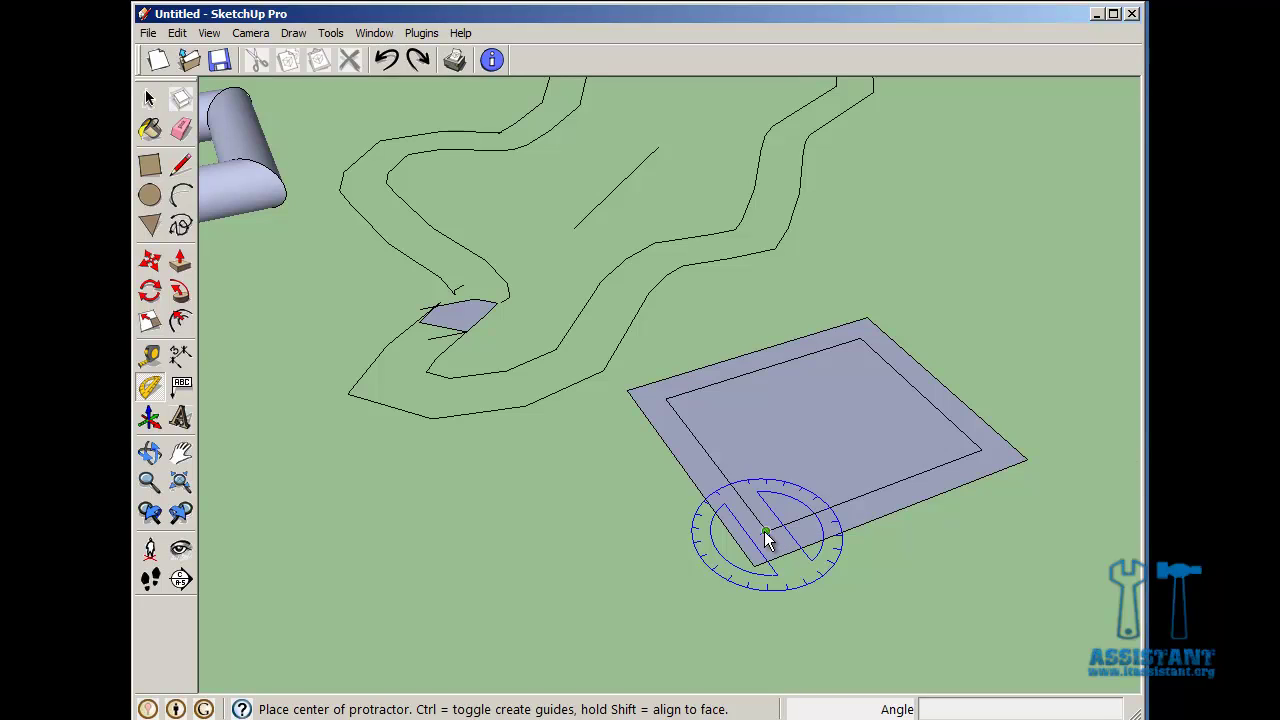
click(766, 534)
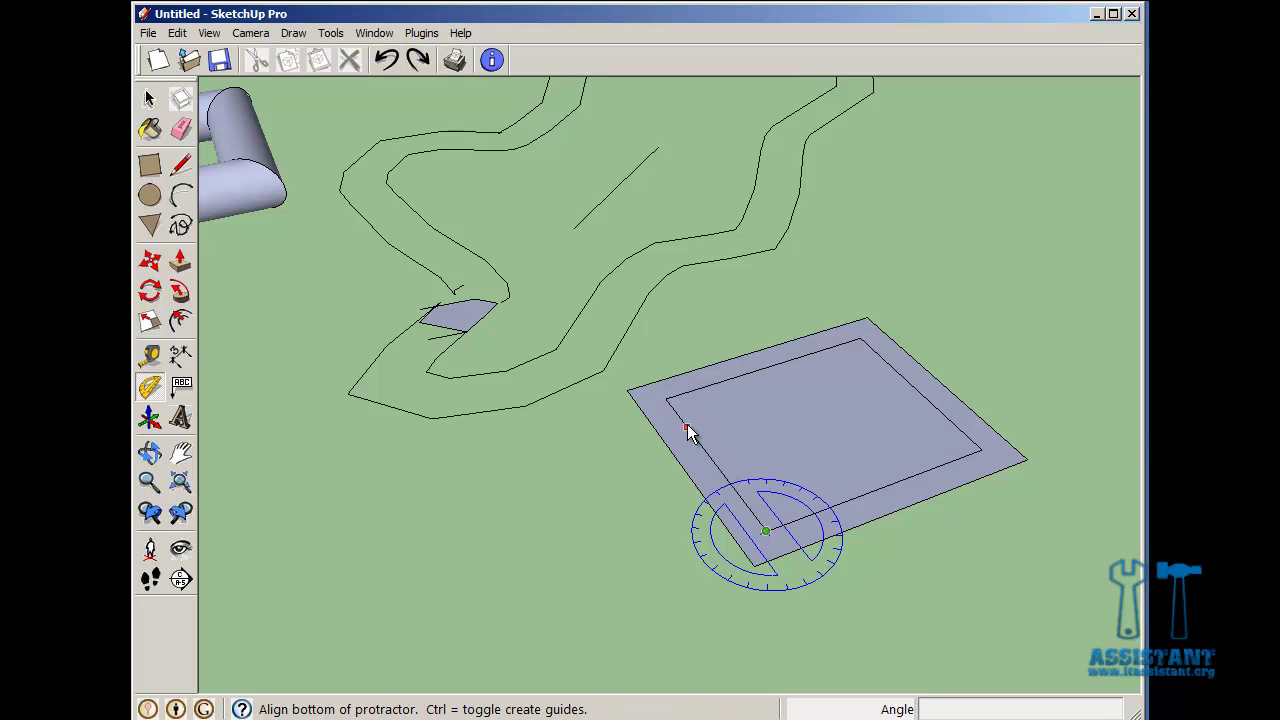
click(665, 399)
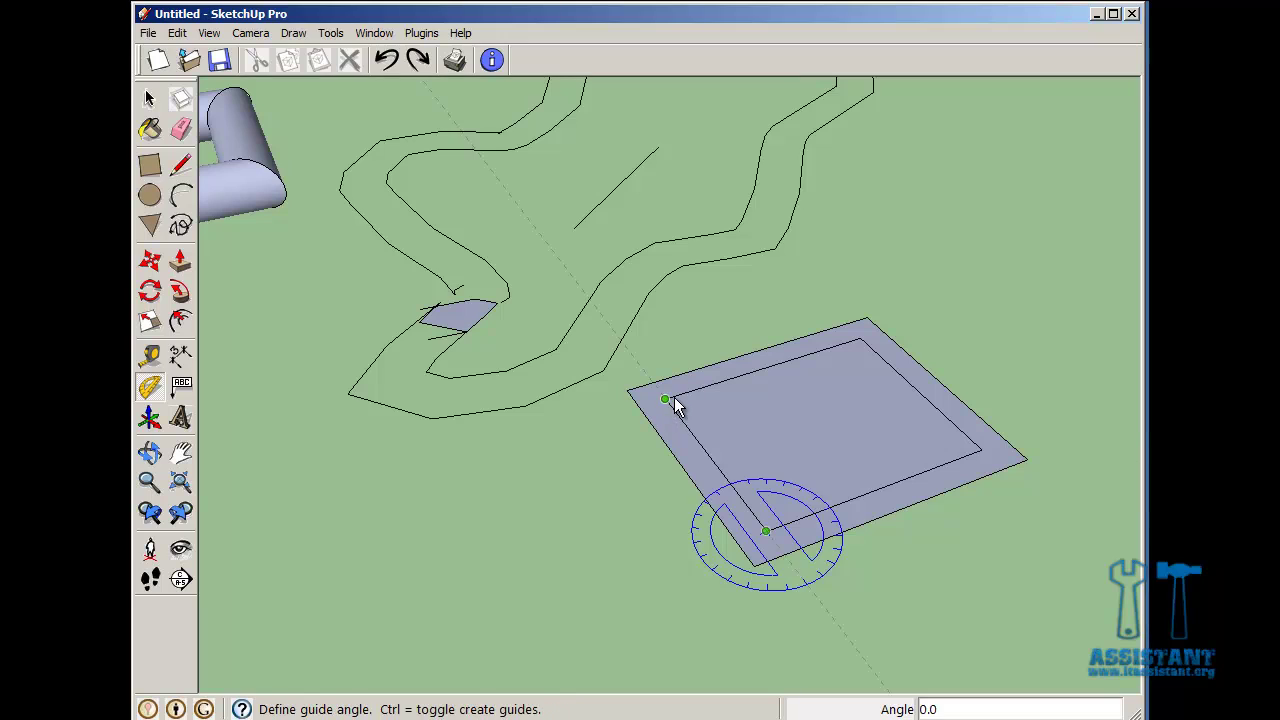
click(768, 497)
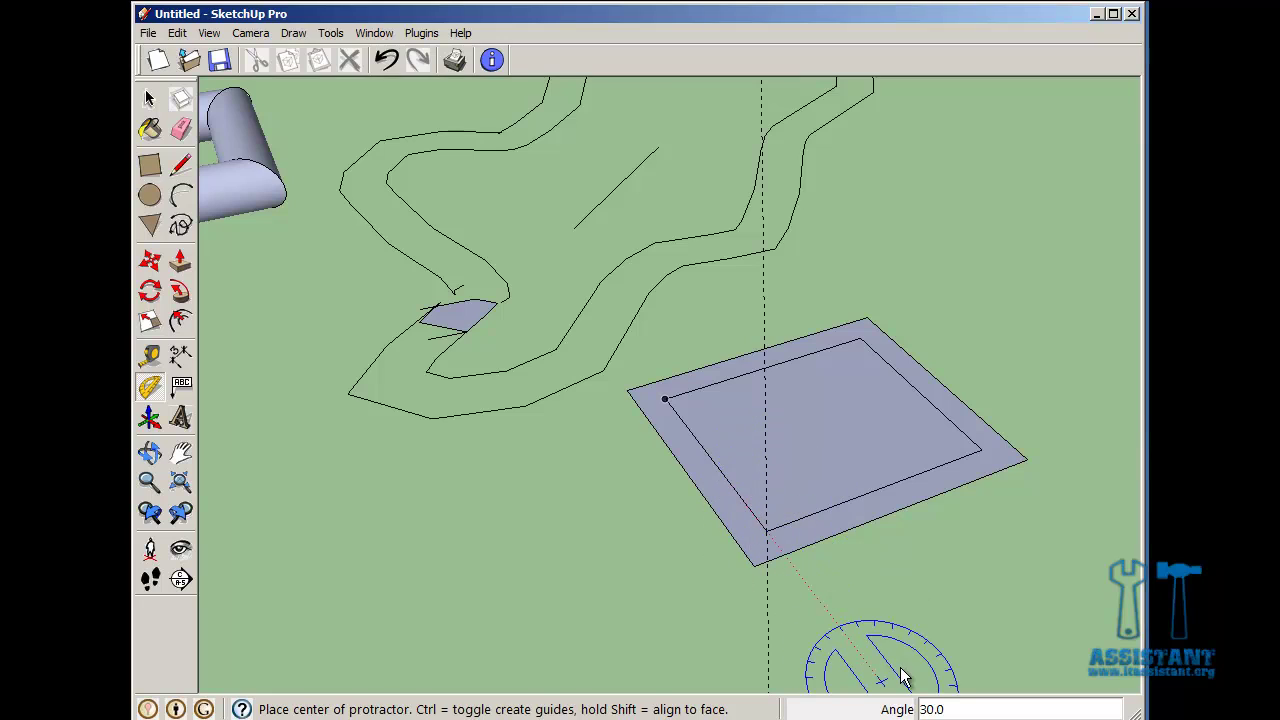
click(149, 100)
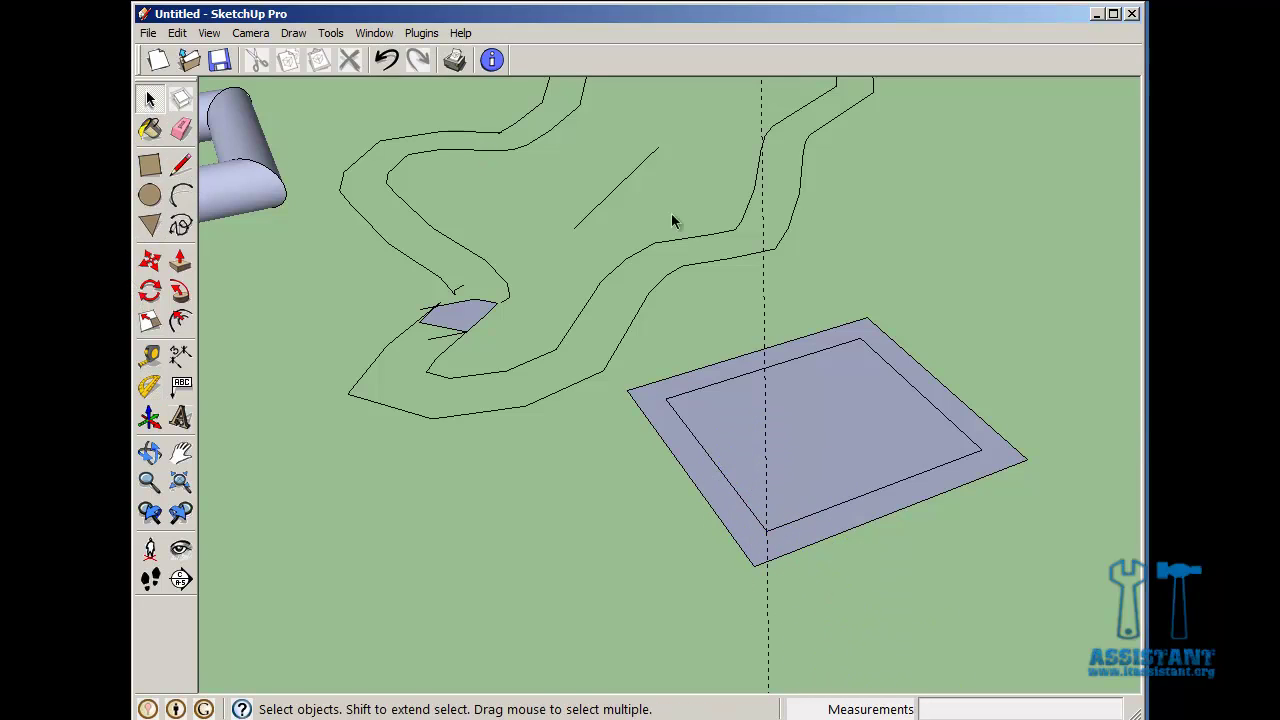
Draw a line about 0.76 m long along the guide from the inner rectangle's near corner to its far edge, and delete the guide.
click(188, 167)
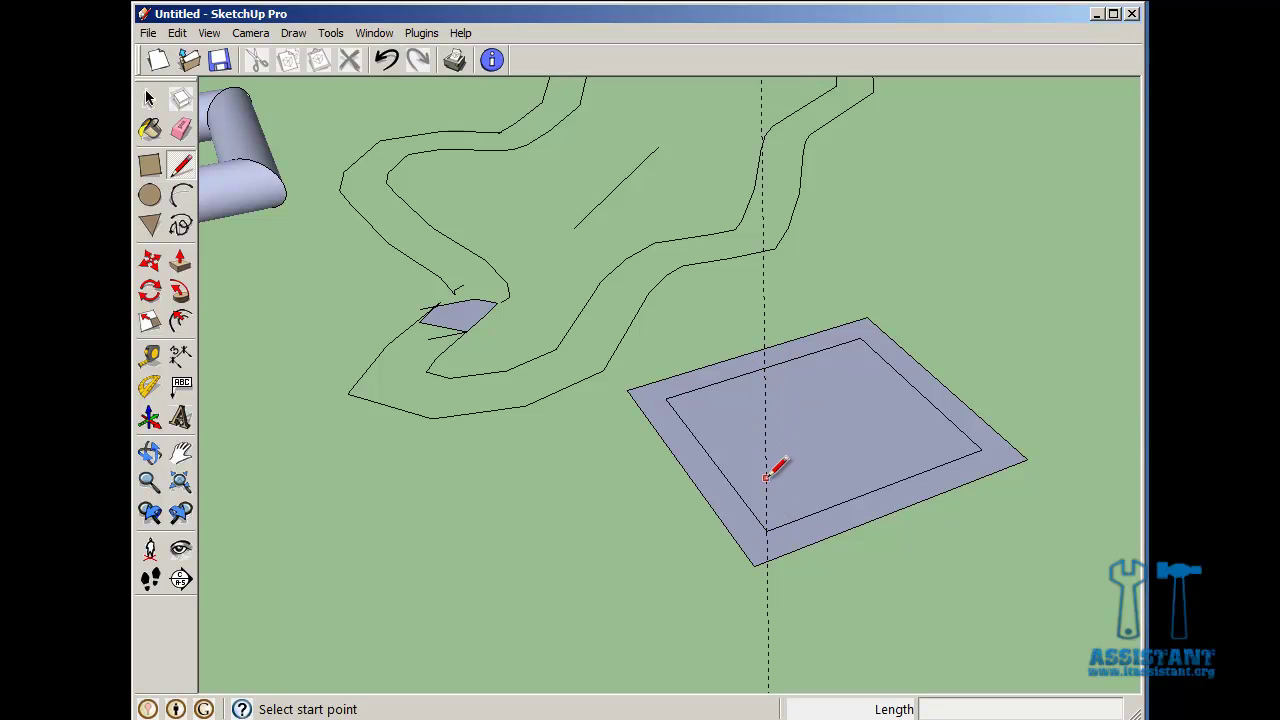
click(766, 530)
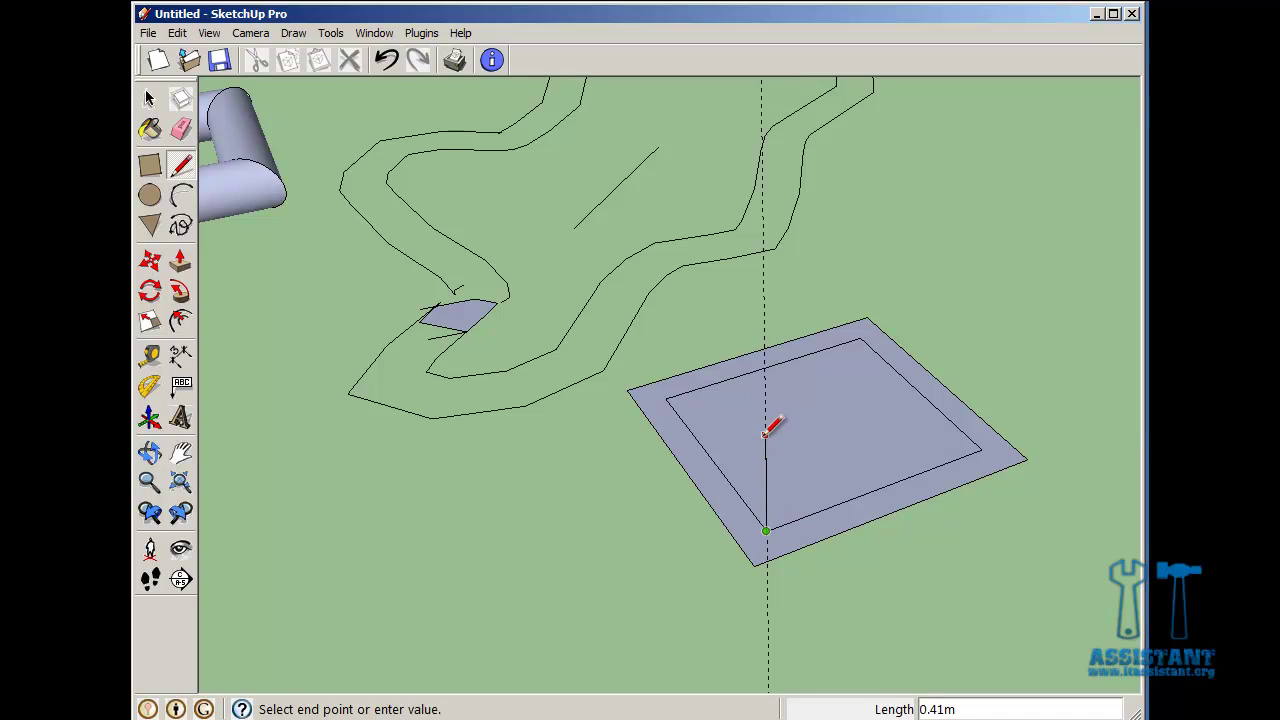
click(765, 368)
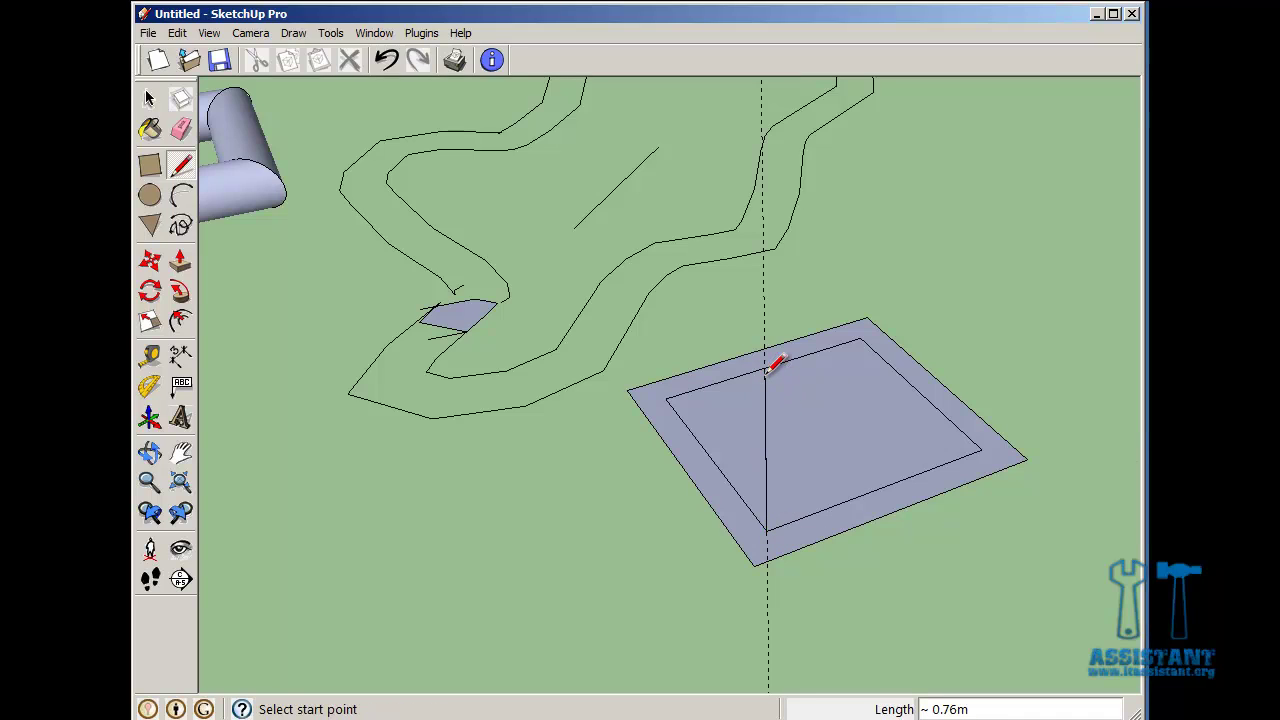
click(150, 98)
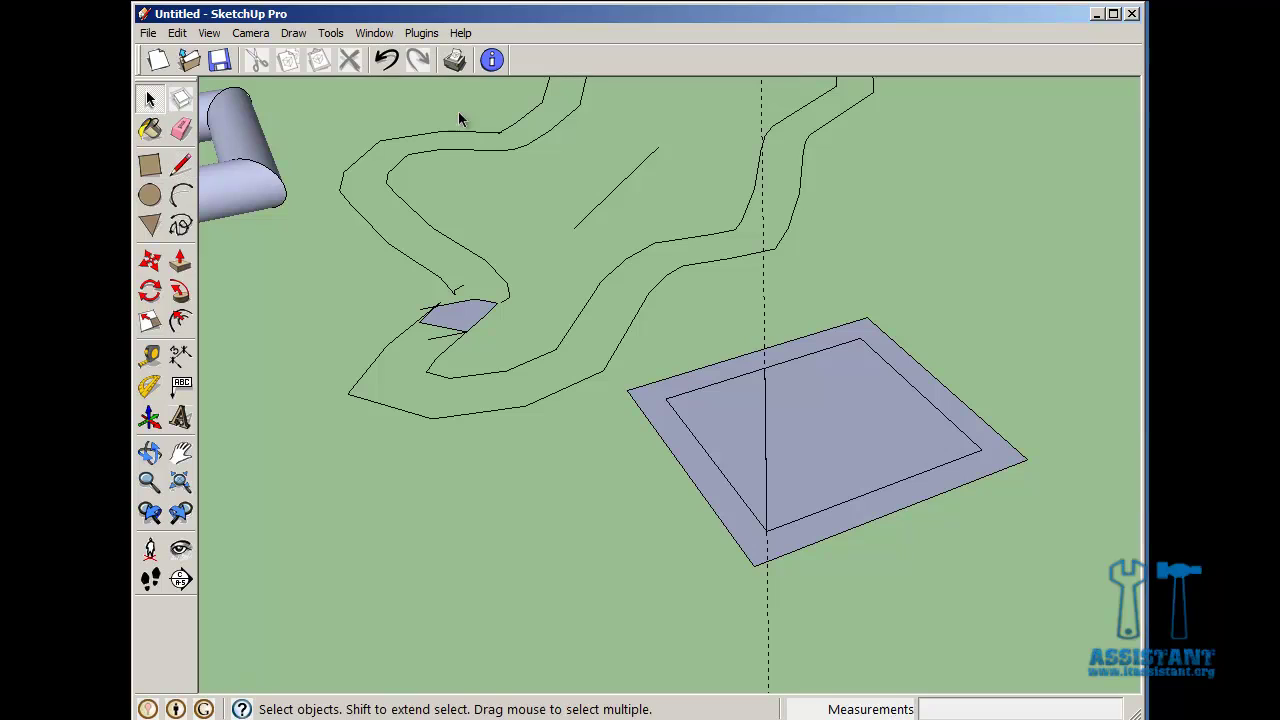
click(762, 284)
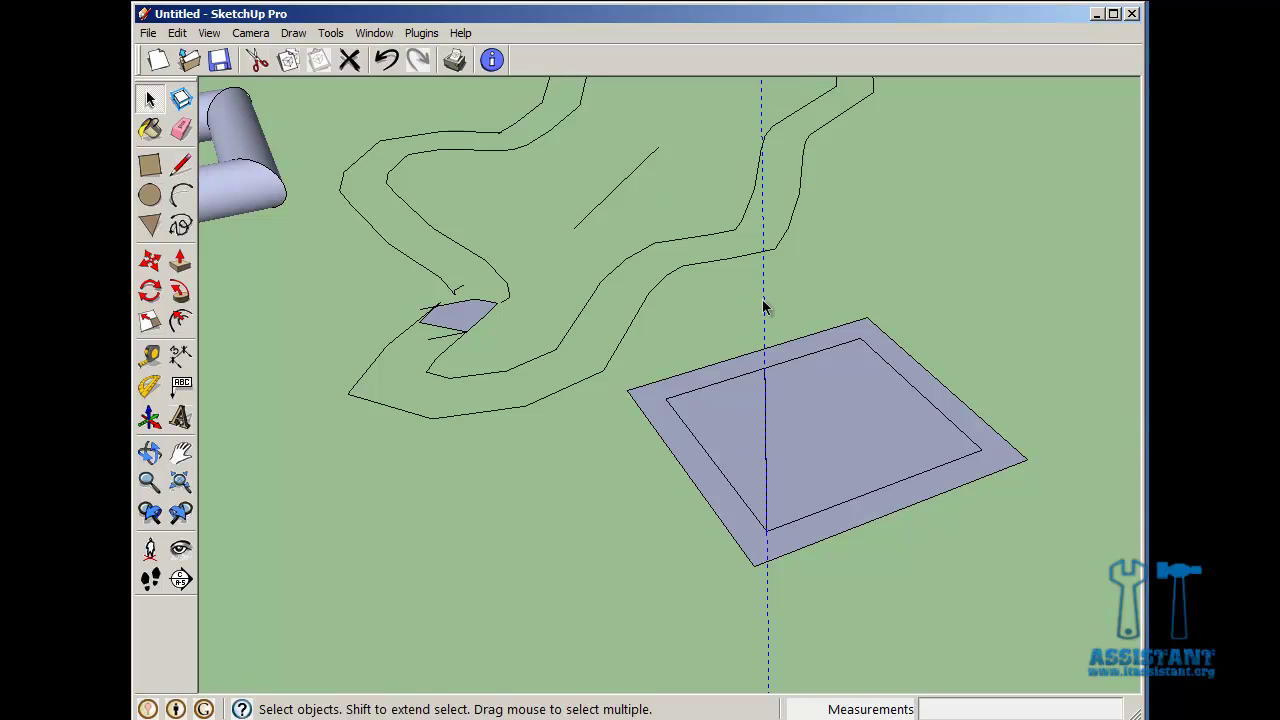
key(Delete)
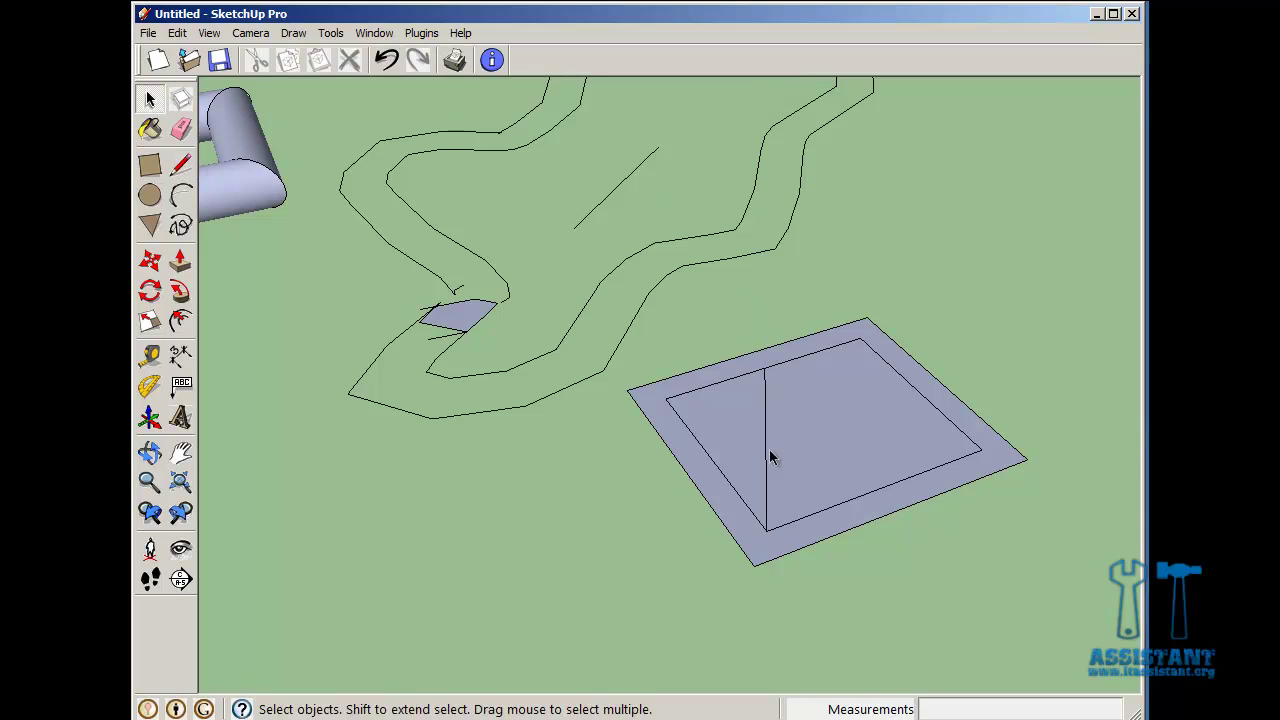
Dimension the outer rectangle's near edge between its two corners, placing the dimension on the ground outside the border.
middle_drag(769, 449, 793, 473)
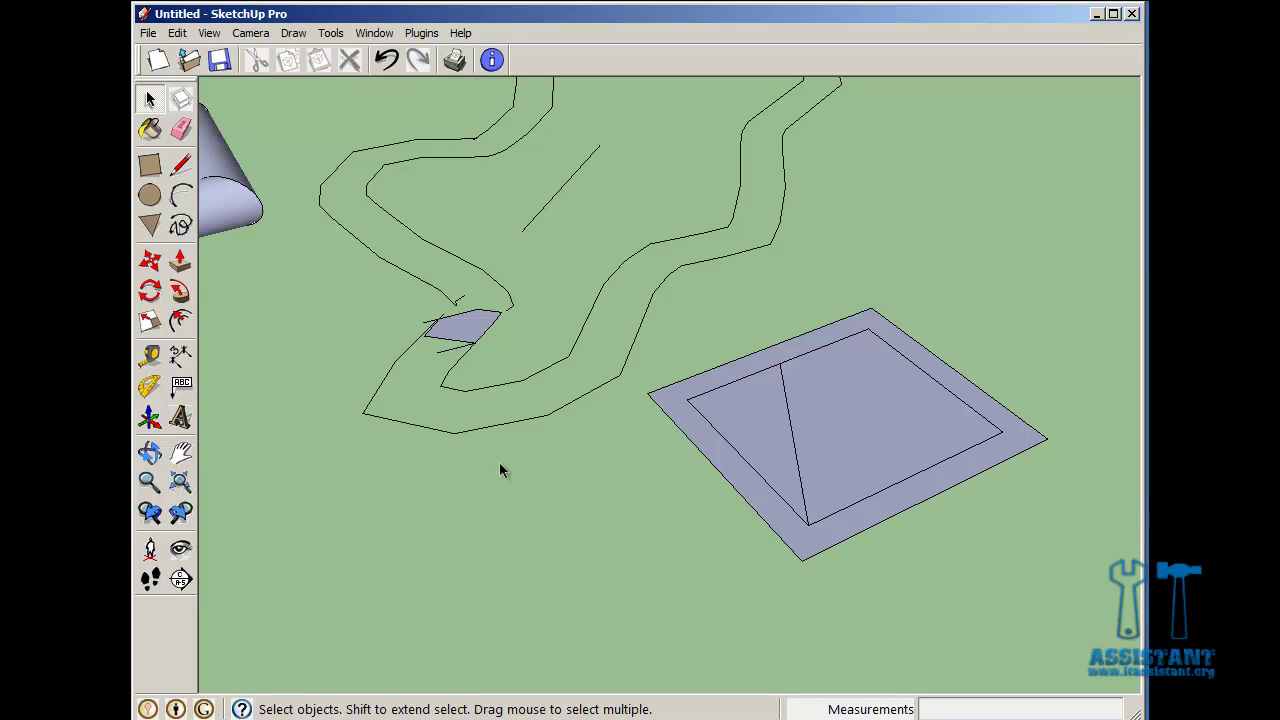
middle_drag(854, 523, 716, 535)
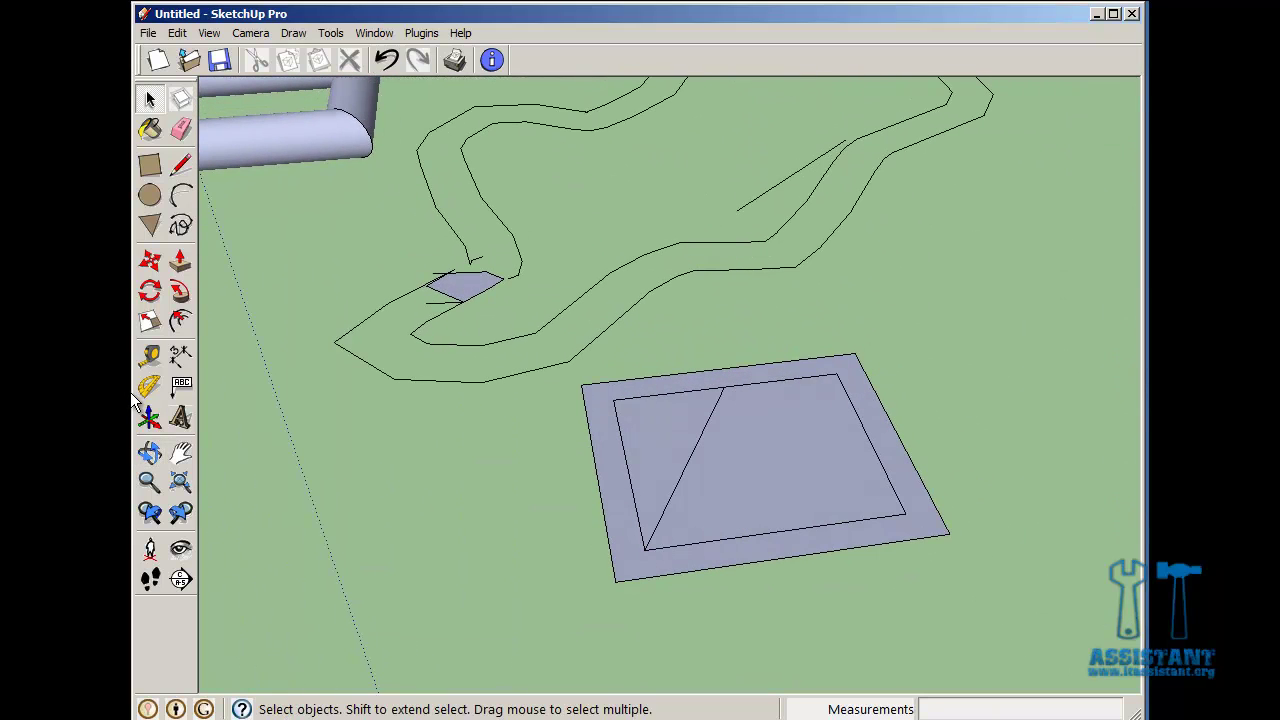
click(181, 360)
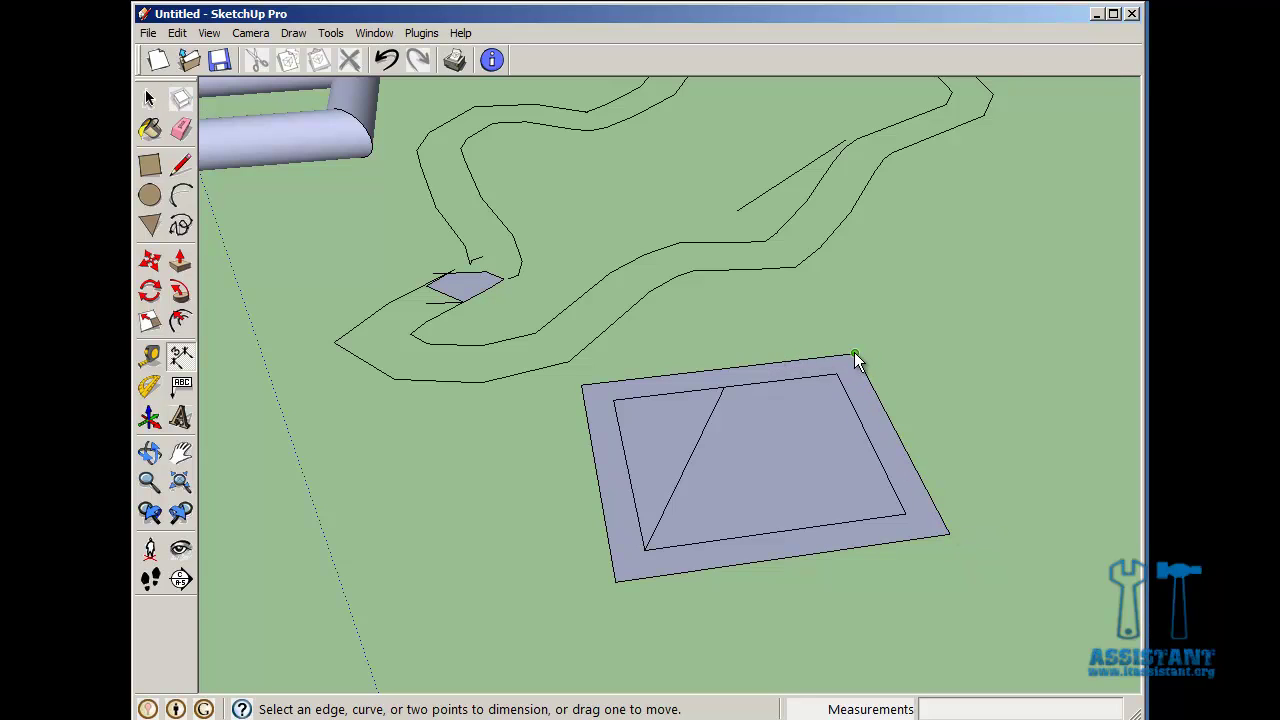
click(949, 535)
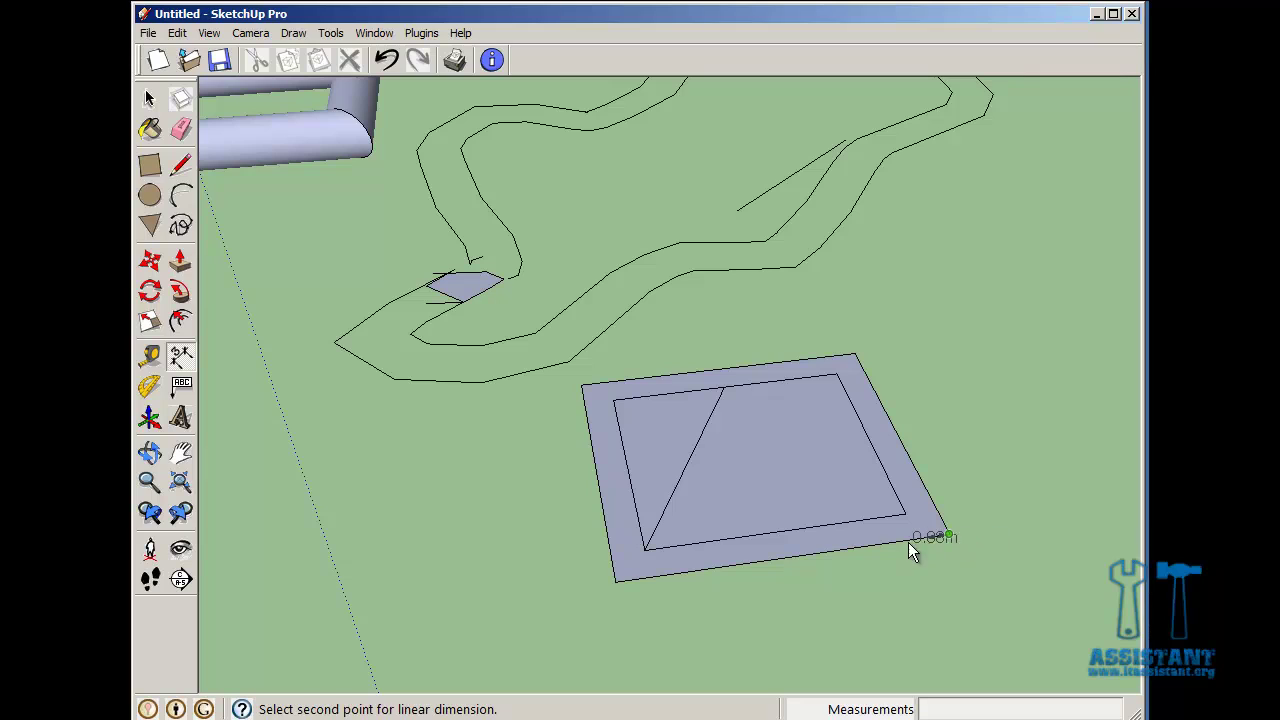
click(615, 582)
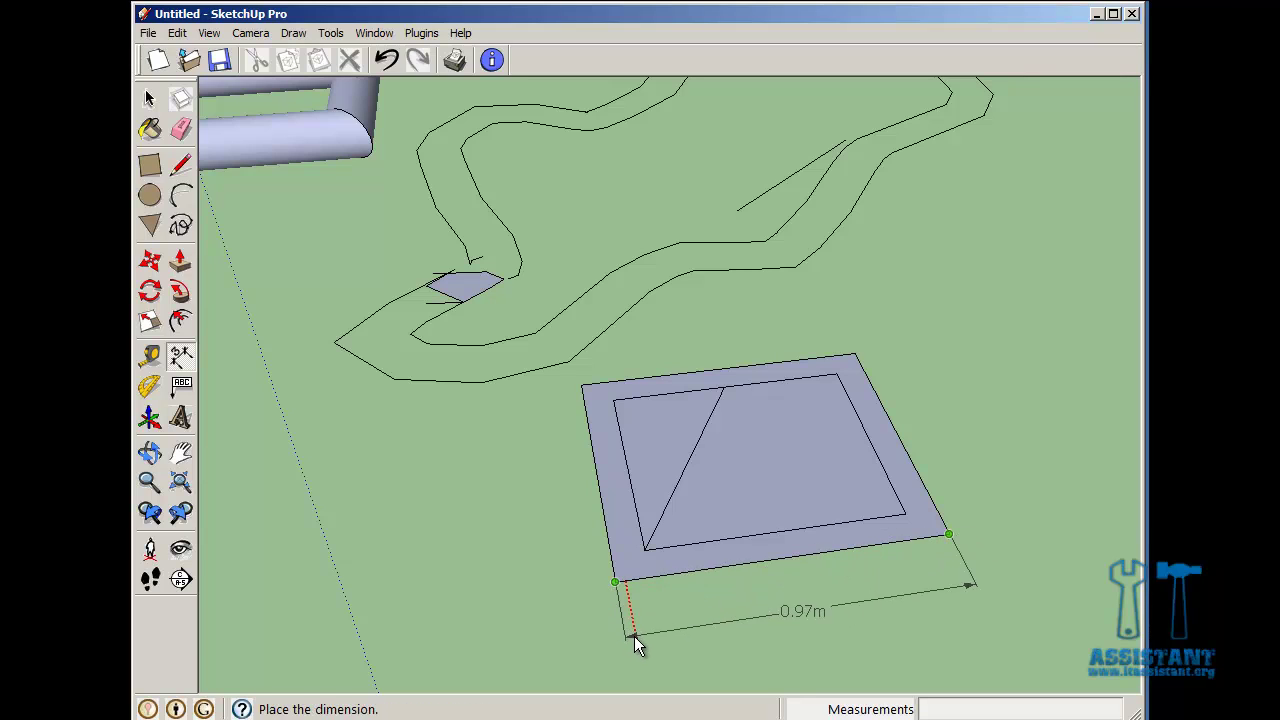
middle_drag(659, 658, 941, 455)
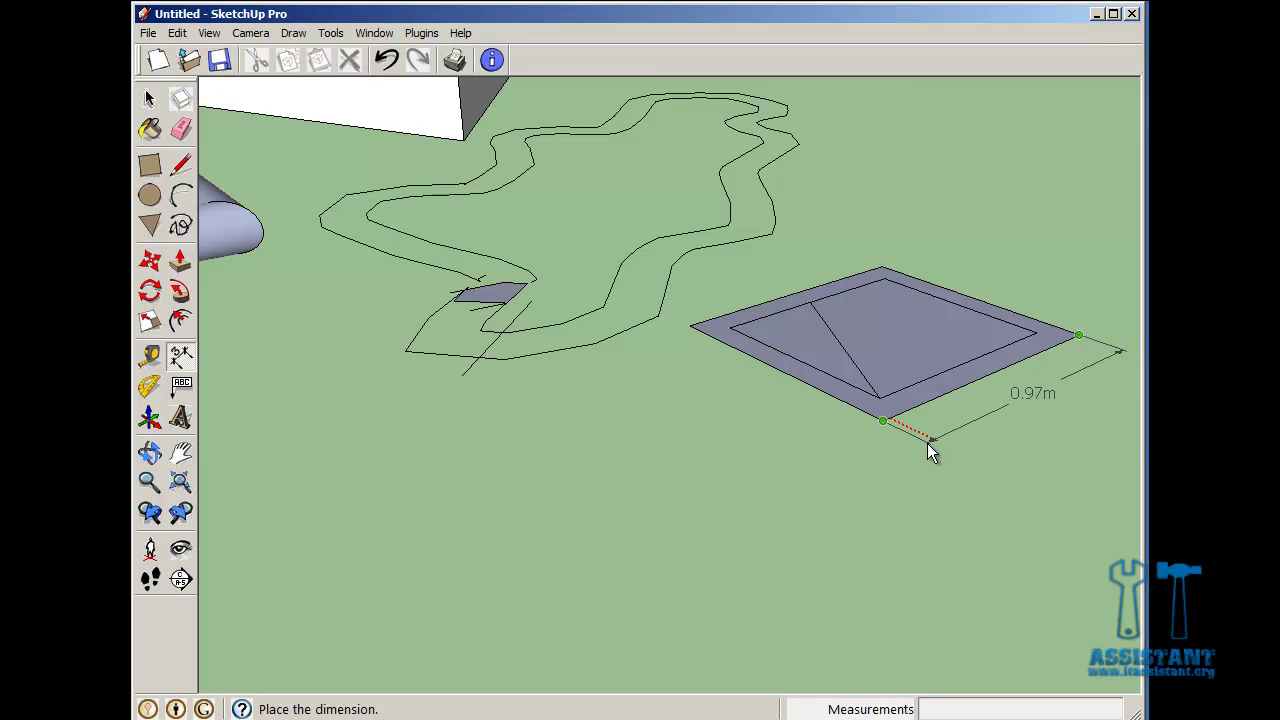
click(928, 444)
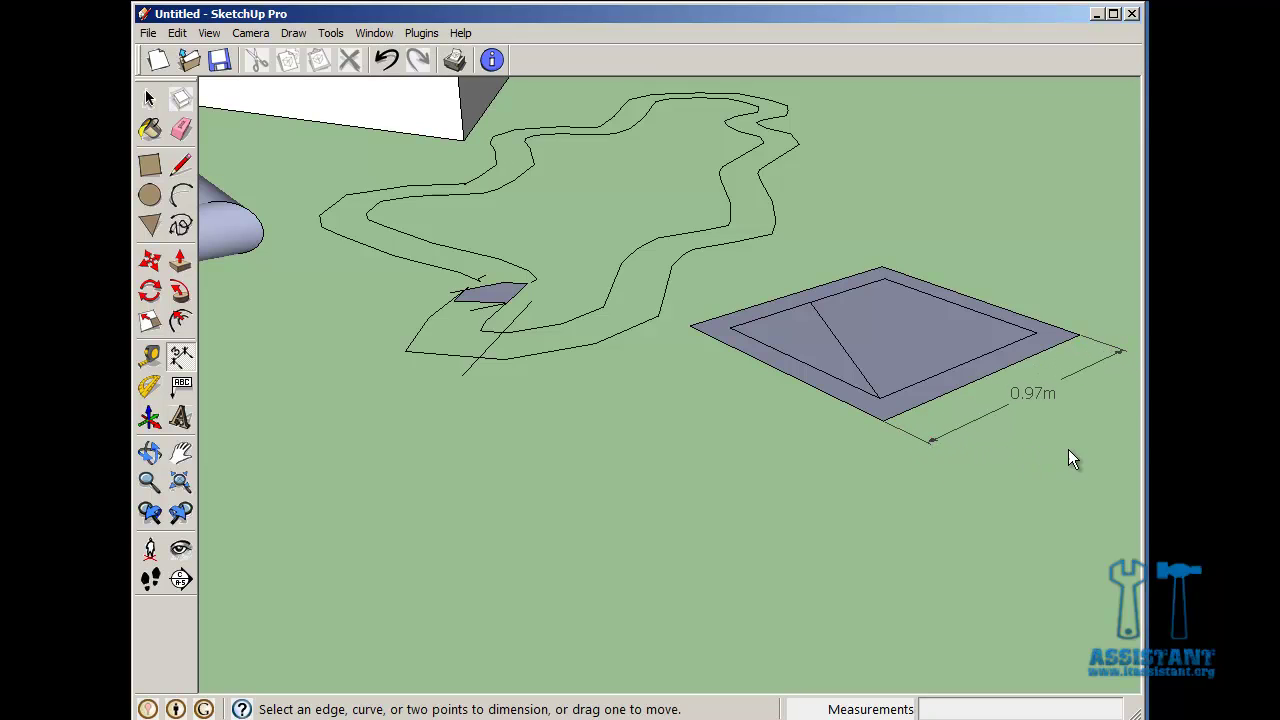
Place an unattached screen text in the empty area beyond the rectangle and change its wording to a person's first name.
middle_drag(1068, 450, 1028, 508)
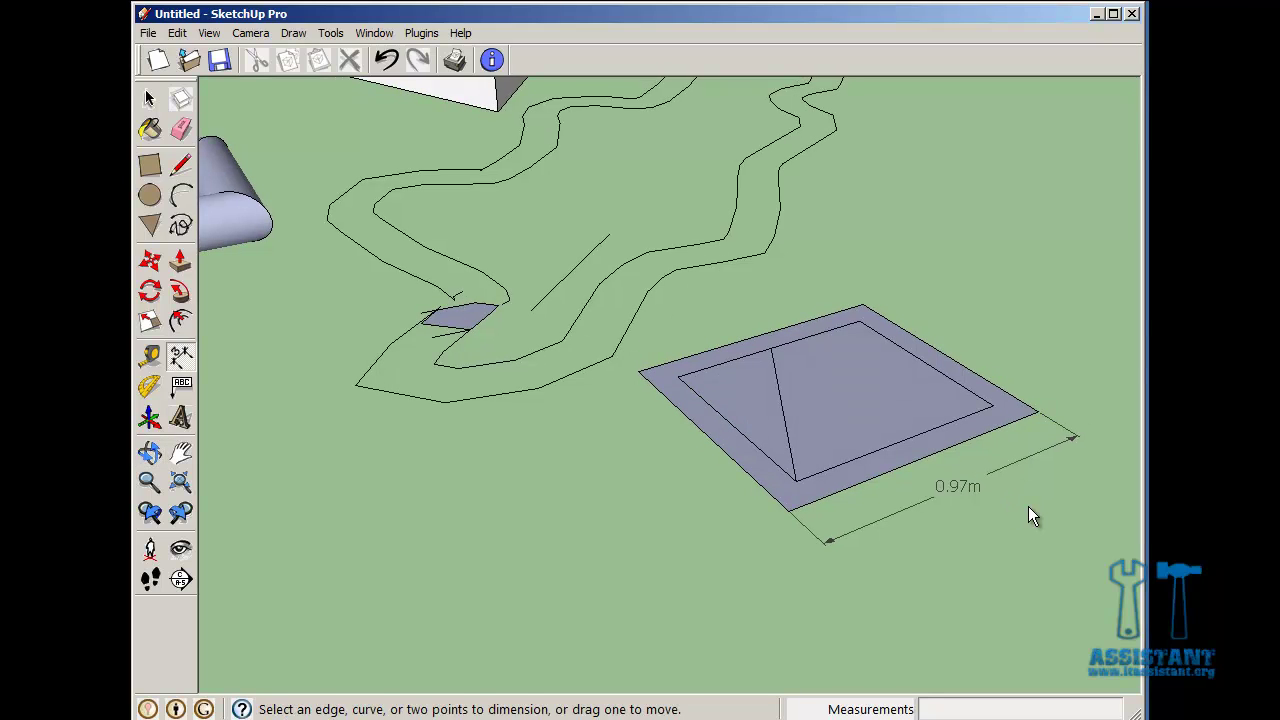
click(189, 396)
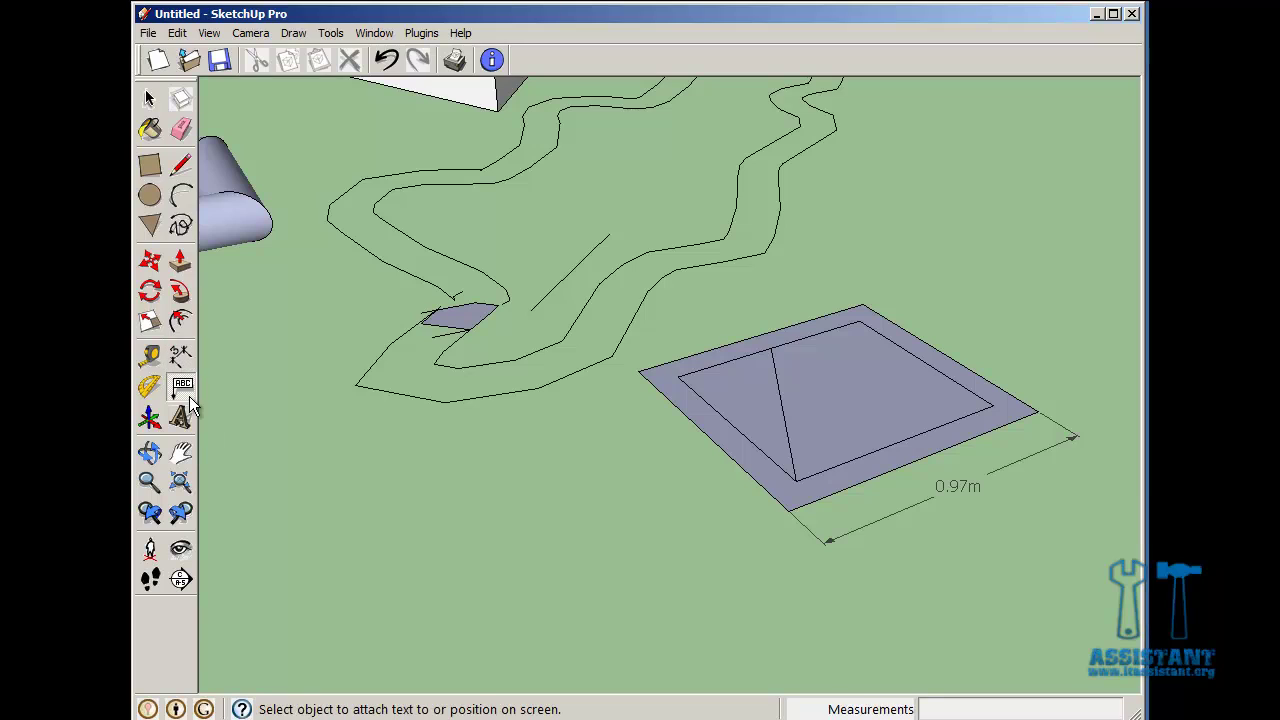
click(866, 290)
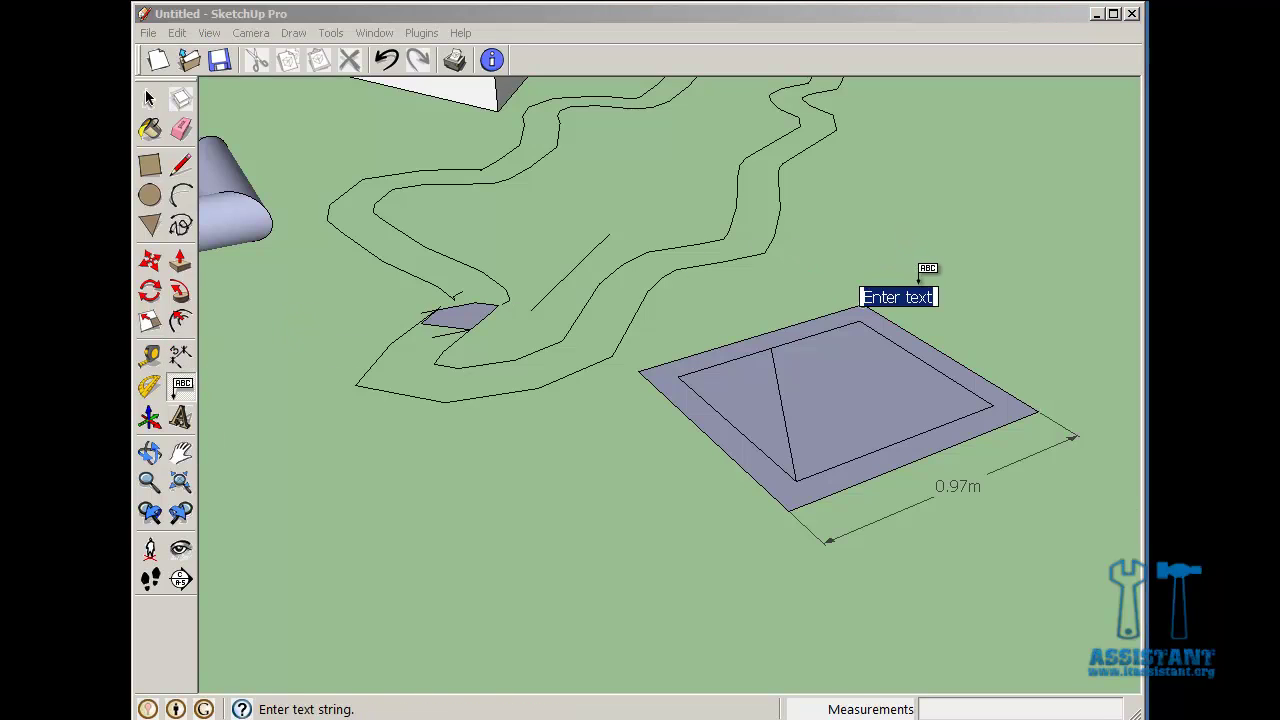
middle_drag(900, 285, 666, 314)
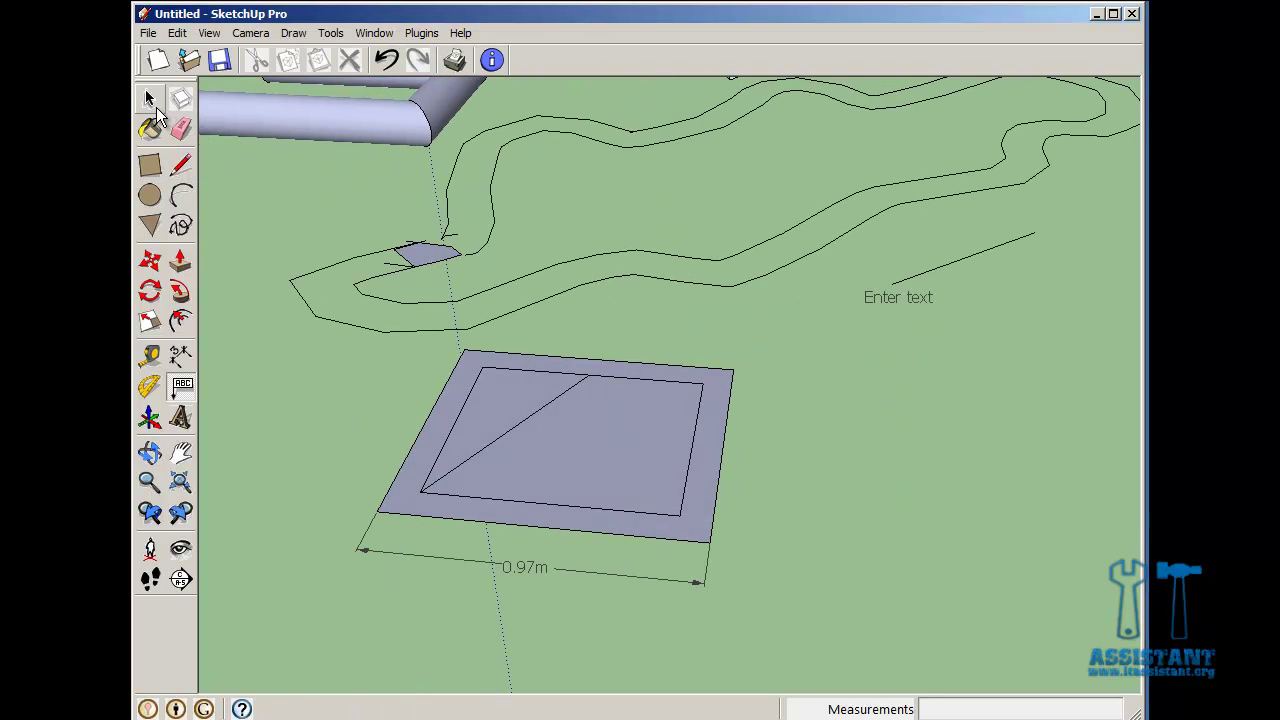
click(155, 106)
double_click(897, 300)
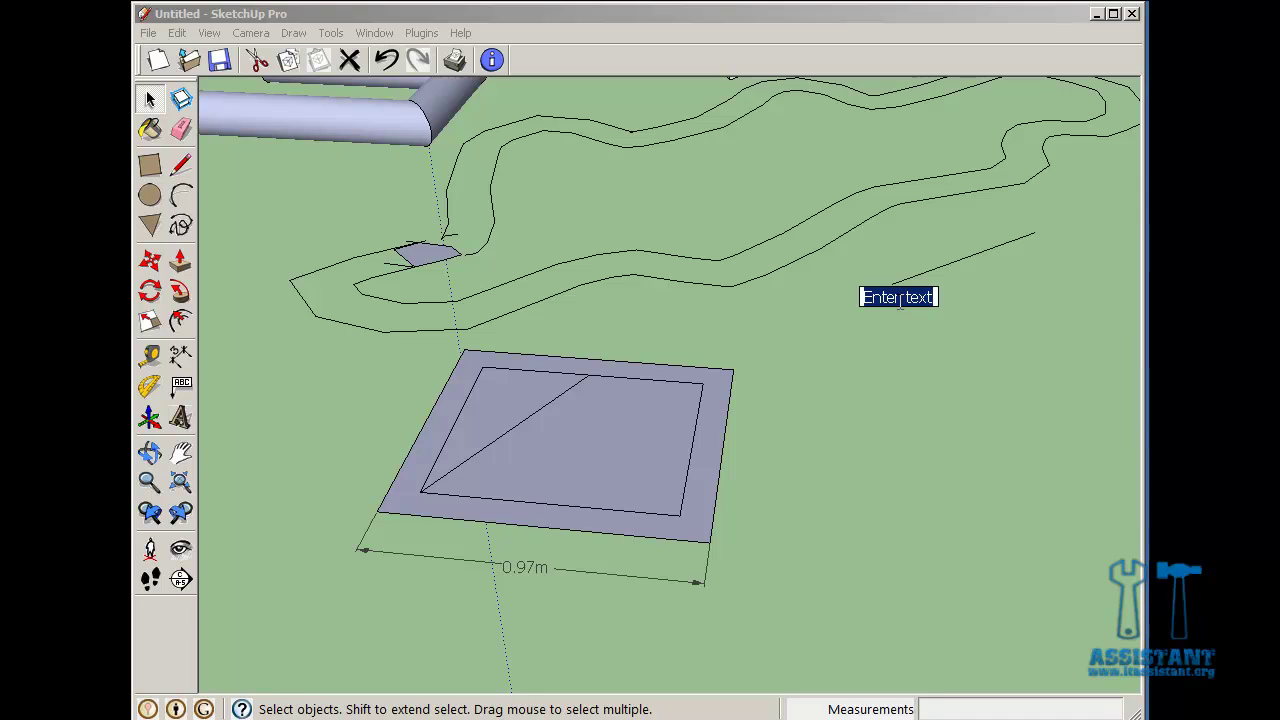
text(Andrei)
click(950, 362)
middle_drag(979, 336, 901, 265)
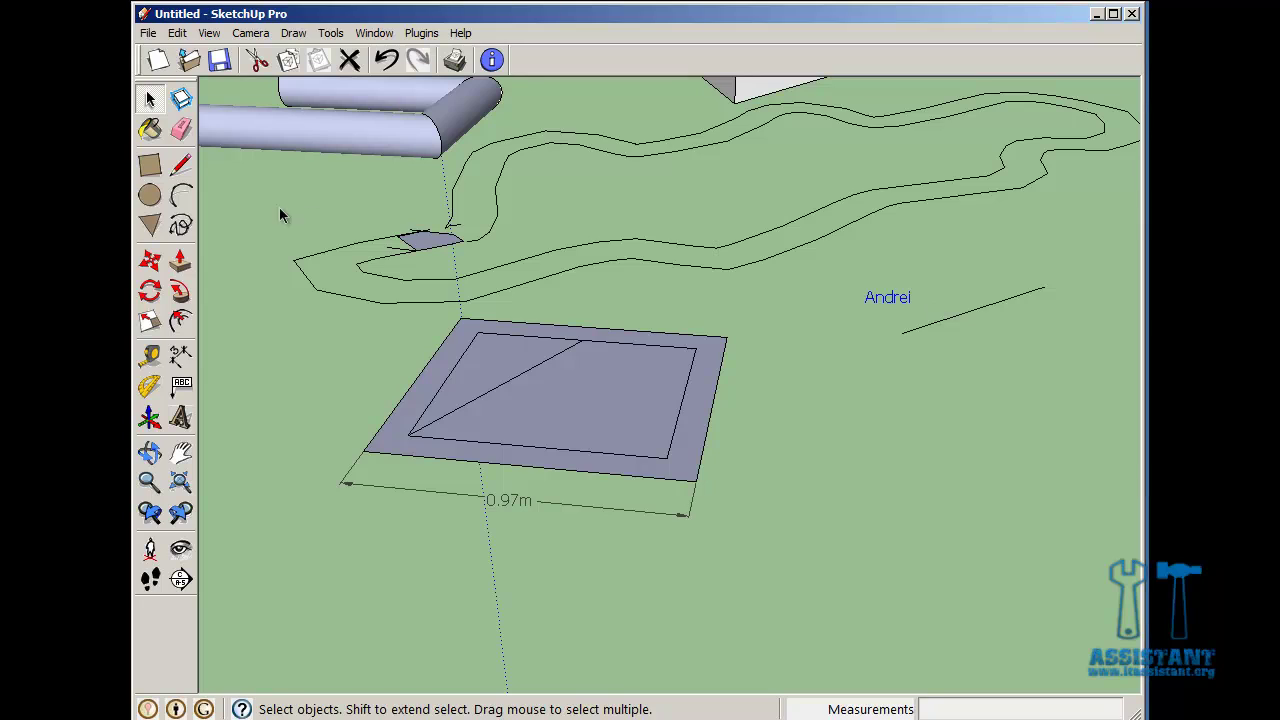
Attach a leader text to the diagonal line's endpoint on the inner rectangle's far edge, replacing the coordinates with a person's first name.
click(181, 386)
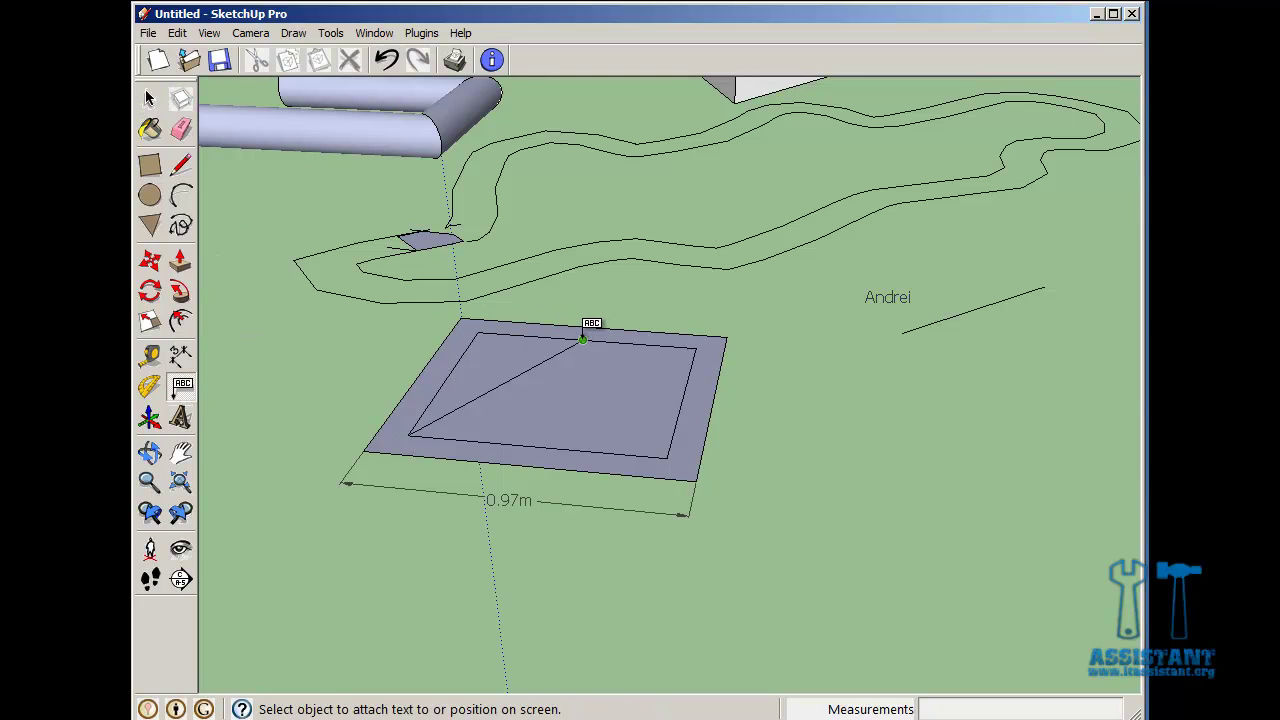
click(583, 339)
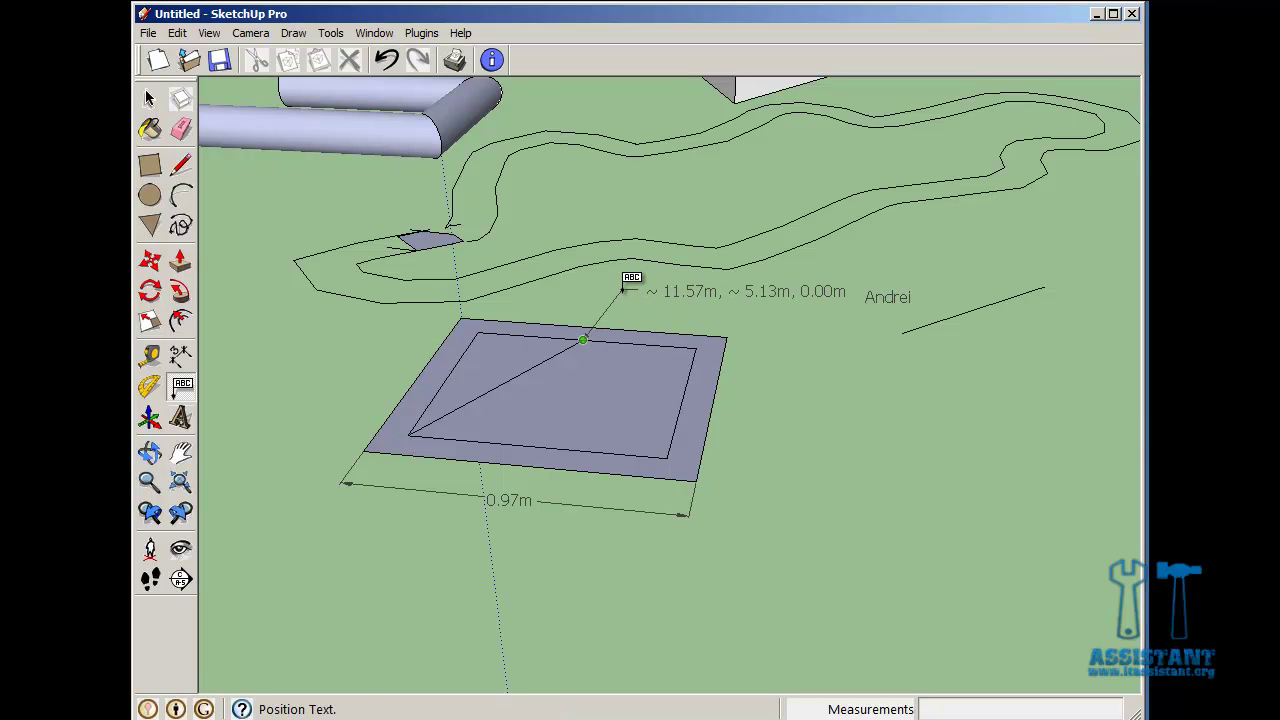
click(622, 289)
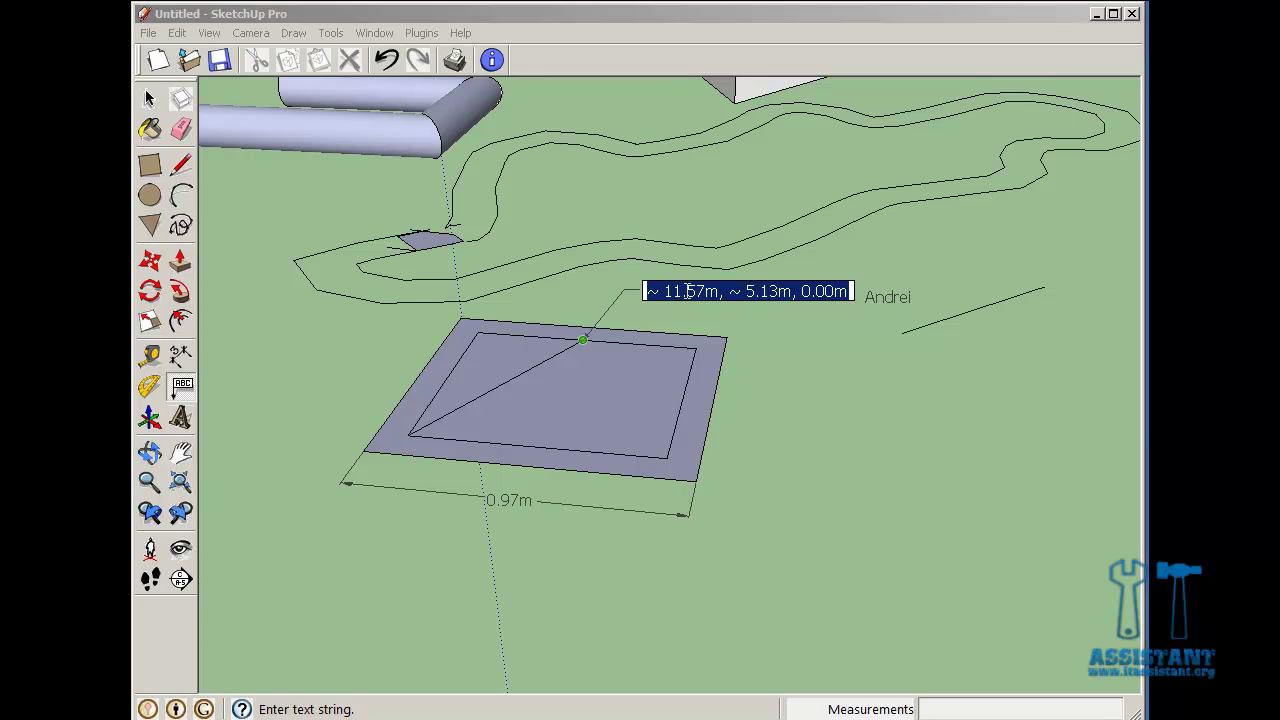
text(Andrei)
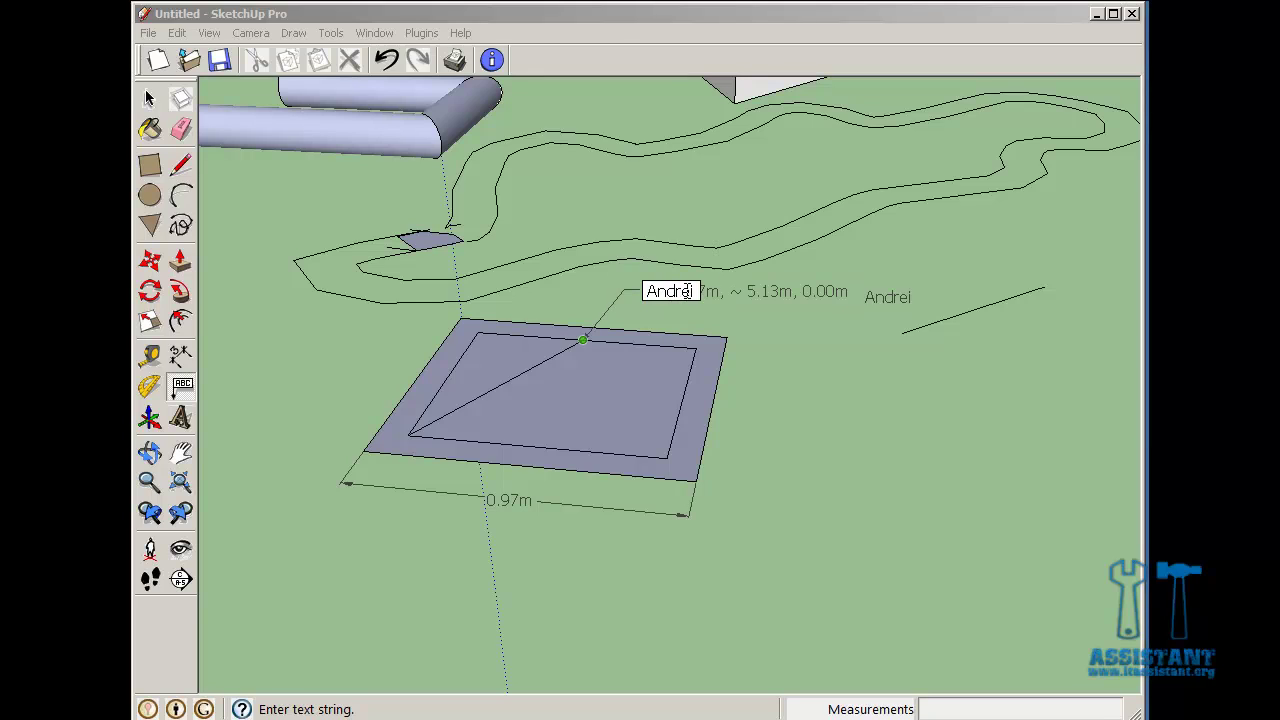
click(800, 422)
Place 3D text reading a person's first name on the ground beside the rectangle, in Tahoma Regular, 0.25 m high, filled and extruded 0.03 m.
key(o)
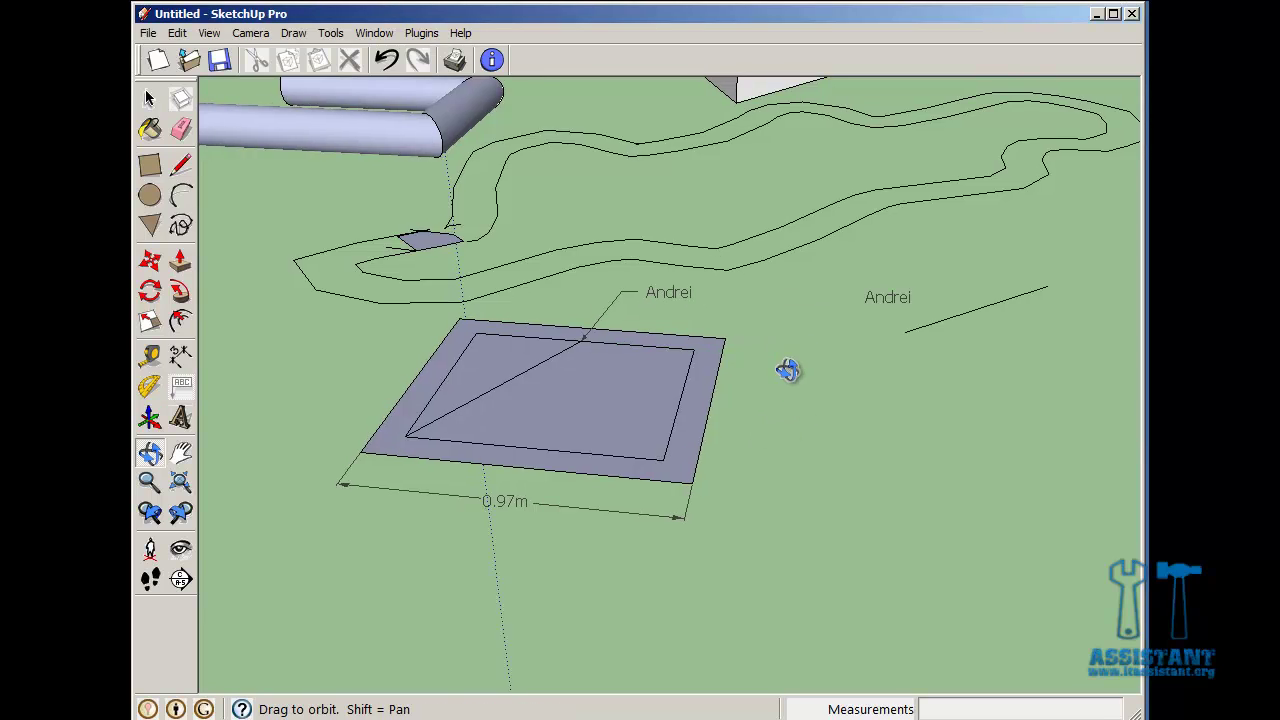
mouse_move(788, 370)
mouse_down()
mouse_move(686, 374)
mouse_move(686, 414)
mouse_move(897, 380)
mouse_move(1030, 330)
mouse_move(1003, 223)
mouse_move(846, 234)
mouse_move(729, 317)
mouse_move(777, 393)
mouse_move(782, 380)
mouse_up()
drag(590, 492, 577, 343)
drag(729, 223, 719, 326)
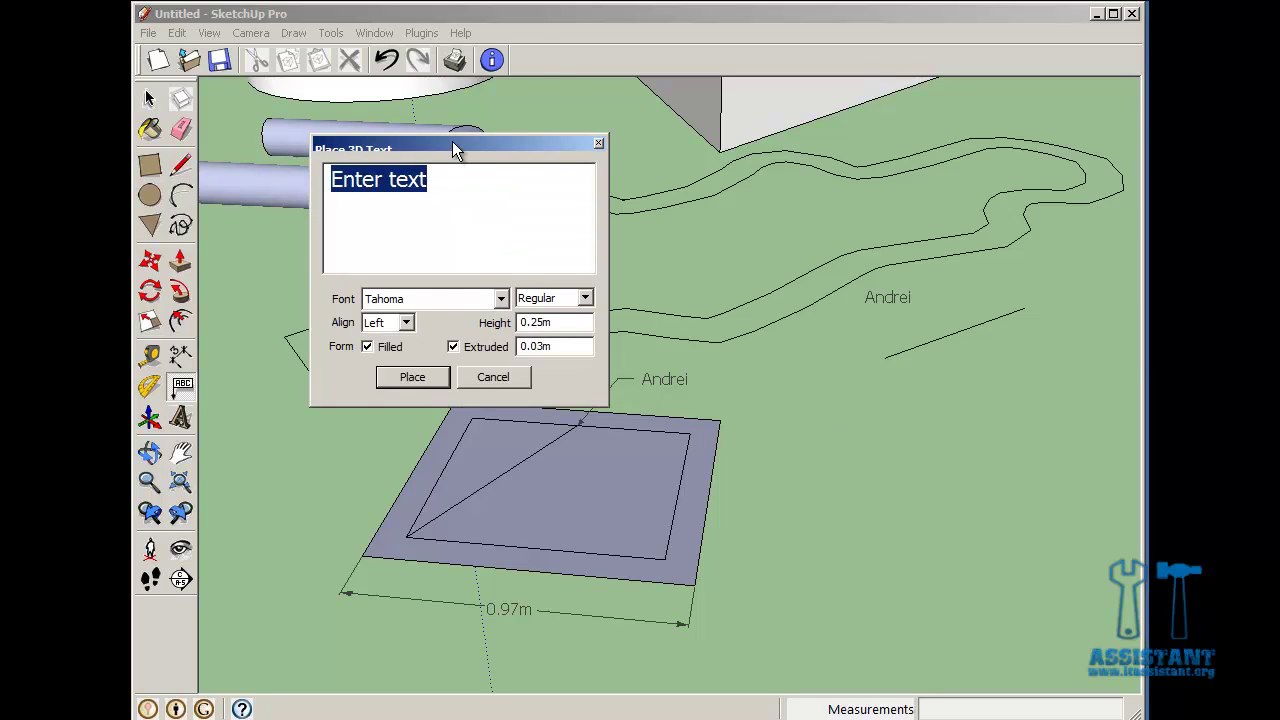
drag(452, 149, 547, 239)
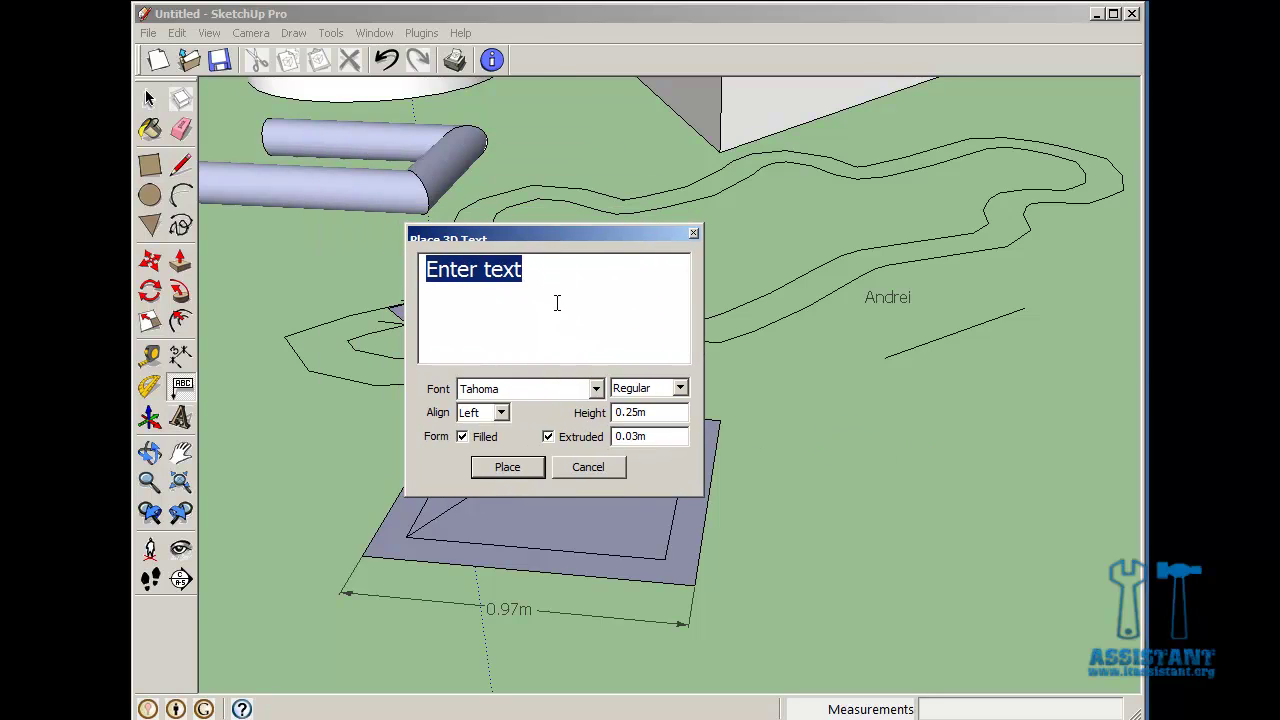
text(Andrei)
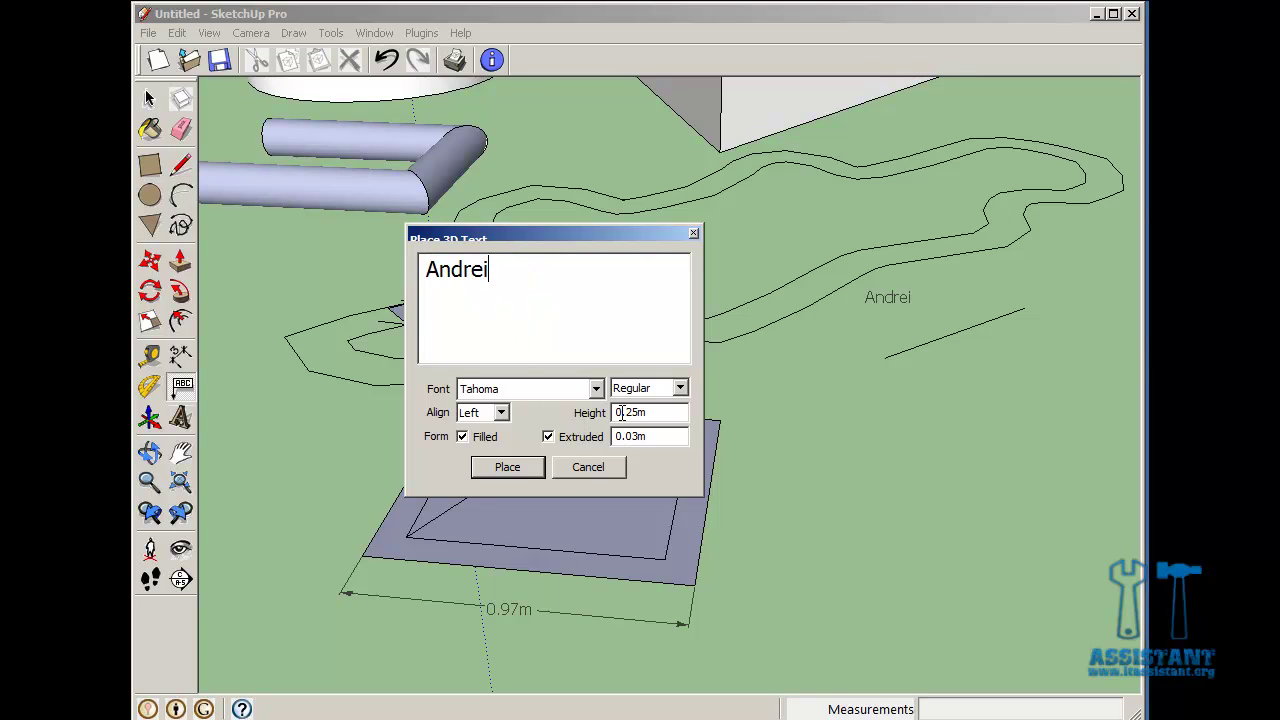
drag(462, 242, 592, 287)
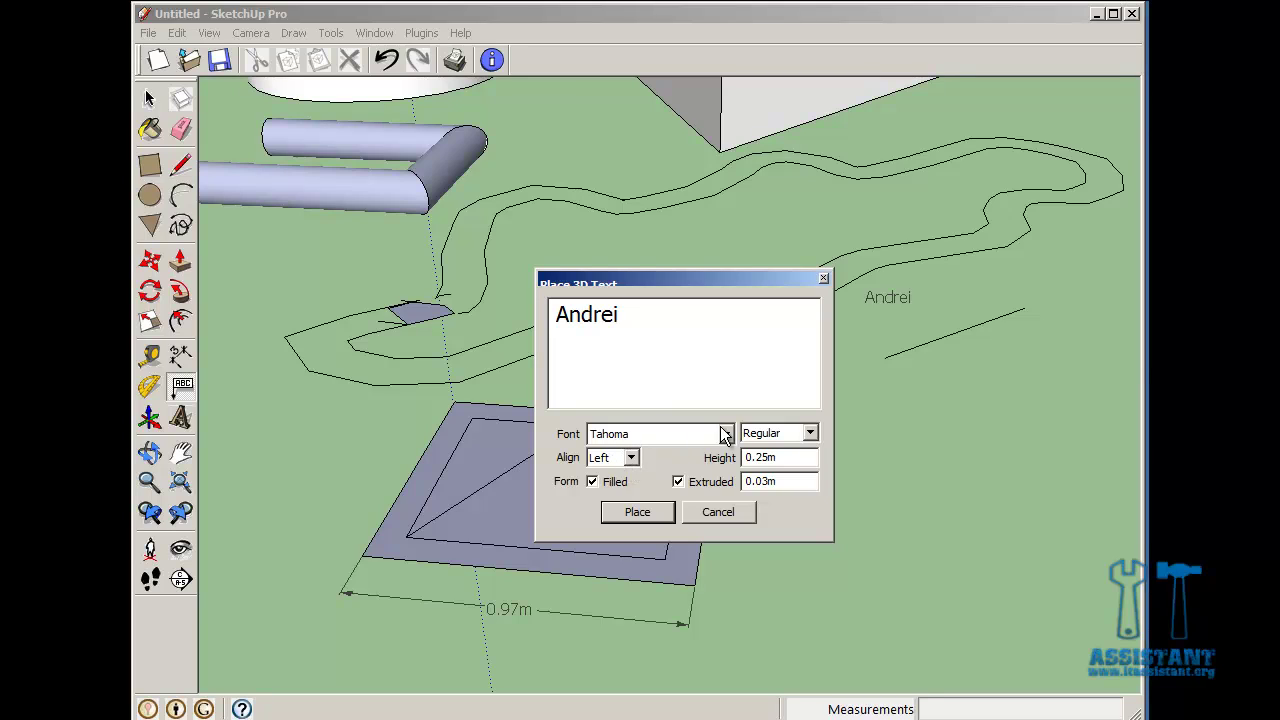
click(811, 433)
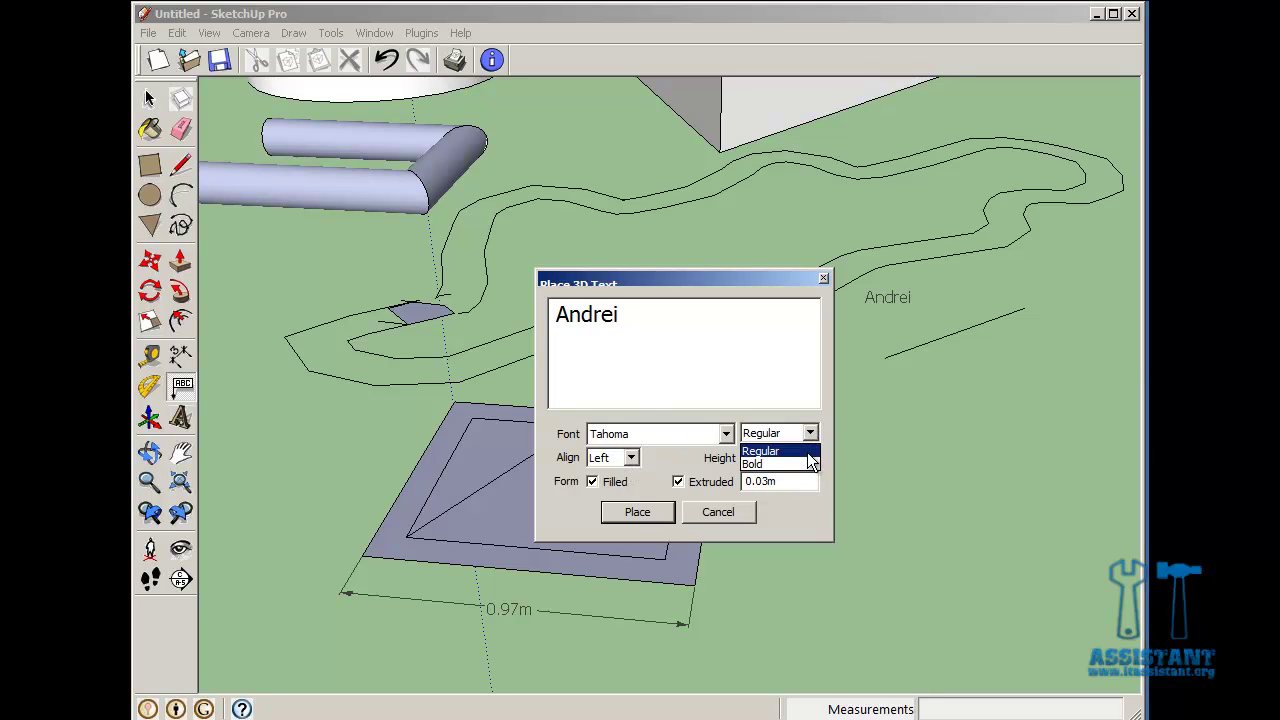
click(804, 485)
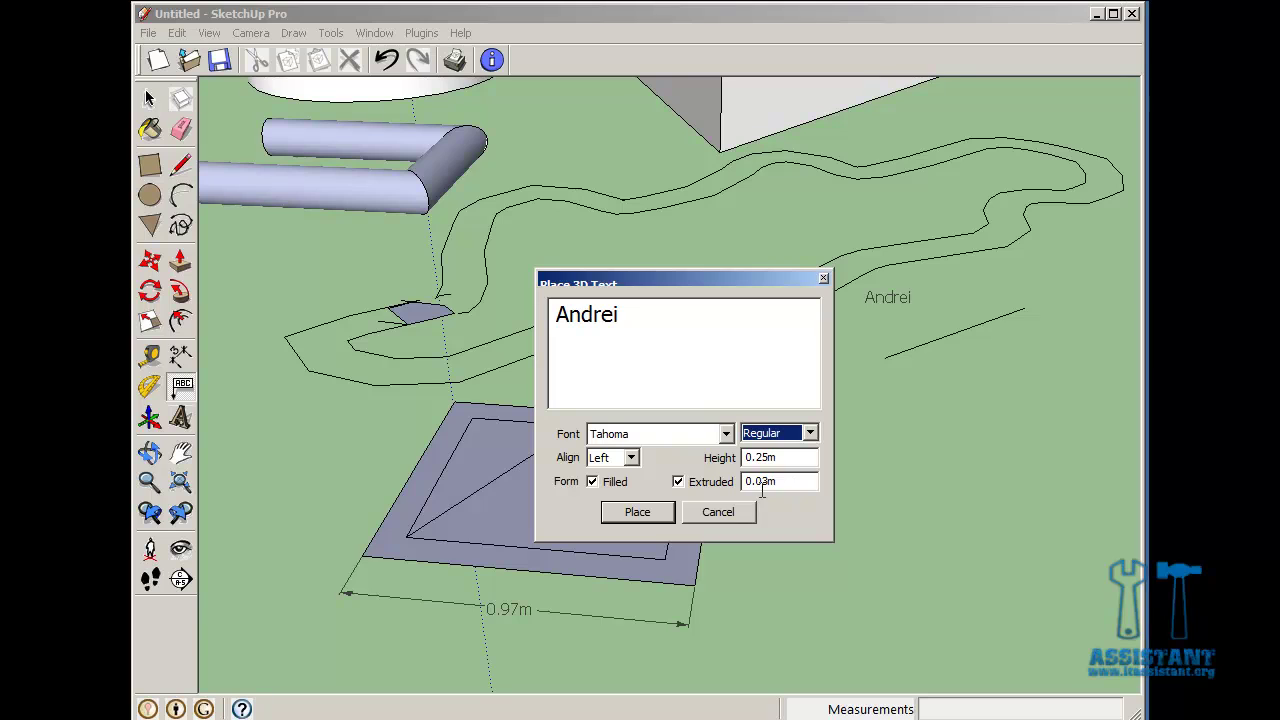
click(637, 512)
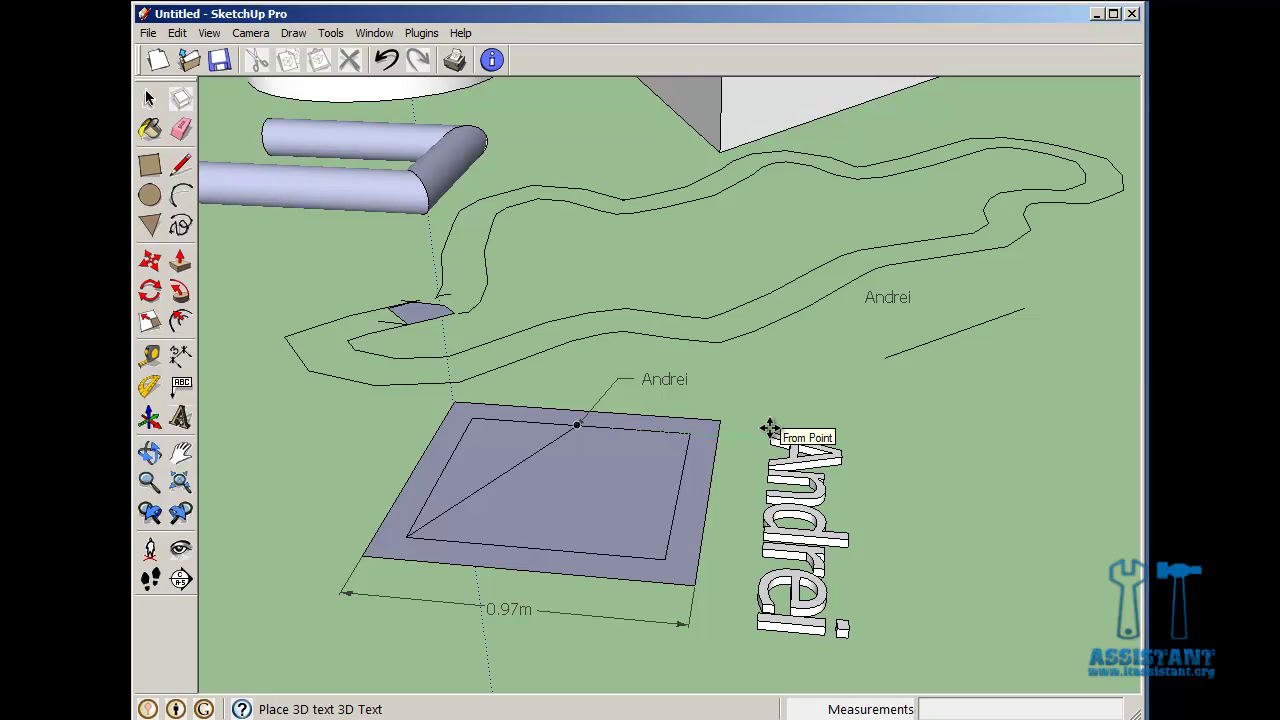
click(770, 428)
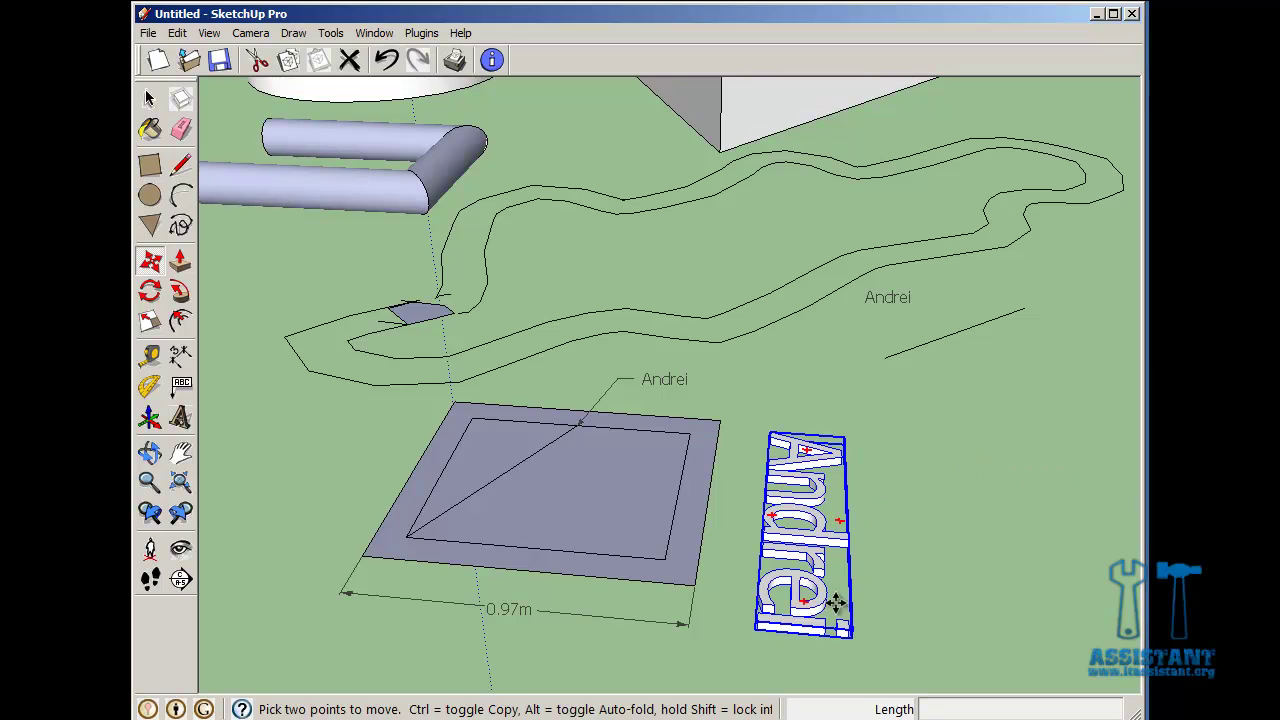
Orbit around the placed 3D text and the rectangle to examine them from several sides, down to a low angle near the ground.
middle_drag(829, 600, 870, 612)
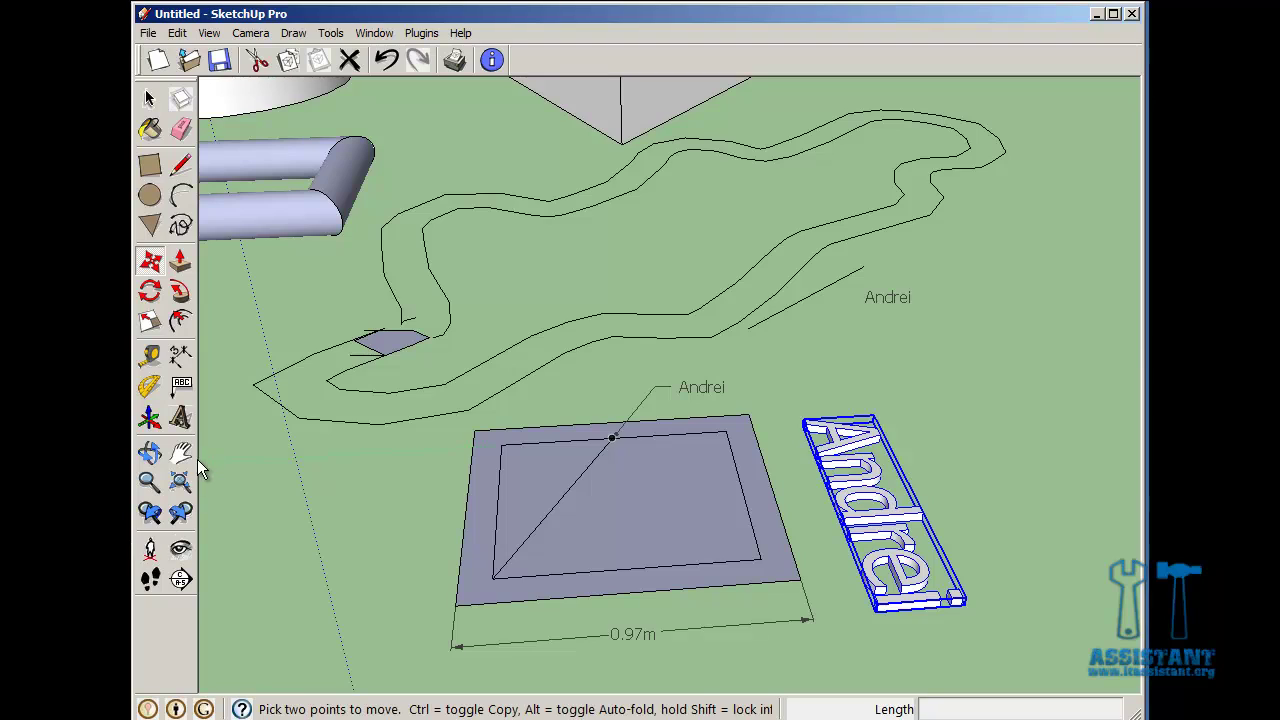
click(150, 456)
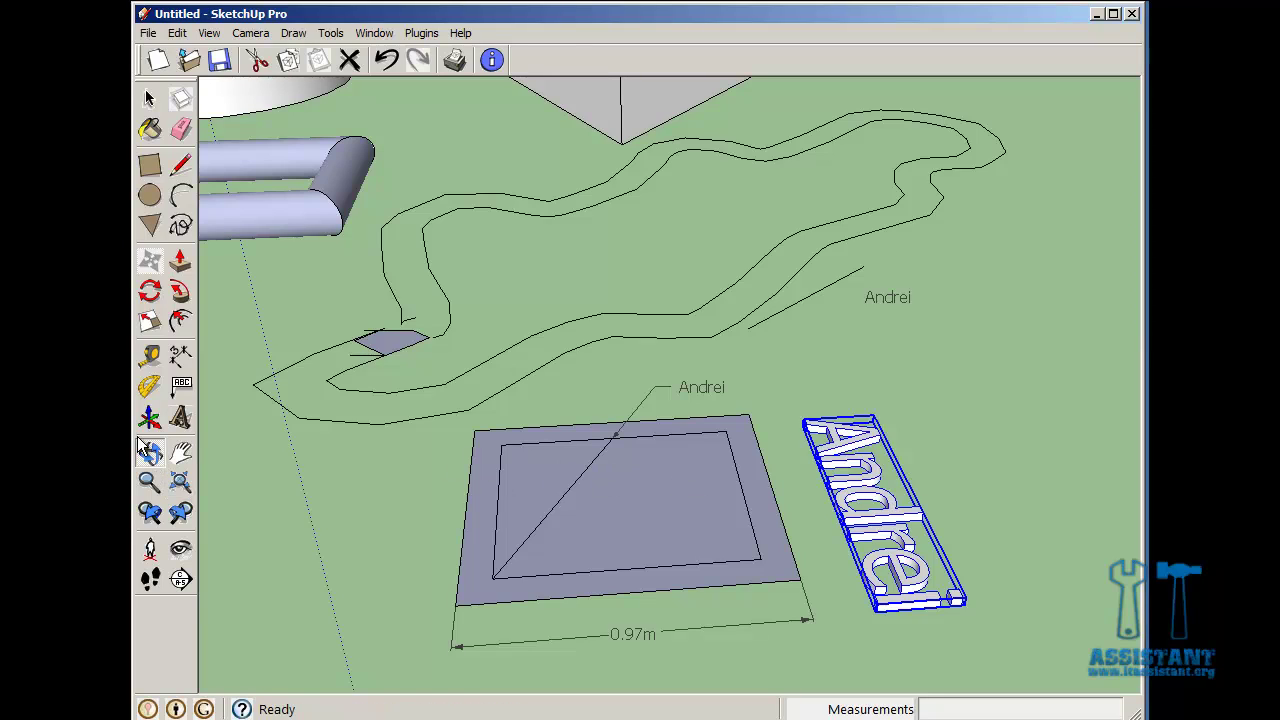
click(150, 455)
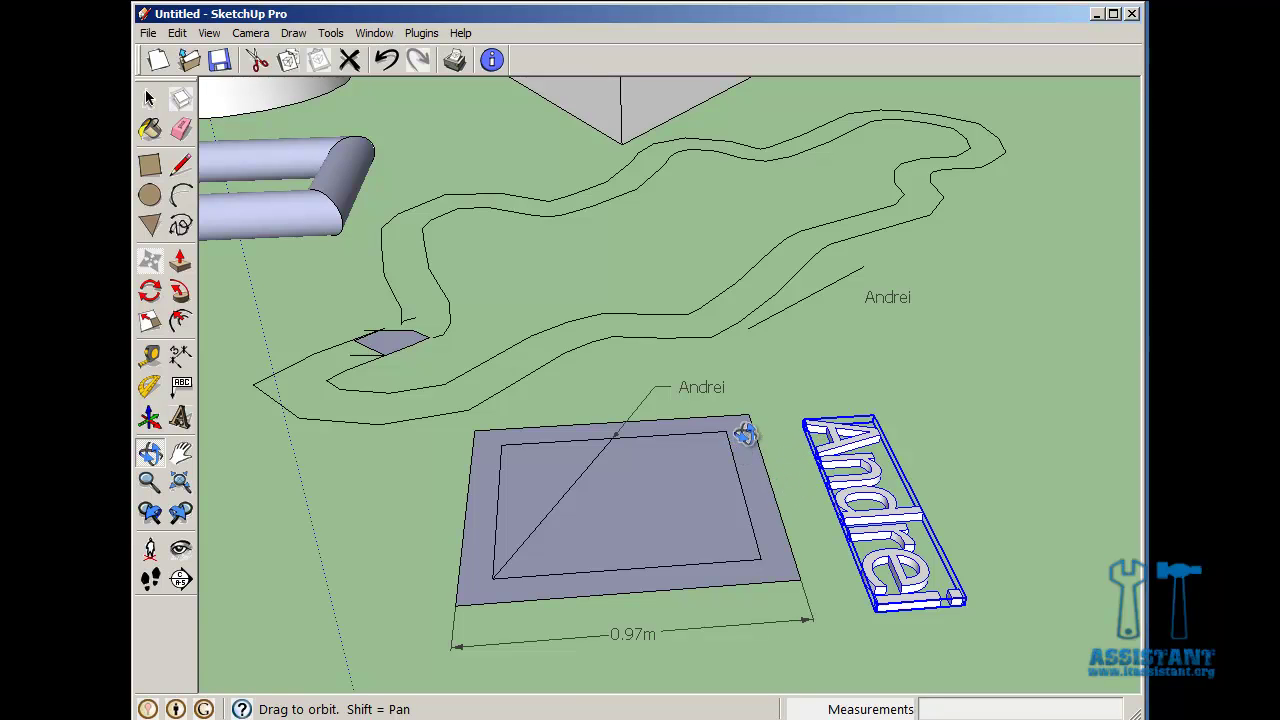
drag(796, 494, 957, 445)
drag(258, 206, 374, 317)
drag(797, 317, 423, 434)
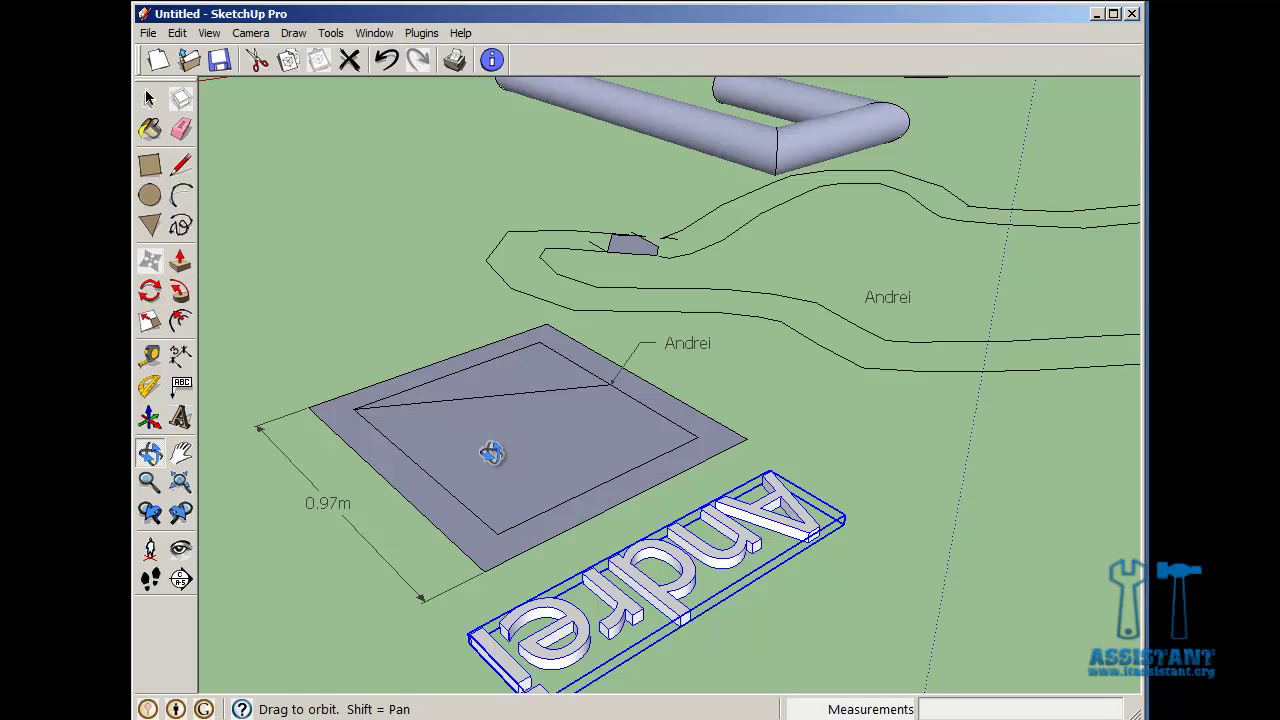
drag(497, 449, 563, 510)
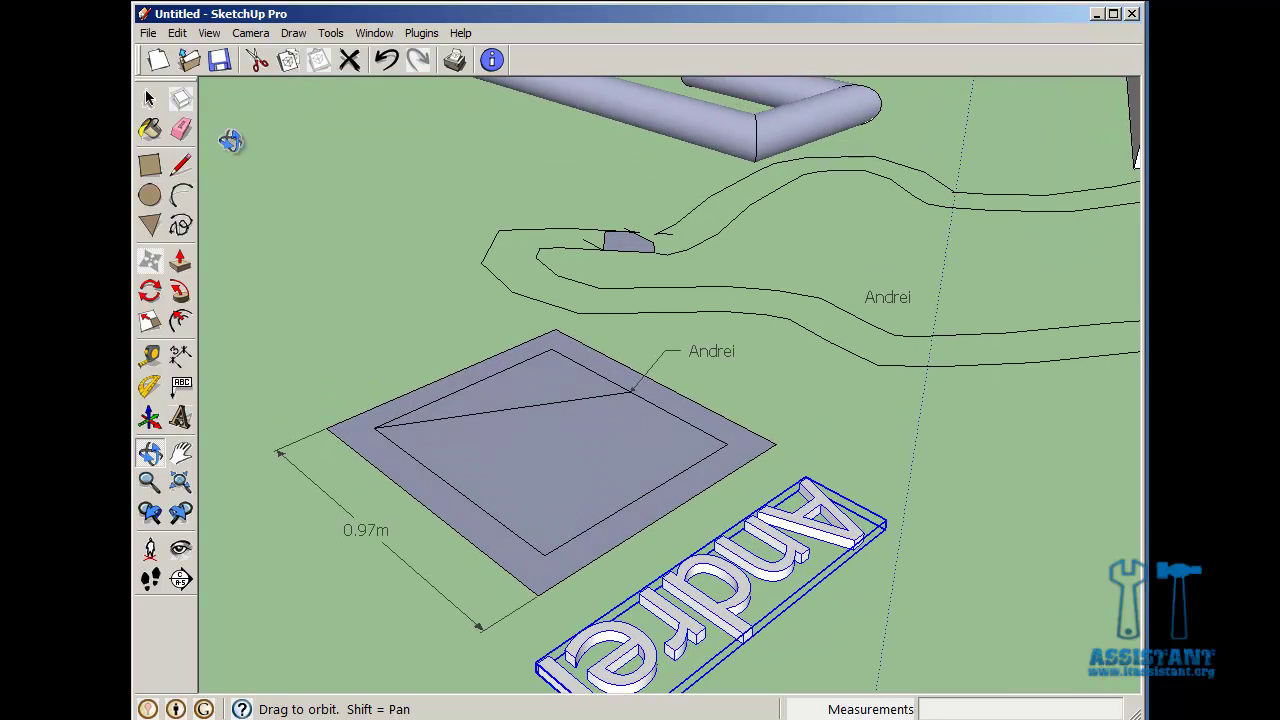
drag(223, 114, 560, 187)
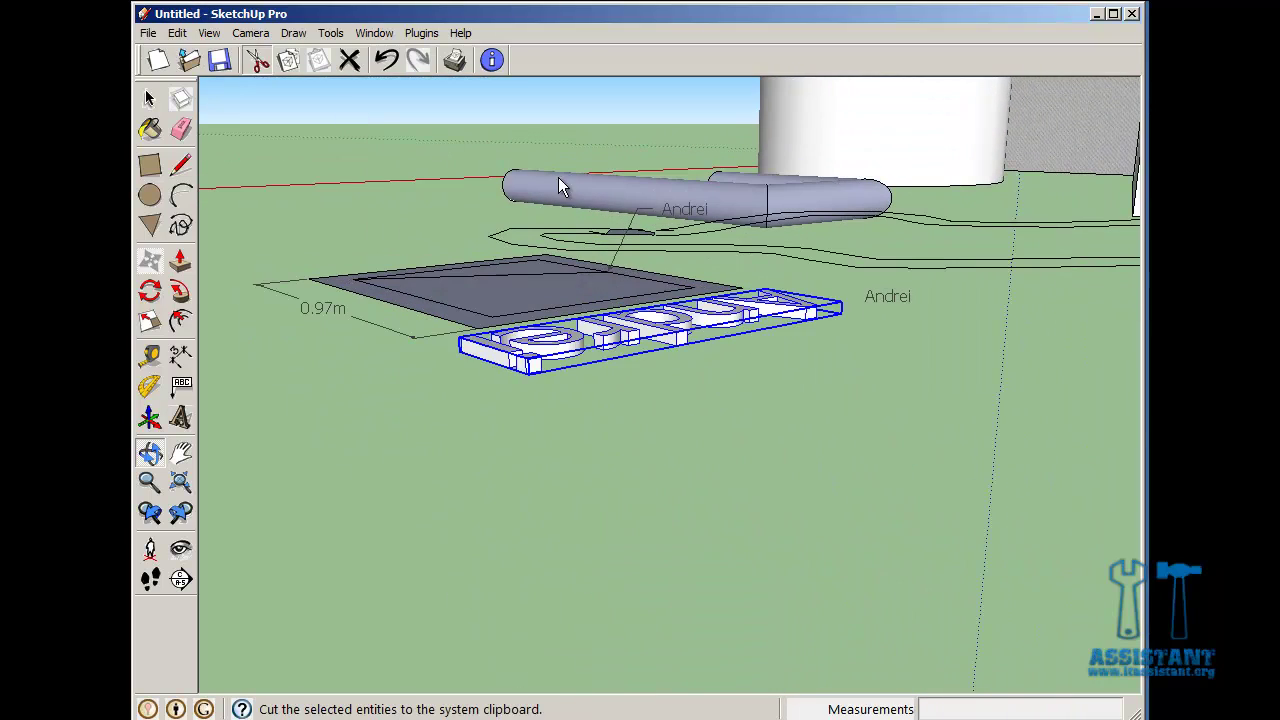
Cut the selected 3D text from the model, orbit the view, and undo the cut.
key(ctrl+x)
drag(885, 524, 405, 222)
mouse_move(587, 494)
mouse_down()
mouse_move(466, 291)
mouse_move(489, 303)
mouse_move(420, 150)
mouse_up()
click(384, 61)
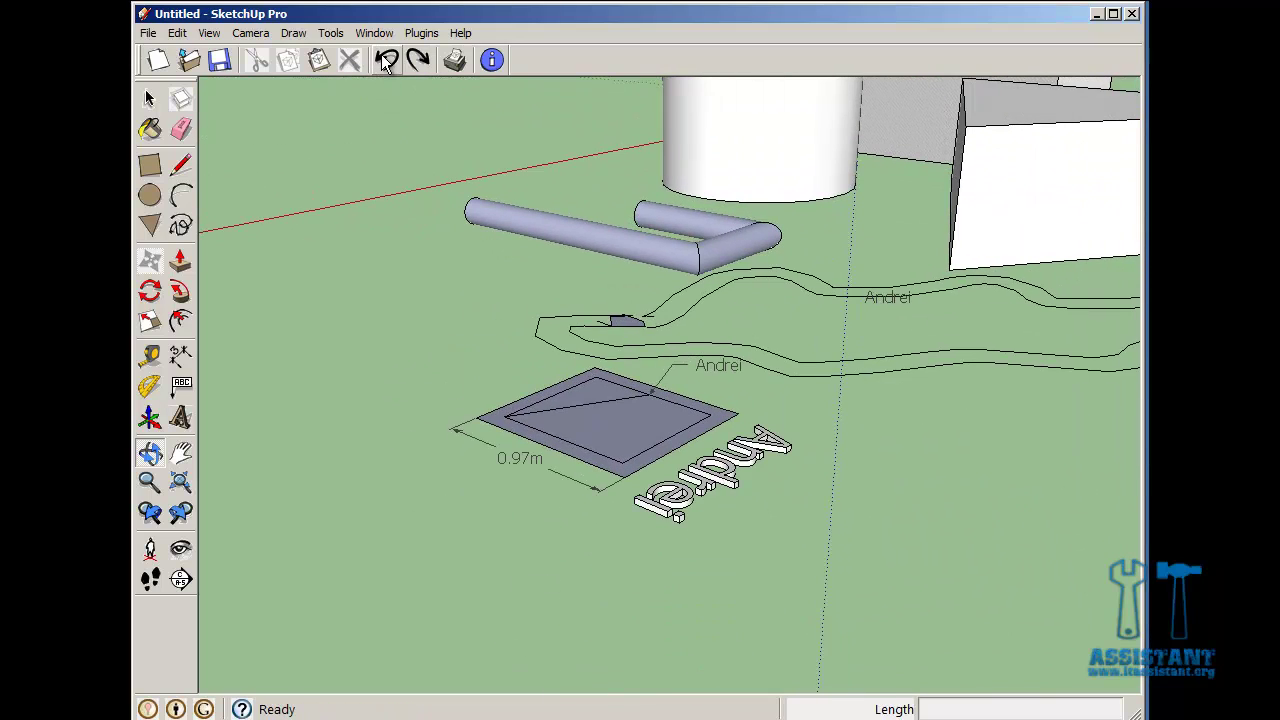
Pan the view across the model to look at the rectangle, the bent tube, the cylinder and the triangular block.
drag(597, 543, 554, 557)
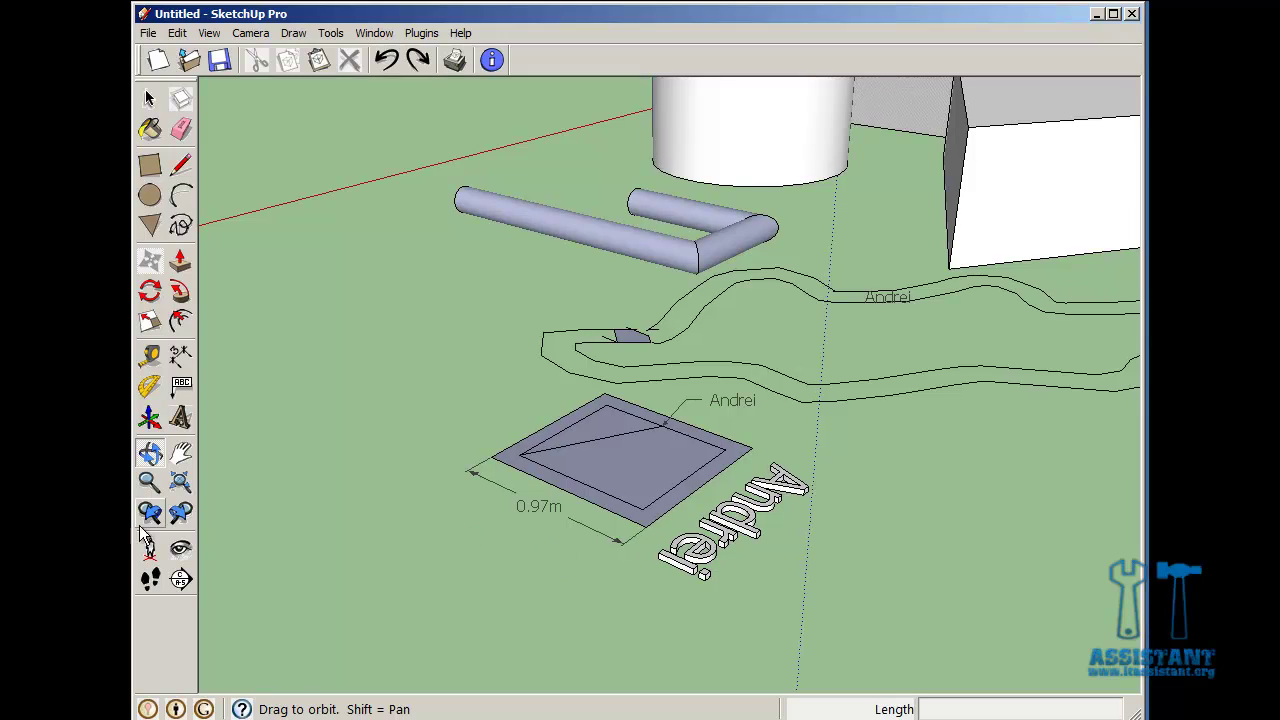
click(182, 456)
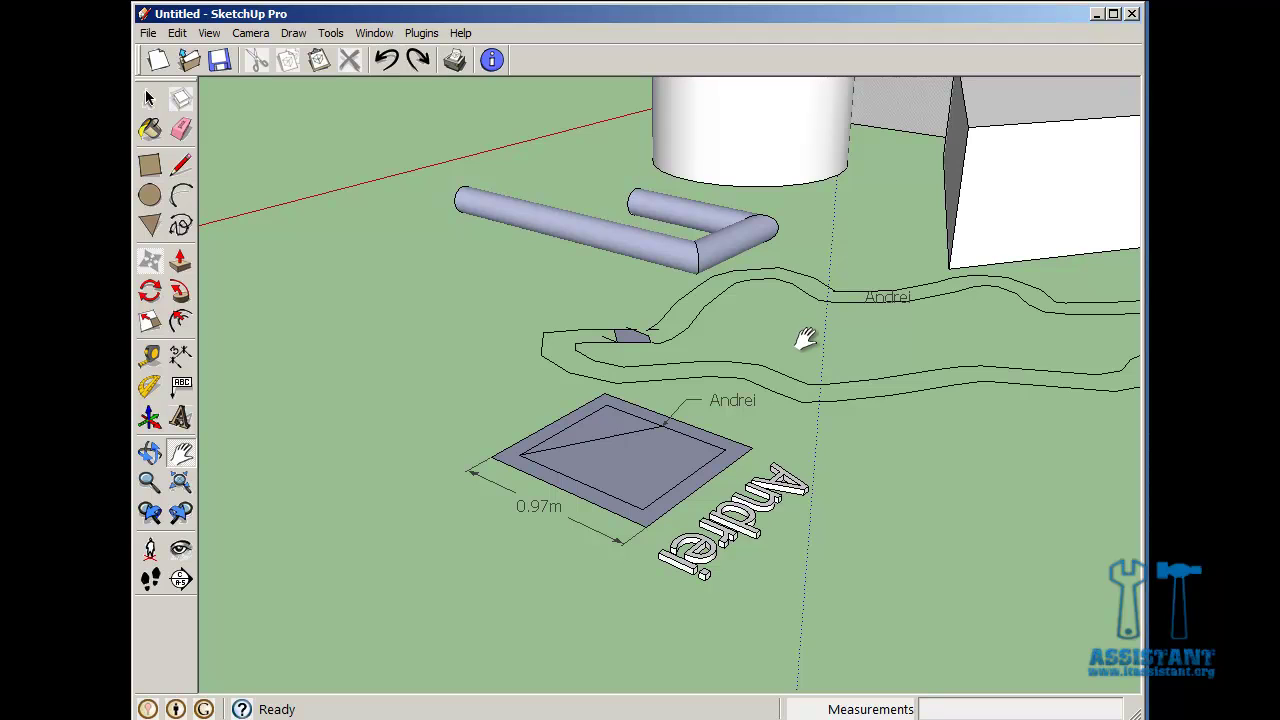
drag(805, 340, 757, 486)
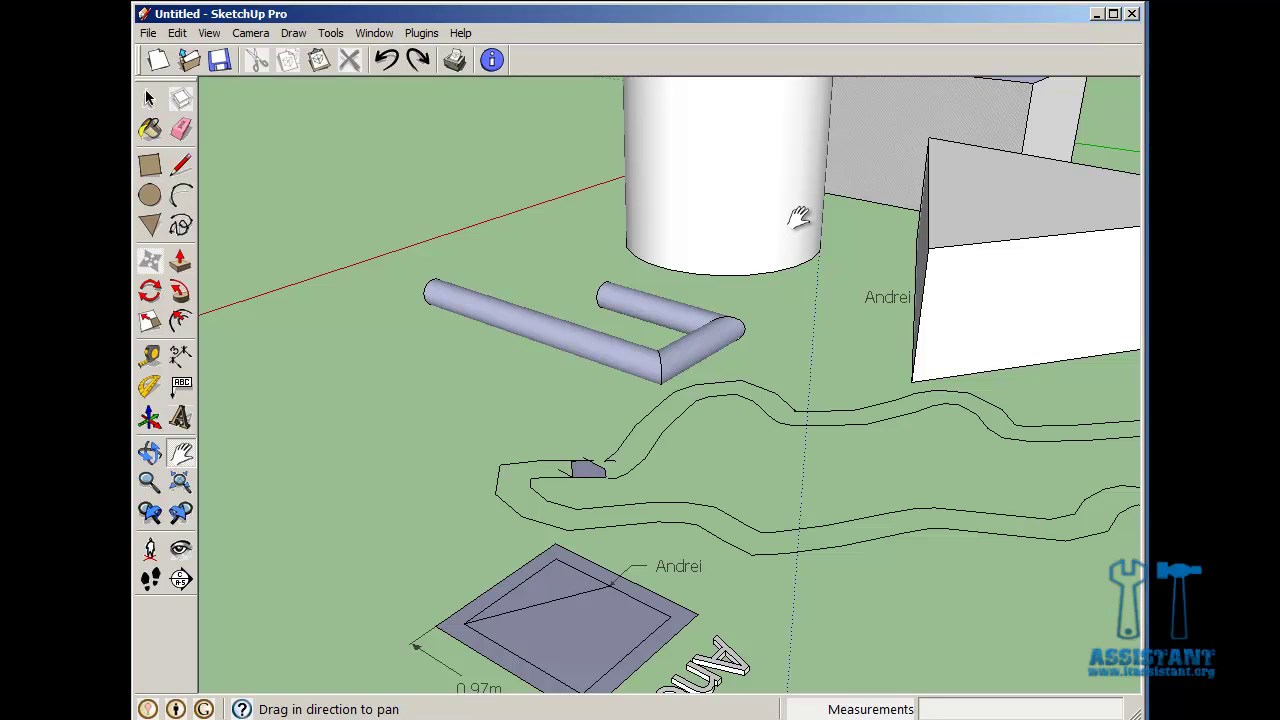
drag(799, 217, 738, 172)
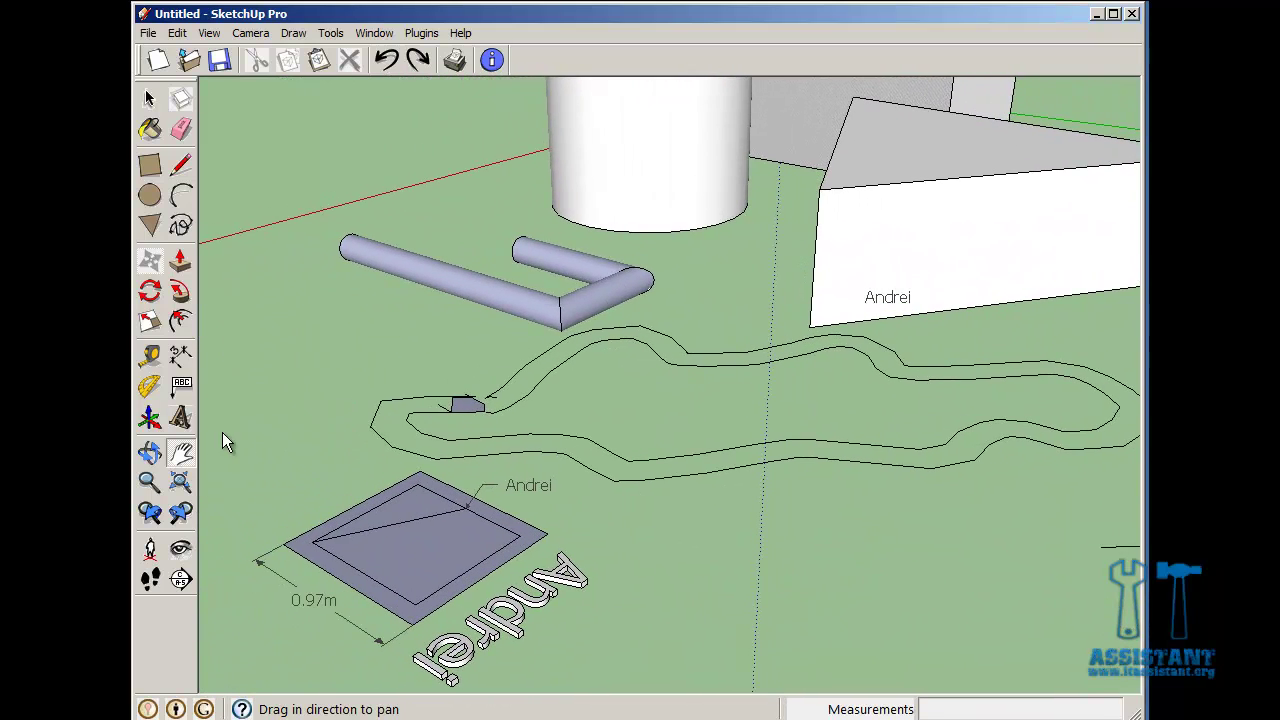
Zoom out of and into the model with the Zoom tool to compare the shapes at different distances.
click(149, 483)
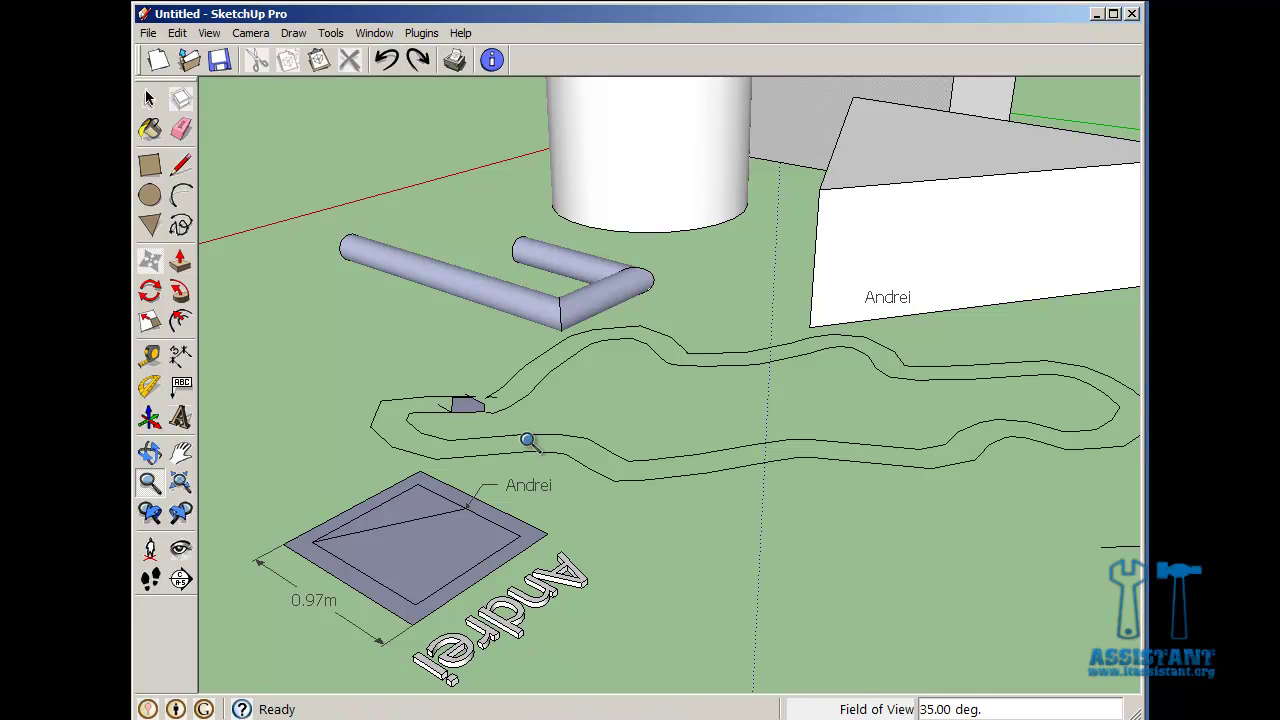
mouse_move(680, 446)
mouse_down()
mouse_move(680, 190)
mouse_move(686, 590)
mouse_move(690, 546)
mouse_up()
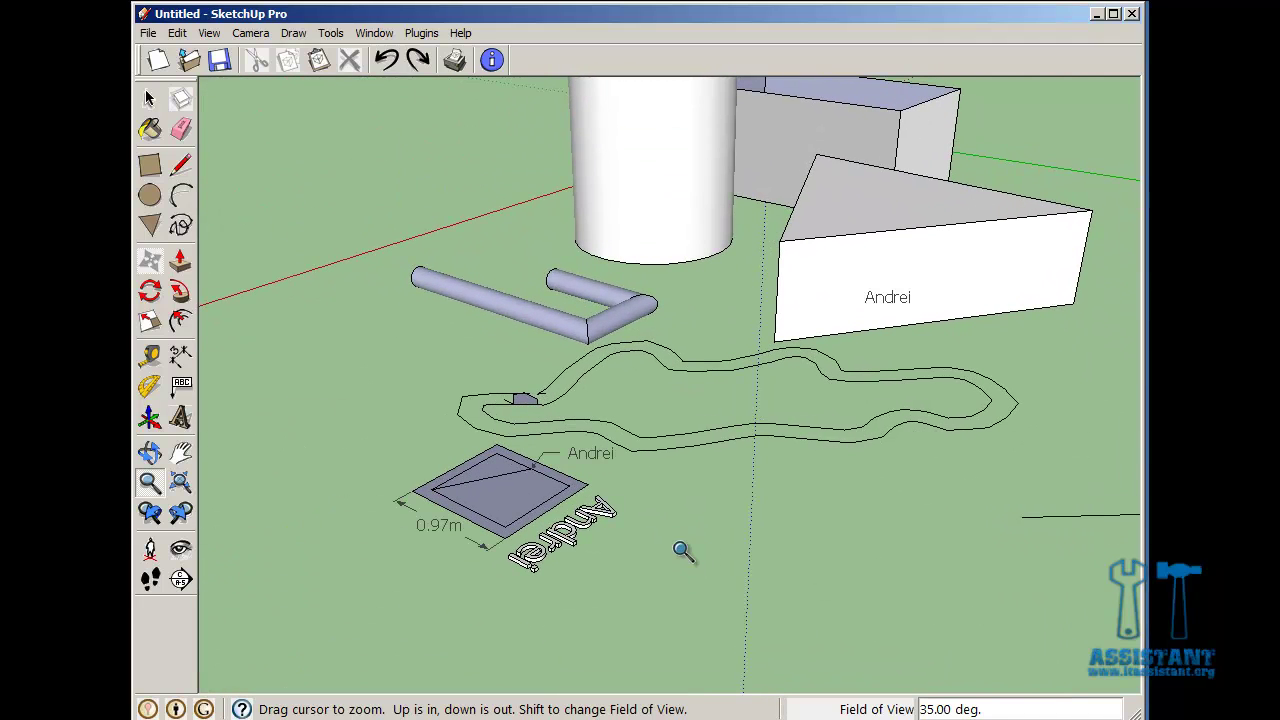
scroll(680, 551, up, 5)
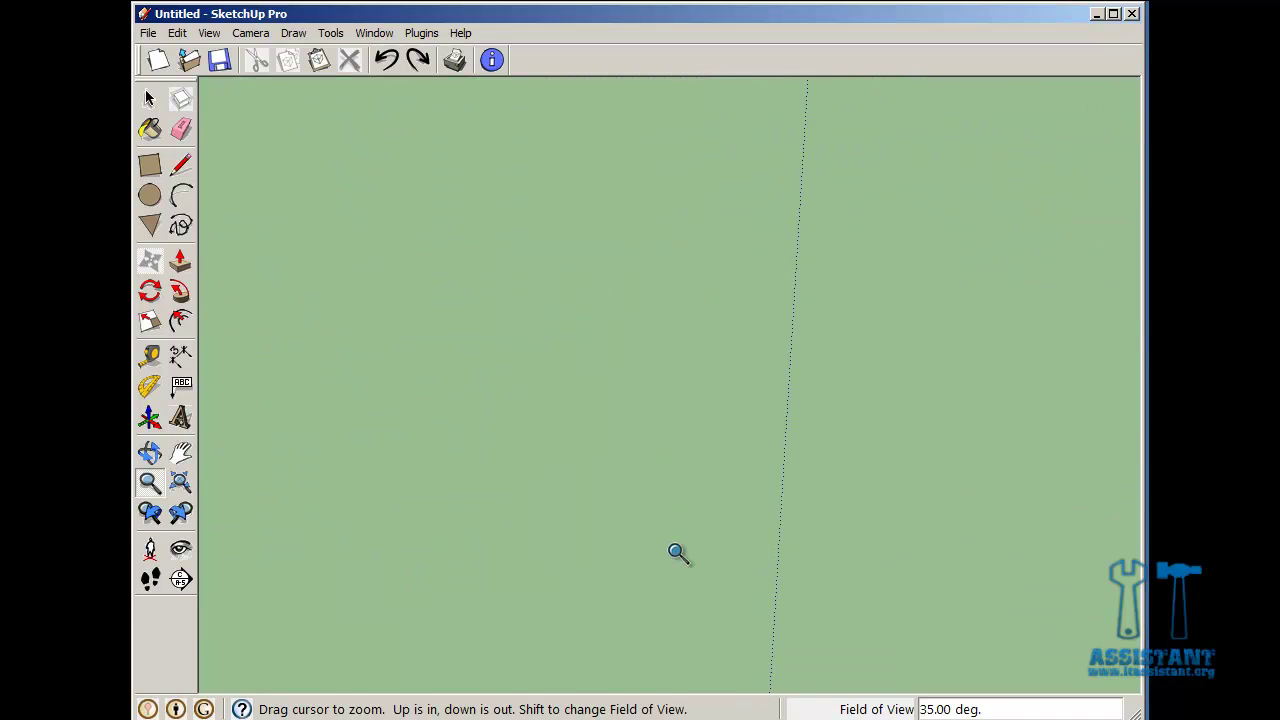
scroll(678, 552, down, 5)
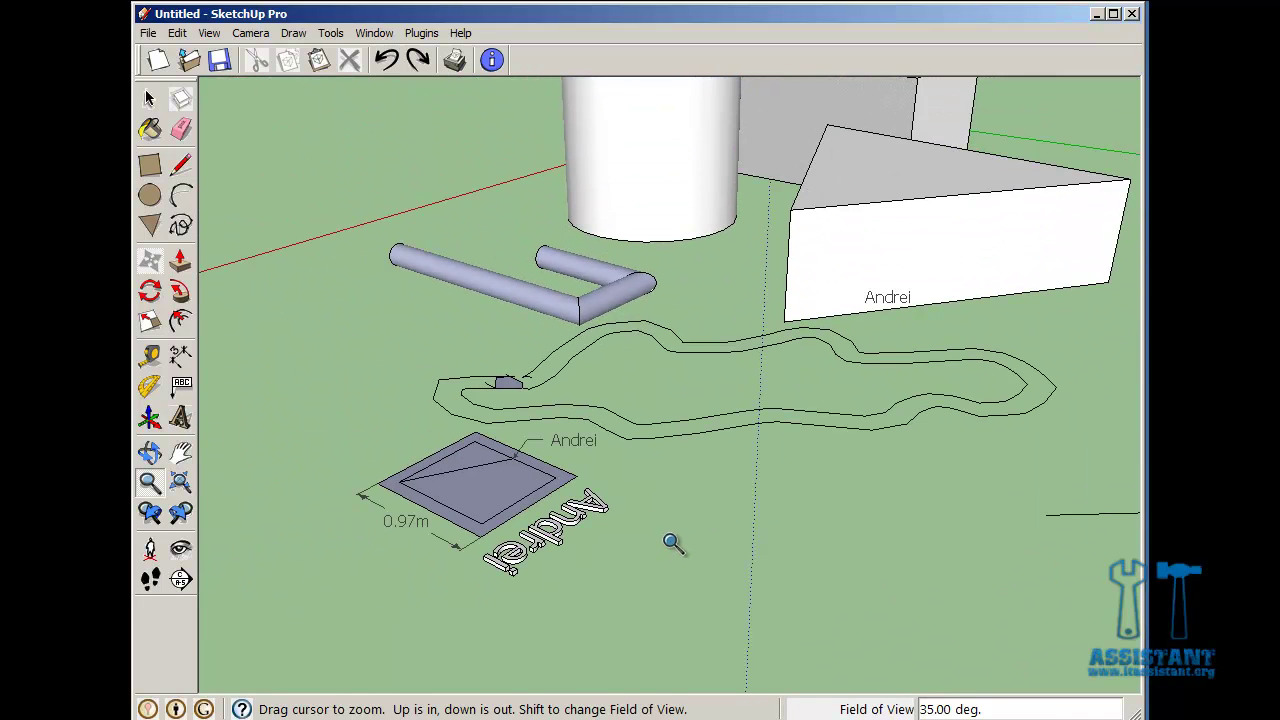
scroll(620, 340, down, 3)
scroll(616, 332, up, 5)
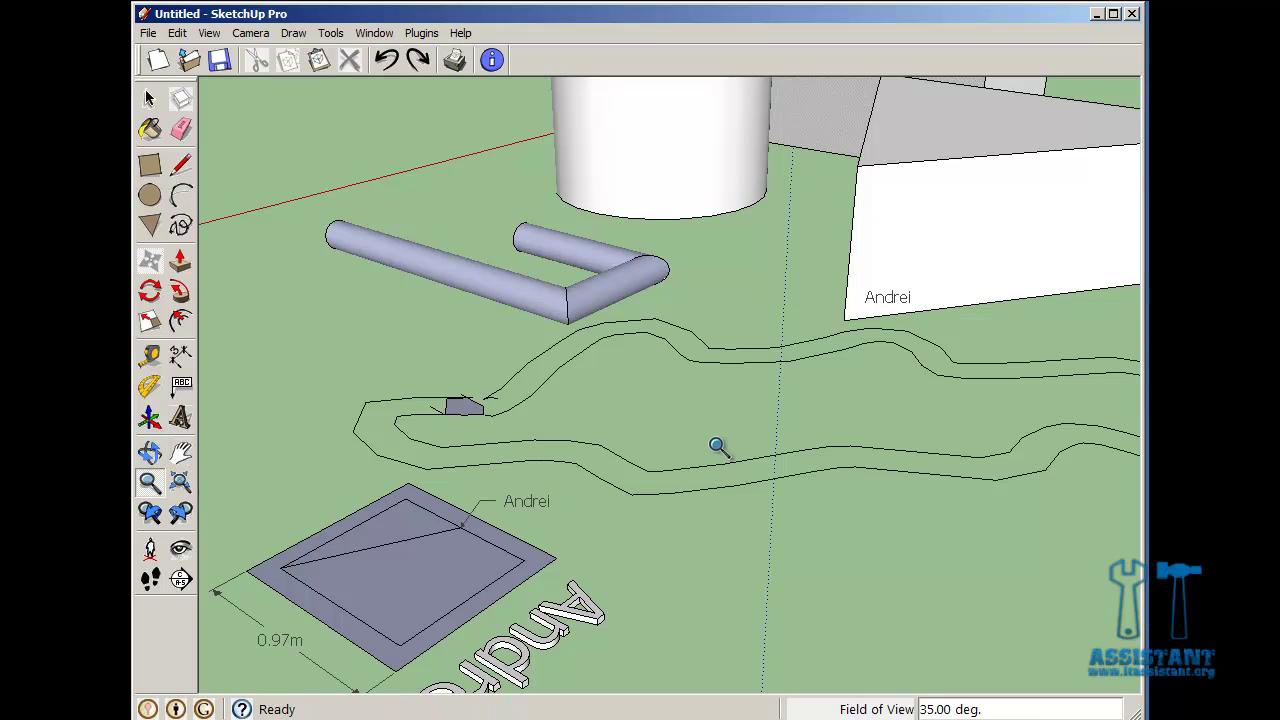
scroll(718, 446, down, 1)
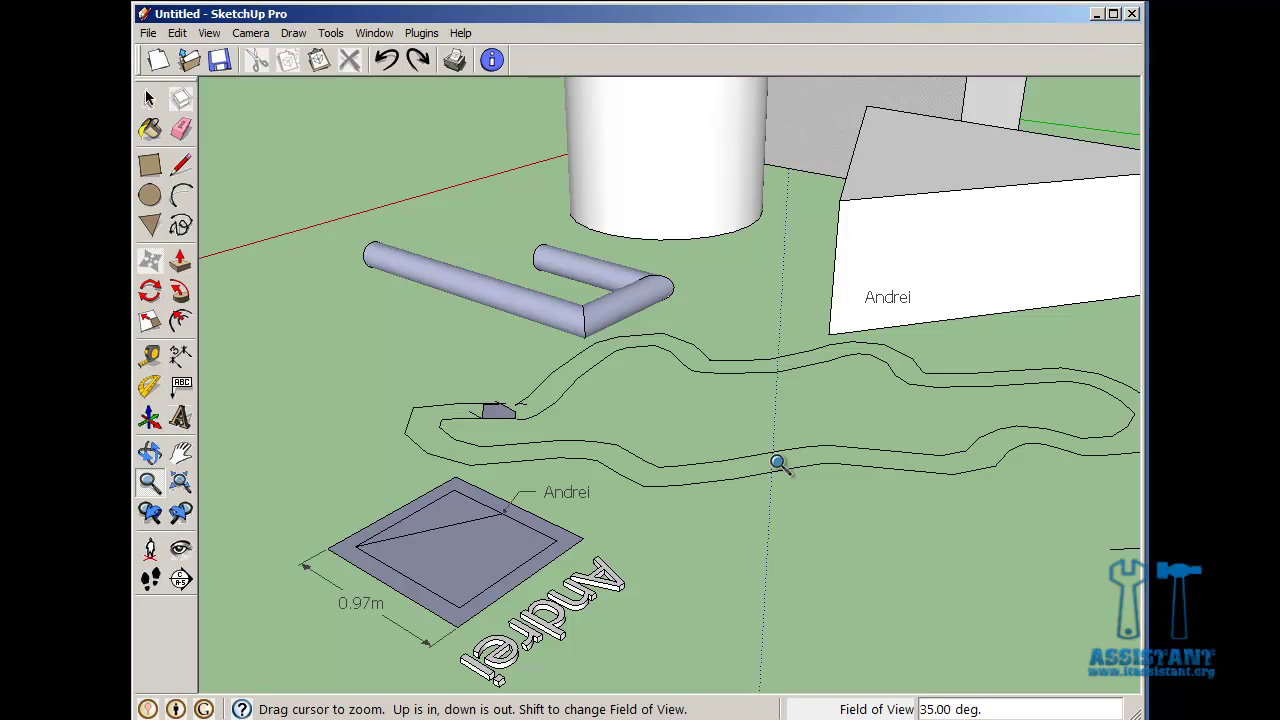
Combine orbiting, panning and zooming to view the rectangle, the 3D text and the solids together from a new angle.
key(o)
shift+middle_drag(775, 460, 637, 438)
scroll(637, 438, down, 2)
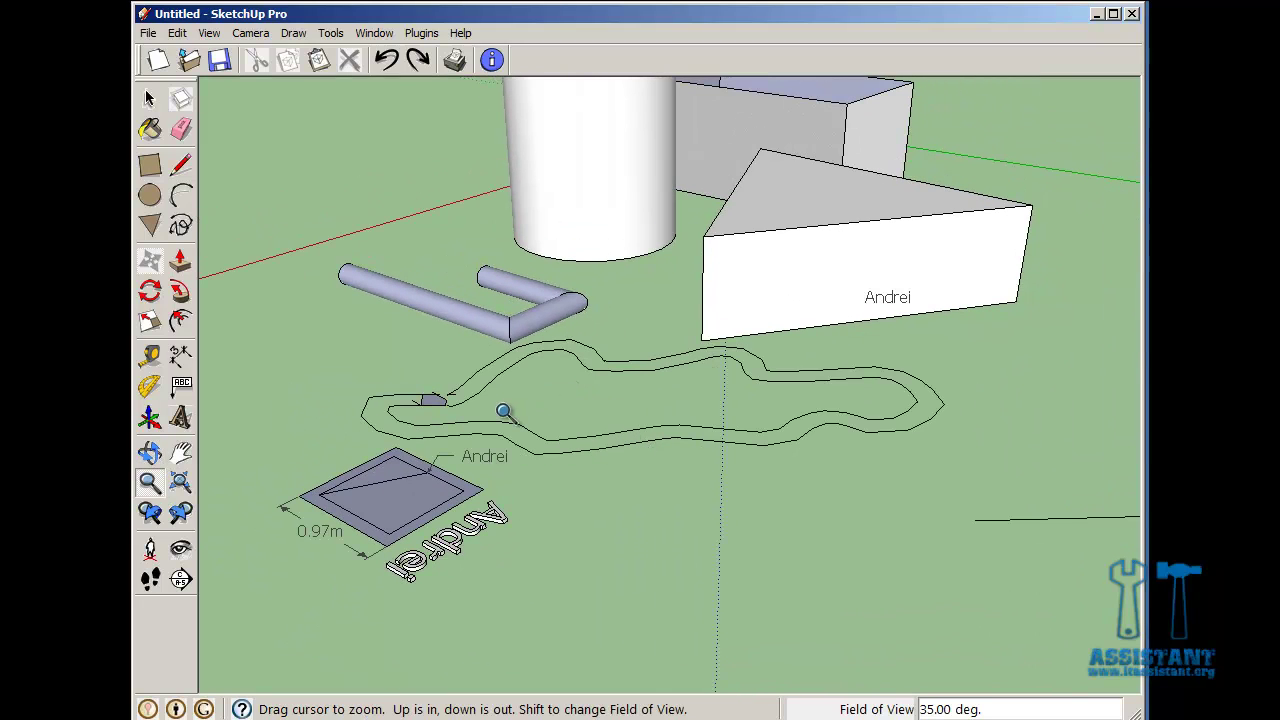
middle_drag(504, 411, 587, 452)
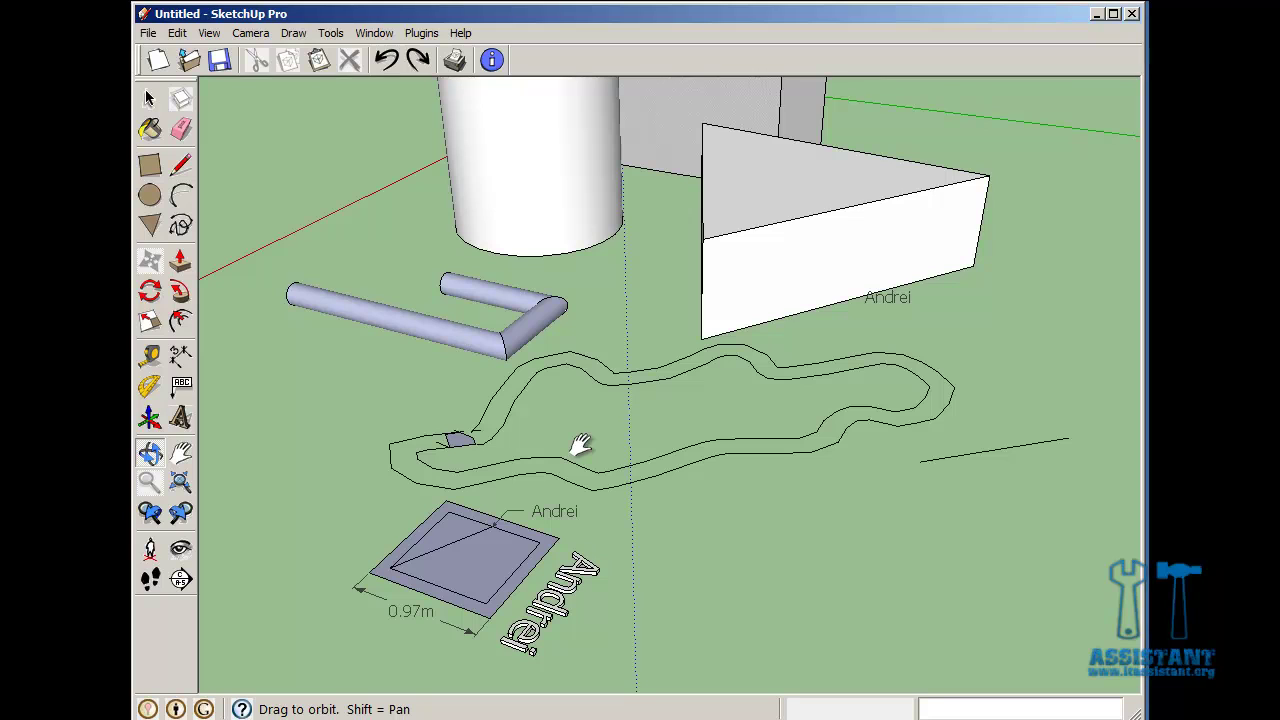
shift+drag(581, 445, 727, 461)
key(z)
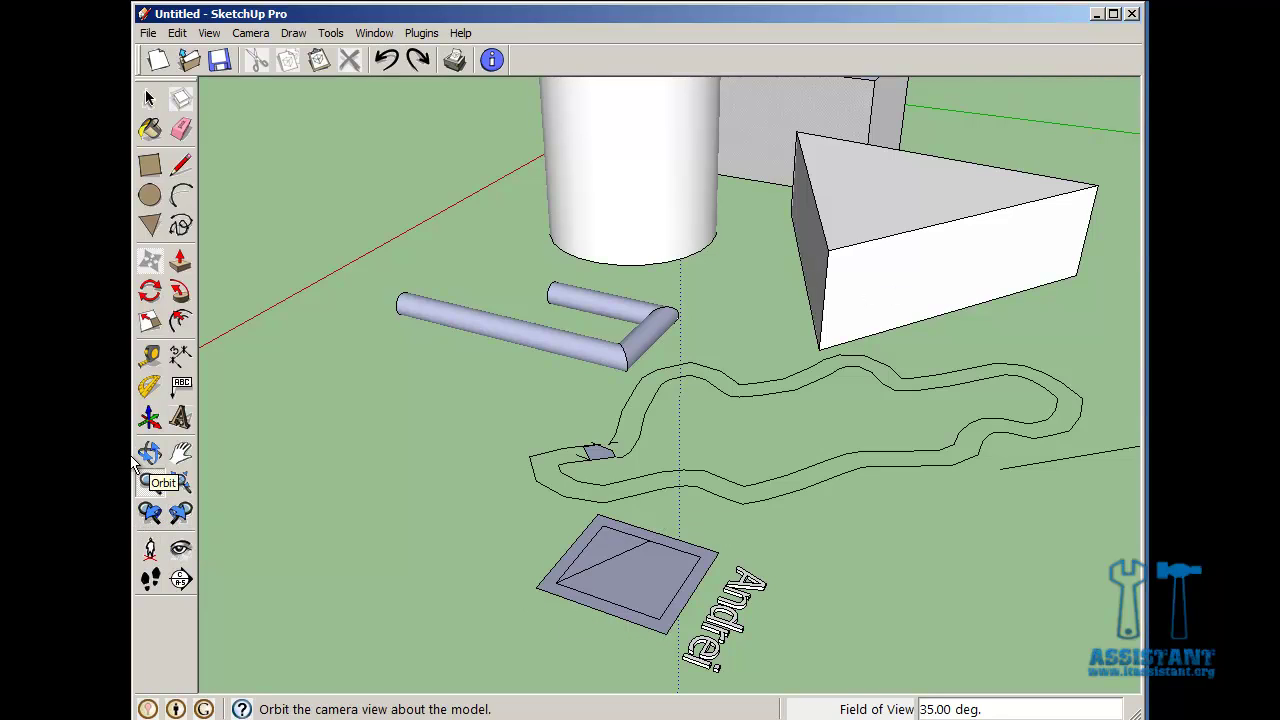
Step backward and forward through the stored camera views, ending on the most recent one.
click(143, 522)
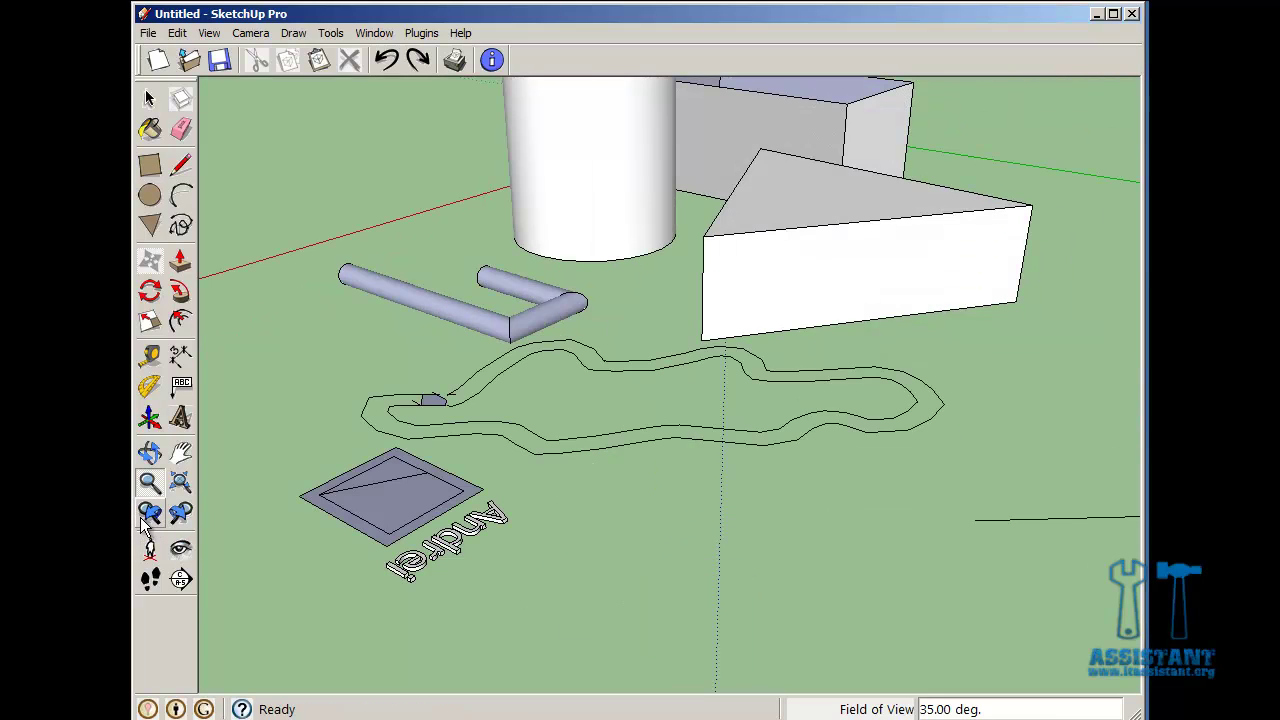
click(177, 521)
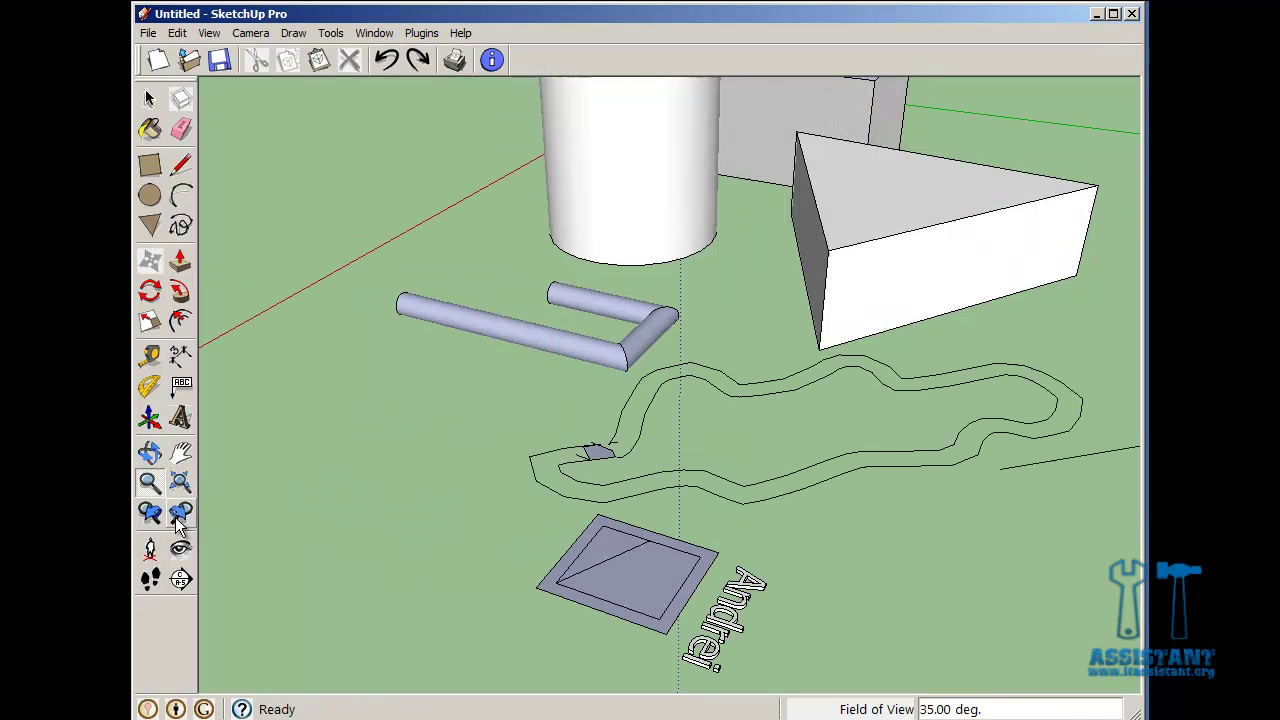
click(177, 521)
click(177, 521)
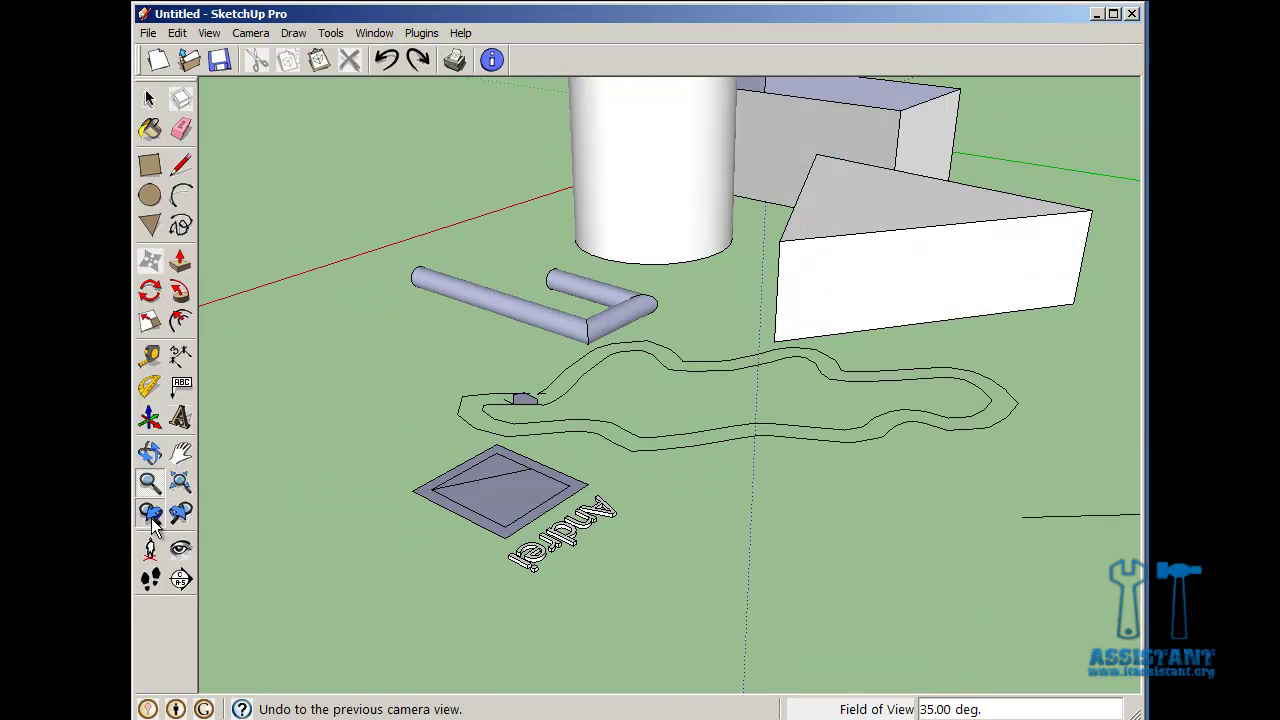
click(150, 522)
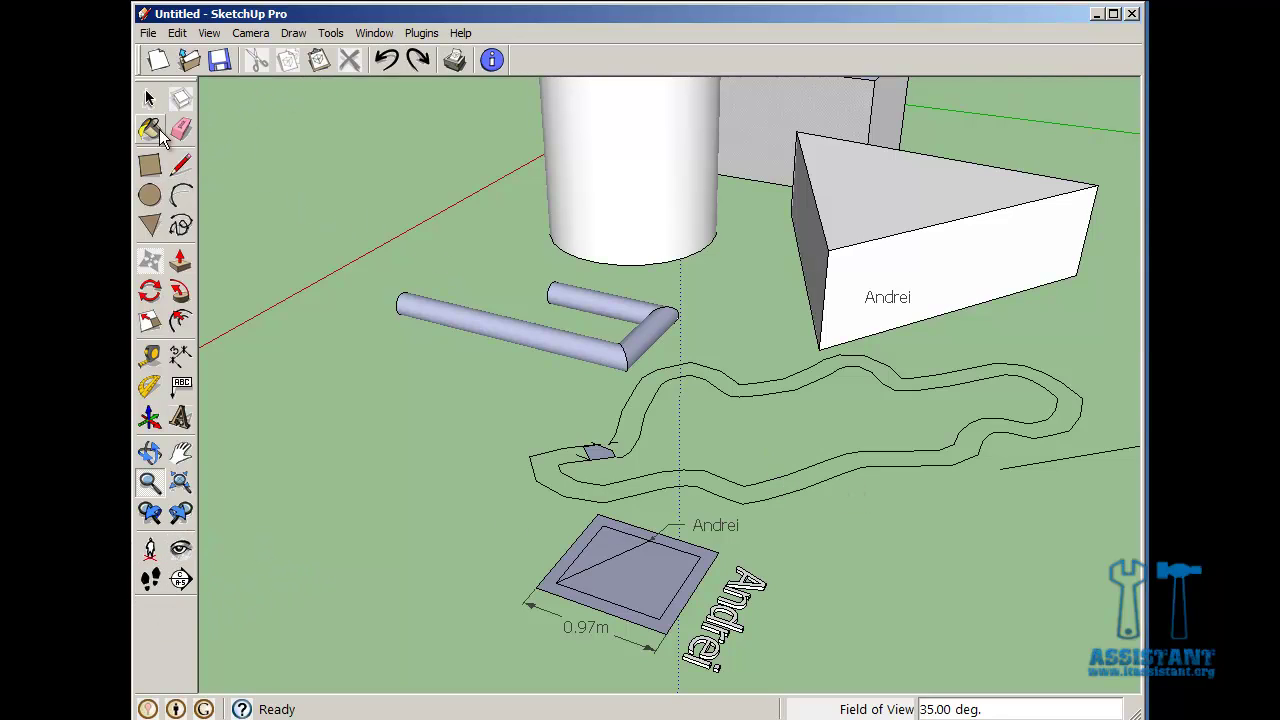
Position the camera at eye level on the ground between the cylinder and the triangular block.
click(150, 98)
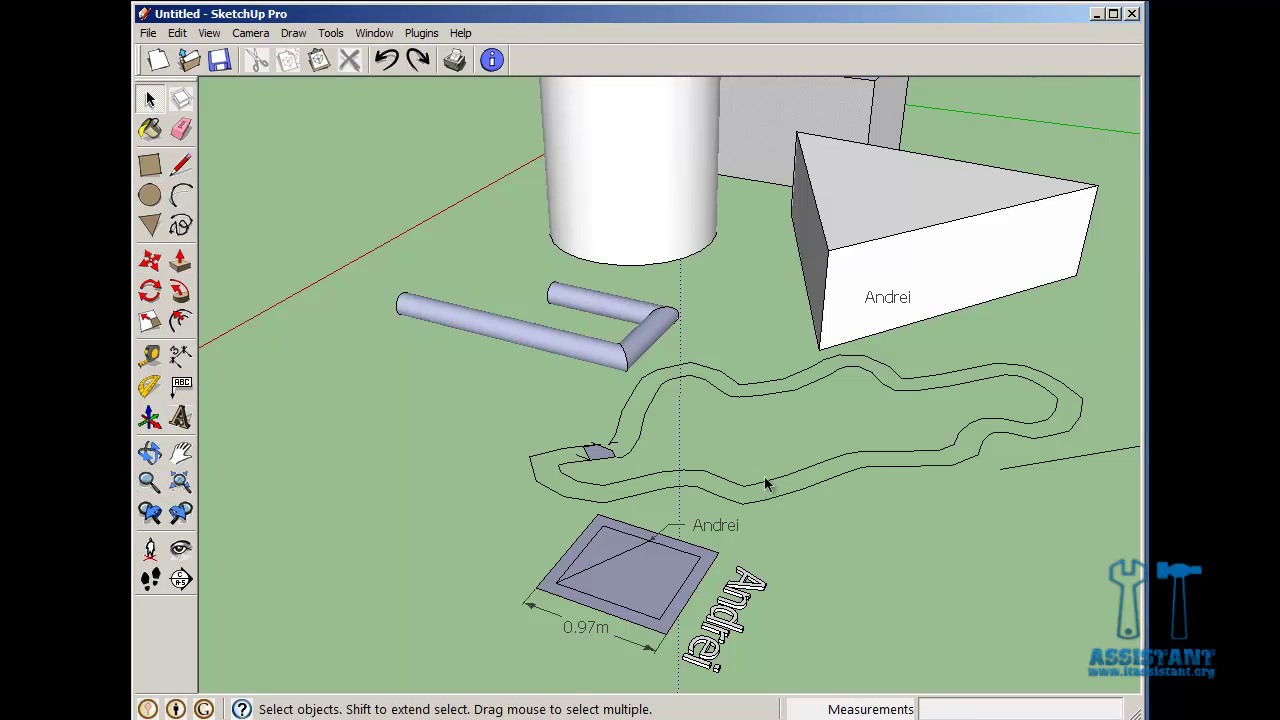
click(149, 549)
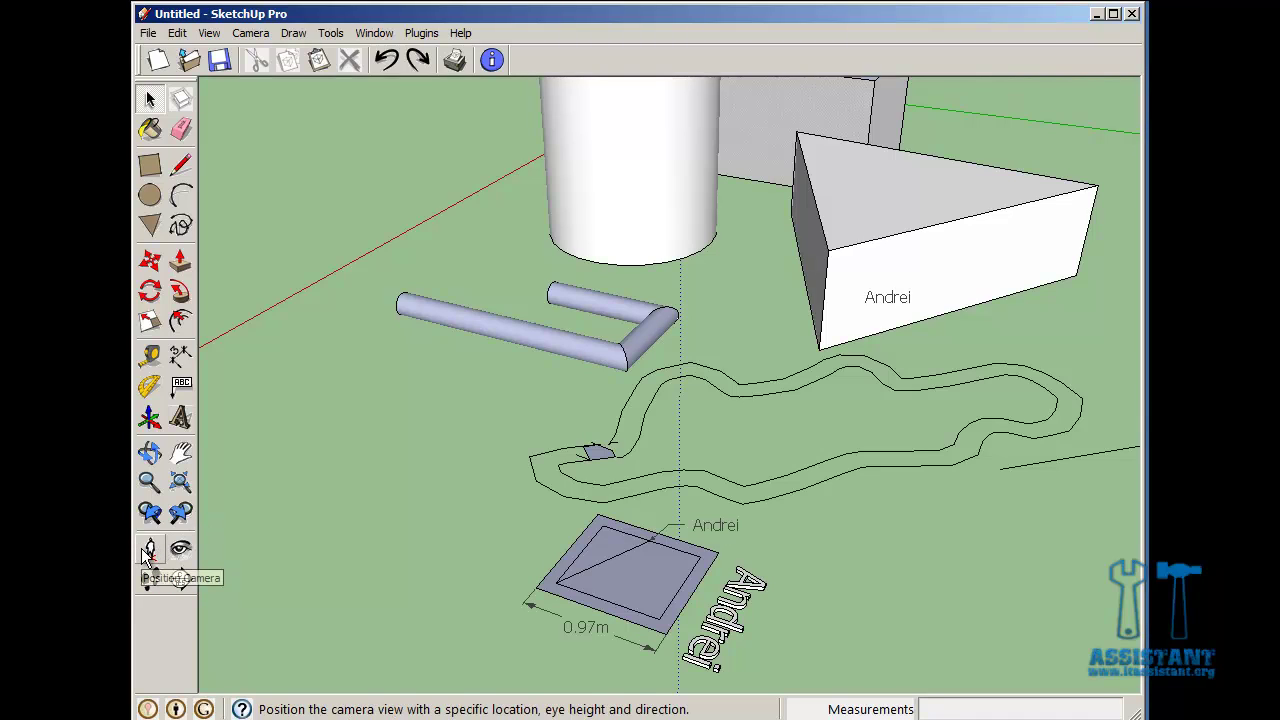
click(148, 553)
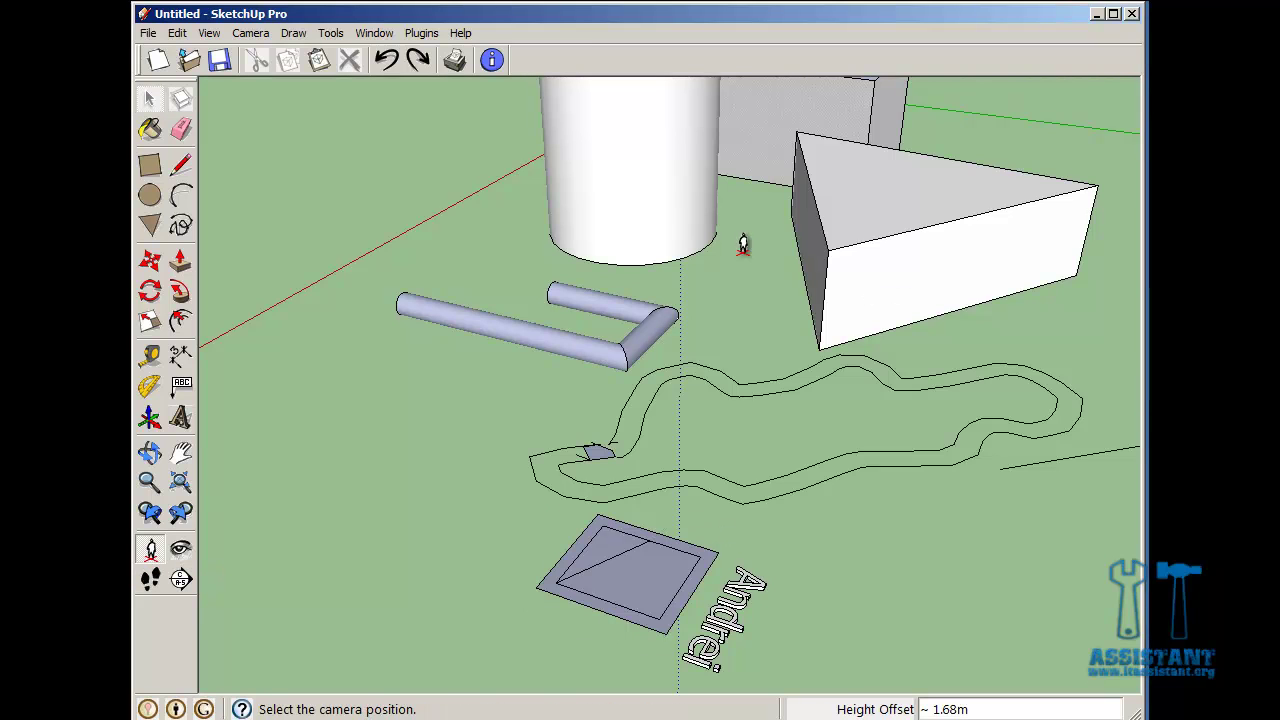
click(733, 302)
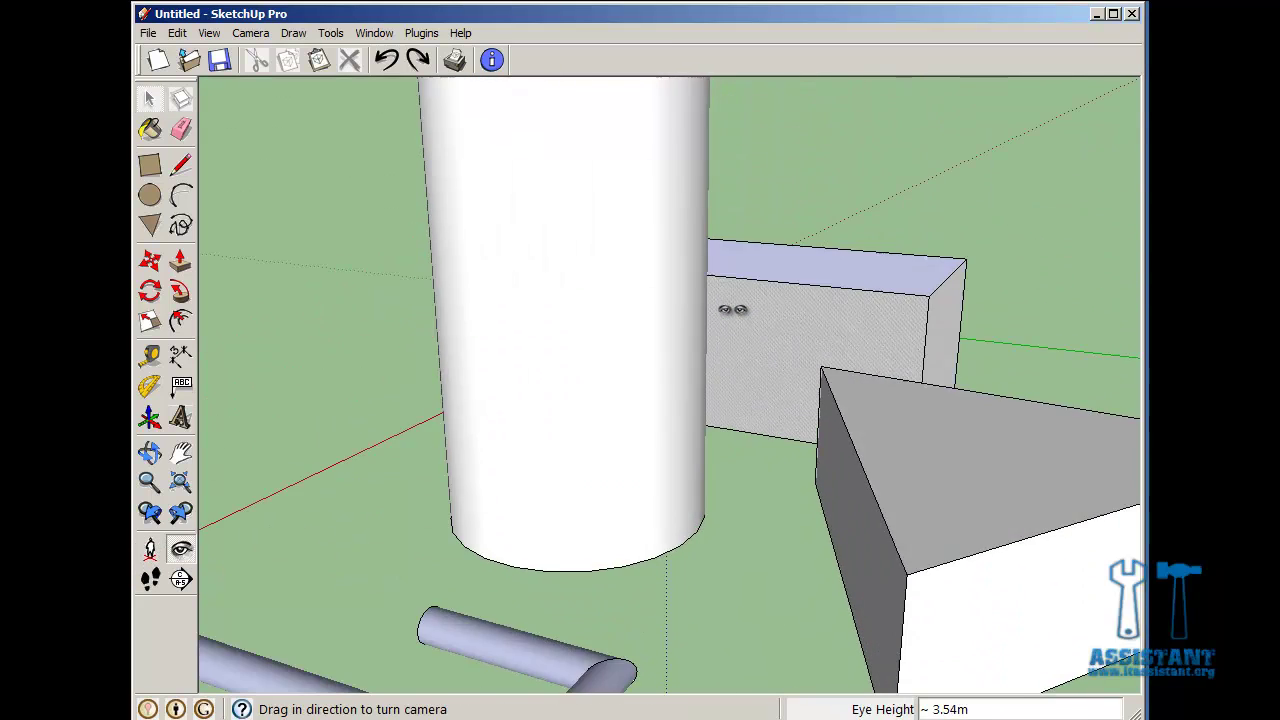
scroll(737, 434, down, 5)
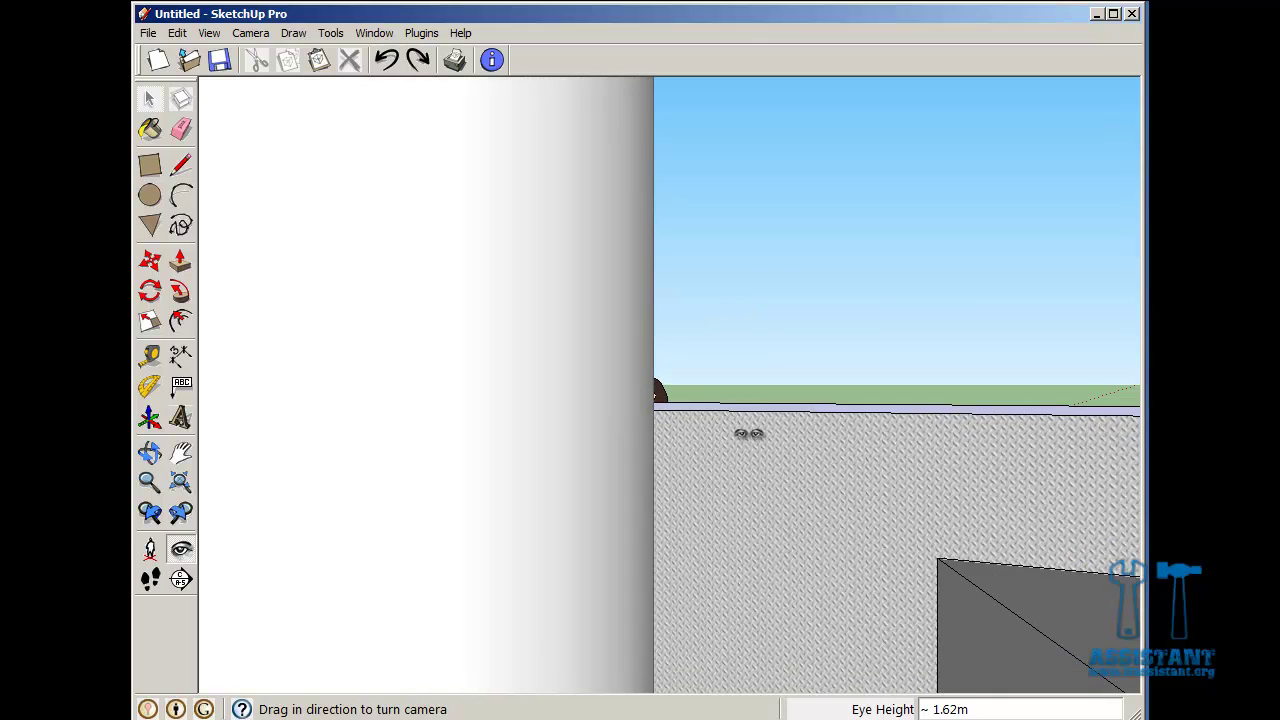
Pivot the camera with Look Around to view the cylinder, the blocks and the bent tube from a fixed standpoint.
drag(791, 604, 303, 598)
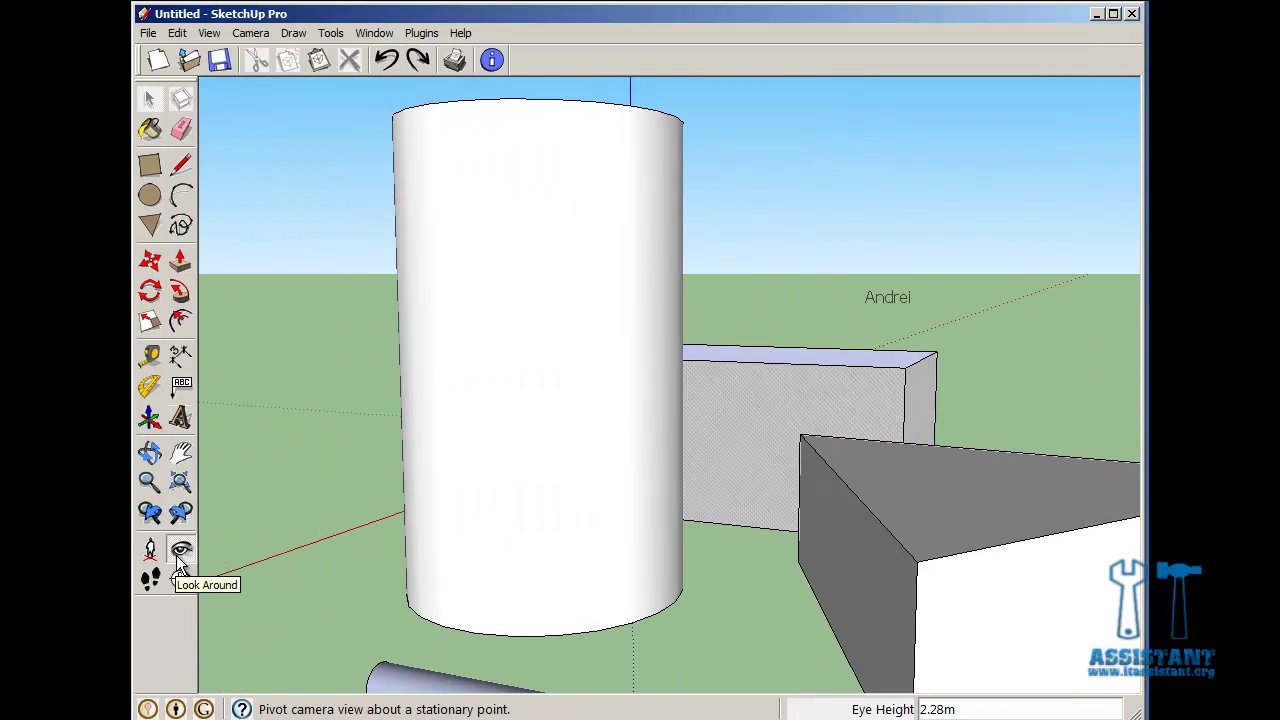
drag(996, 492, 509, 583)
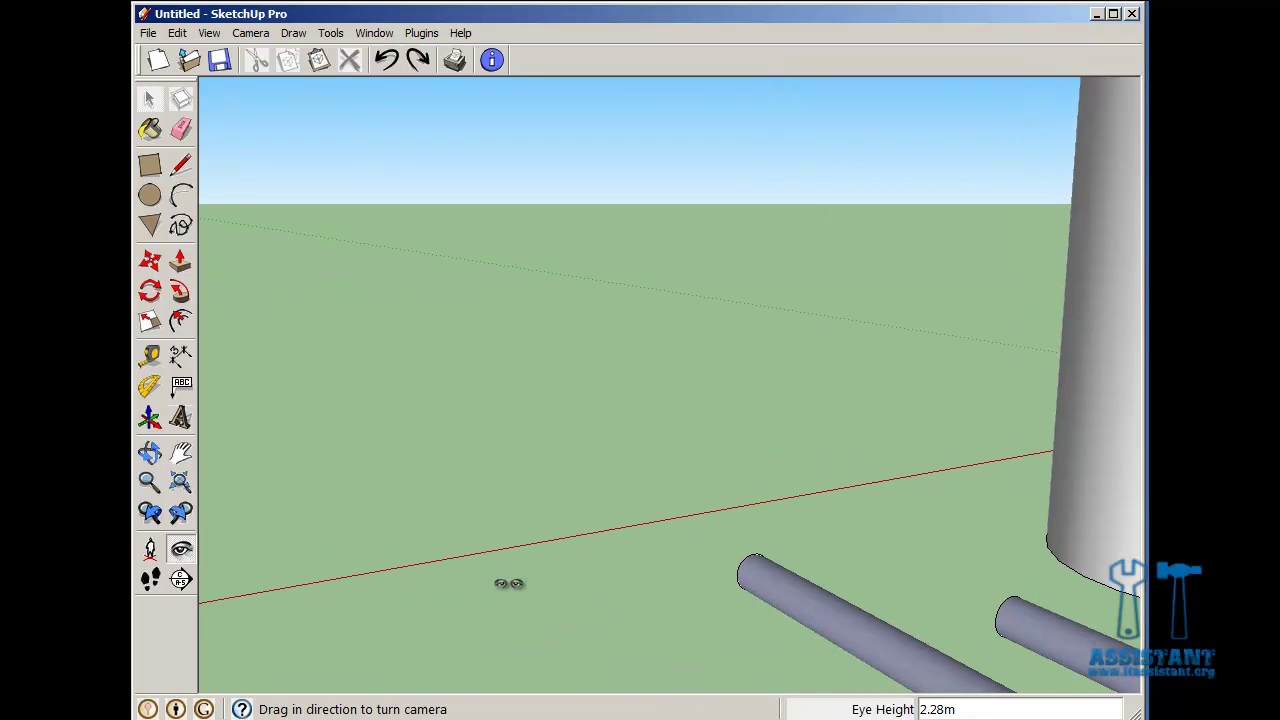
drag(205, 590, 200, 590)
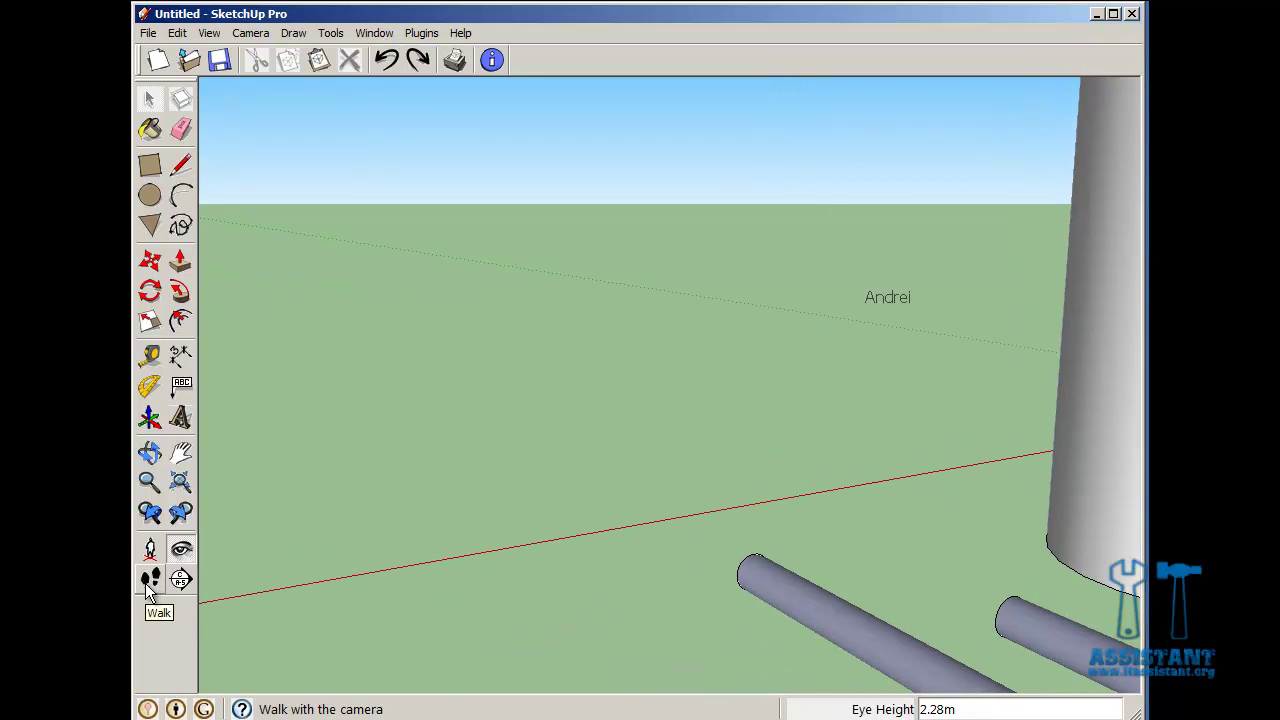
Walk the camera forward through the model with the Walk tool and zoom extents to show the entire model again.
click(147, 580)
mouse_move(1057, 645)
mouse_down()
mouse_move(1116, 635)
mouse_move(1060, 462)
mouse_move(926, 457)
mouse_move(1023, 211)
mouse_move(1028, 237)
mouse_up()
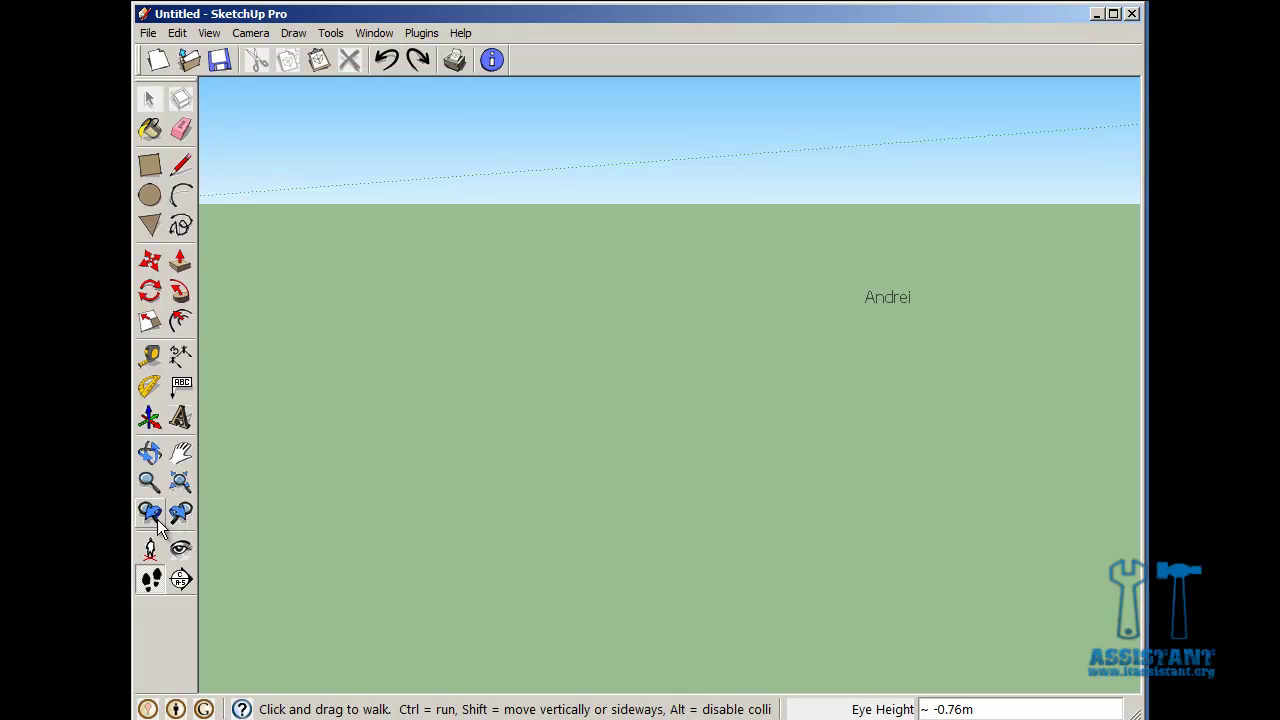
click(181, 484)
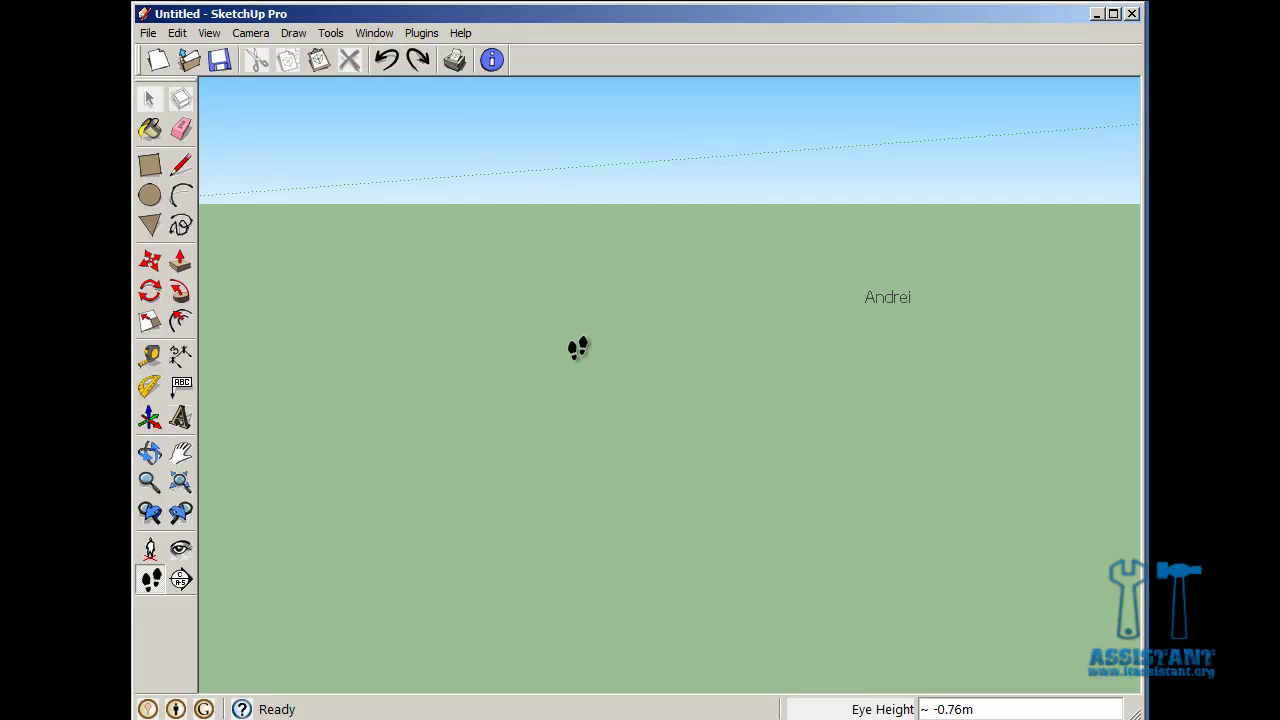
click(180, 482)
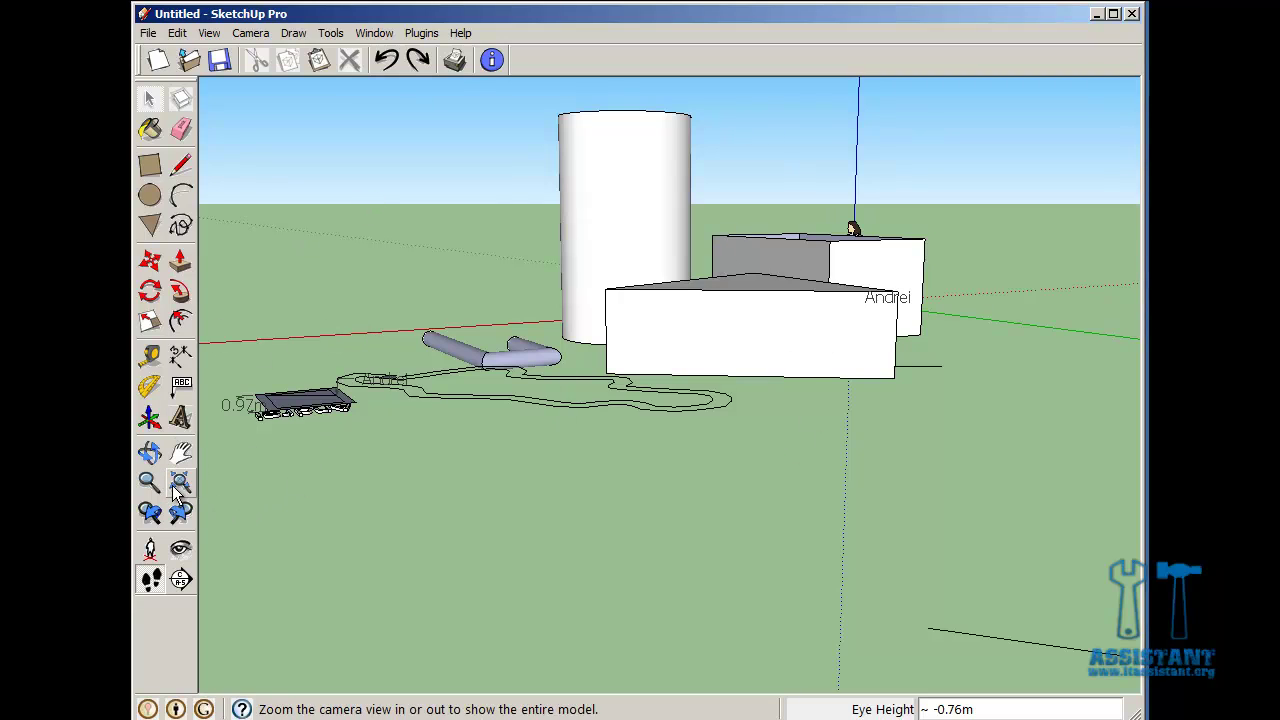
Orbit to a raised view of all the shapes and walk the camera toward the cylinder.
click(148, 455)
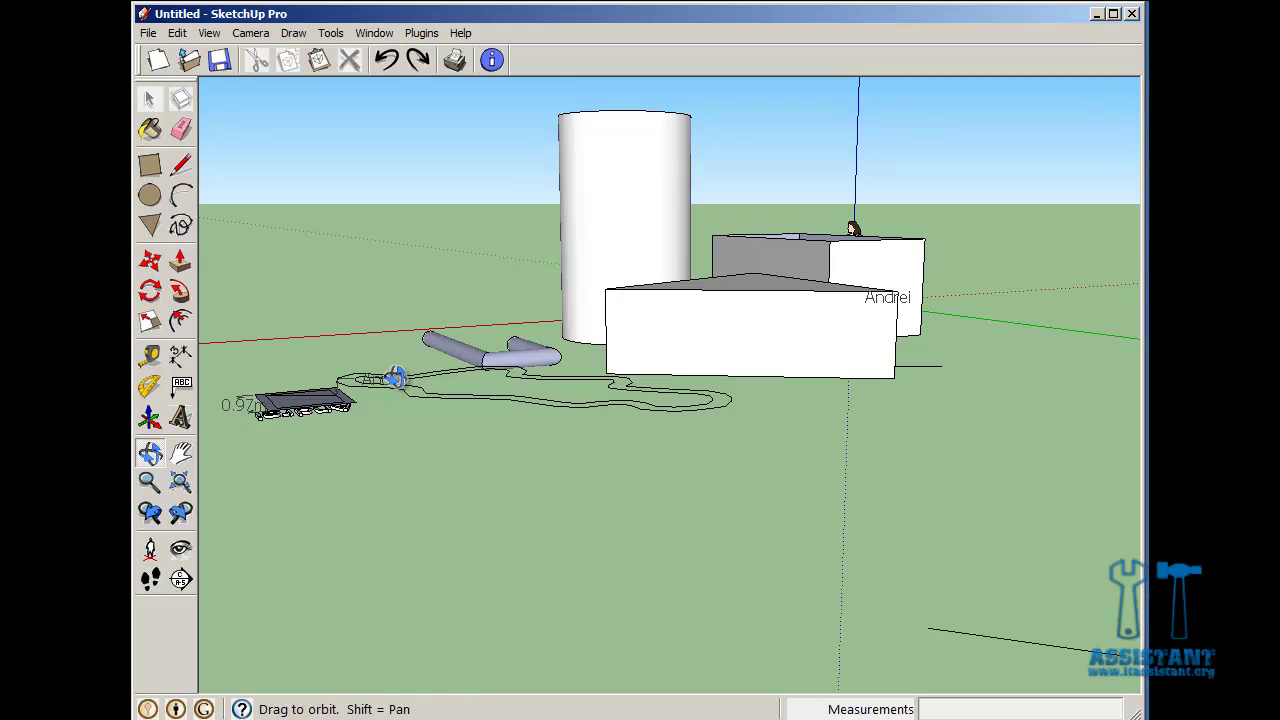
drag(397, 377, 711, 471)
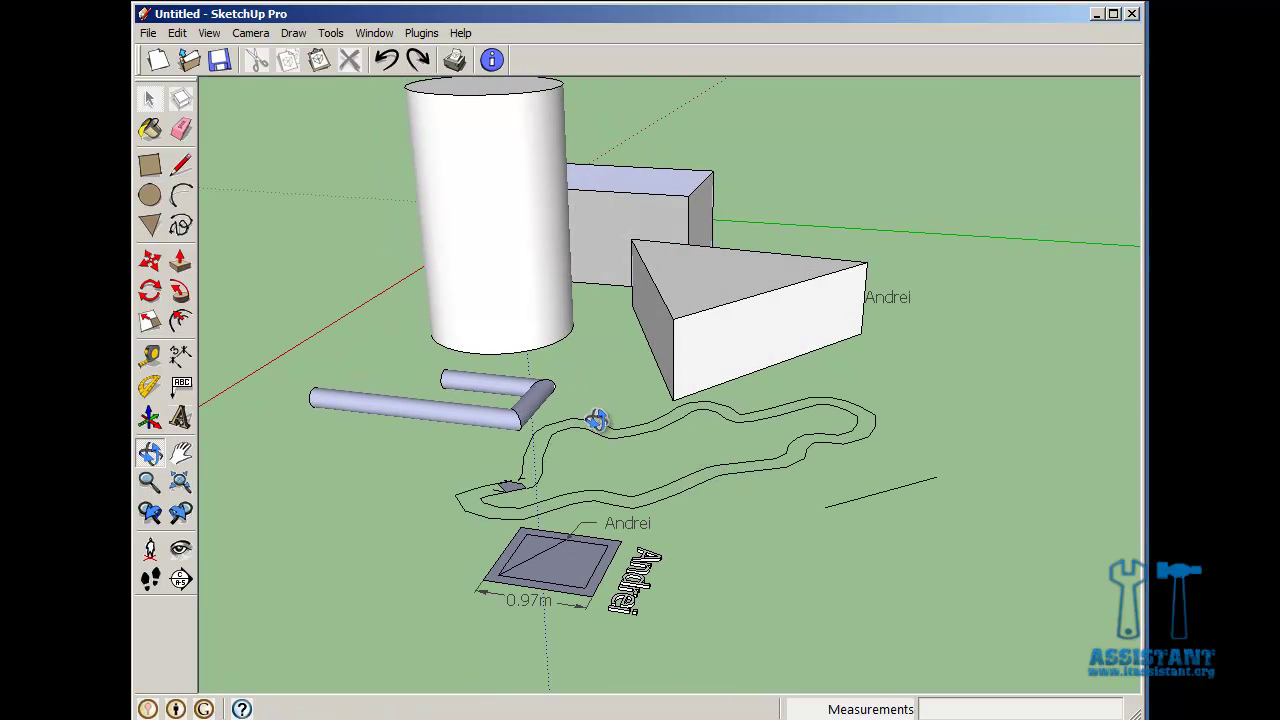
drag(596, 420, 669, 455)
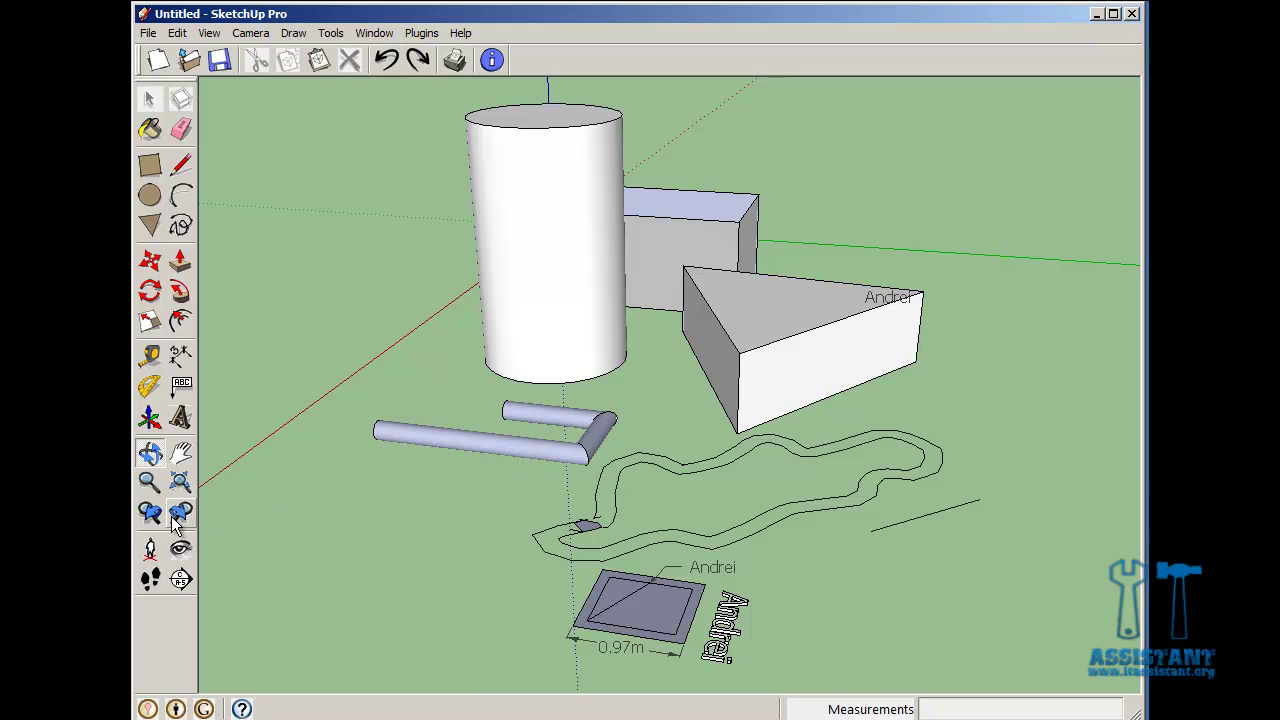
click(152, 582)
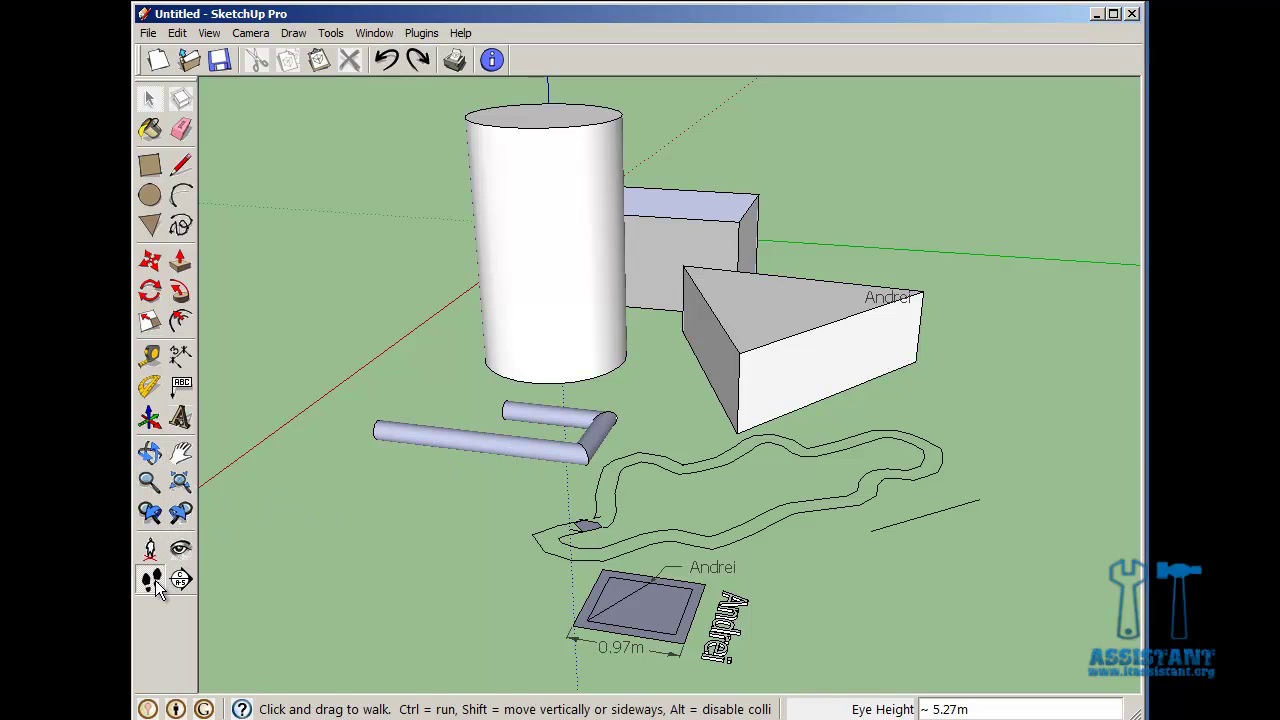
drag(641, 550, 509, 419)
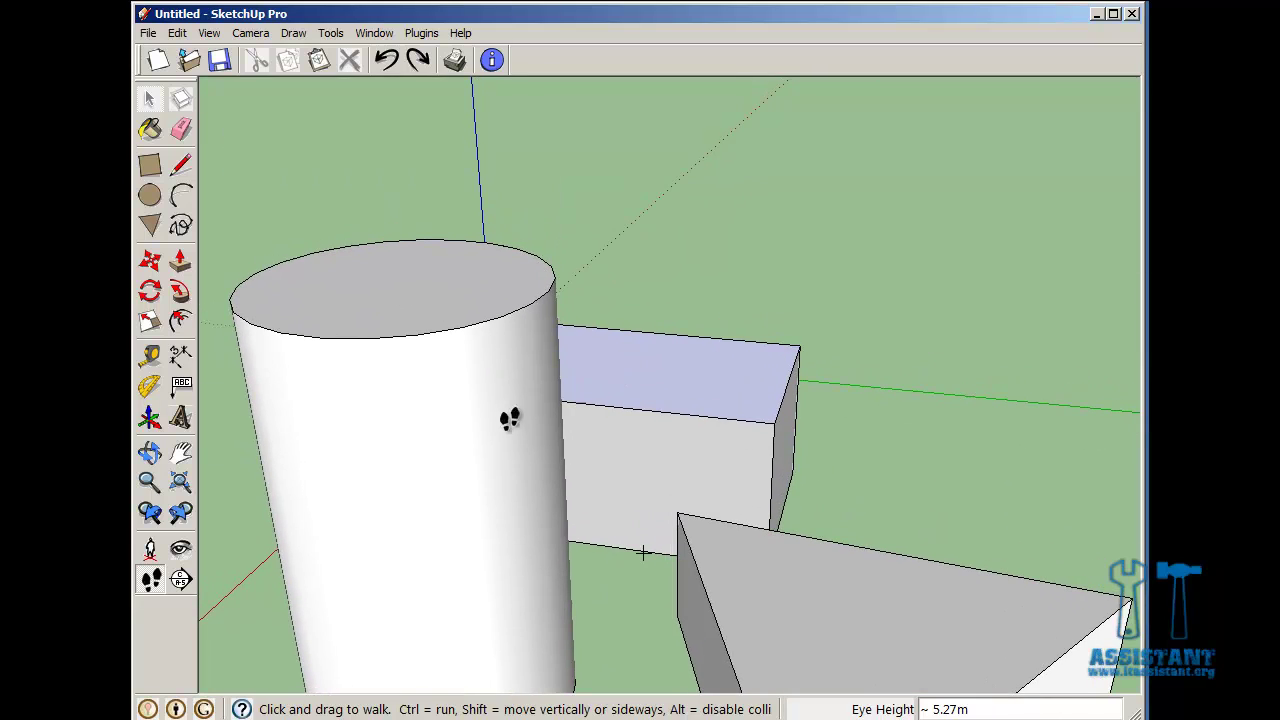
Place a section plane on the triangular block's long front side face.
click(181, 580)
scroll(589, 500, down, 3)
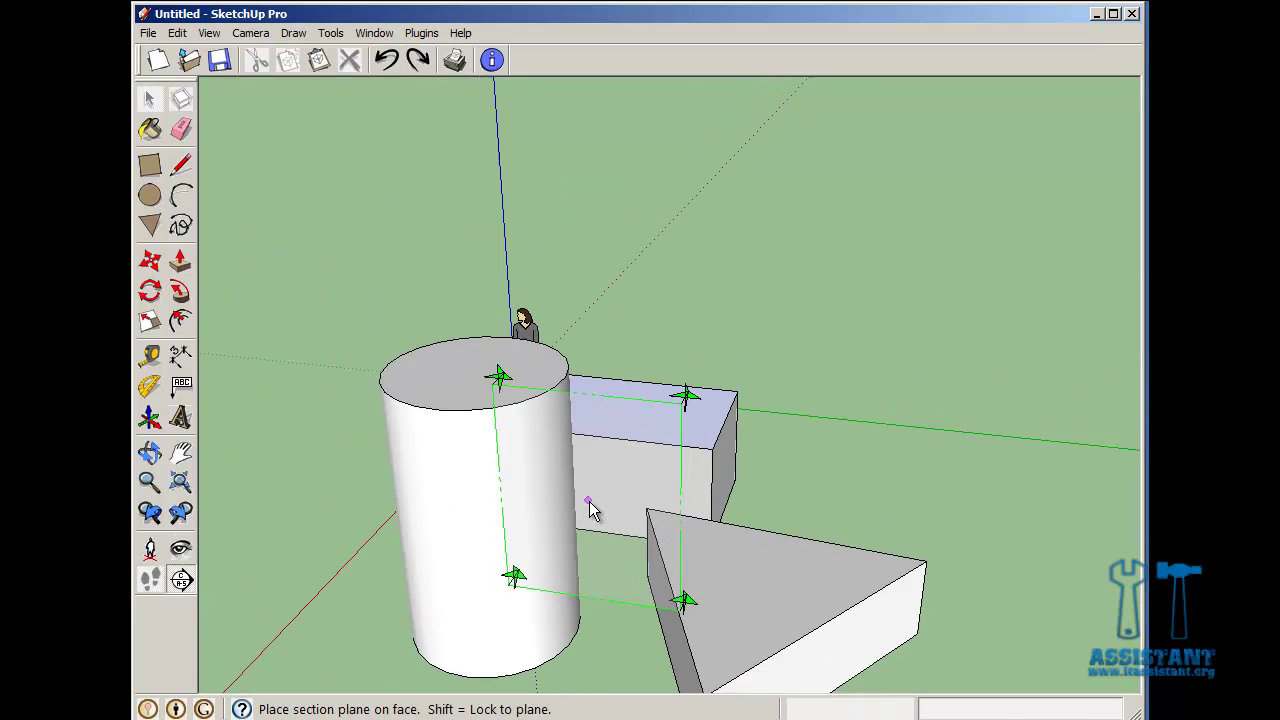
scroll(589, 502, down, 2)
shift+middle_drag(630, 570, 617, 414)
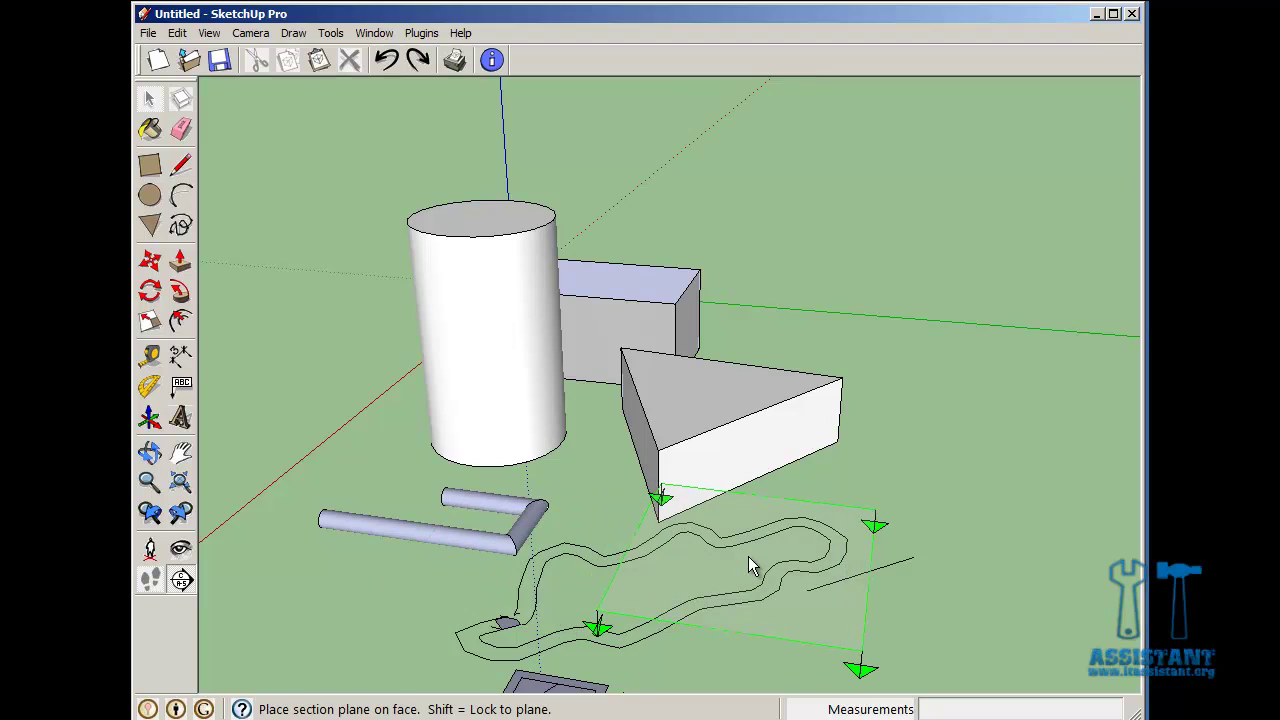
click(766, 443)
scroll(848, 400, down, 5)
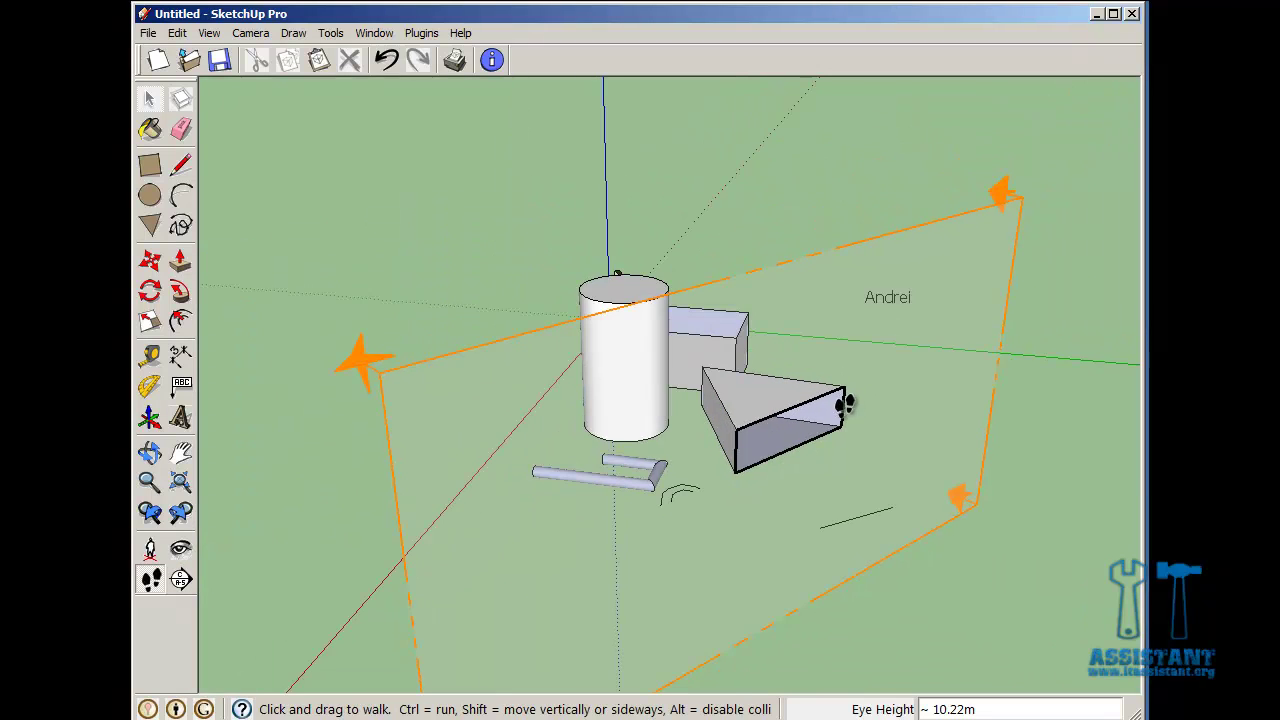
Move the section plane about 1.80 m toward the solids so it cuts through the triangular block and the bent tube.
click(150, 262)
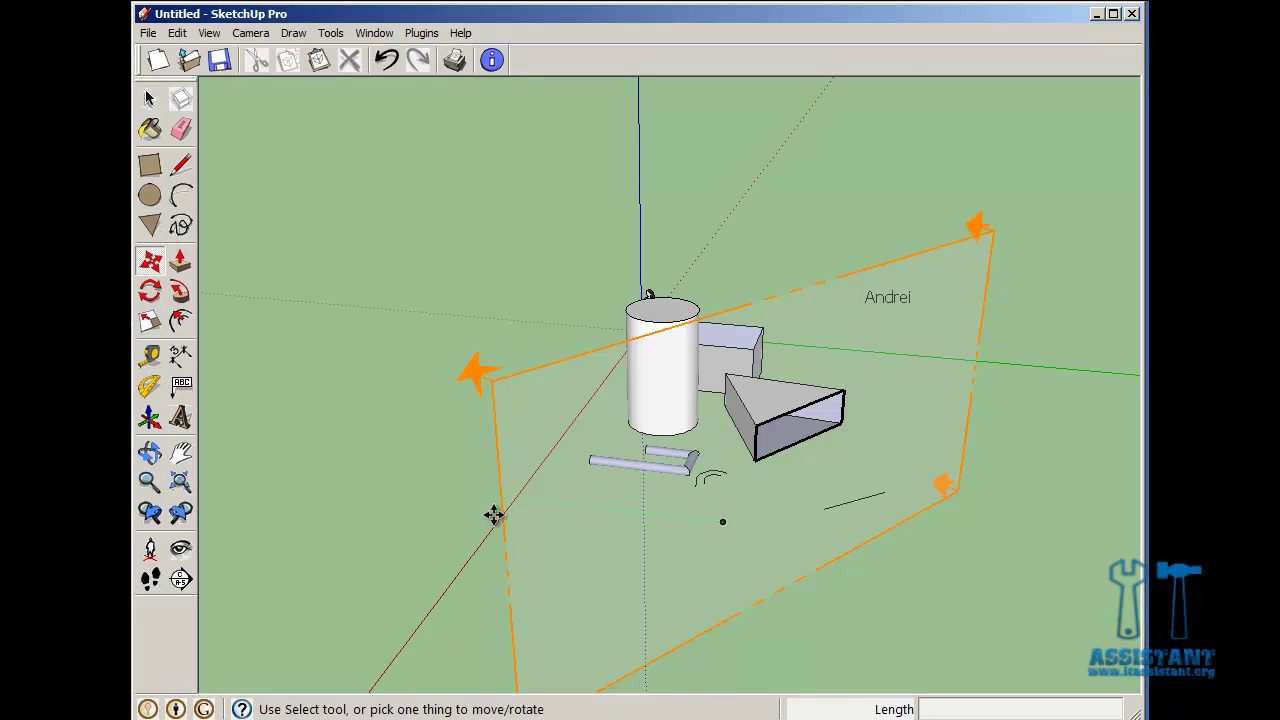
click(520, 522)
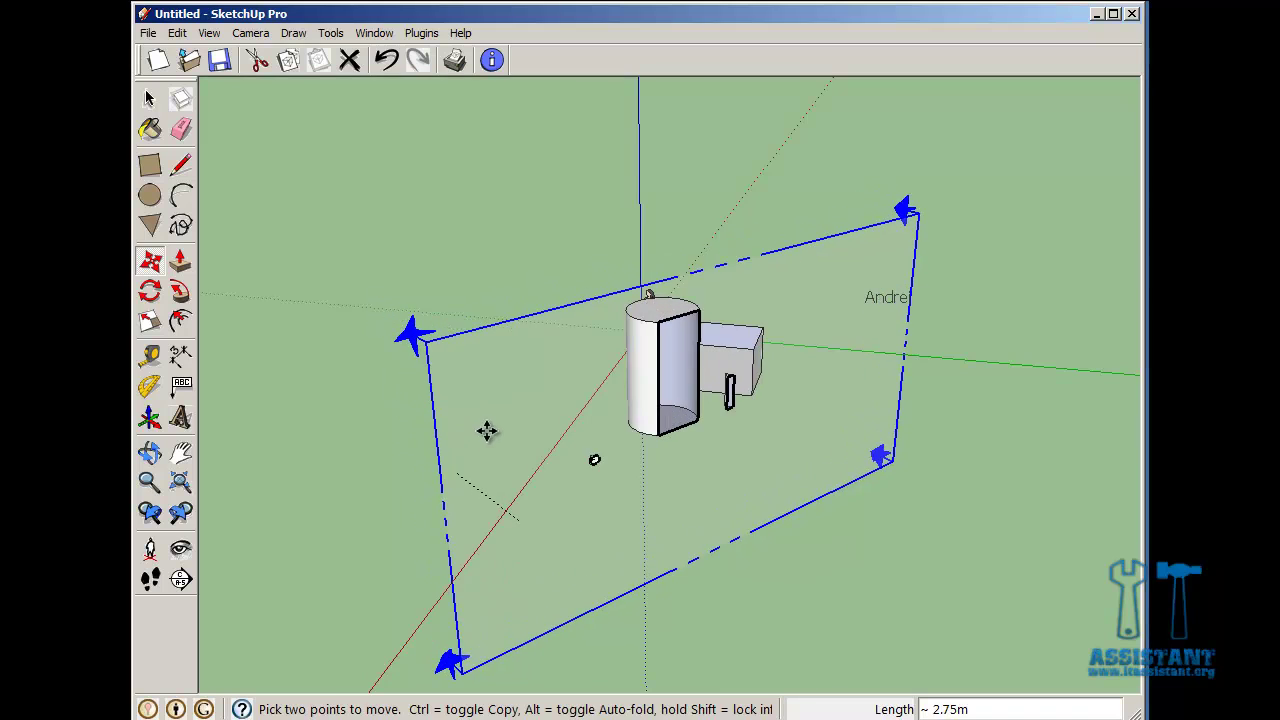
middle_drag(486, 429, 449, 414)
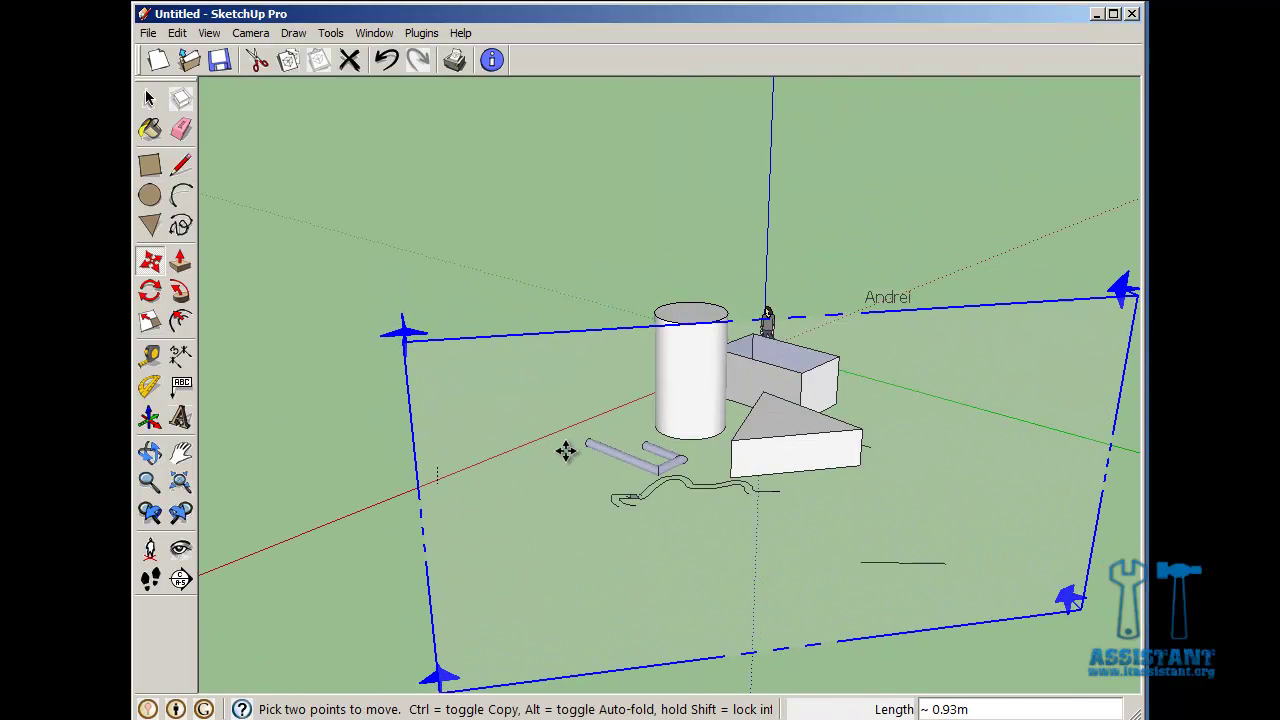
click(555, 406)
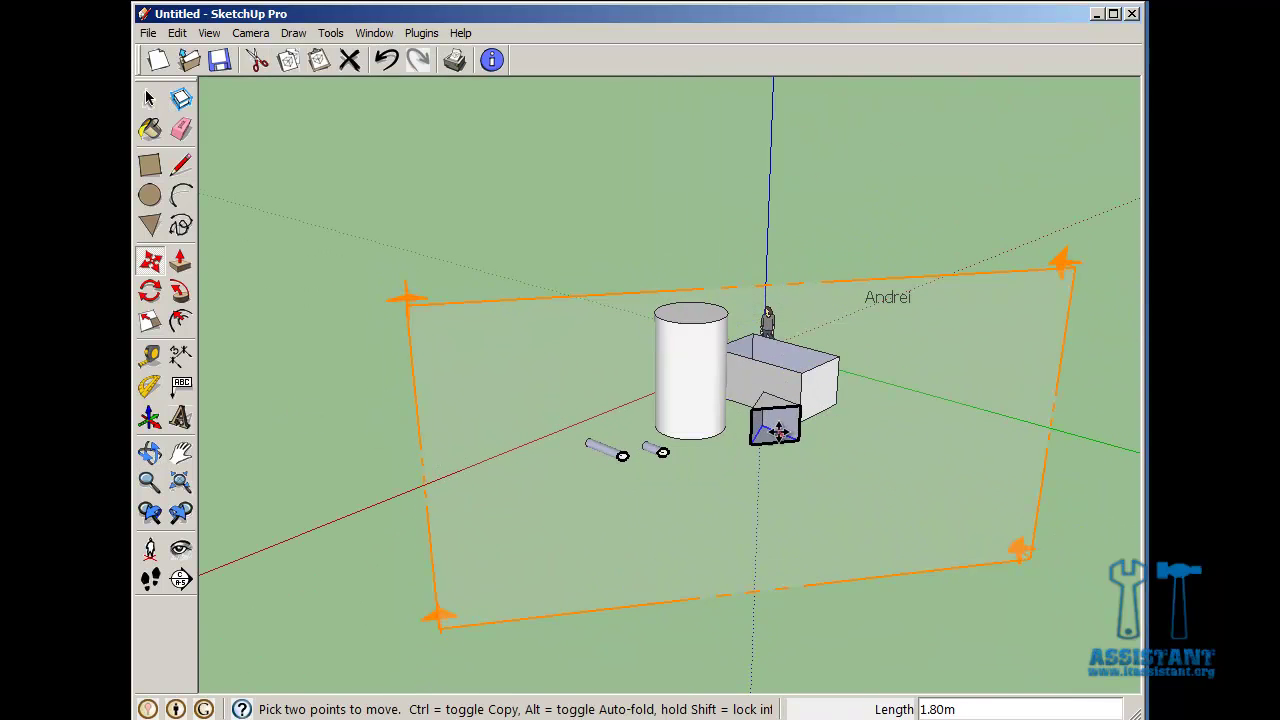
scroll(777, 430, up, 5)
scroll(767, 429, down, 4)
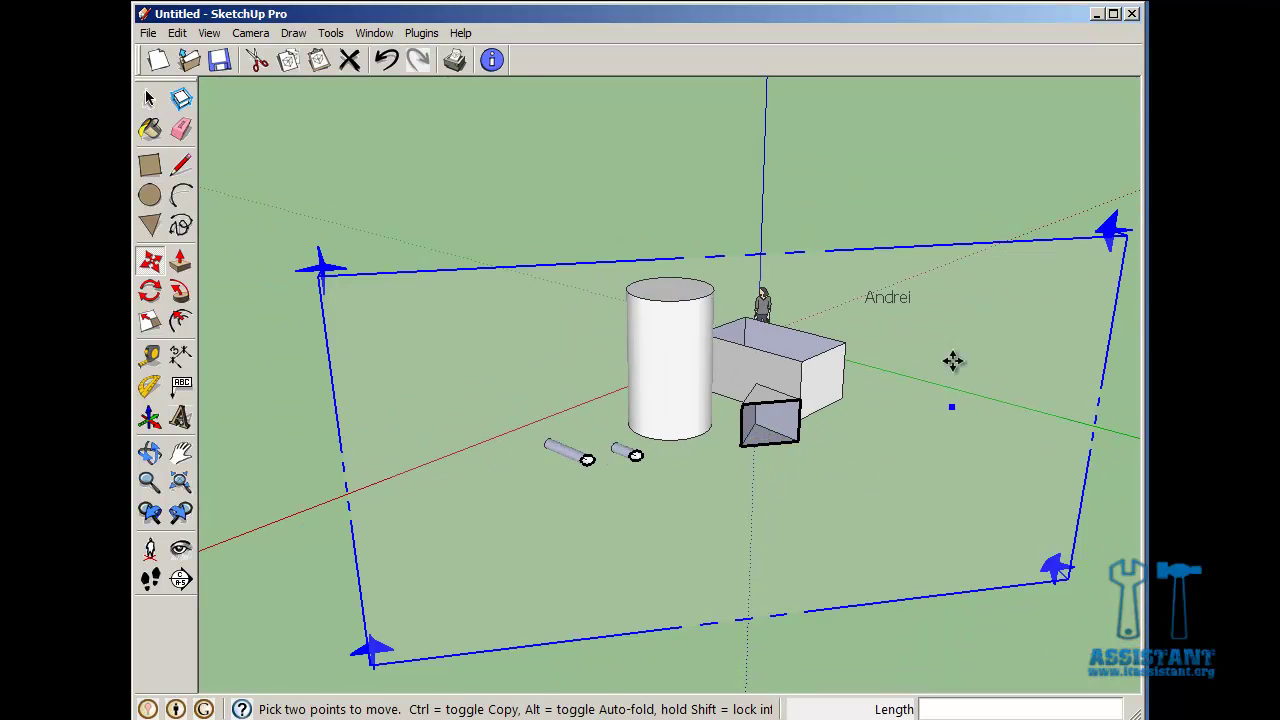